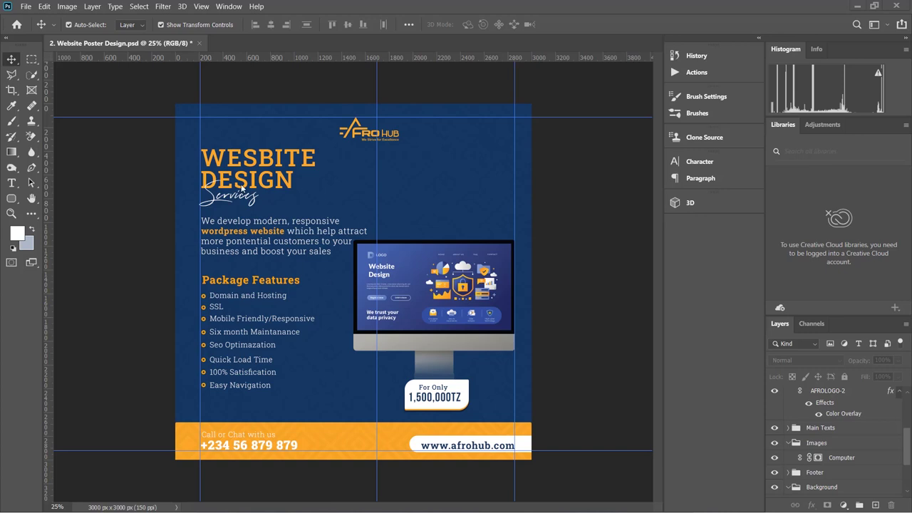
Close the Website Poster Design.psd tab, saving its changes when prompted.
{"action": "left_click", "coordinate": [200, 44]}
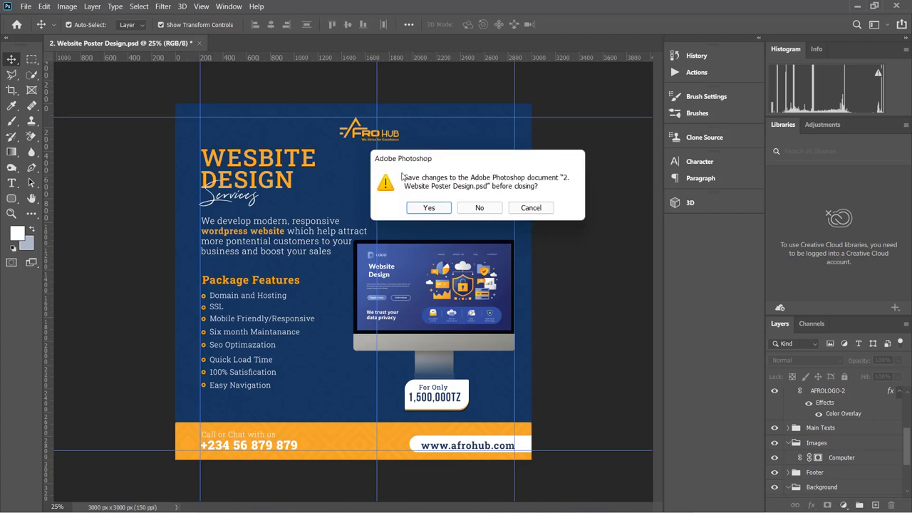
{"action": "left_click", "coordinate": [431, 208]}
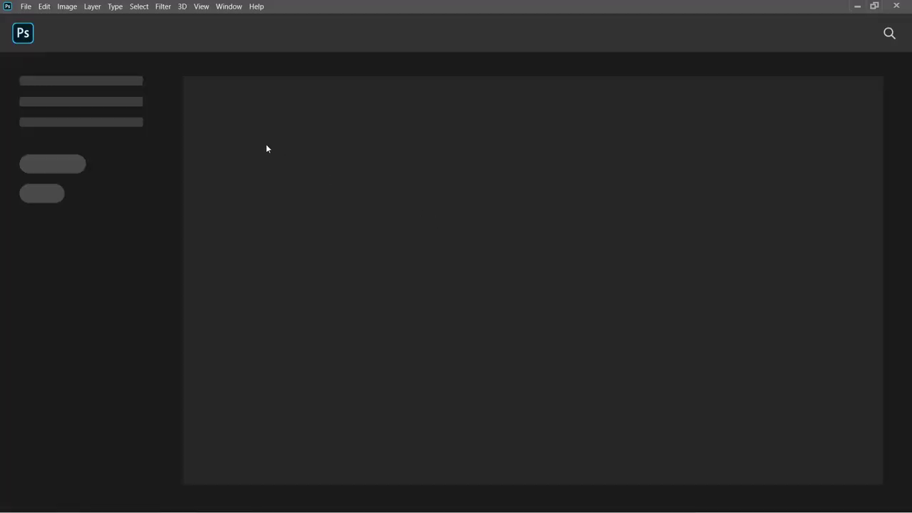
Start a new document sized 2000 × 2000 pixels.
{"action": "left_click", "coordinate": [26, 6]}
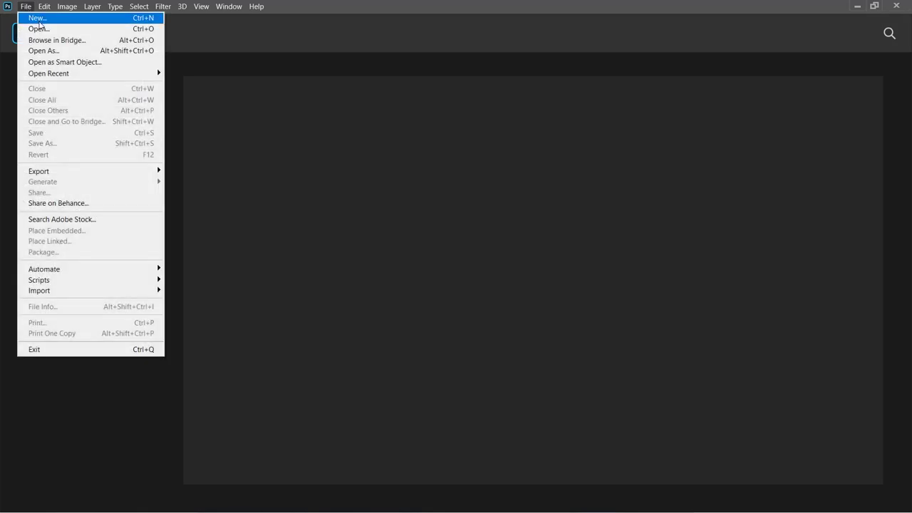
{"action": "left_click", "coordinate": [38, 21]}
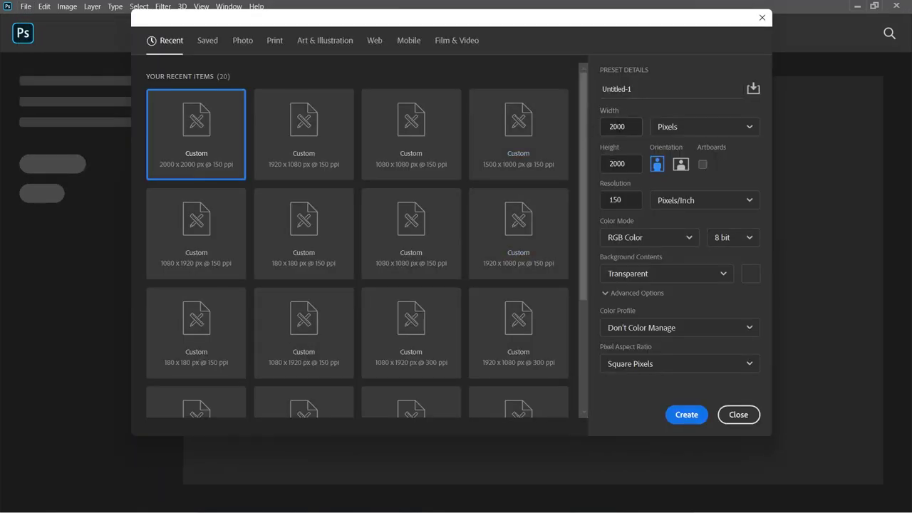
{"action": "left_click", "coordinate": [613, 126]}
{"action": "left_click", "coordinate": [624, 163]}
{"action": "left_click", "coordinate": [695, 128]}
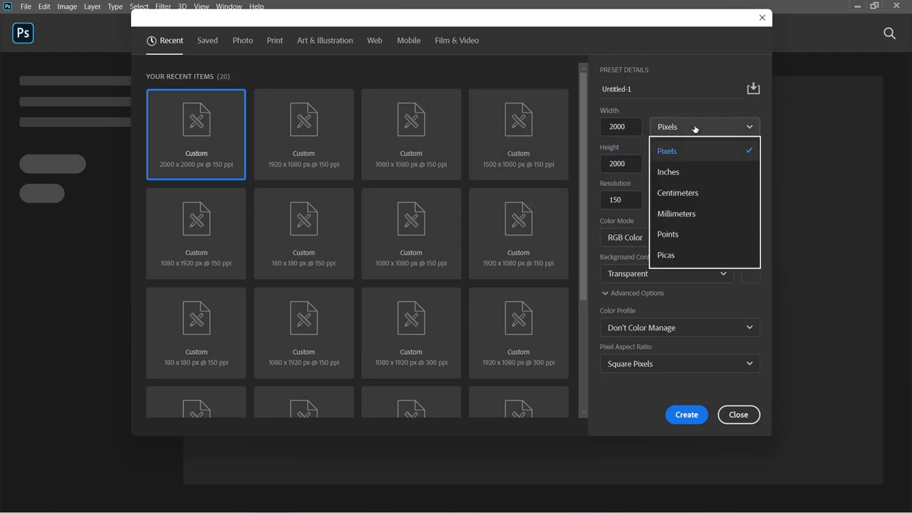
{"action": "left_click", "coordinate": [677, 150]}
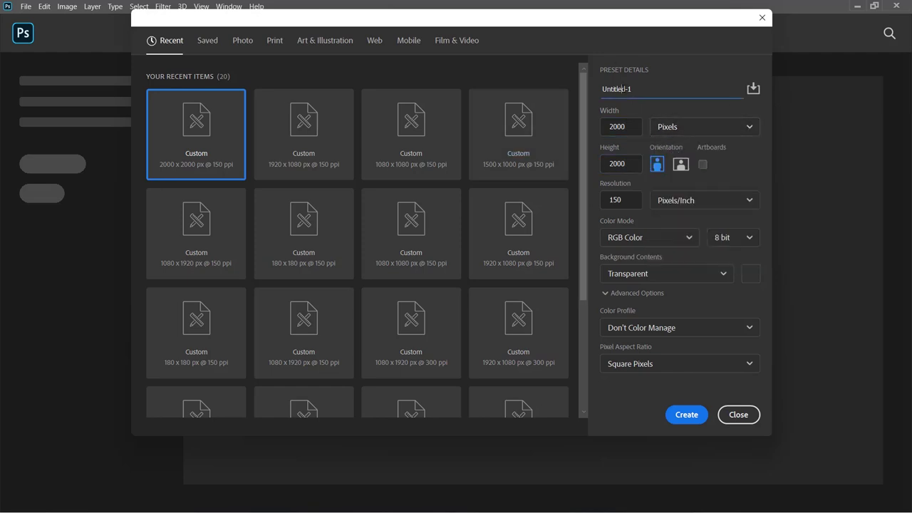
Name it 'Website Promo Poster Design', keep a transparent background, and create it.
{"action": "double_click", "coordinate": [626, 89]}
{"action": "triple_click", "coordinate": [627, 89]}
{"action": "type", "text": "Website P"}
{"action": "type", "text": "oste"}
{"action": "key", "text": "BackSpace"}
{"action": "key", "text": "BackSpace"}
{"action": "key", "text": "BackSpace"}
{"action": "key", "text": "BackSpace"}
{"action": "type", "text": "romo Poster Design"}
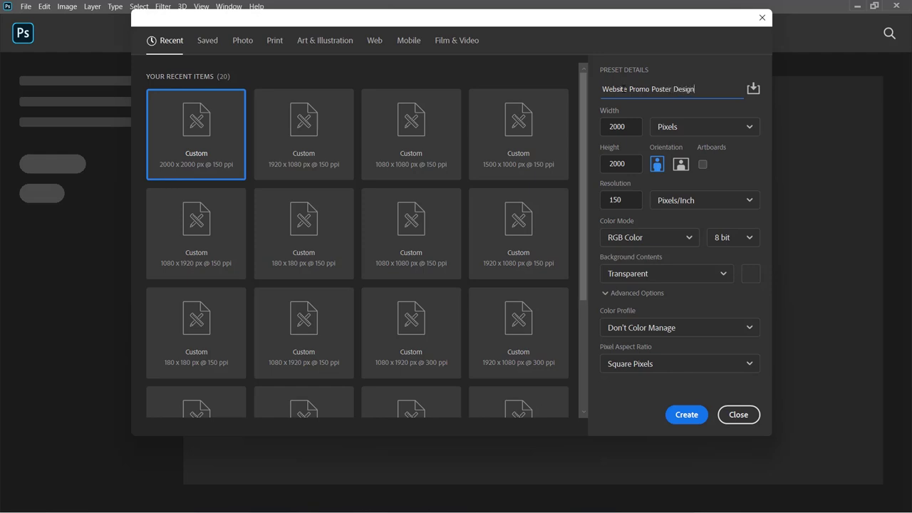
{"action": "left_click", "coordinate": [672, 274]}
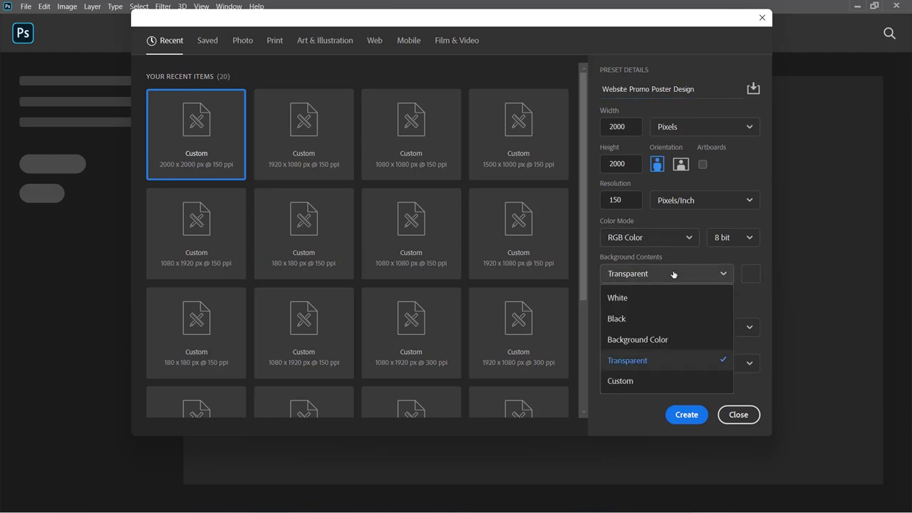
{"action": "left_click", "coordinate": [628, 361]}
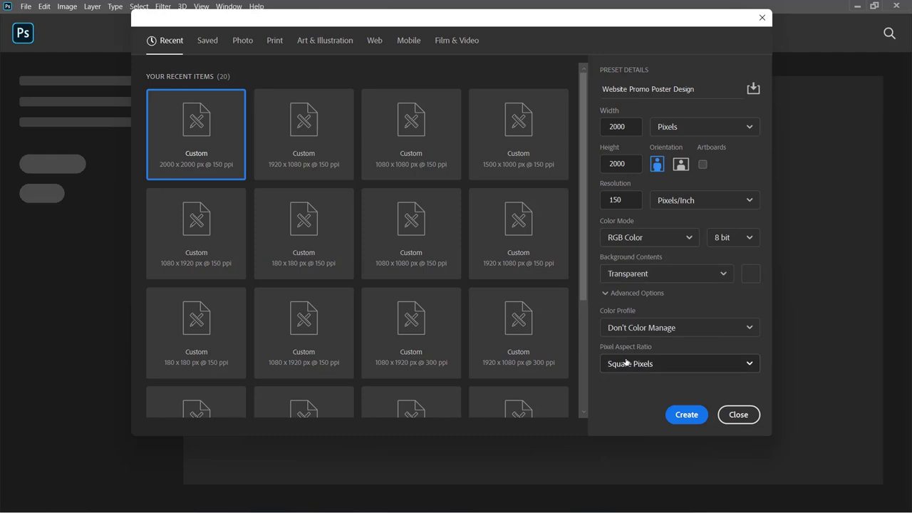
{"action": "left_click", "coordinate": [686, 415]}
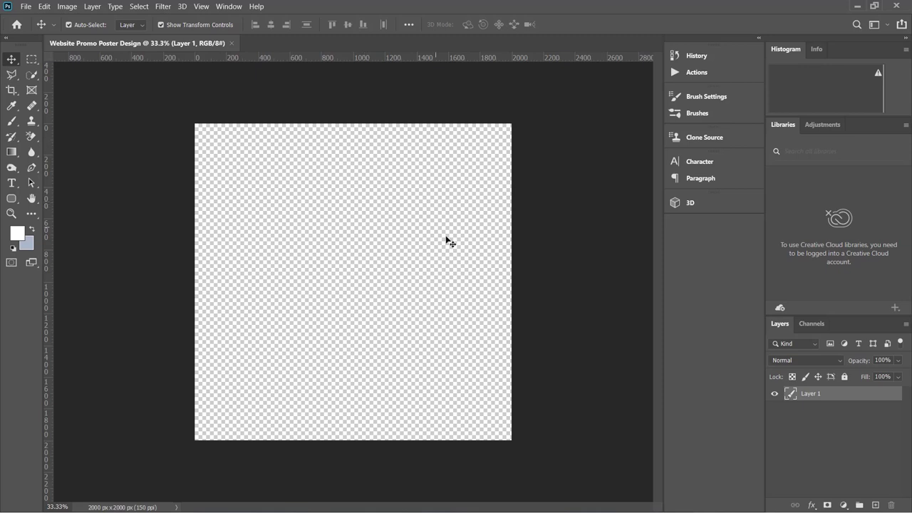
Add a Solid Color fill layer, Color Fill 1, in white #ffffff.
{"action": "left_click", "coordinate": [844, 504]}
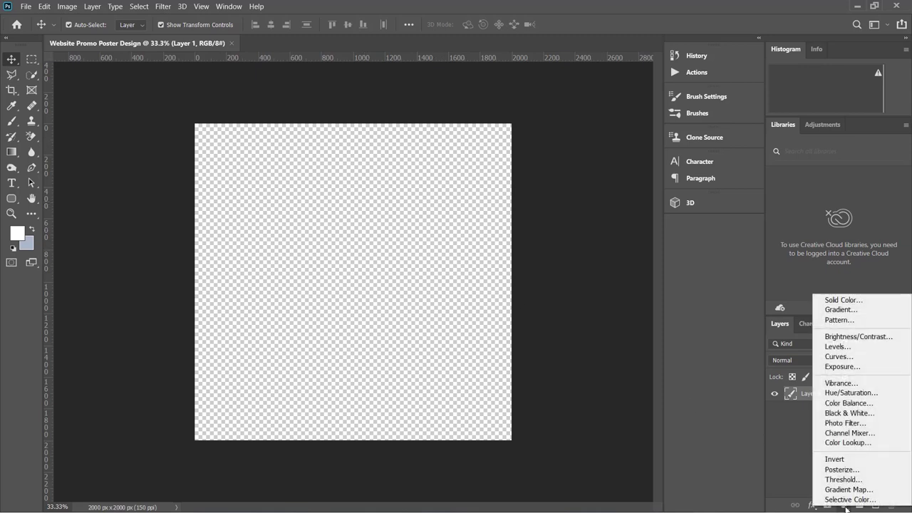
{"action": "left_click", "coordinate": [834, 299]}
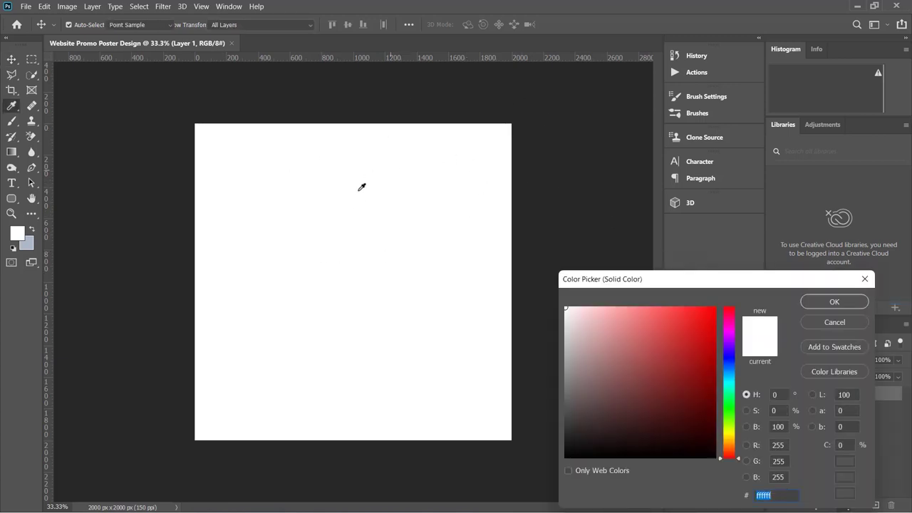
{"action": "left_click", "coordinate": [831, 305]}
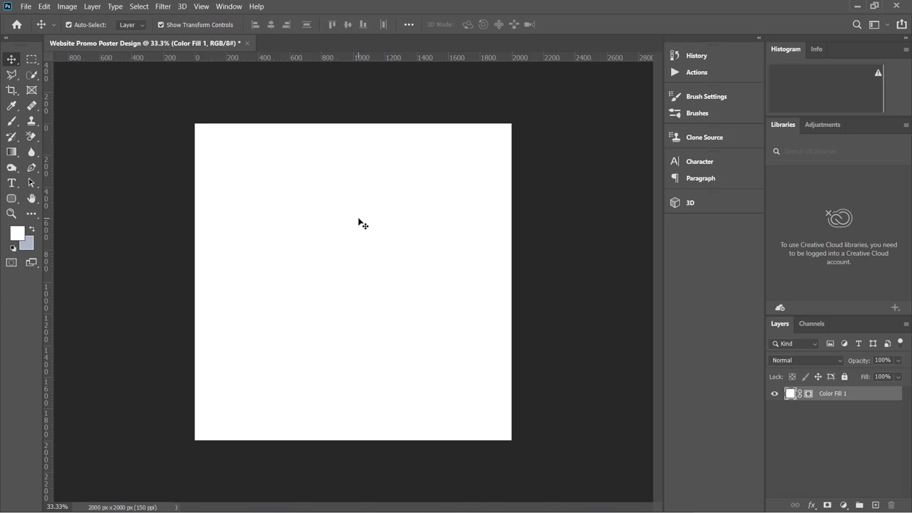
Place the 2. Website Poster Design image linked, scaled to 33.33% and centred.
{"action": "left_click", "coordinate": [25, 7]}
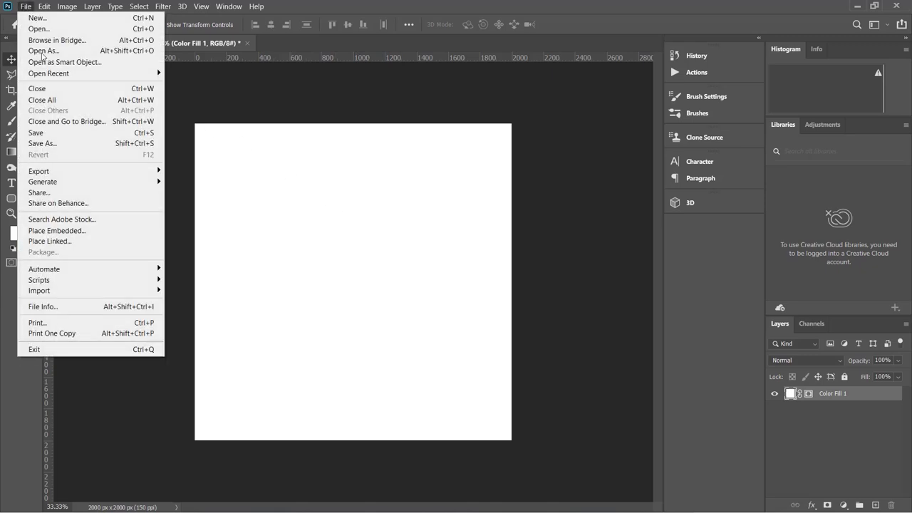
{"action": "left_click", "coordinate": [77, 241]}
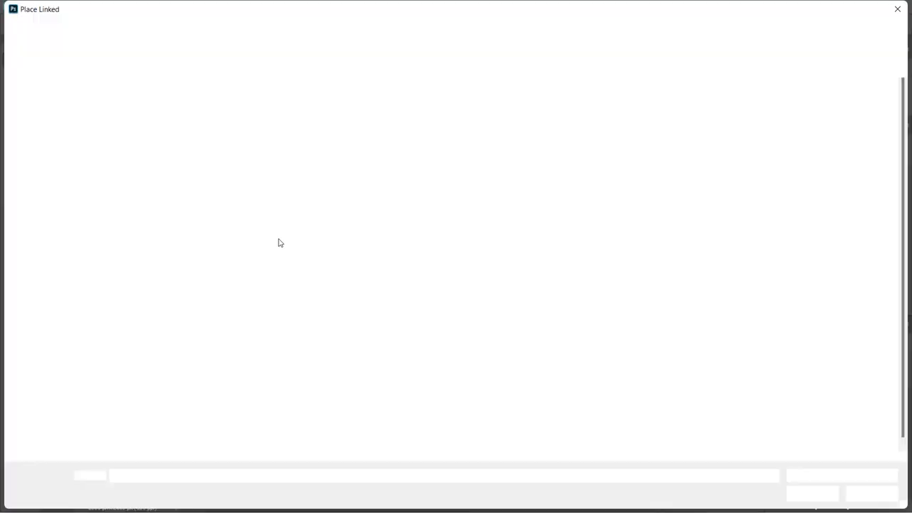
{"action": "double_click", "coordinate": [170, 96]}
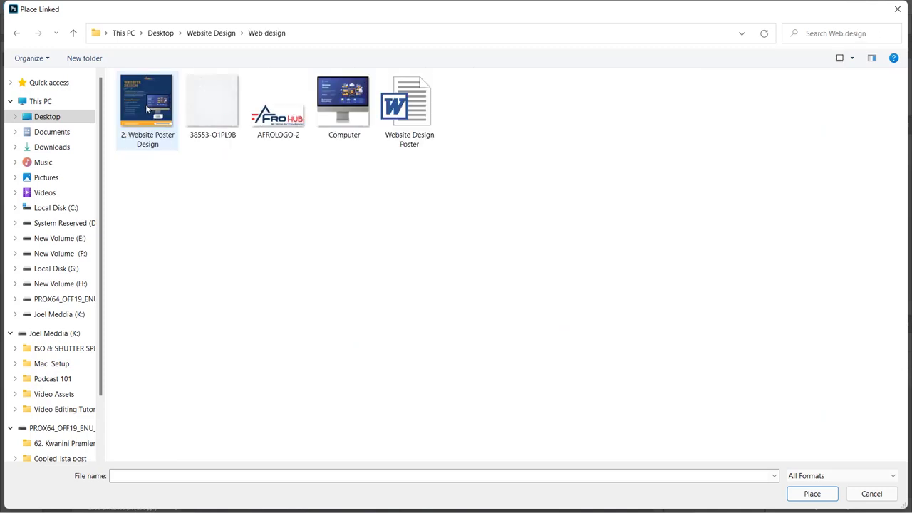
{"action": "left_click", "coordinate": [145, 93]}
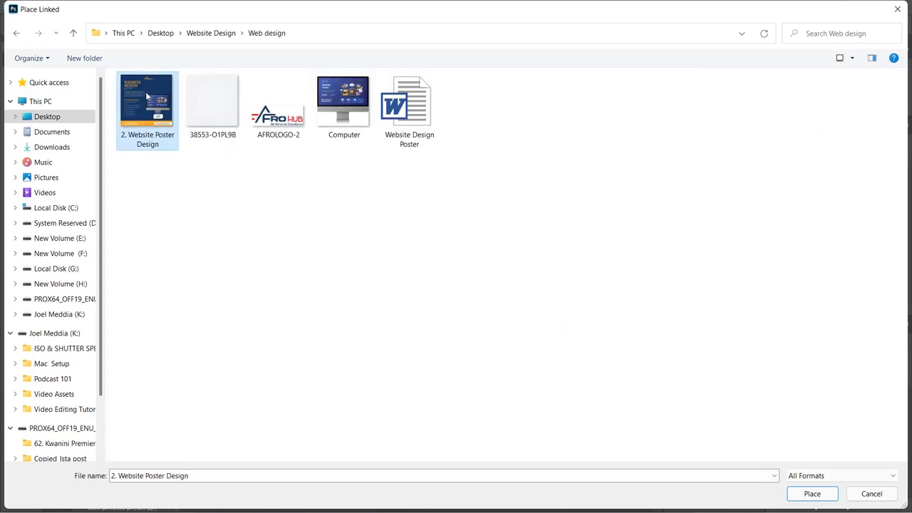
{"action": "left_click", "coordinate": [801, 495]}
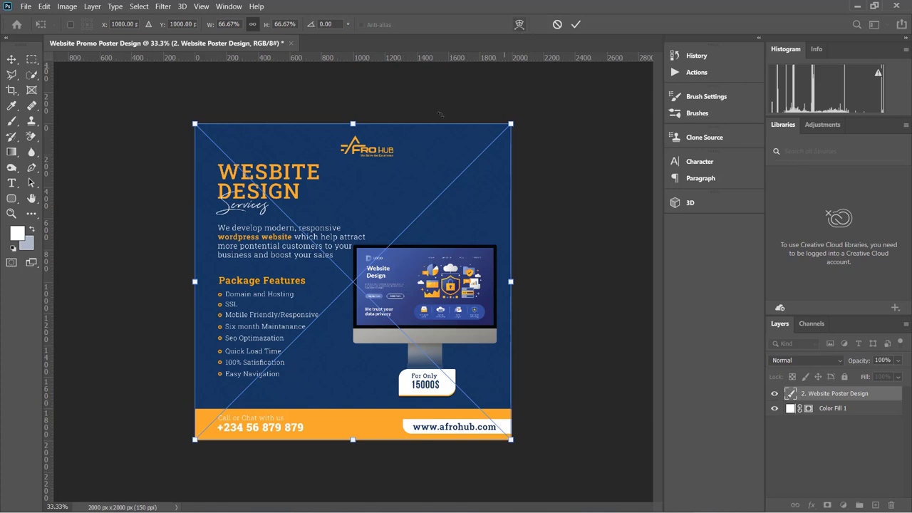
{"action": "left_click", "coordinate": [576, 24]}
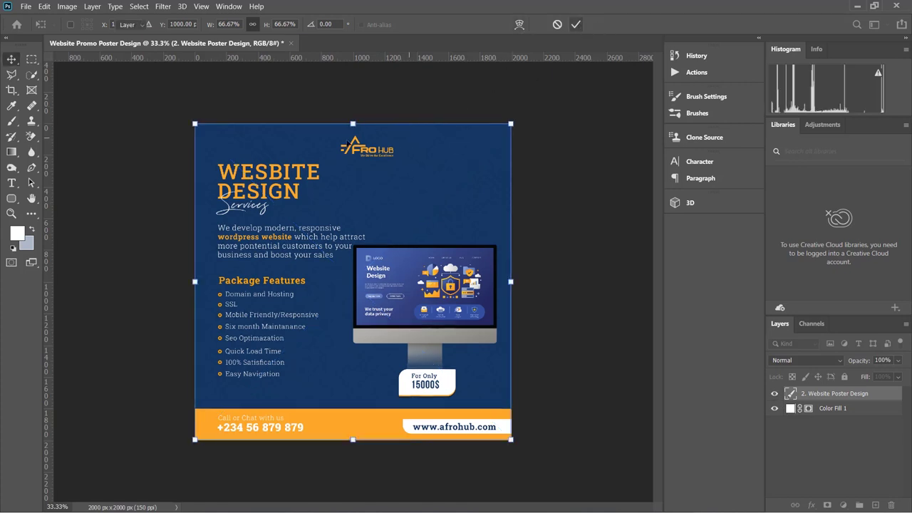
{"action": "left_click_drag", "start_coordinate": [353, 122], "coordinate": [350, 281]}
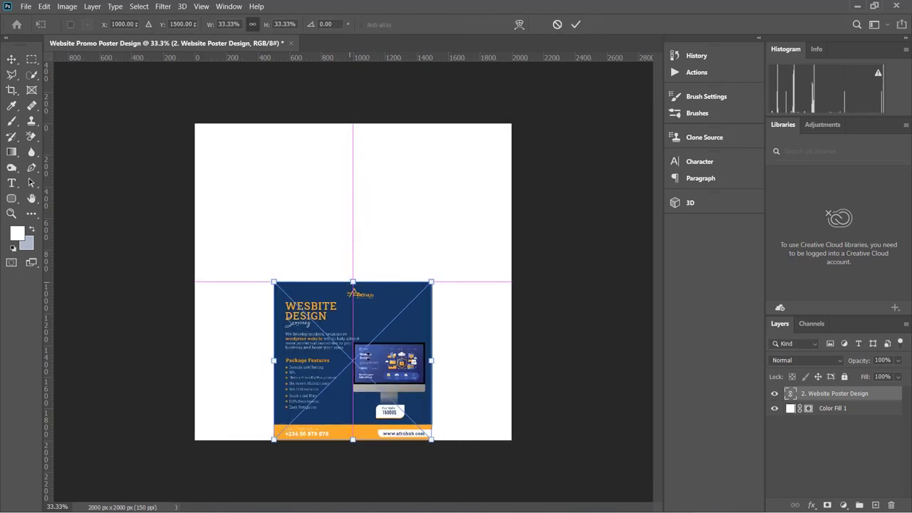
{"action": "left_click_drag", "start_coordinate": [351, 356], "coordinate": [350, 260]}
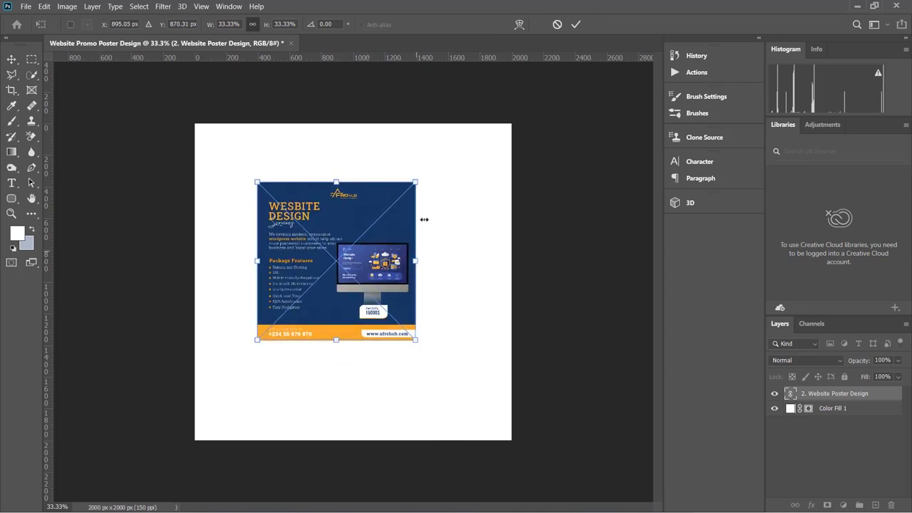
{"action": "left_click", "coordinate": [576, 24]}
Place the AFROLOGO-2 logo linked and move it to the top of the canvas.
{"action": "left_click", "coordinate": [25, 6]}
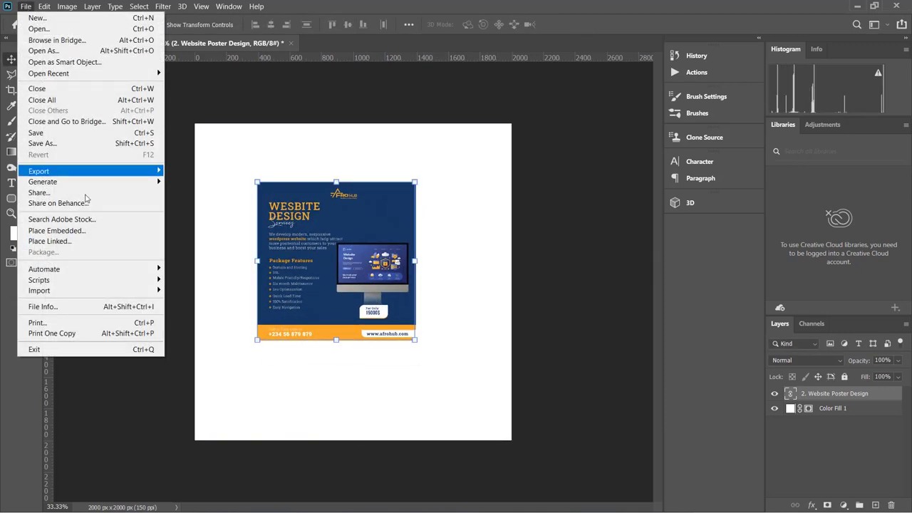
{"action": "left_click", "coordinate": [69, 241]}
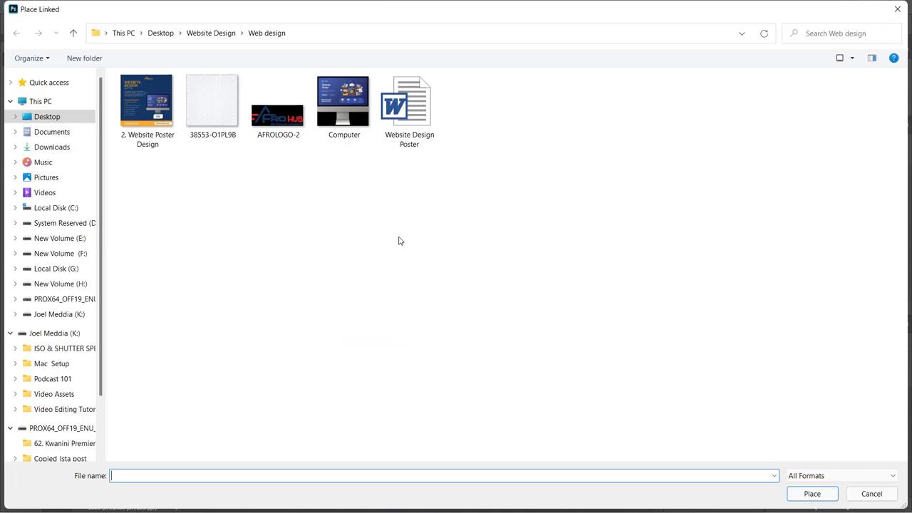
{"action": "double_click", "coordinate": [282, 119]}
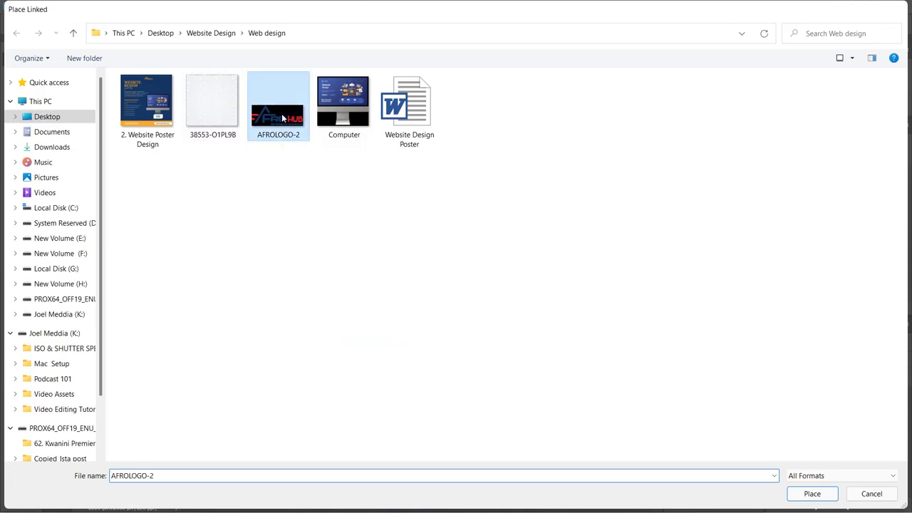
{"action": "left_click_drag", "start_coordinate": [426, 304], "coordinate": [345, 150]}
{"action": "left_click", "coordinate": [576, 27]}
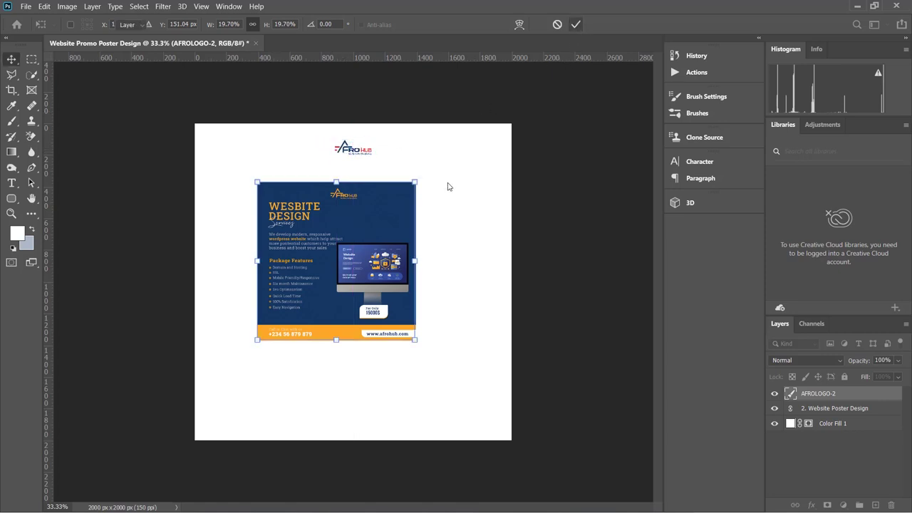
{"action": "left_click", "coordinate": [485, 206]}
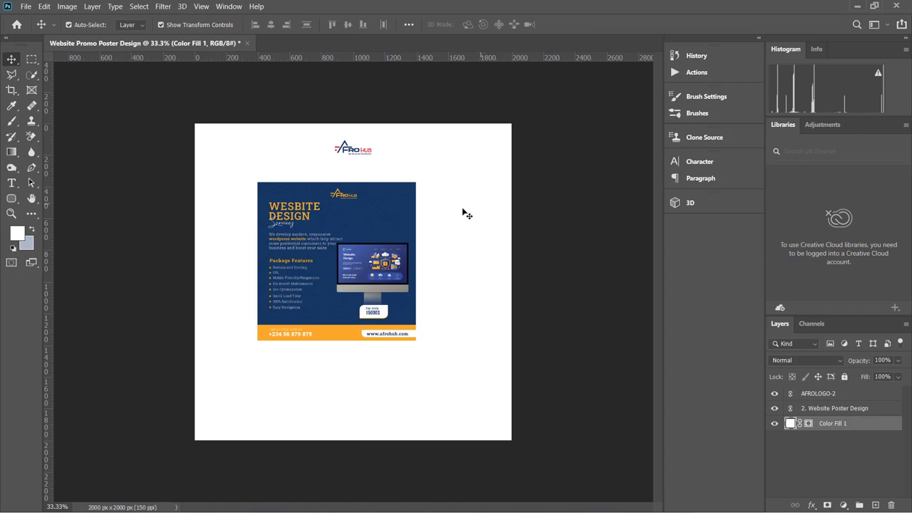
Place the 38553-O1PL9B pattern image and stretch it to cover the whole canvas.
{"action": "left_click", "coordinate": [25, 7]}
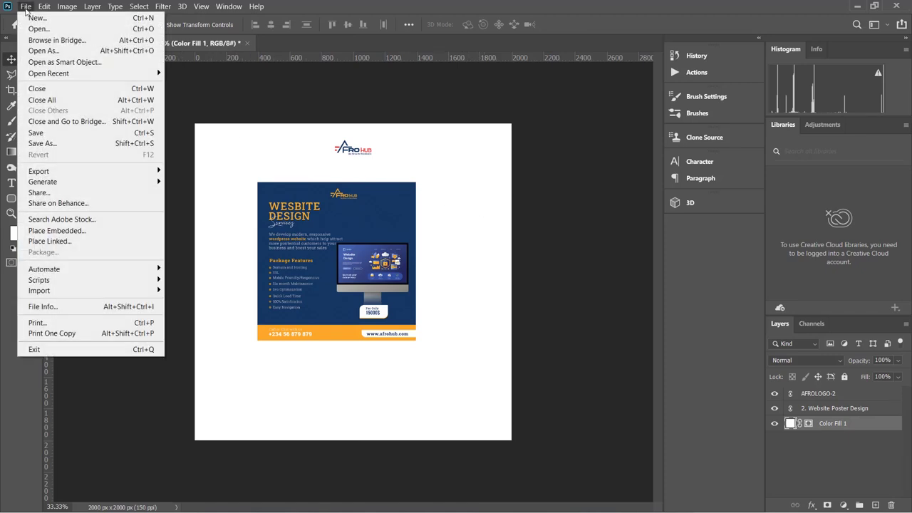
{"action": "left_click", "coordinate": [59, 241]}
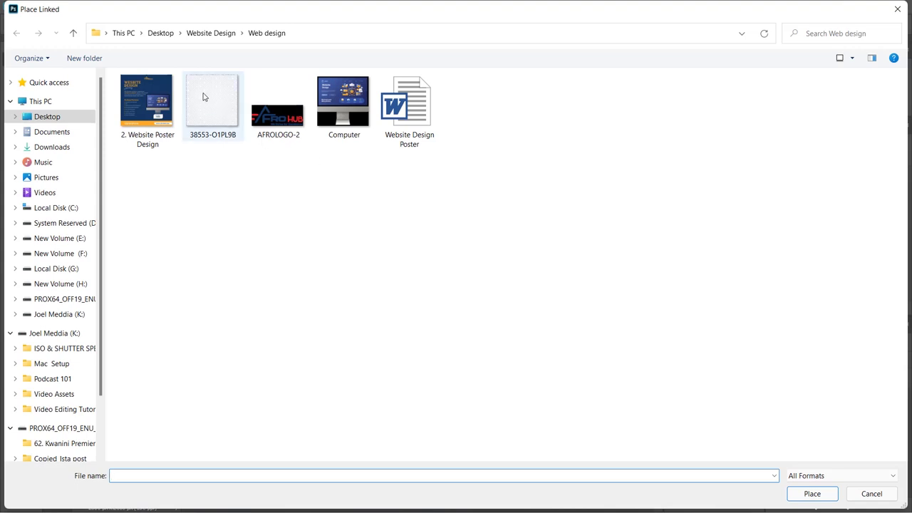
{"action": "left_click", "coordinate": [204, 97]}
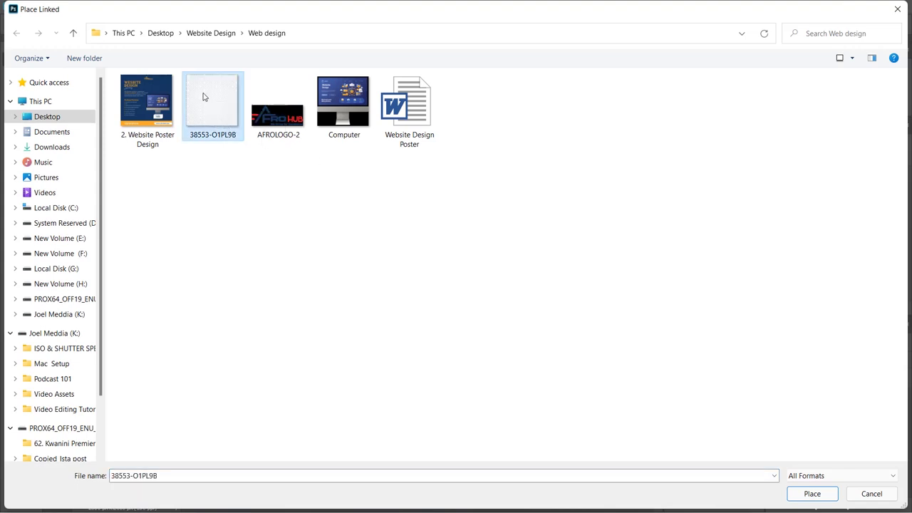
{"action": "left_click", "coordinate": [816, 493]}
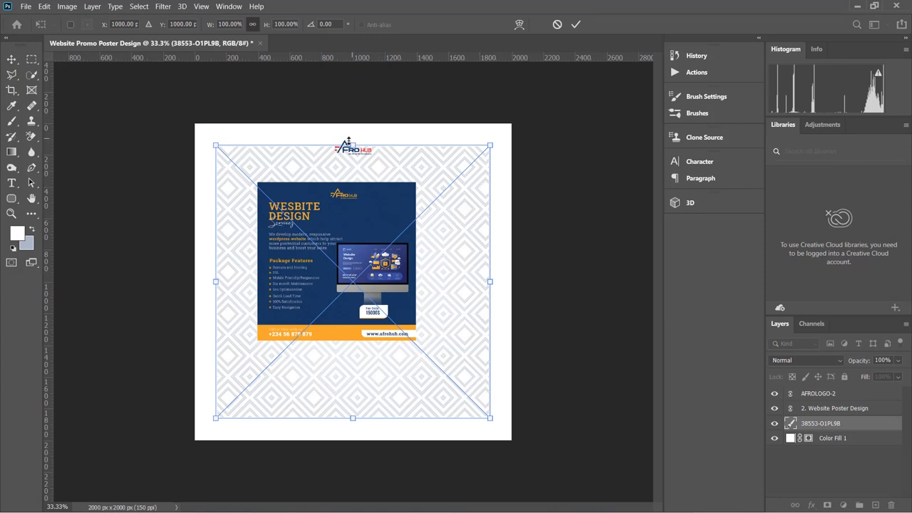
{"action": "left_click_drag", "start_coordinate": [353, 144], "coordinate": [355, 127]}
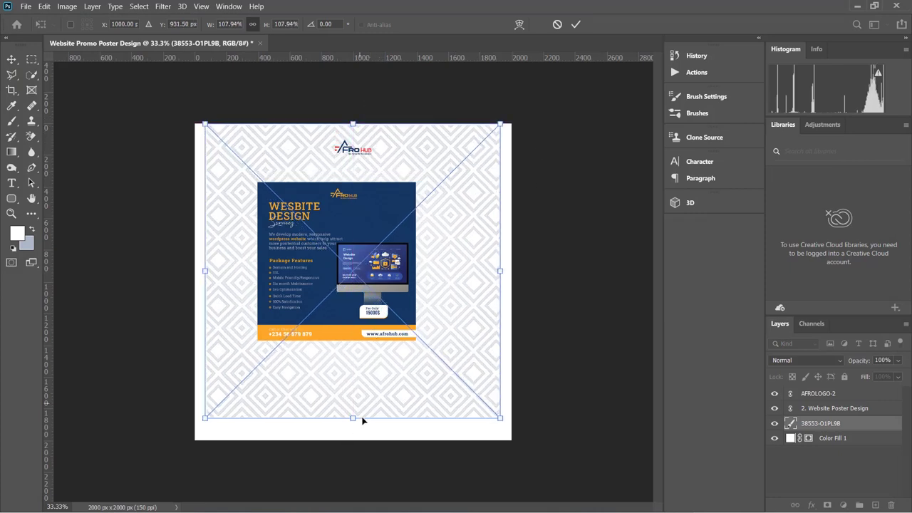
{"action": "left_click_drag", "start_coordinate": [354, 418], "coordinate": [355, 437]}
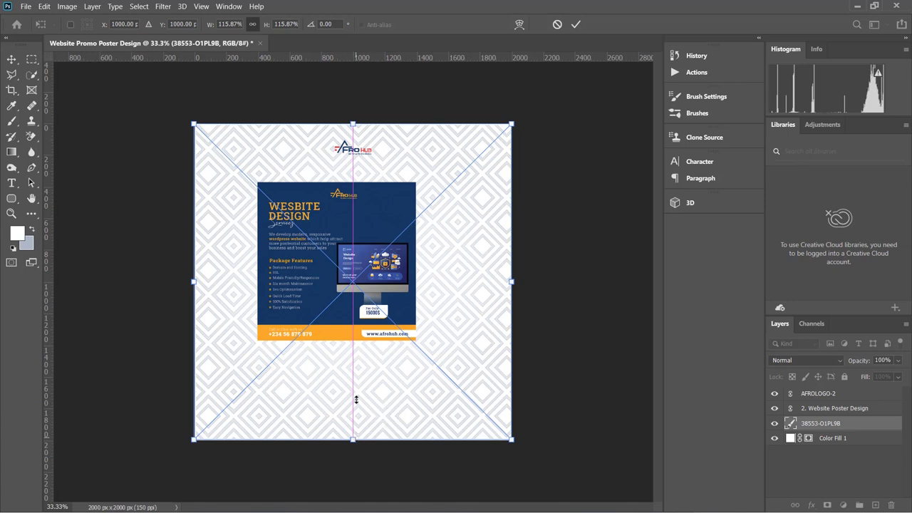
{"action": "left_click", "coordinate": [576, 24]}
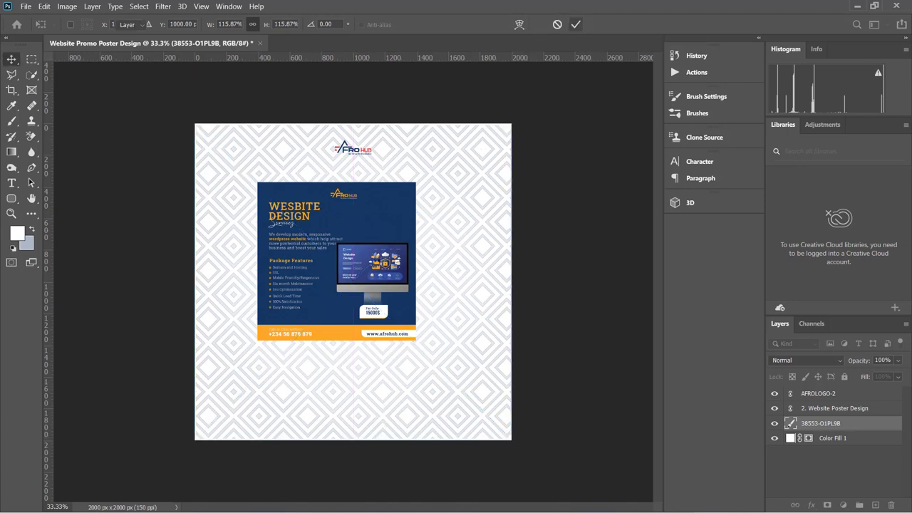
Enlarge the poster design to 66.60% and shift it down on the canvas.
{"action": "left_click", "coordinate": [354, 232]}
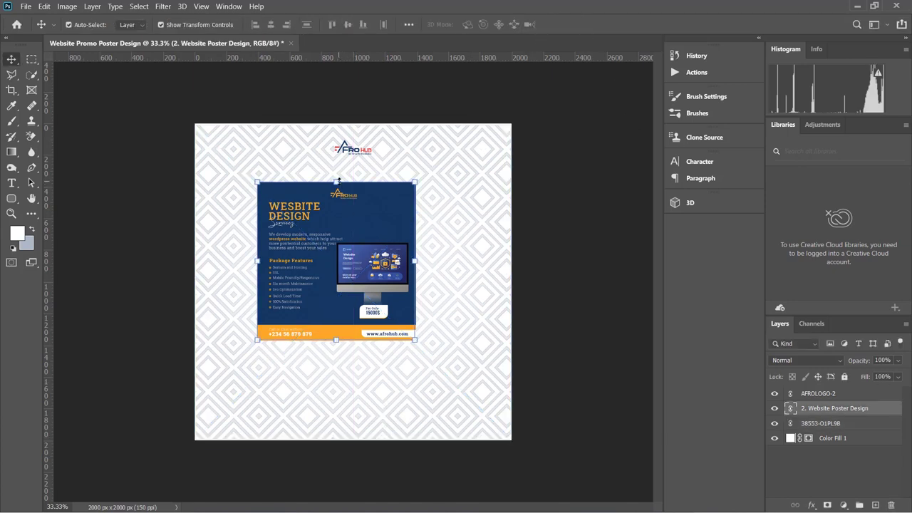
{"action": "left_click_drag", "start_coordinate": [338, 181], "coordinate": [341, 123]}
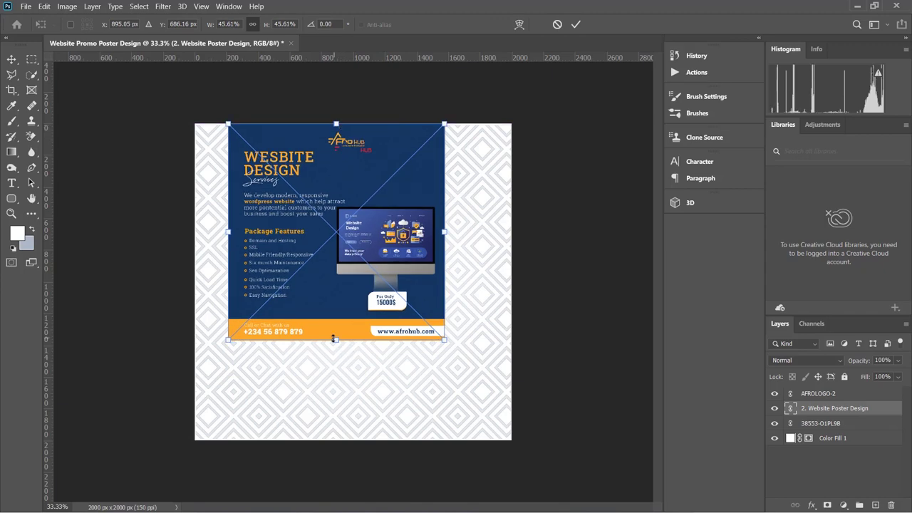
{"action": "left_click_drag", "start_coordinate": [334, 339], "coordinate": [351, 435]}
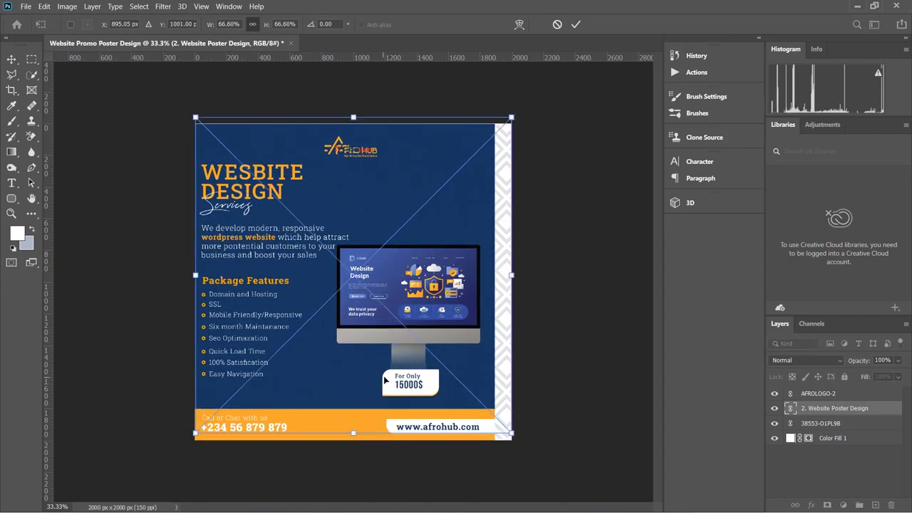
{"action": "left_click_drag", "start_coordinate": [364, 255], "coordinate": [381, 248]}
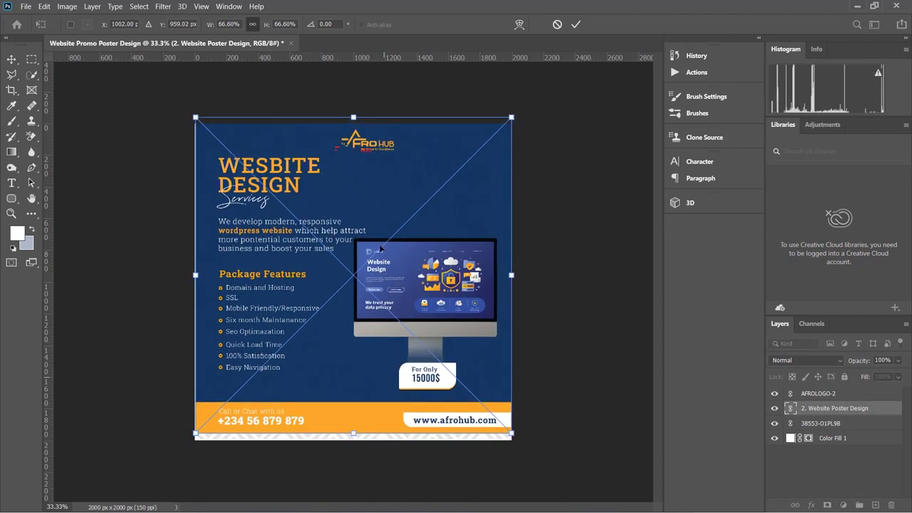
{"action": "left_click", "coordinate": [575, 25]}
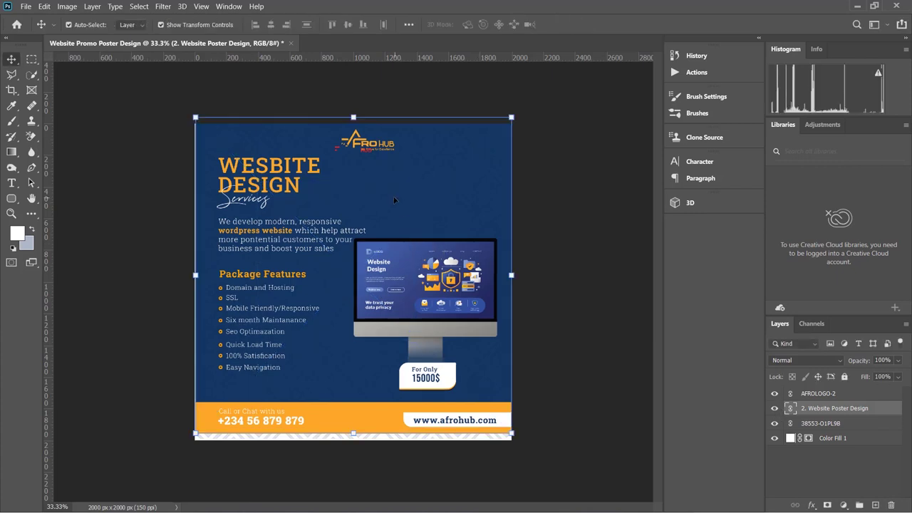
{"action": "left_click_drag", "start_coordinate": [394, 200], "coordinate": [382, 308]}
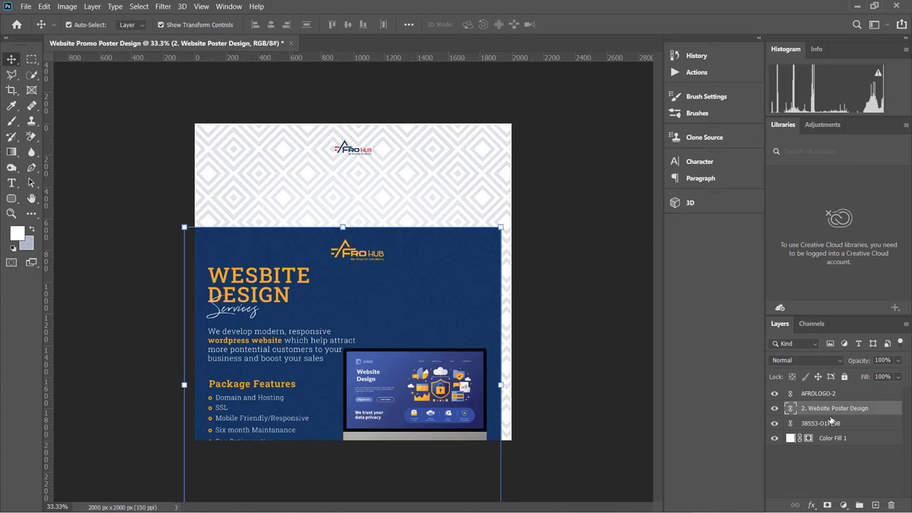
Recolour the Color Fill 1 layer to navy #133863.
{"action": "left_click", "coordinate": [793, 440]}
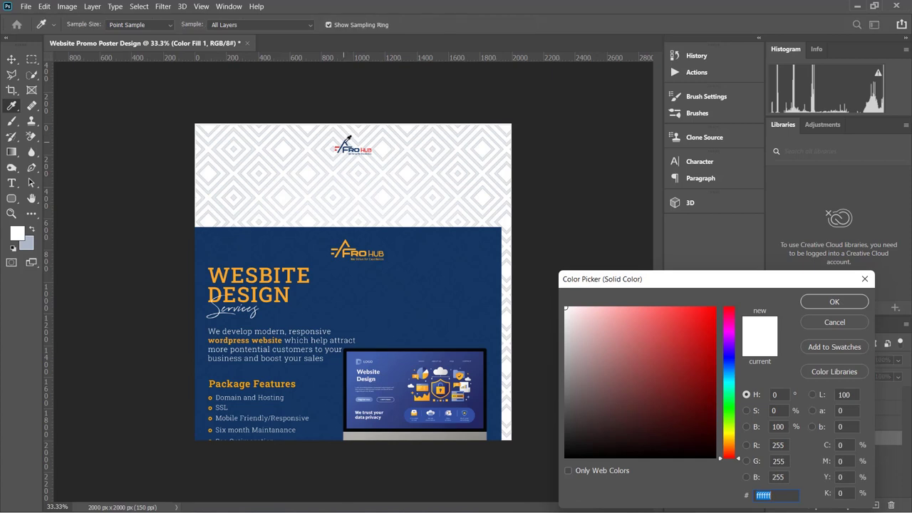
{"action": "type", "text": "133863"}
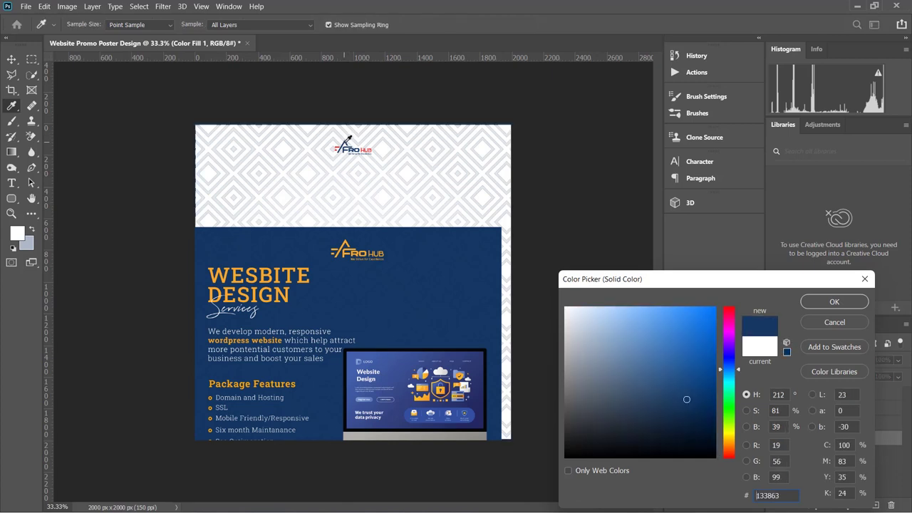
{"action": "left_click", "coordinate": [832, 304]}
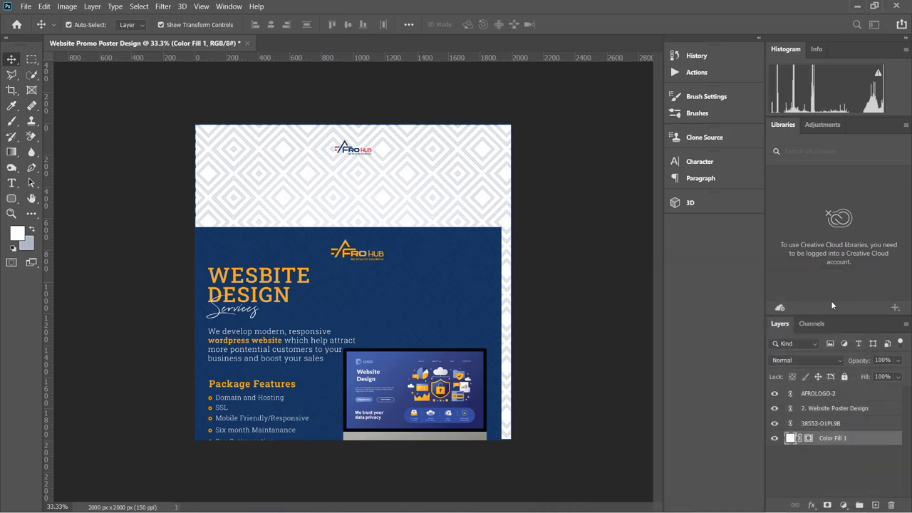
{"action": "left_click", "coordinate": [417, 179]}
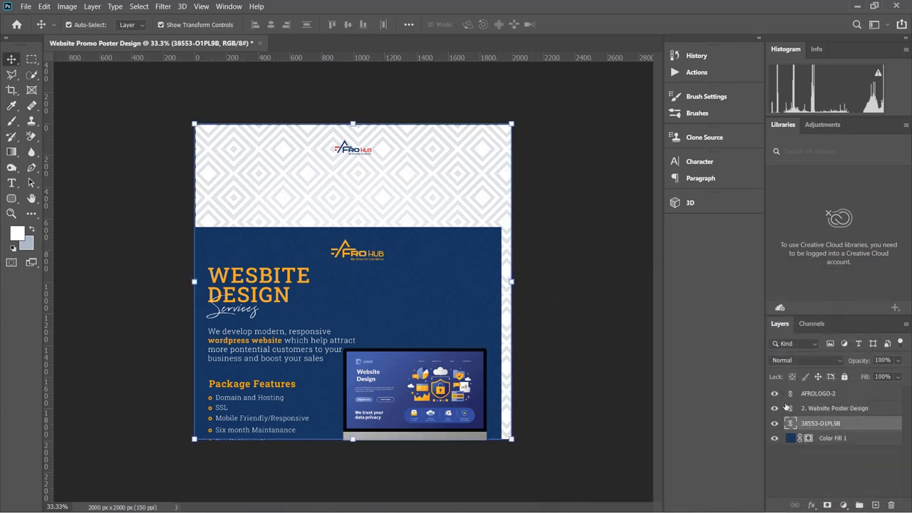
Set the pattern layer to Multiply and hide the 2. Website Poster Design layer.
{"action": "left_click", "coordinate": [798, 362]}
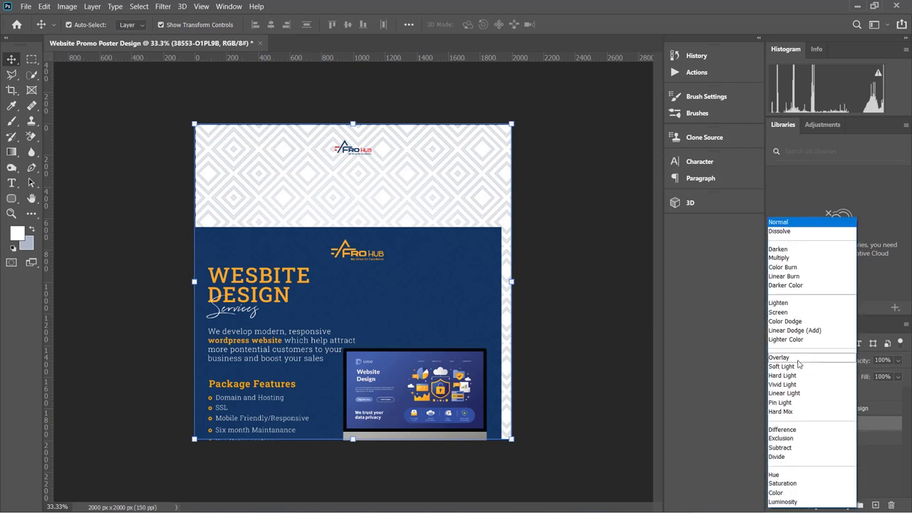
{"action": "left_click", "coordinate": [779, 257]}
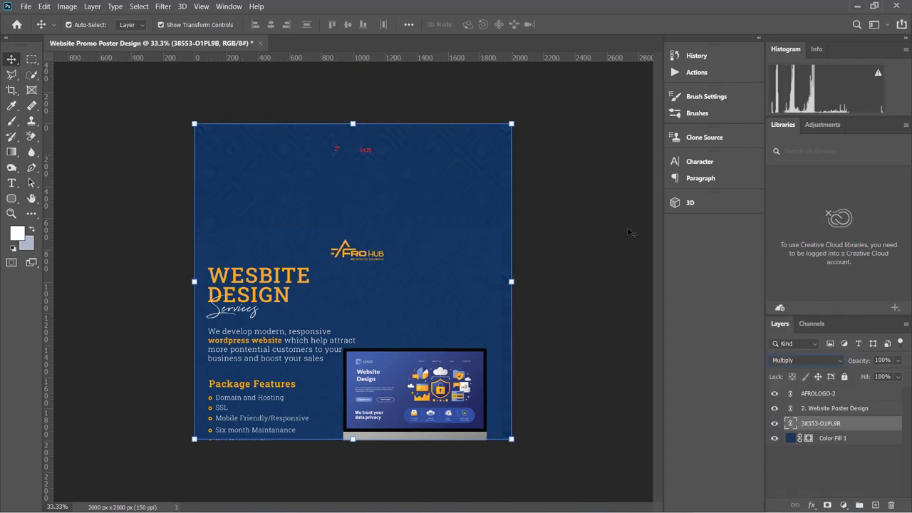
{"action": "left_click", "coordinate": [366, 280]}
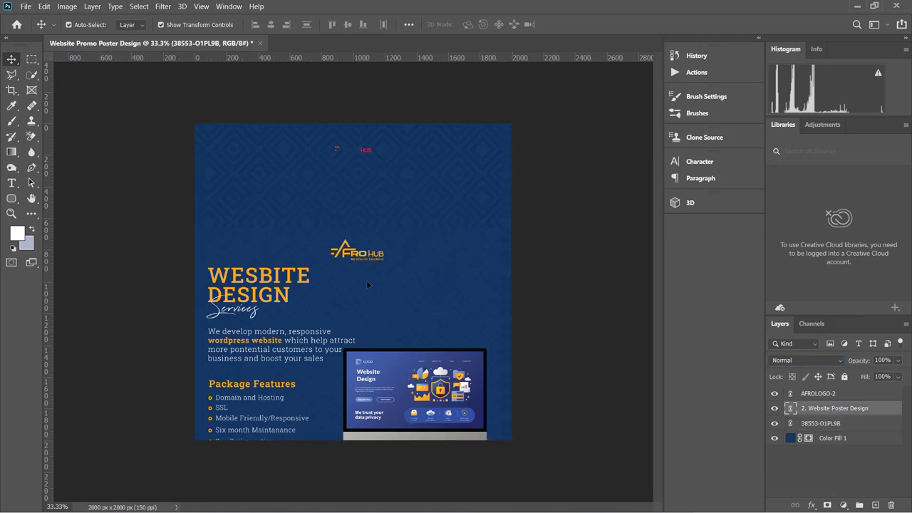
{"action": "left_click", "coordinate": [774, 408]}
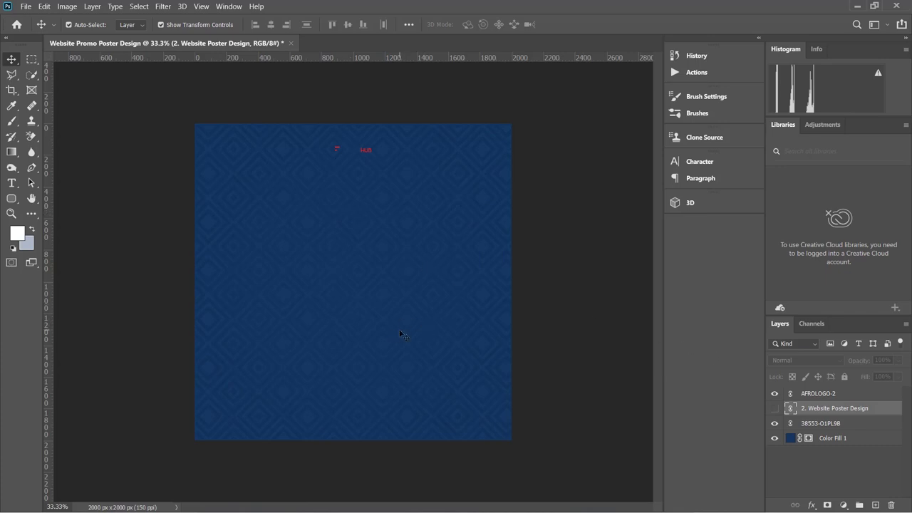
{"action": "left_click", "coordinate": [347, 151]}
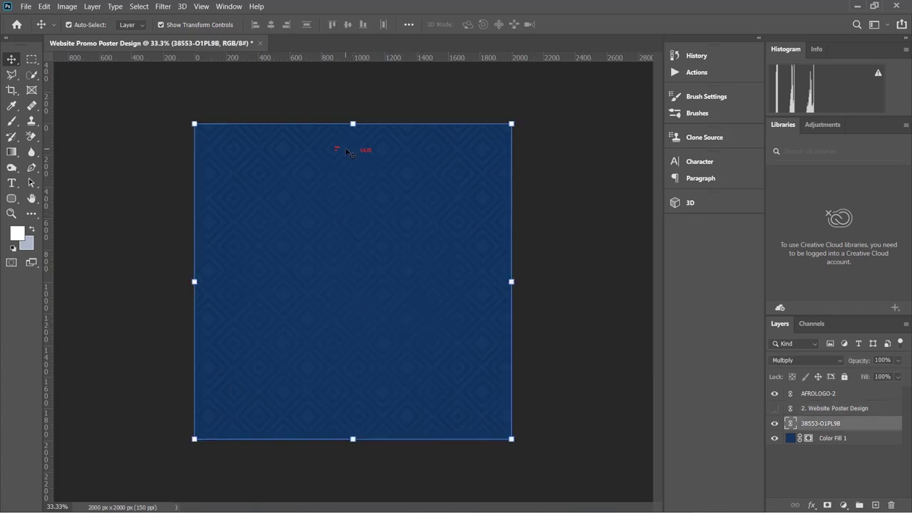
{"action": "left_click", "coordinate": [339, 152]}
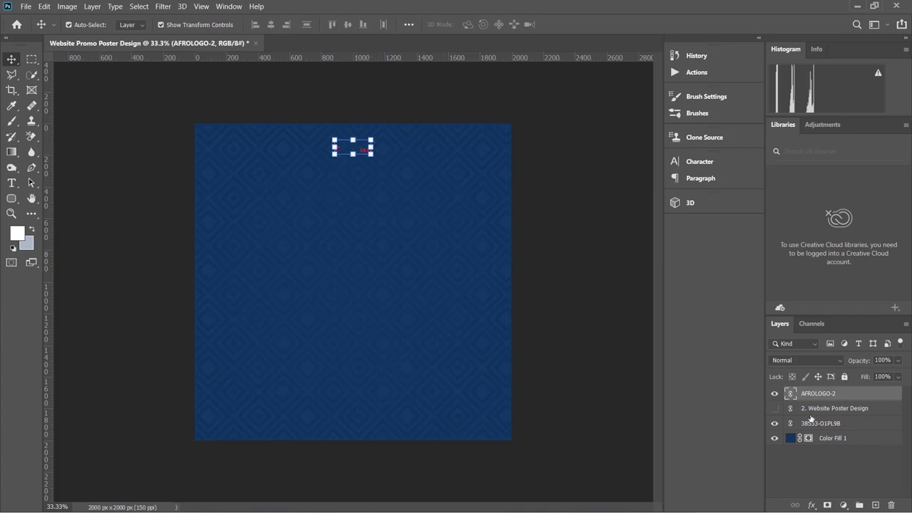
Give the AFROLOGO-2 logo a white #ffffff Color Overlay layer style.
{"action": "left_click", "coordinate": [812, 505]}
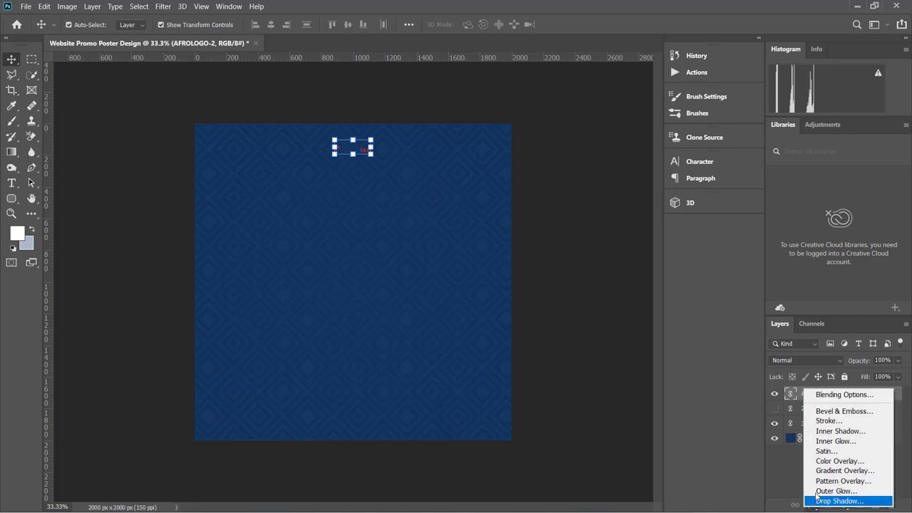
{"action": "left_click", "coordinate": [832, 462]}
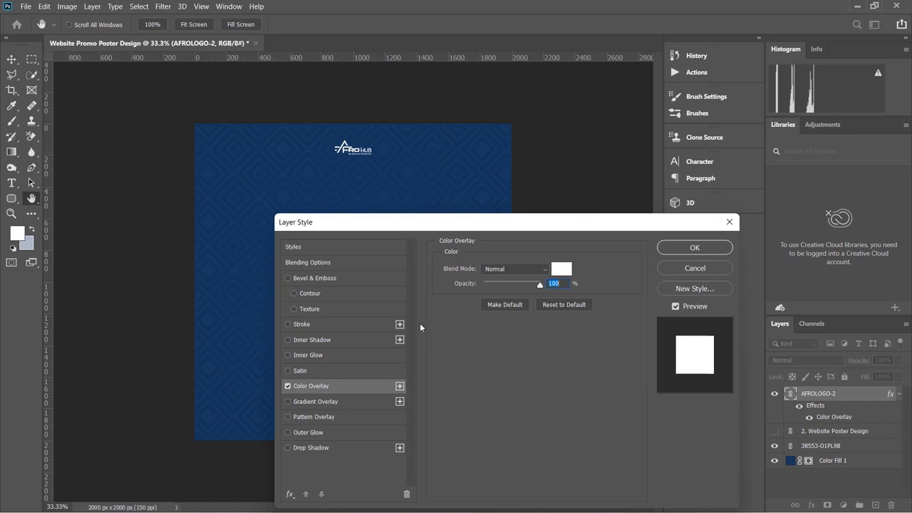
{"action": "left_click", "coordinate": [568, 273]}
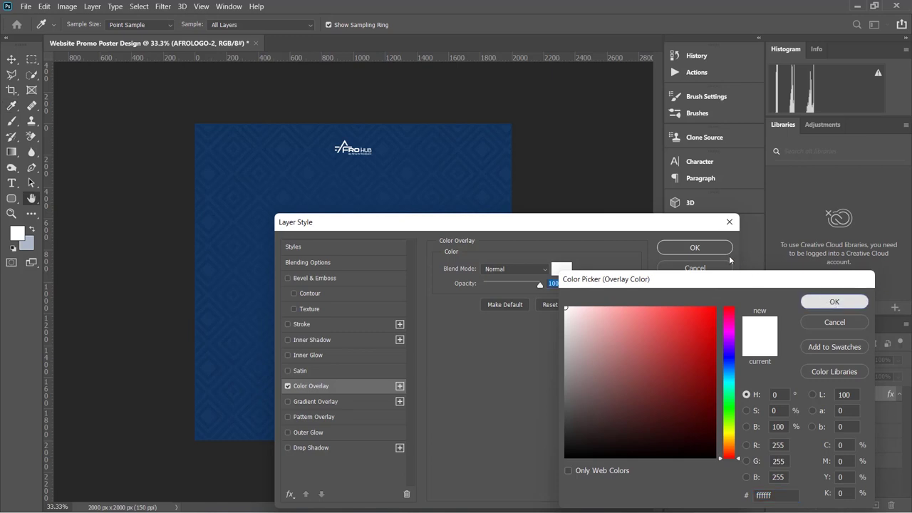
{"action": "key", "text": "Return"}
{"action": "left_click", "coordinate": [692, 247]}
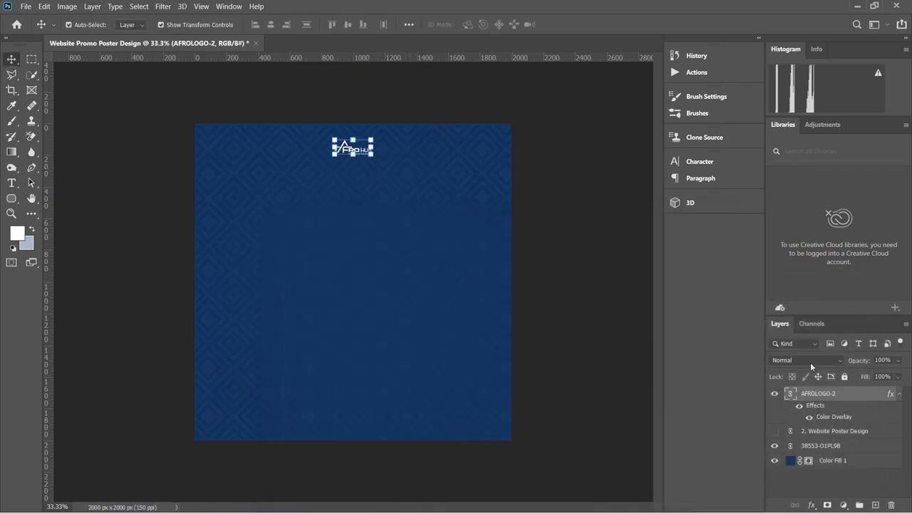
Set the 38553-O1PL9B pattern layer opacity to 20%.
{"action": "left_click", "coordinate": [811, 447]}
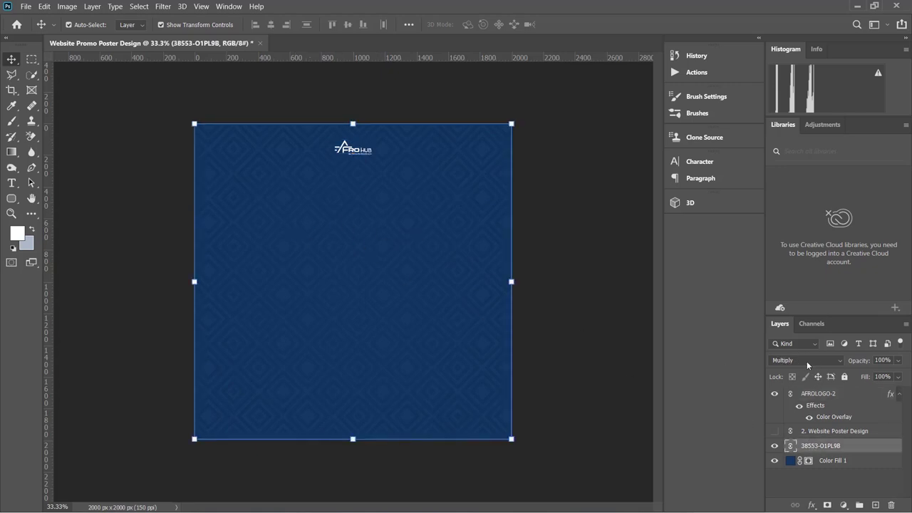
{"action": "left_click", "coordinate": [884, 360]}
{"action": "type", "text": "40"}
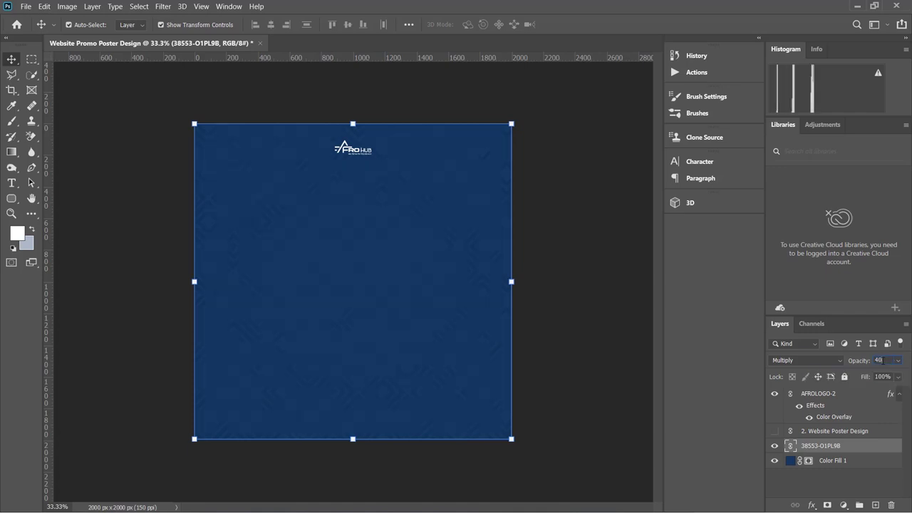
{"action": "key", "text": "Return"}
{"action": "left_click", "coordinate": [881, 360]}
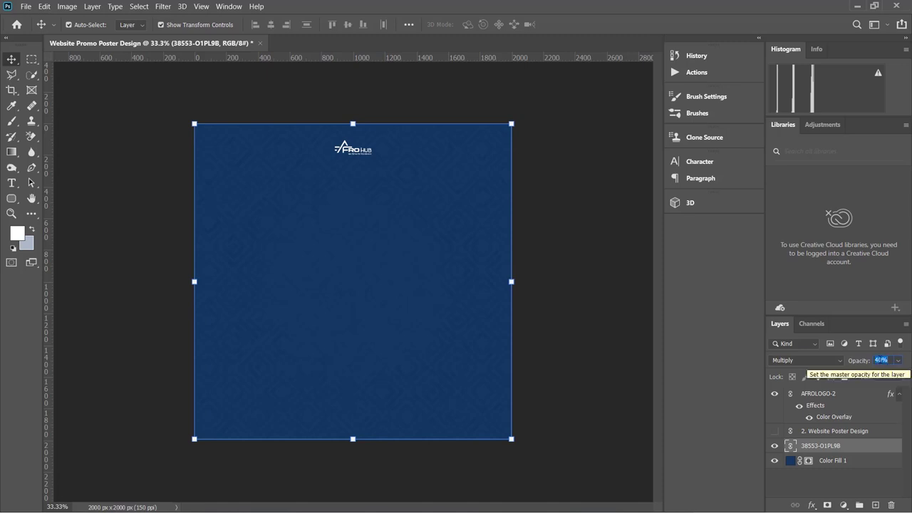
{"action": "type", "text": "20"}
{"action": "key", "text": "Return"}
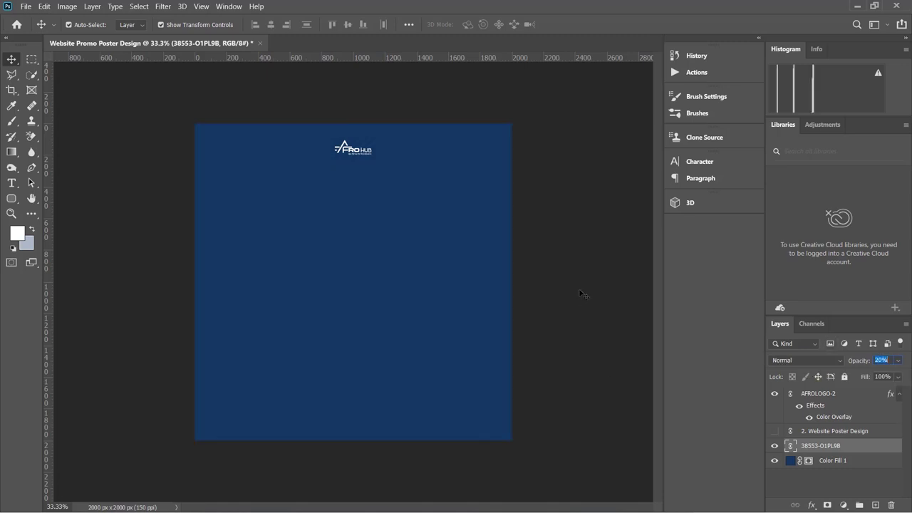
{"action": "left_click", "coordinate": [581, 294]}
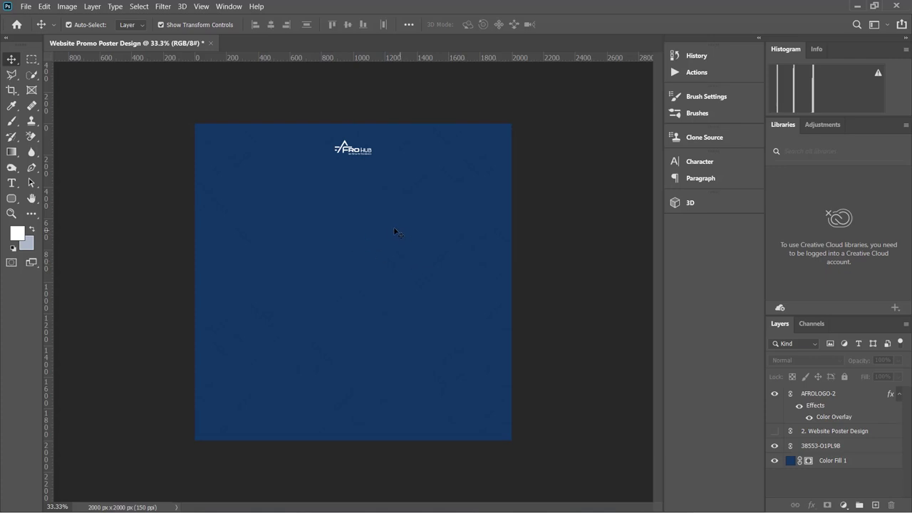
Place the Computer mockup image and scale it larger, right of centre.
{"action": "left_click", "coordinate": [26, 6]}
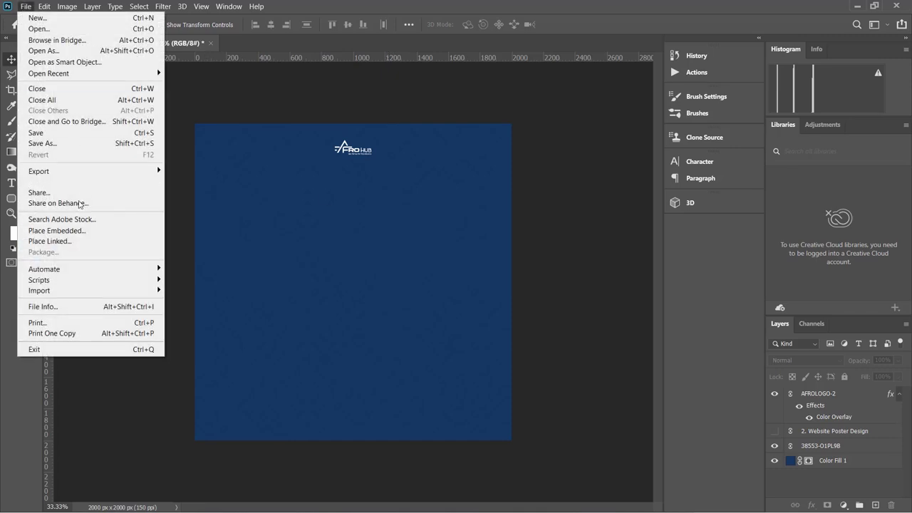
{"action": "left_click", "coordinate": [50, 241]}
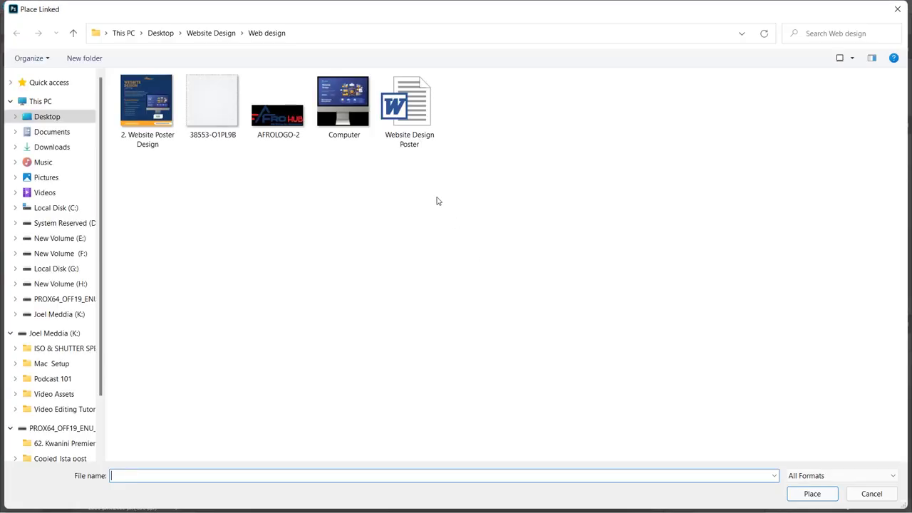
{"action": "left_click", "coordinate": [349, 106]}
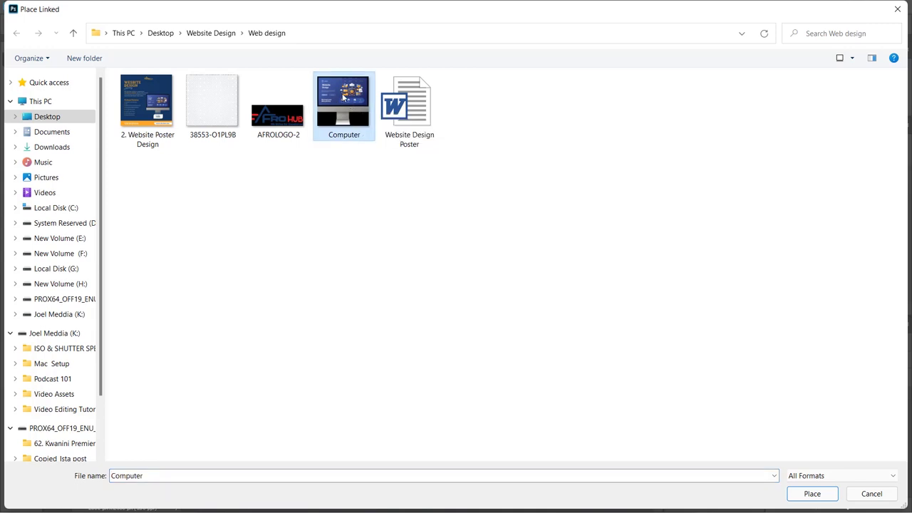
{"action": "left_click", "coordinate": [810, 493]}
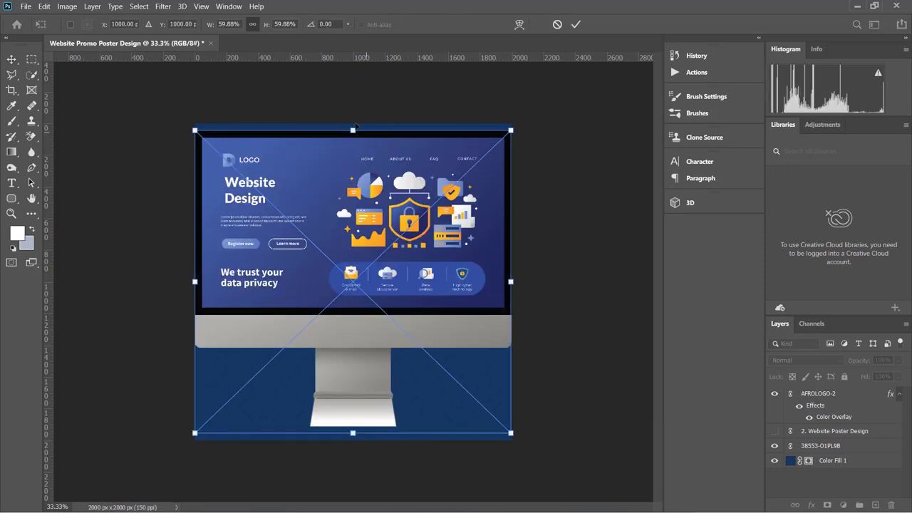
{"action": "left_click_drag", "start_coordinate": [352, 130], "coordinate": [353, 315]}
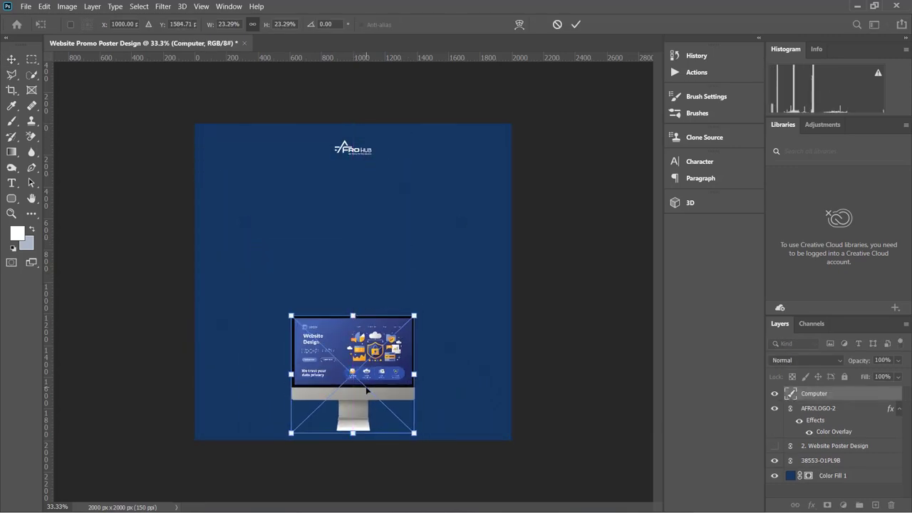
{"action": "left_click_drag", "start_coordinate": [364, 393], "coordinate": [438, 306]}
{"action": "left_click_drag", "start_coordinate": [357, 288], "coordinate": [332, 289]}
{"action": "left_click_drag", "start_coordinate": [424, 285], "coordinate": [437, 288]}
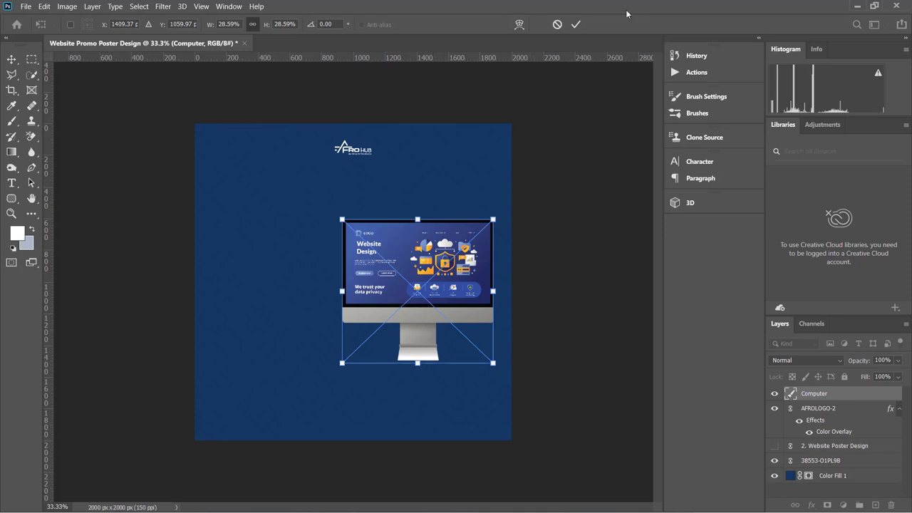
{"action": "left_click", "coordinate": [576, 24]}
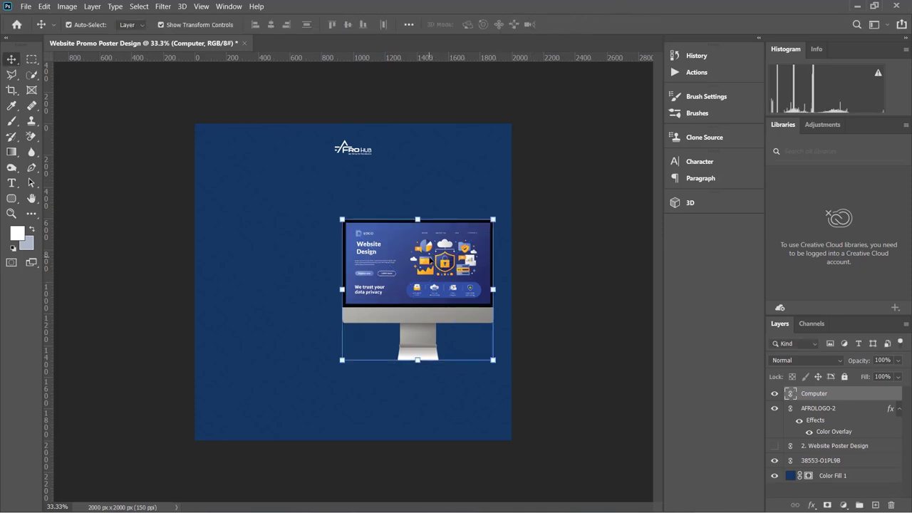
Nudge the mockup into place, then show the 2. Website Poster Design layer moved upward.
{"action": "left_click_drag", "start_coordinate": [437, 228], "coordinate": [439, 210]}
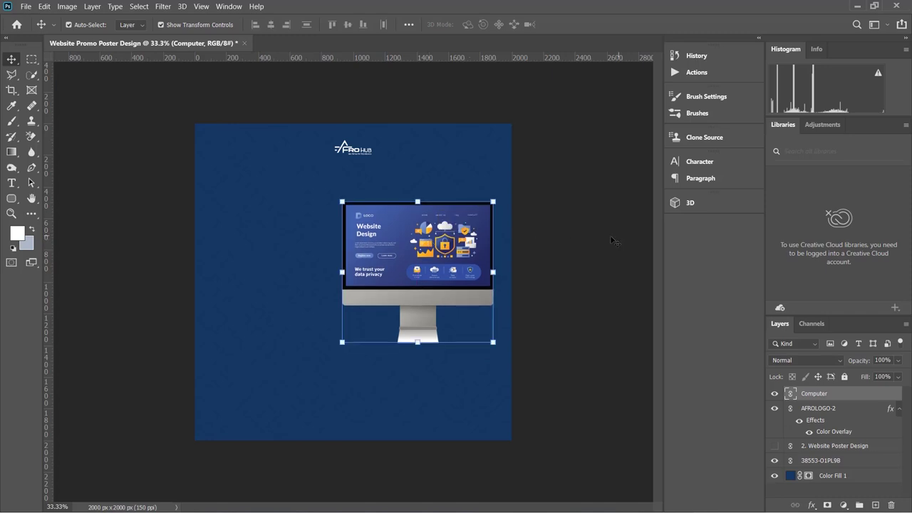
{"action": "left_click", "coordinate": [517, 234]}
{"action": "left_click_drag", "start_coordinate": [495, 202], "coordinate": [495, 212]}
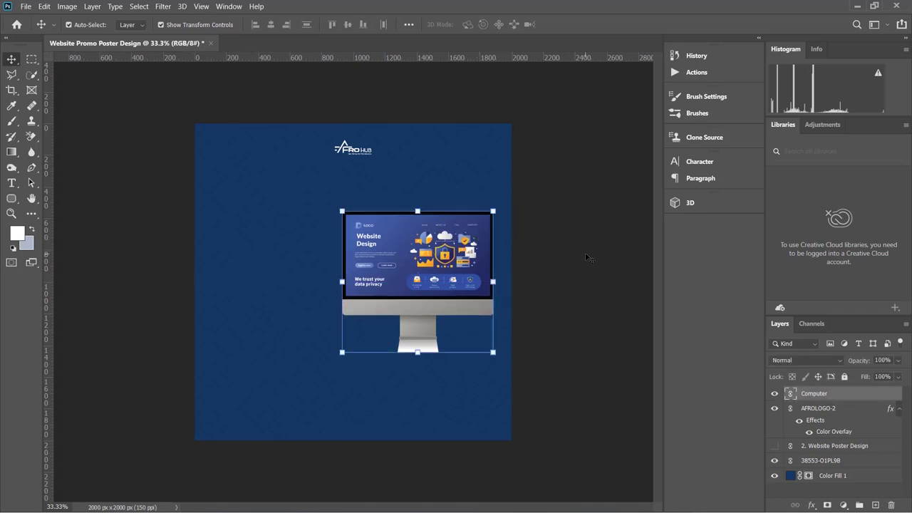
{"action": "left_click", "coordinate": [588, 258]}
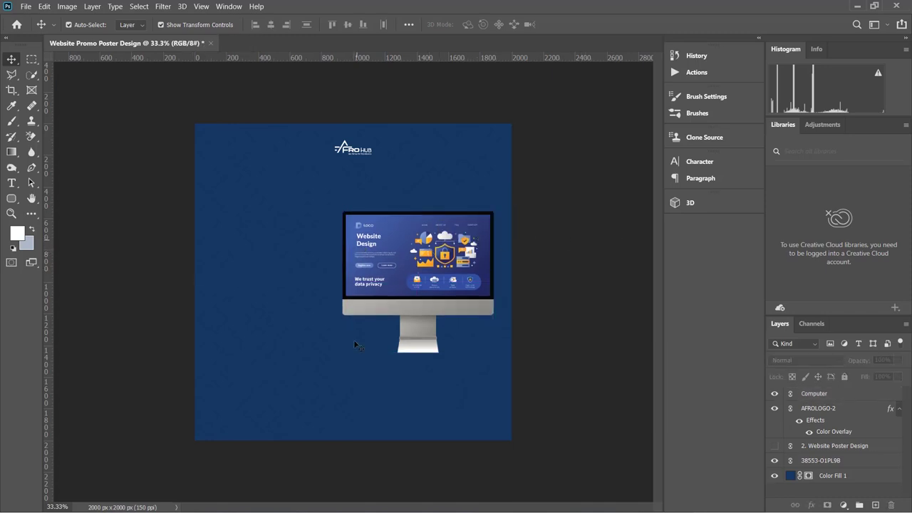
{"action": "left_click", "coordinate": [775, 446]}
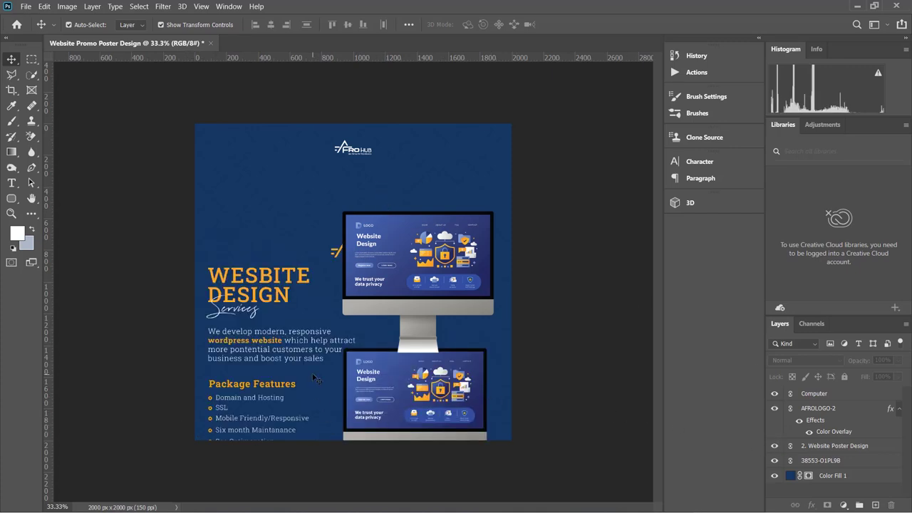
{"action": "left_click_drag", "start_coordinate": [314, 377], "coordinate": [314, 233]}
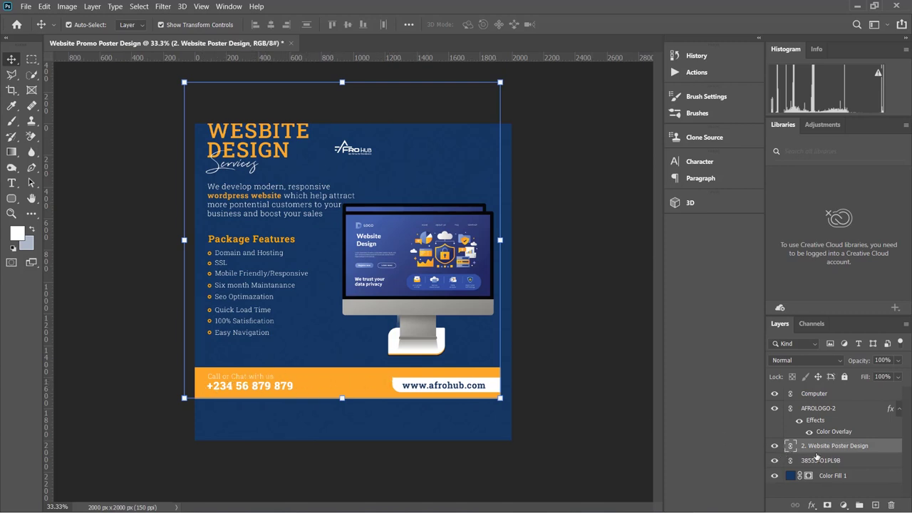
Hide the reference layer and draw a wide white rectangle across the poster bottom.
{"action": "left_click", "coordinate": [774, 446]}
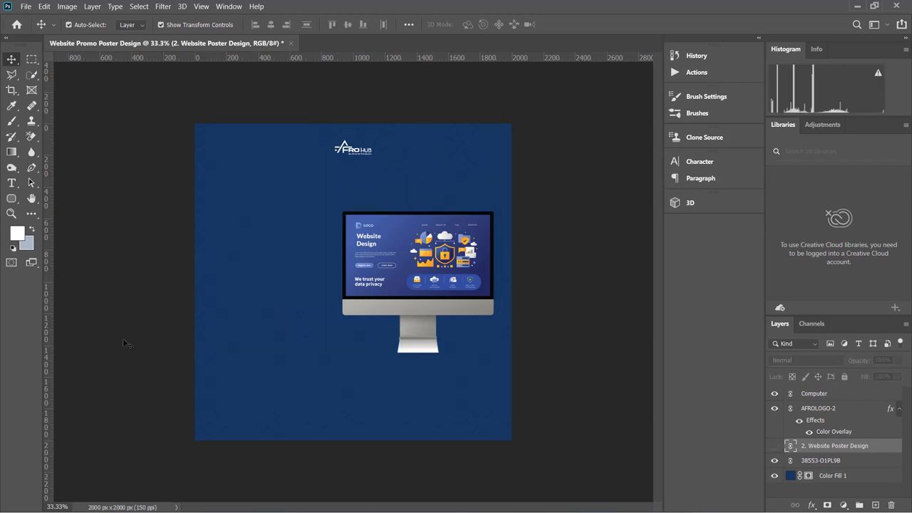
{"action": "left_click", "coordinate": [12, 200]}
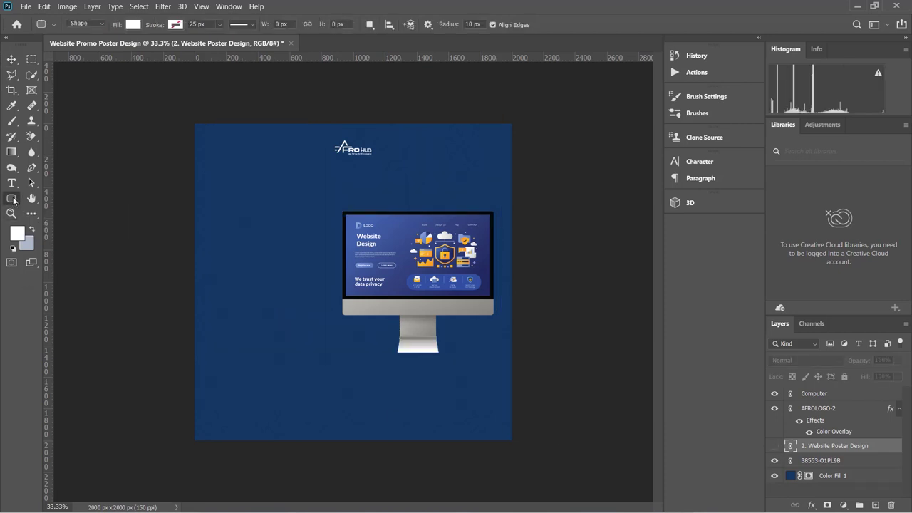
{"action": "right_click", "coordinate": [13, 201]}
{"action": "left_click_drag", "start_coordinate": [177, 409], "coordinate": [584, 466]}
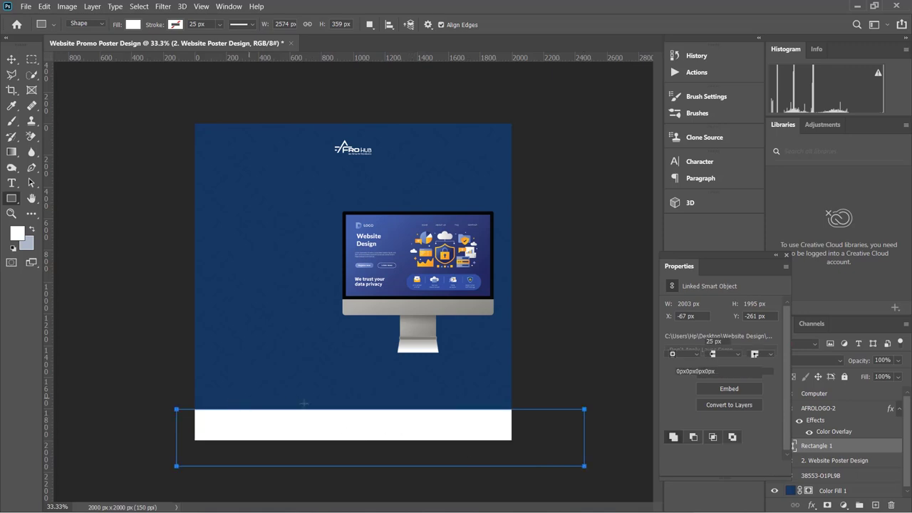
Nudge the bottom rectangle slightly upward and show the reference poster design again.
{"action": "key", "text": "v"}
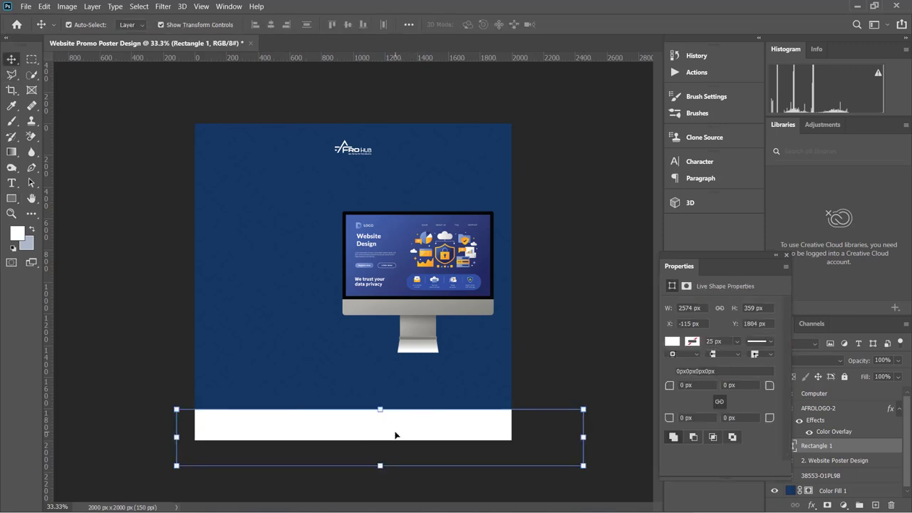
{"action": "mouse_move", "coordinate": [396, 435]}
{"action": "left_mouse_down"}
{"action": "mouse_move", "coordinate": [396, 378]}
{"action": "mouse_move", "coordinate": [396, 432]}
{"action": "mouse_move", "coordinate": [410, 425]}
{"action": "mouse_move", "coordinate": [400, 428]}
{"action": "left_mouse_up"}
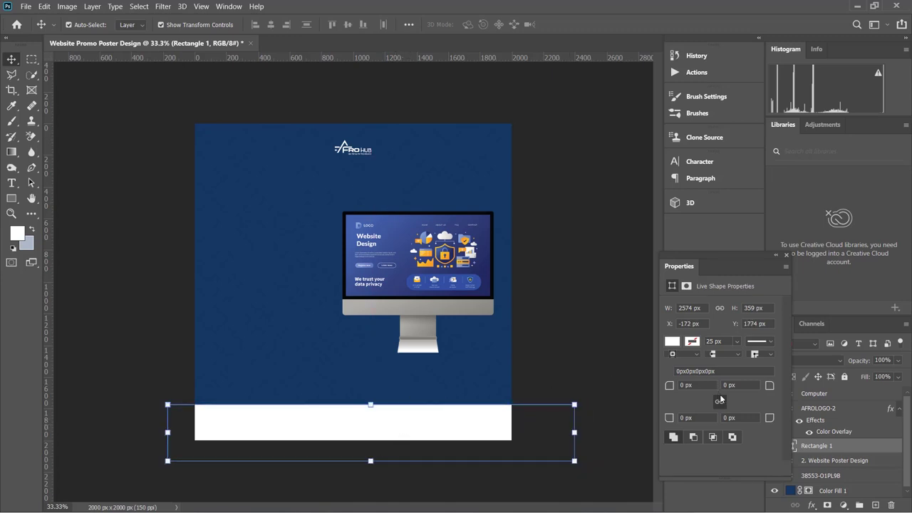
{"action": "left_click_drag", "start_coordinate": [739, 252], "coordinate": [658, 223]}
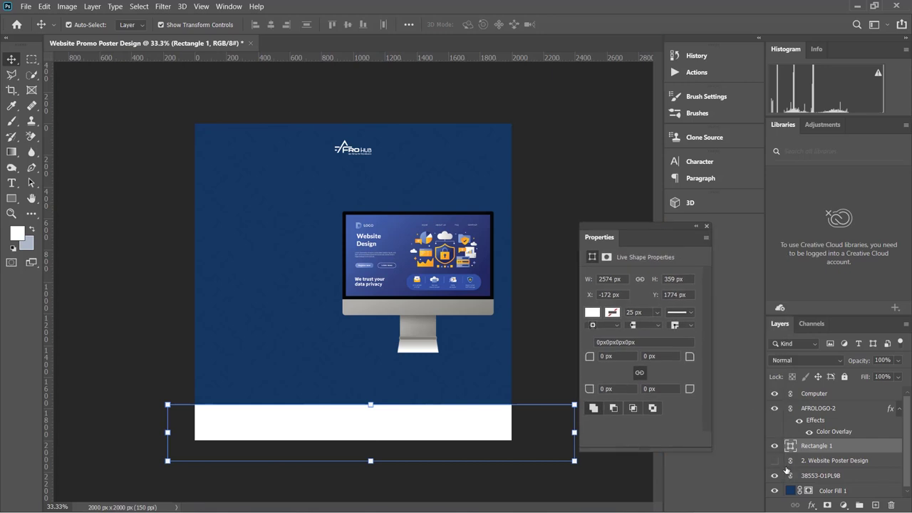
{"action": "left_click", "coordinate": [775, 460]}
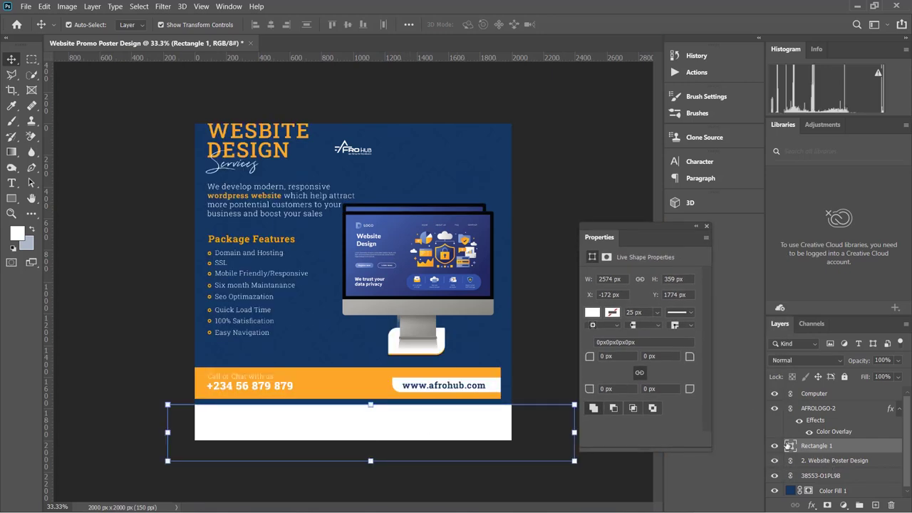
Fill the bottom rectangle with orange fba826 sampled from the reference banner.
{"action": "double_click", "coordinate": [792, 448]}
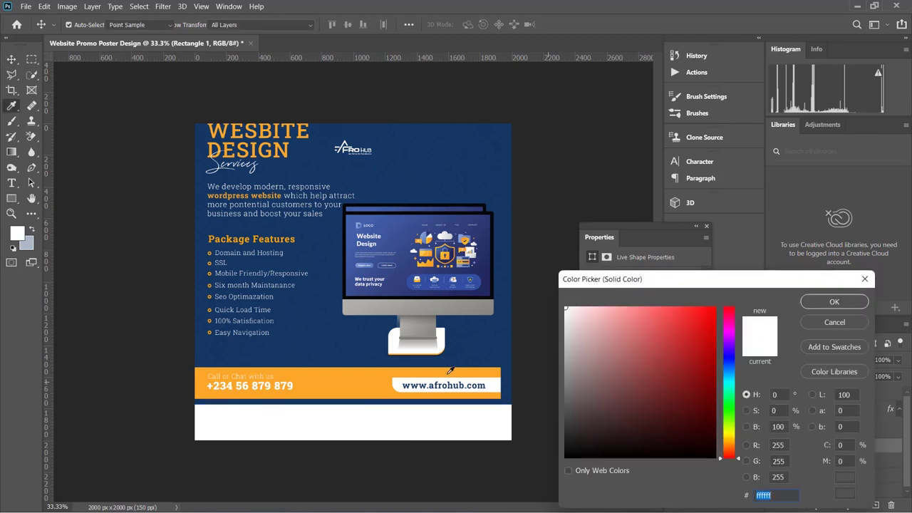
{"action": "left_click", "coordinate": [370, 372]}
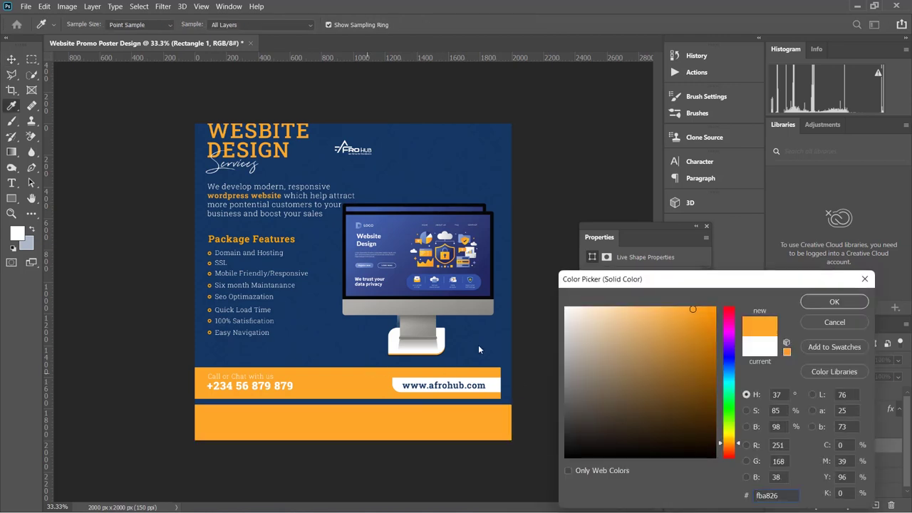
{"action": "left_click", "coordinate": [835, 302]}
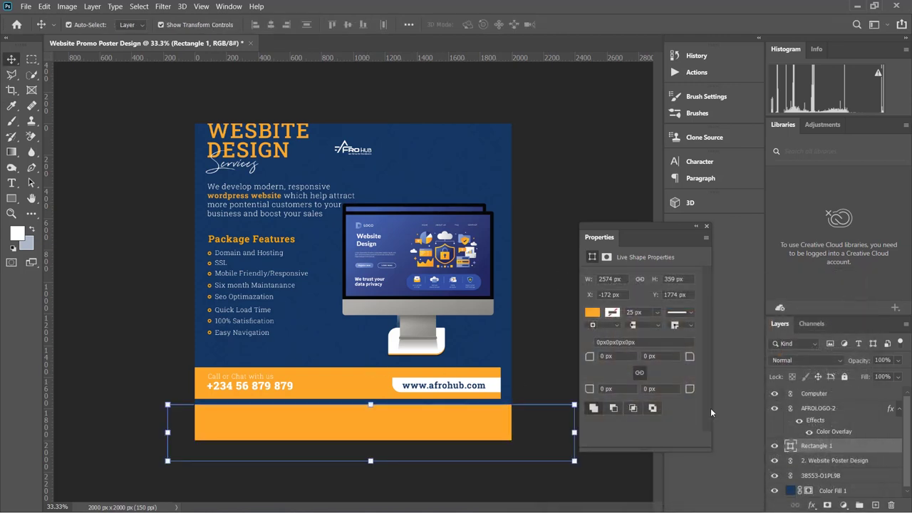
Hide the reference poster layer and move the computer mockup down slightly.
{"action": "left_click", "coordinate": [781, 461]}
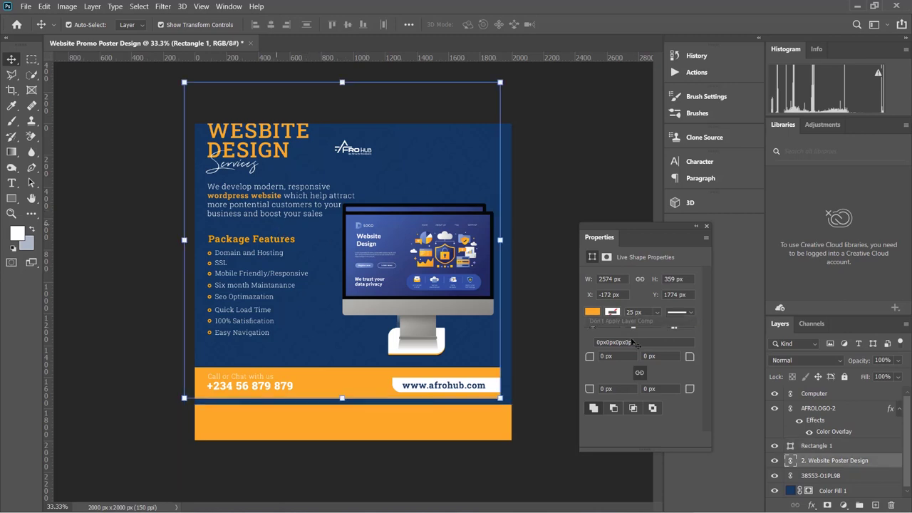
{"action": "left_click", "coordinate": [775, 461]}
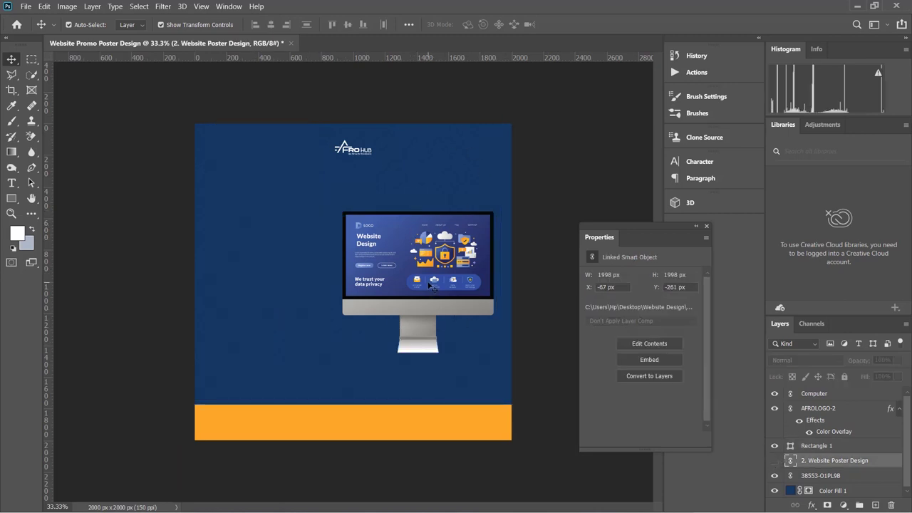
{"action": "left_click_drag", "start_coordinate": [425, 260], "coordinate": [425, 274]}
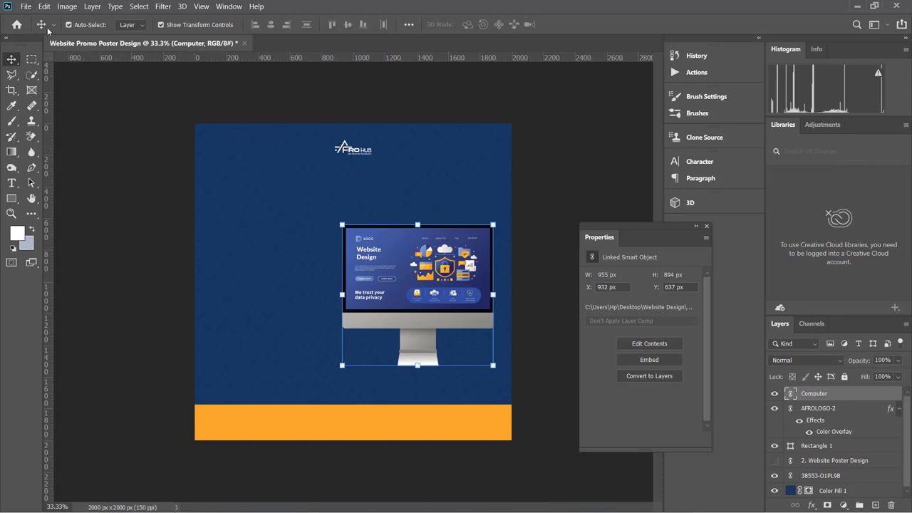
Open File > Place Linked and select the Website Design Poster file.
{"action": "left_click", "coordinate": [25, 7]}
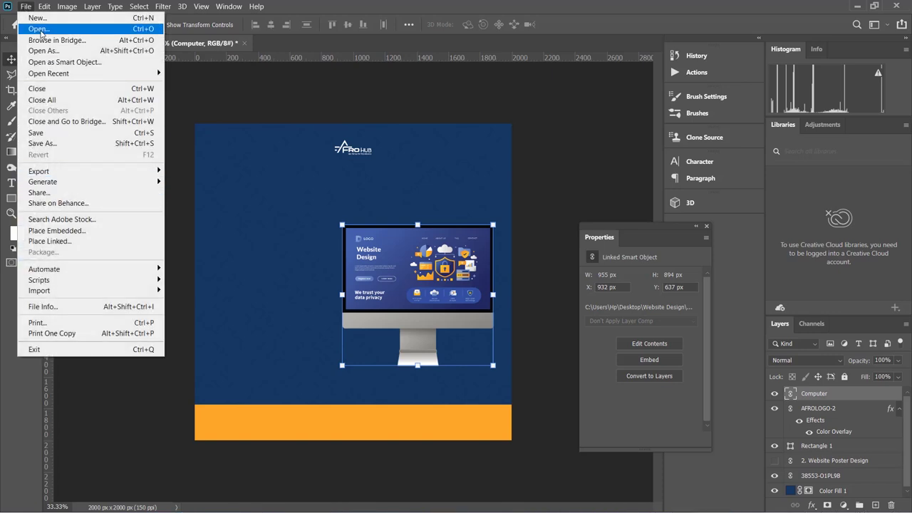
{"action": "left_click", "coordinate": [51, 242]}
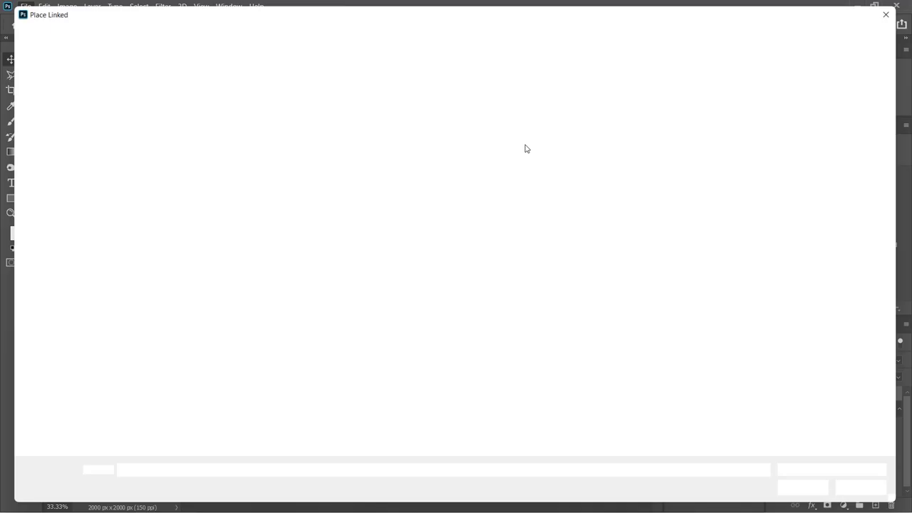
{"action": "left_click", "coordinate": [410, 108]}
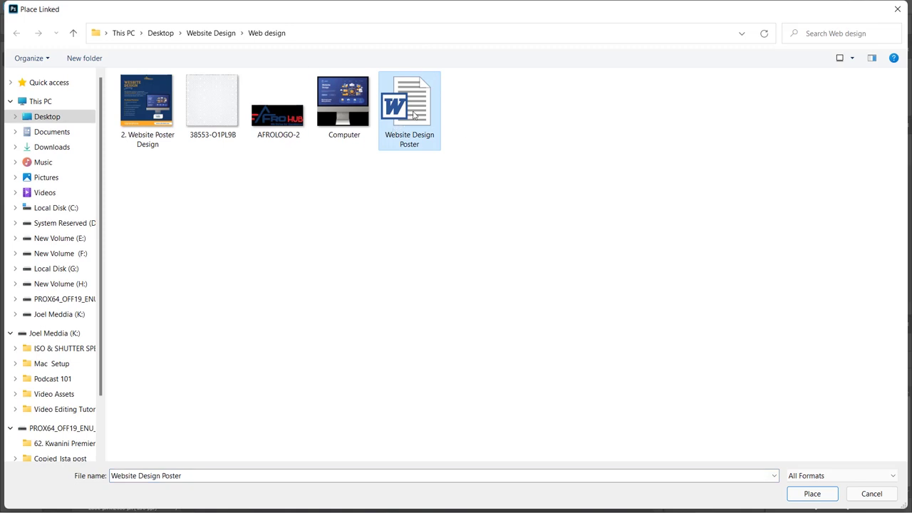
Open the Website Design Poster document in Word from the Place Linked dialog.
{"action": "right_click", "coordinate": [413, 114]}
{"action": "left_click", "coordinate": [462, 138]}
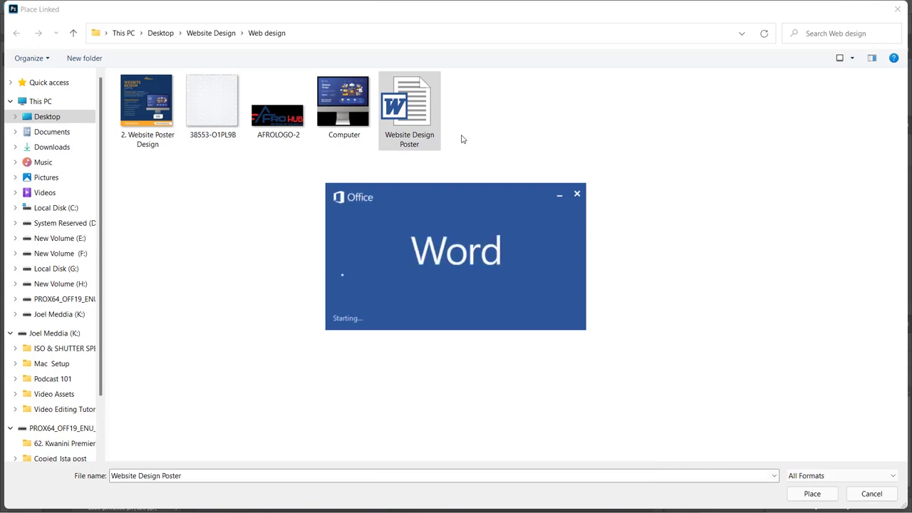
{"action": "left_click", "coordinate": [424, 151]}
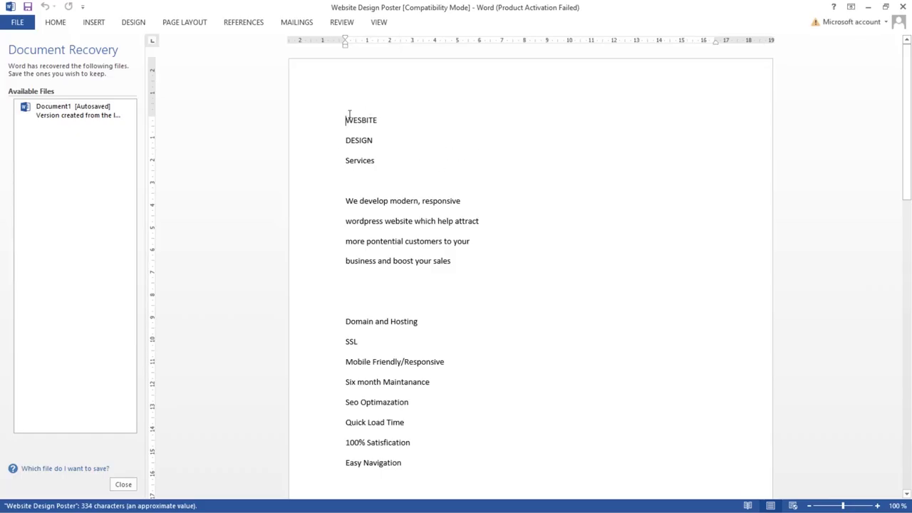
Select the heading word WESBITE in the Word document, then minimise Word.
{"action": "left_click_drag", "start_coordinate": [343, 119], "coordinate": [418, 119]}
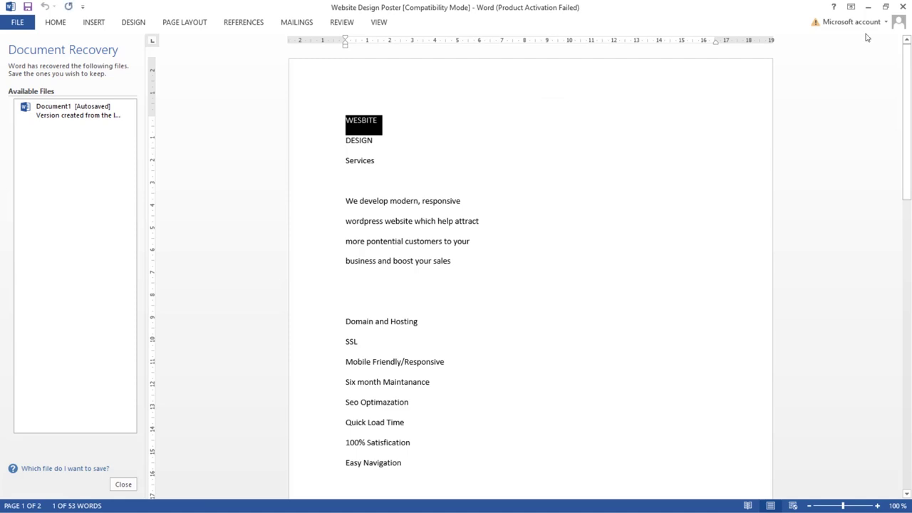
{"action": "left_click", "coordinate": [868, 7]}
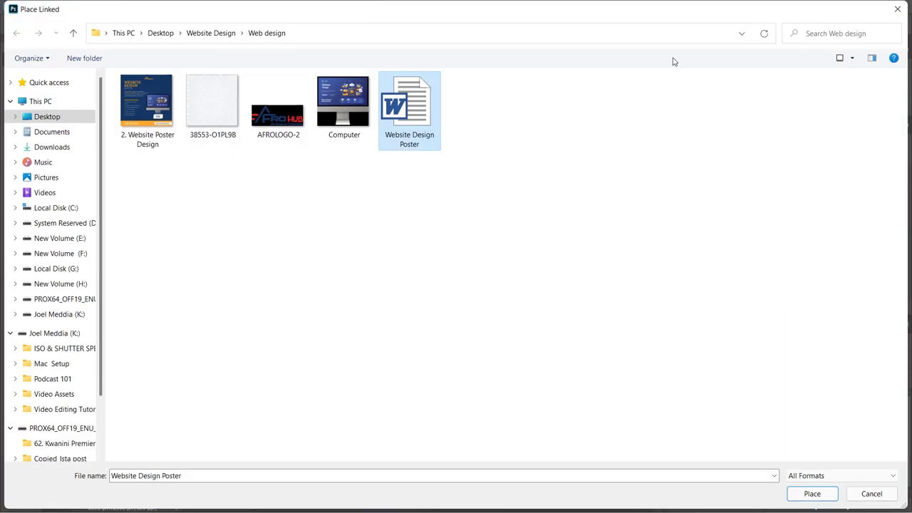
Close the Place Linked dialog and add the WESBITE heading at the poster's upper left.
{"action": "left_click", "coordinate": [897, 8]}
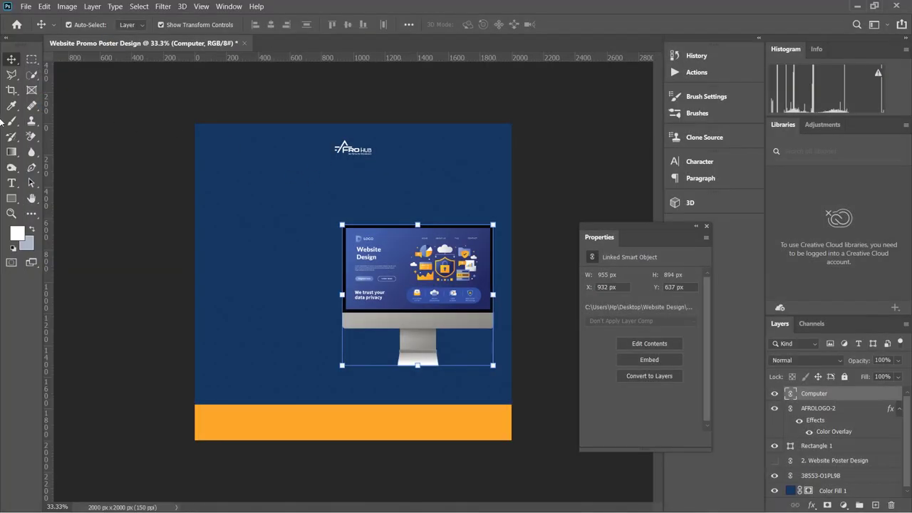
{"action": "left_click", "coordinate": [11, 182]}
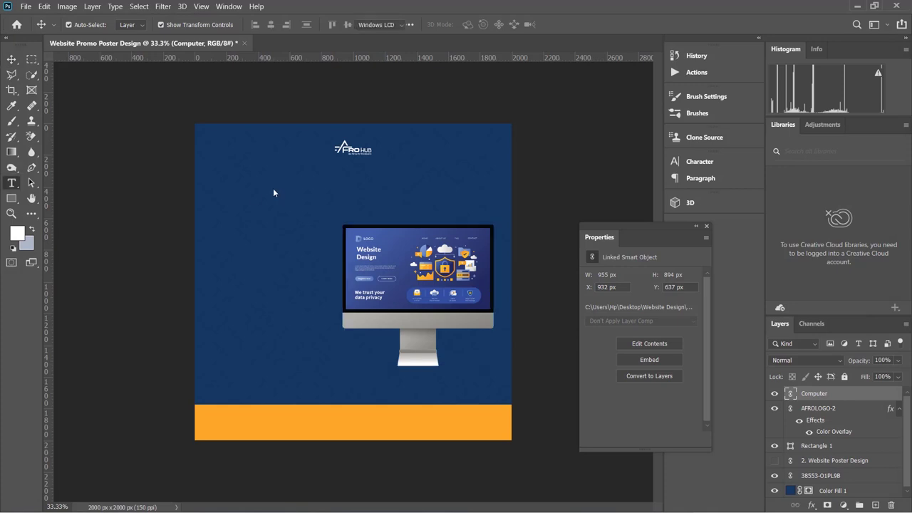
{"action": "left_click", "coordinate": [230, 179]}
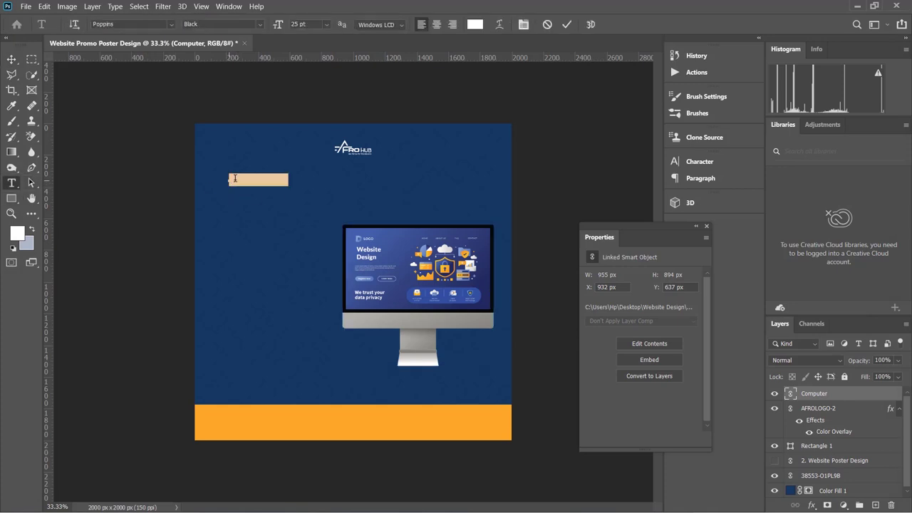
{"action": "type", "text": "WEBSITE"}
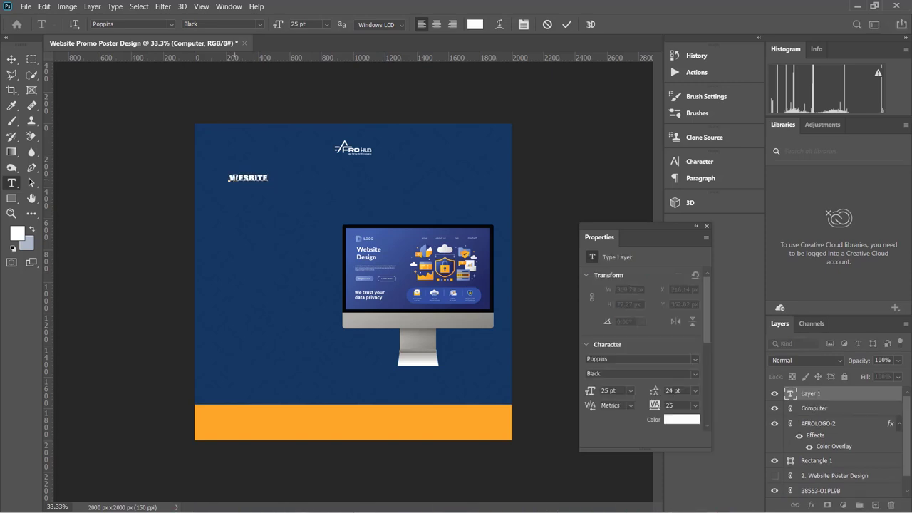
{"action": "left_click", "coordinate": [11, 60]}
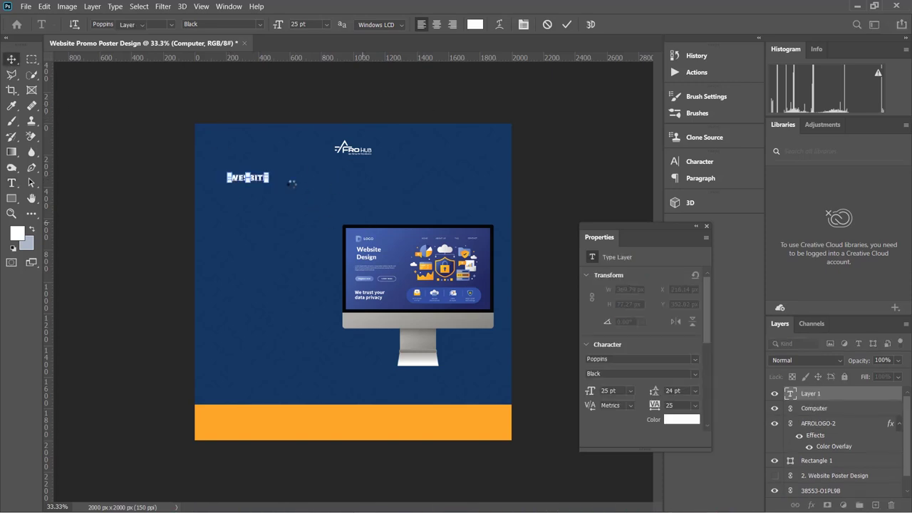
Scale the WESBITE heading up about 187% to 46.74 pt.
{"action": "key", "text": "ctrl+t"}
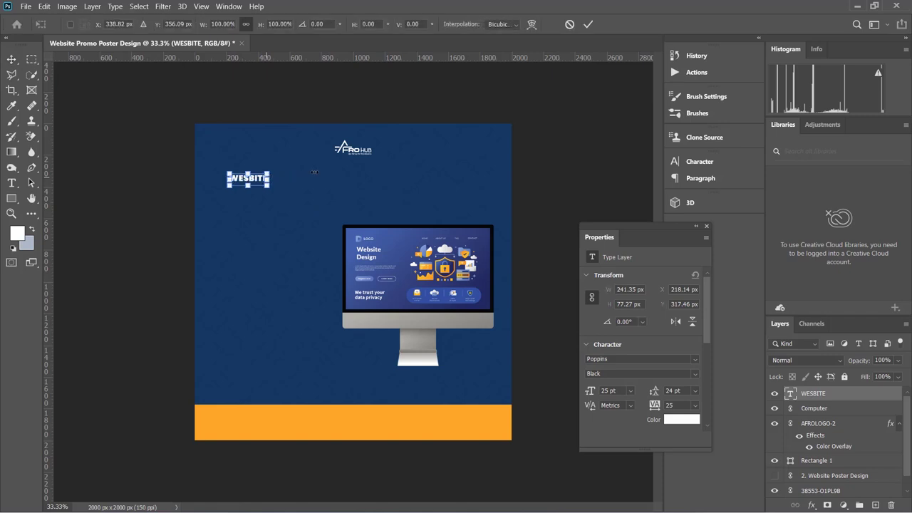
{"action": "mouse_move", "coordinate": [268, 181]}
{"action": "left_mouse_down"}
{"action": "mouse_move", "coordinate": [301, 174]}
{"action": "mouse_move", "coordinate": [273, 183]}
{"action": "left_mouse_up"}
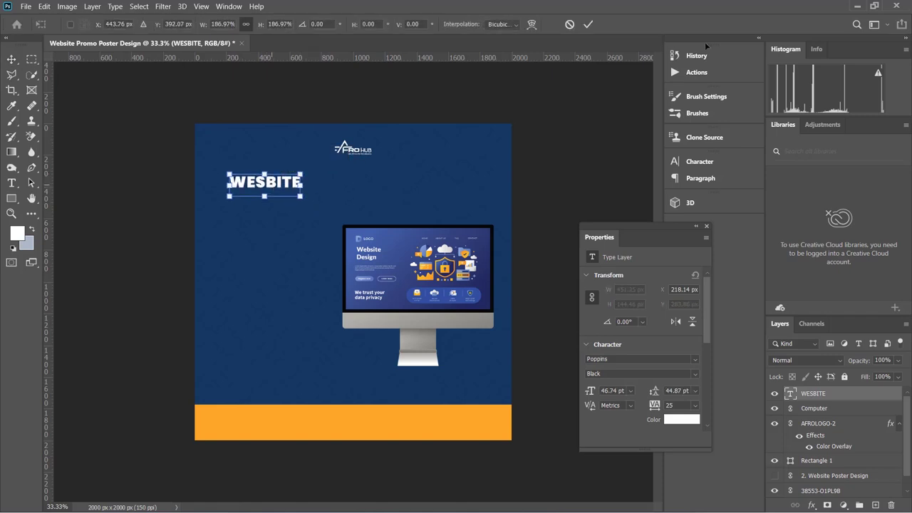
{"action": "left_click", "coordinate": [589, 24]}
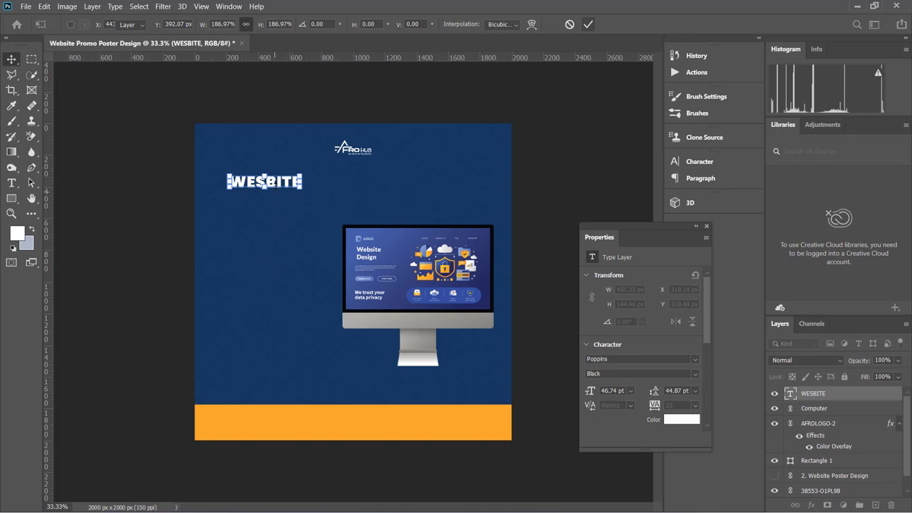
Change the WESBITE heading font from Poppins to Roboto Slab Black.
{"action": "key", "text": "t"}
{"action": "double_click", "coordinate": [276, 184]}
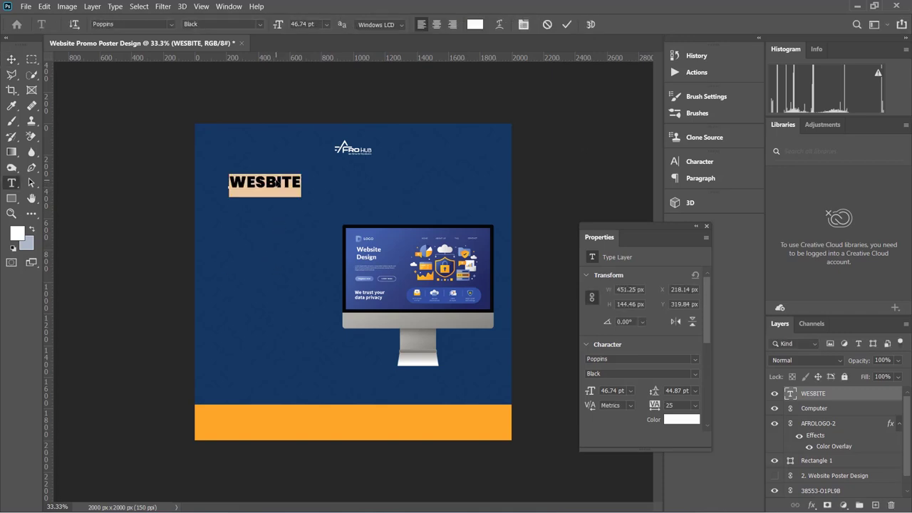
{"action": "left_click", "coordinate": [123, 24]}
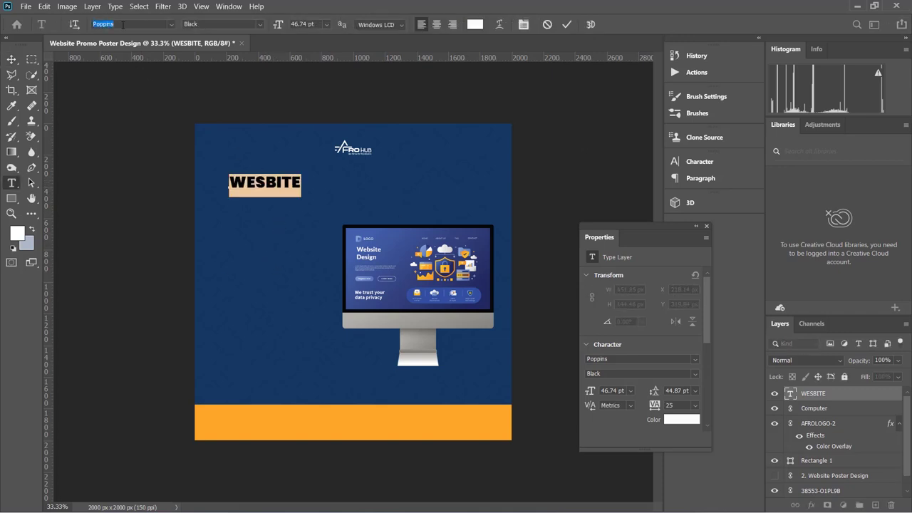
{"action": "left_click", "coordinate": [123, 24]}
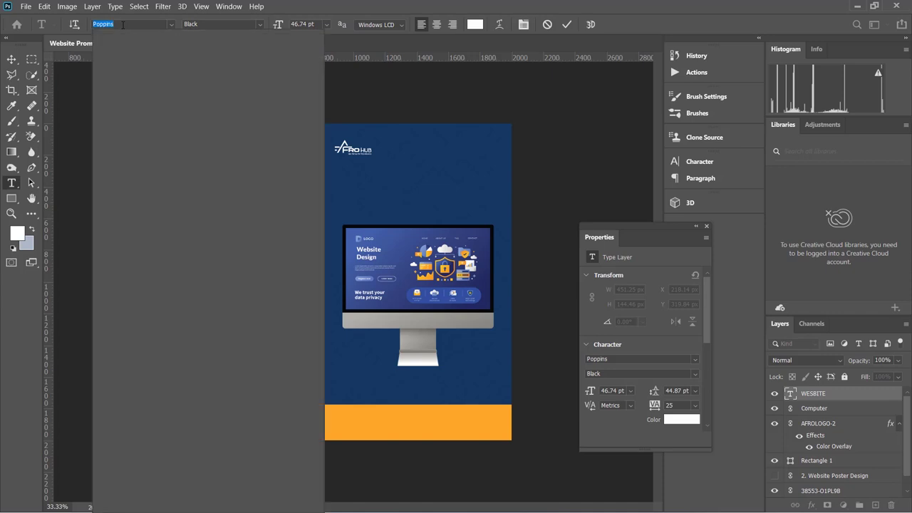
{"action": "type", "text": "roboto san"}
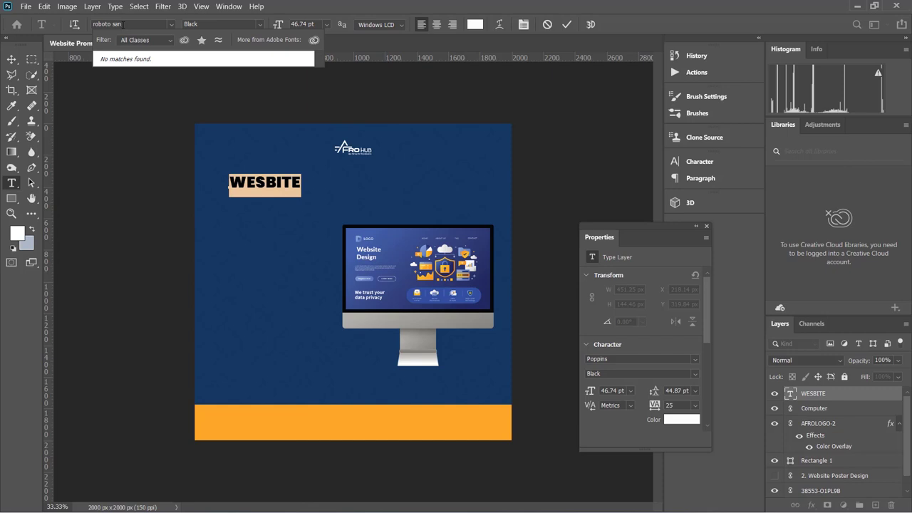
{"action": "key", "text": "BackSpace"}
{"action": "key", "text": "BackSpace"}
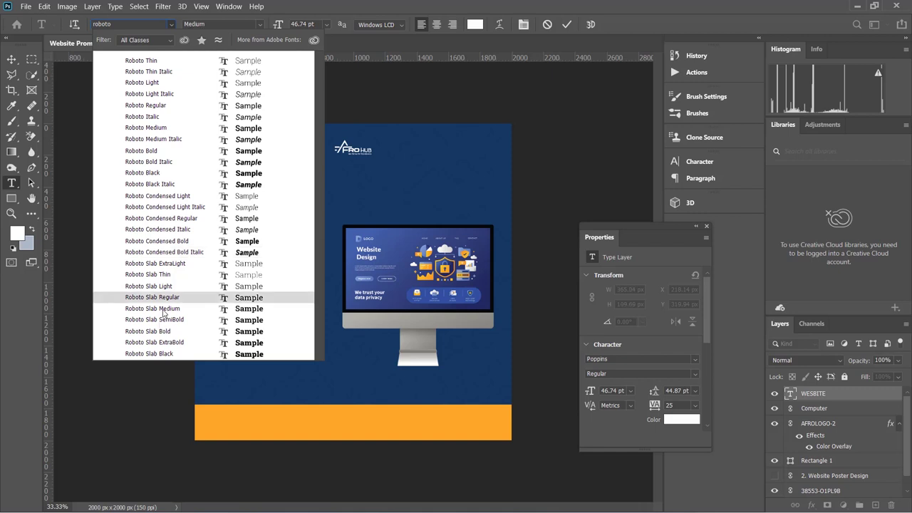
{"action": "left_click", "coordinate": [155, 353]}
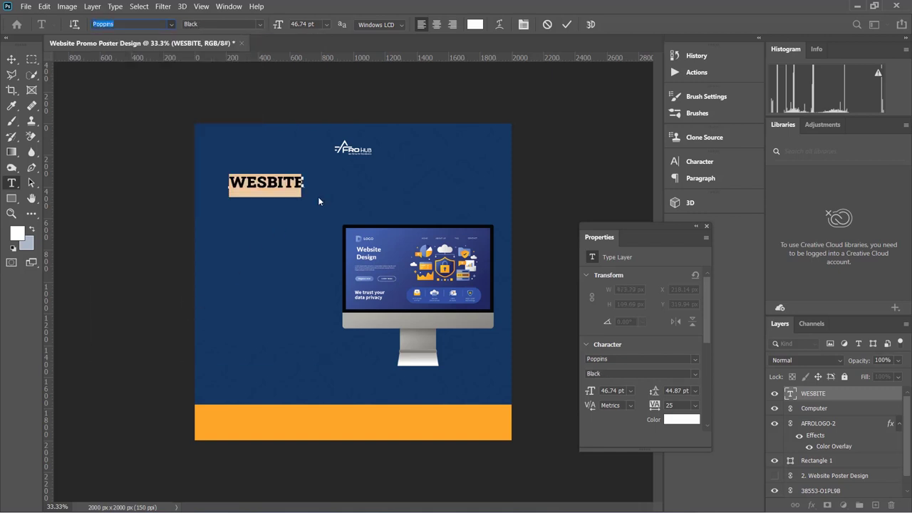
Commit the text edit and nudge the WESBITE heading slightly left.
{"action": "left_click", "coordinate": [11, 60]}
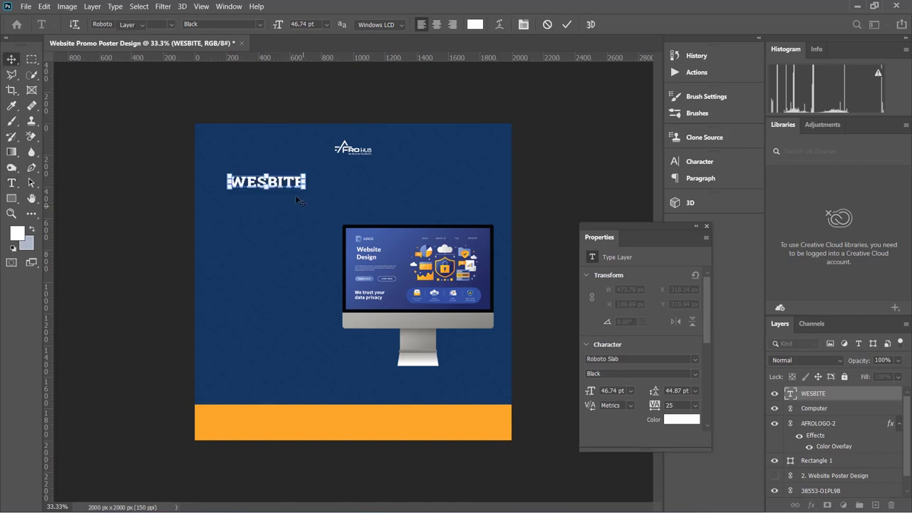
{"action": "left_click_drag", "start_coordinate": [288, 183], "coordinate": [281, 183]}
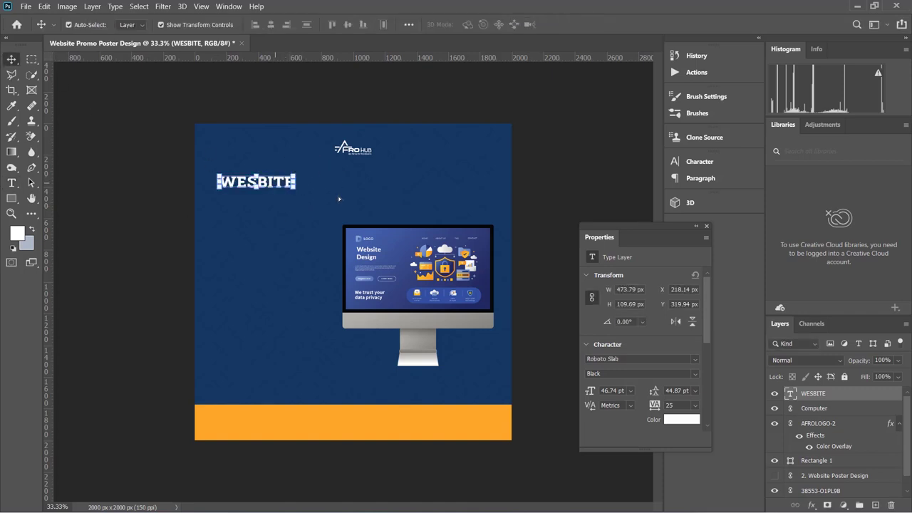
{"action": "left_click", "coordinate": [448, 201]}
Place guides near all four poster edges and move WESBITE onto the left guide at X 107.14 px.
{"action": "left_click", "coordinate": [397, 190]}
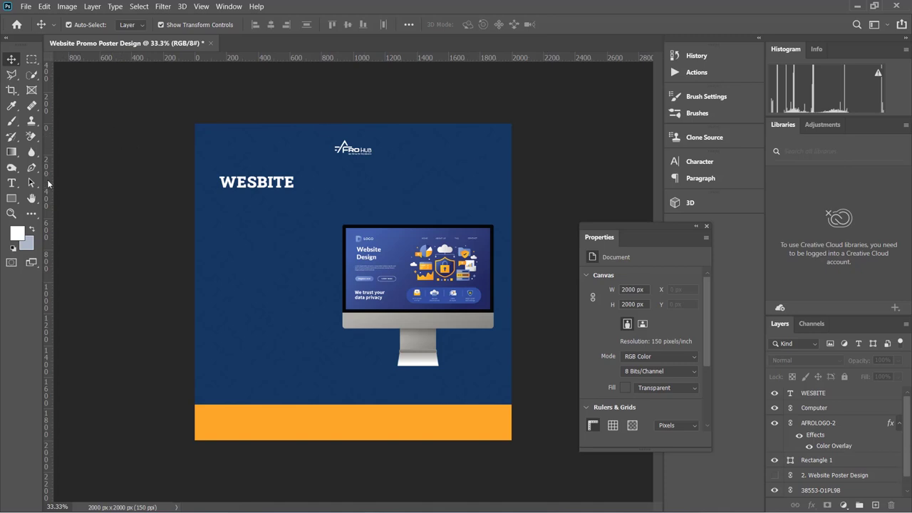
{"action": "left_click_drag", "start_coordinate": [46, 181], "coordinate": [212, 188]}
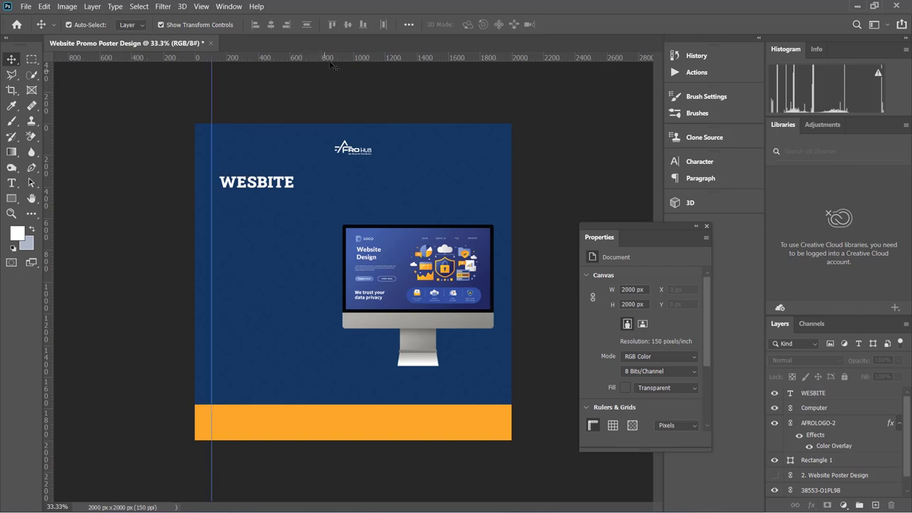
{"action": "left_click_drag", "start_coordinate": [331, 66], "coordinate": [333, 139]}
{"action": "left_click_drag", "start_coordinate": [347, 59], "coordinate": [340, 433]}
{"action": "left_click_drag", "start_coordinate": [44, 279], "coordinate": [498, 300]}
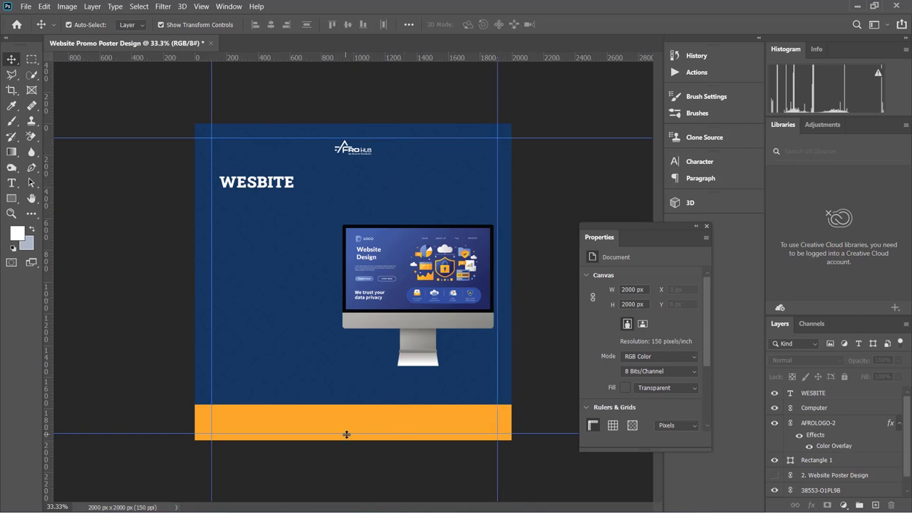
{"action": "left_click_drag", "start_coordinate": [346, 434], "coordinate": [356, 432]}
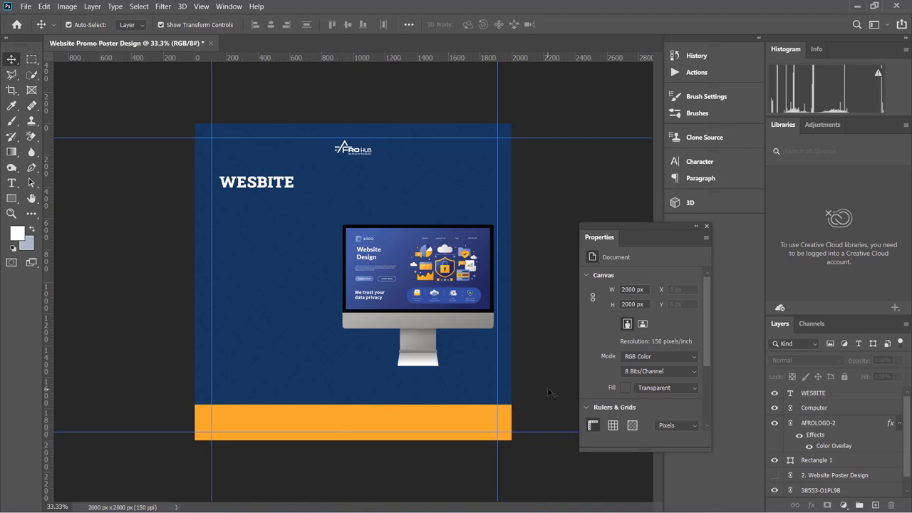
{"action": "left_click_drag", "start_coordinate": [264, 184], "coordinate": [250, 183]}
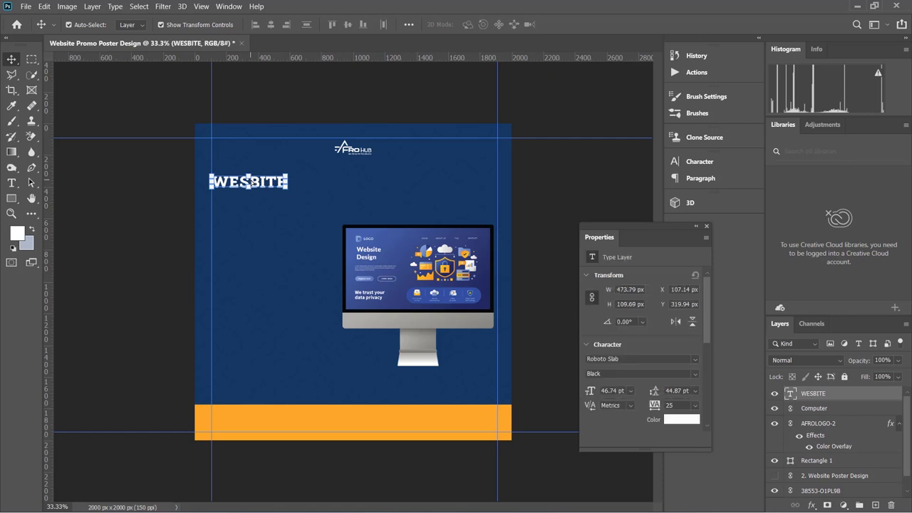
Duplicate the WESBITE heading, move the copy just below, and retype it as DESIGN.
{"action": "key", "text": "ctrl+j"}
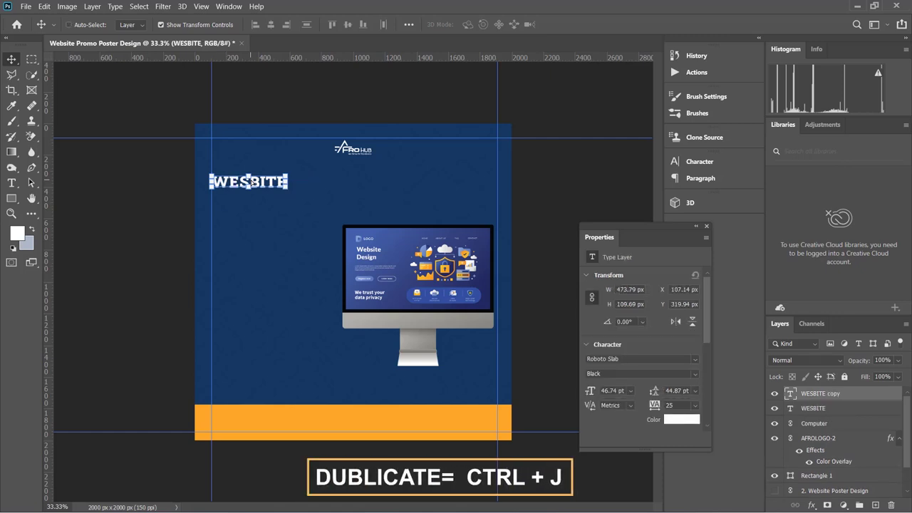
{"action": "left_click_drag", "start_coordinate": [262, 184], "coordinate": [261, 200]}
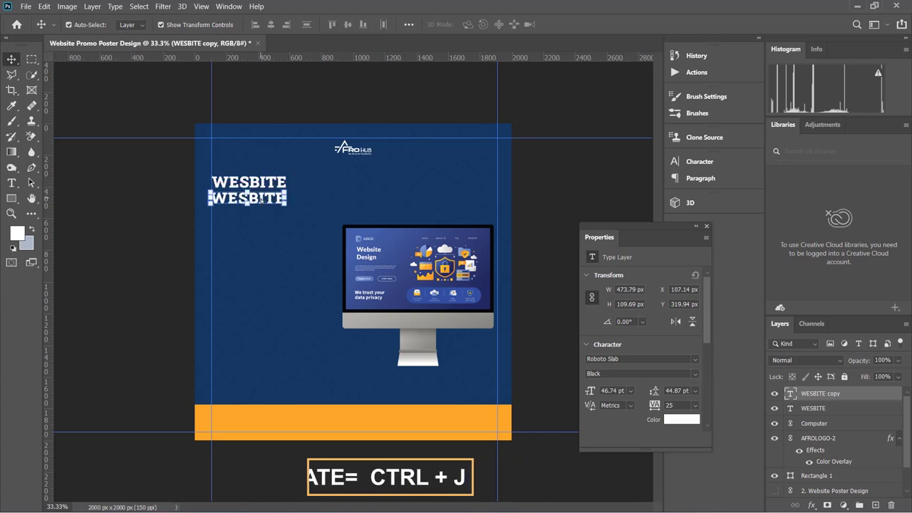
{"action": "key", "text": "t"}
{"action": "double_click", "coordinate": [261, 200]}
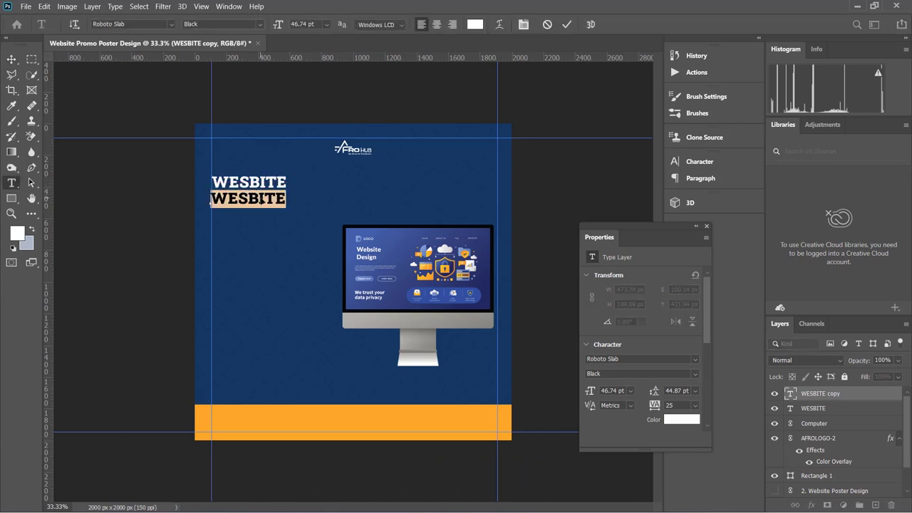
{"action": "left_click", "coordinate": [261, 201]}
{"action": "key", "text": "ctrl+a"}
{"action": "type", "text": "des"}
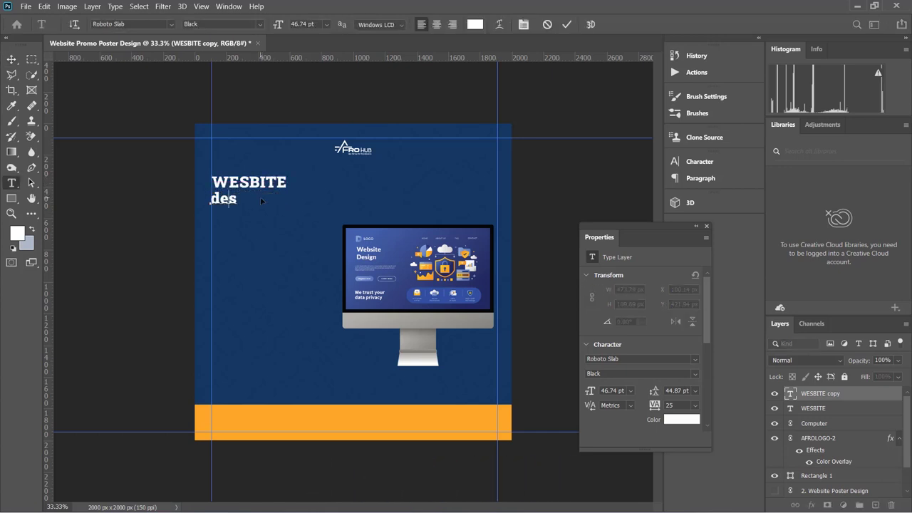
{"action": "key", "text": "ctrl+a"}
{"action": "type", "text": "DES"}
{"action": "left_click", "coordinate": [12, 60]}
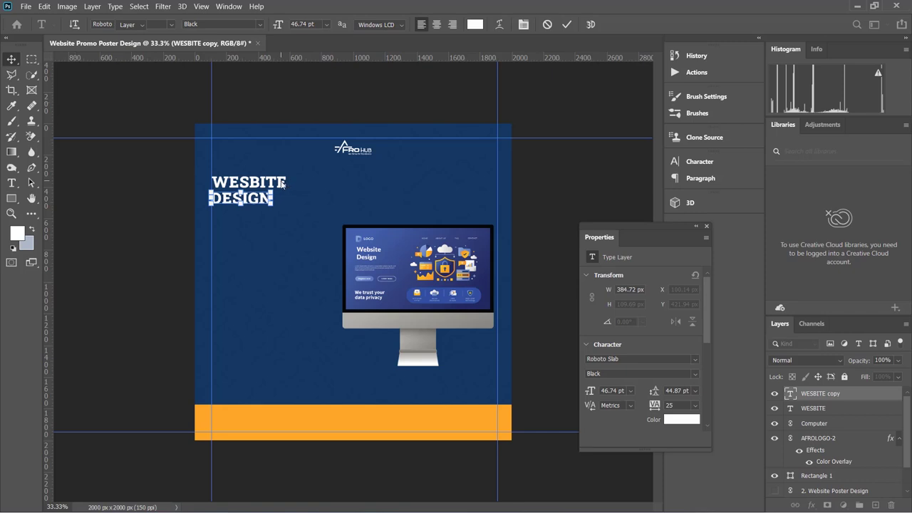
Left-align DESIGN with WESBITE, shift both to X 147.67 px, and hide the reference overlay.
{"action": "key", "text": "ctrl+t"}
{"action": "left_click", "coordinate": [246, 23]}
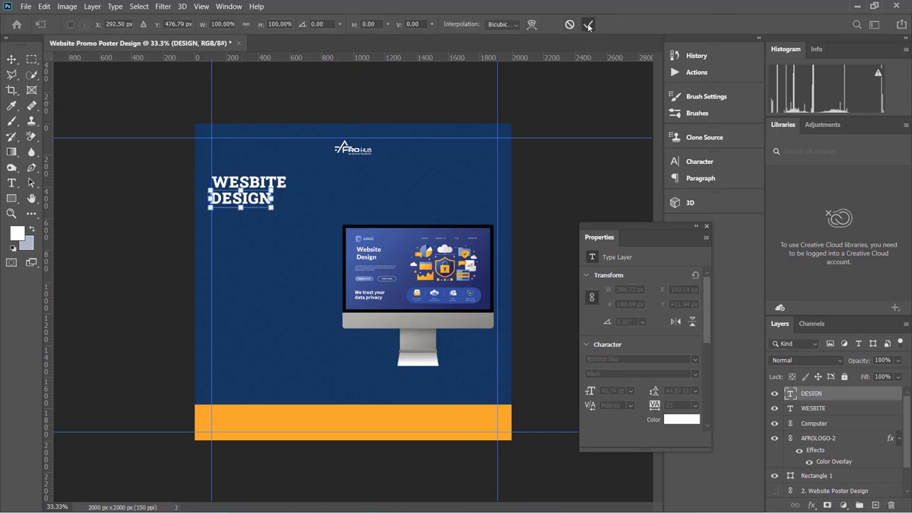
{"action": "key", "text": "Return"}
{"action": "left_click", "coordinate": [820, 410], "text": "shift"}
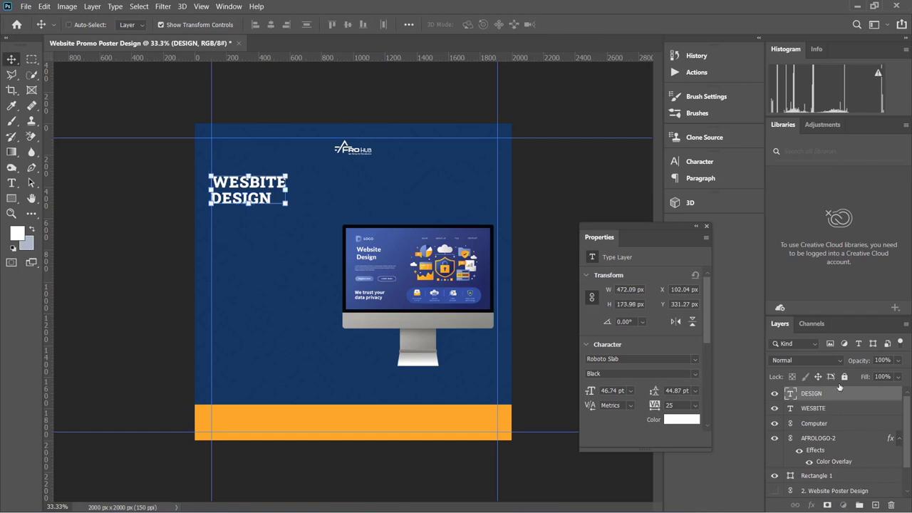
{"action": "left_click", "coordinate": [821, 409], "text": "shift"}
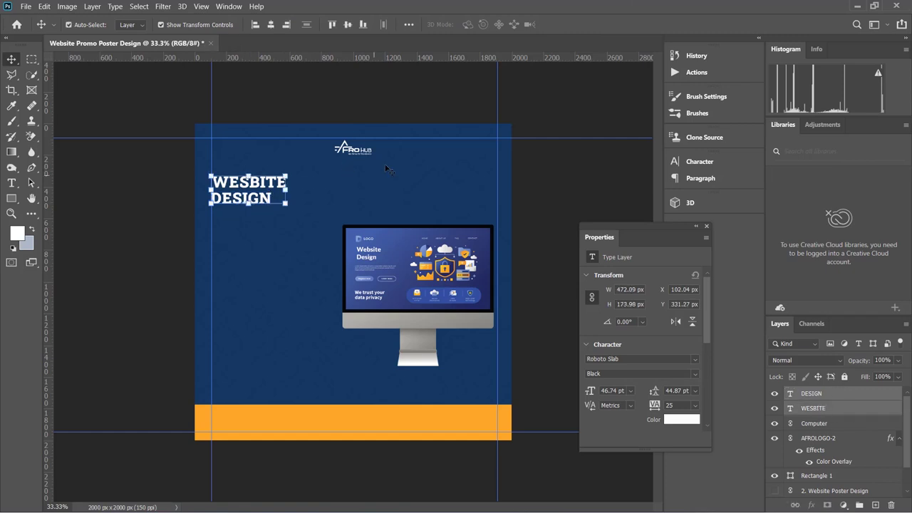
{"action": "left_click", "coordinate": [256, 26]}
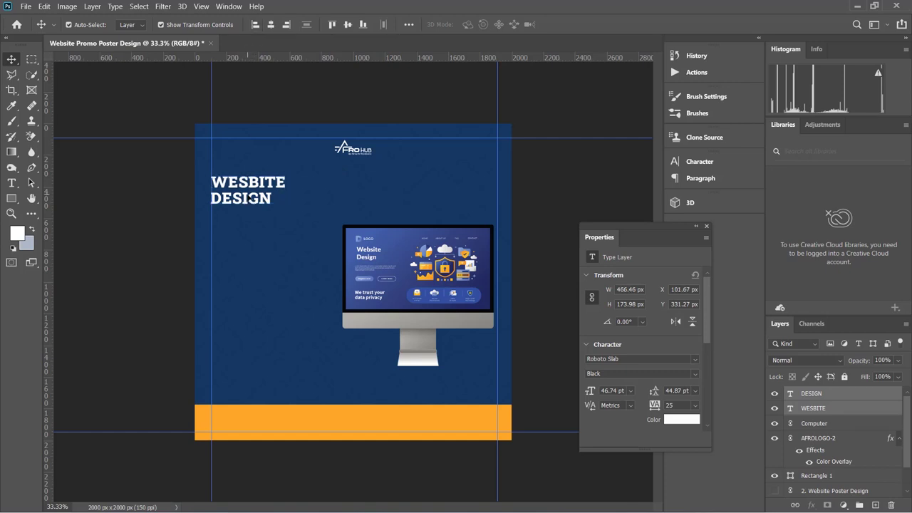
{"action": "left_click_drag", "start_coordinate": [251, 199], "coordinate": [253, 198]}
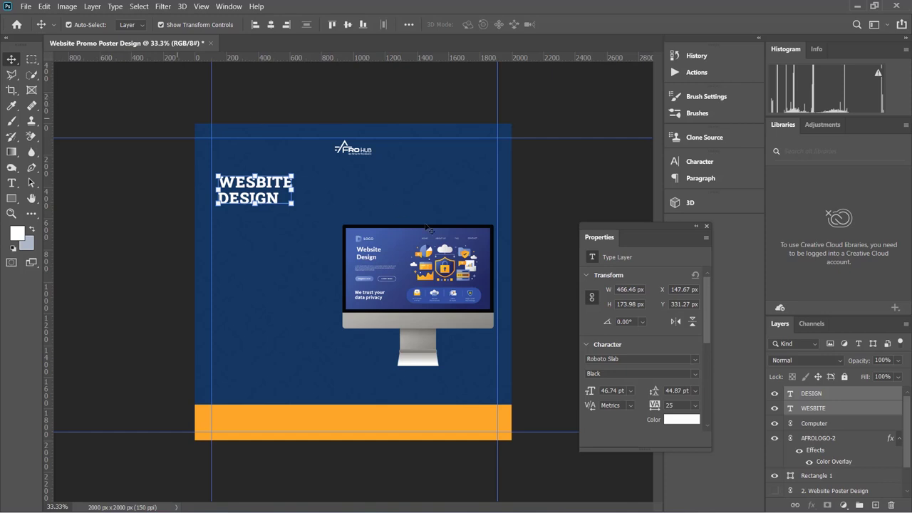
{"action": "left_click", "coordinate": [535, 230]}
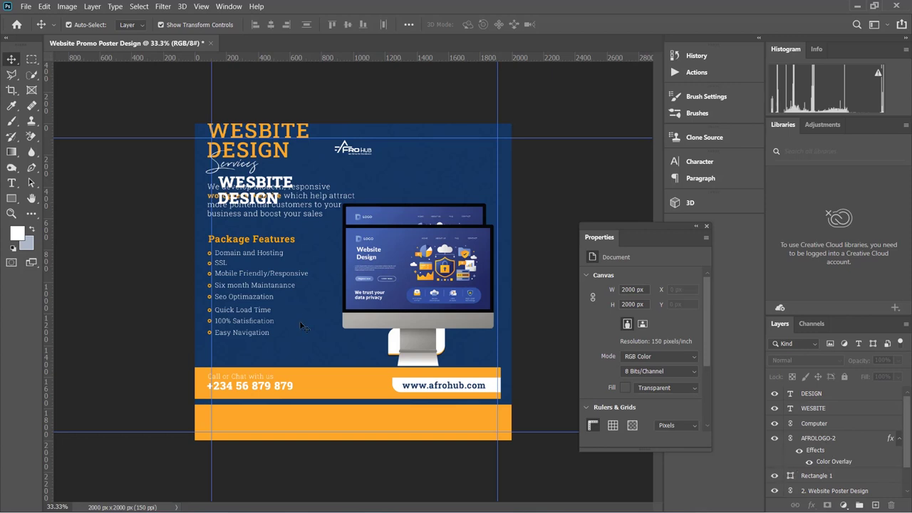
{"action": "left_click", "coordinate": [774, 492]}
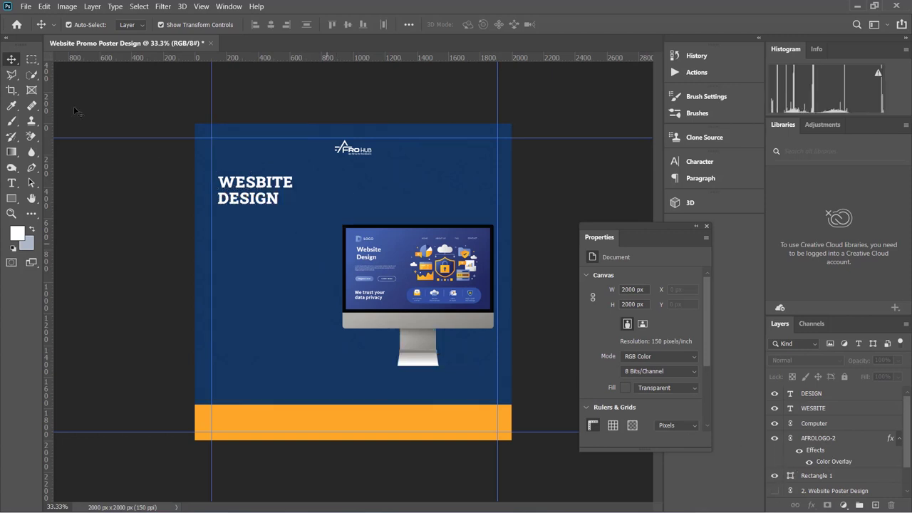
Add a new text layer reading 'Services' left of the monitor.
{"action": "left_click", "coordinate": [13, 184]}
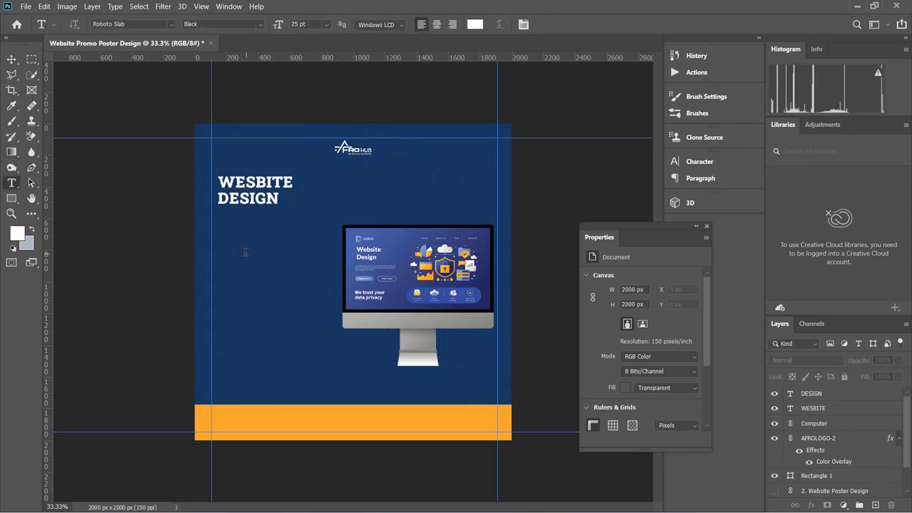
{"action": "left_click", "coordinate": [245, 251]}
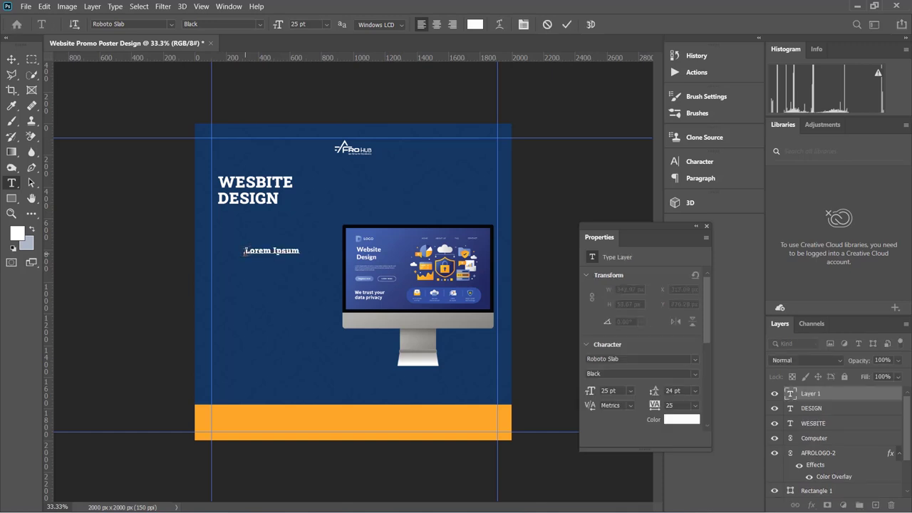
{"action": "key", "text": "BackSpace"}
{"action": "type", "text": "Services"}
{"action": "key", "text": "ctrl+a"}
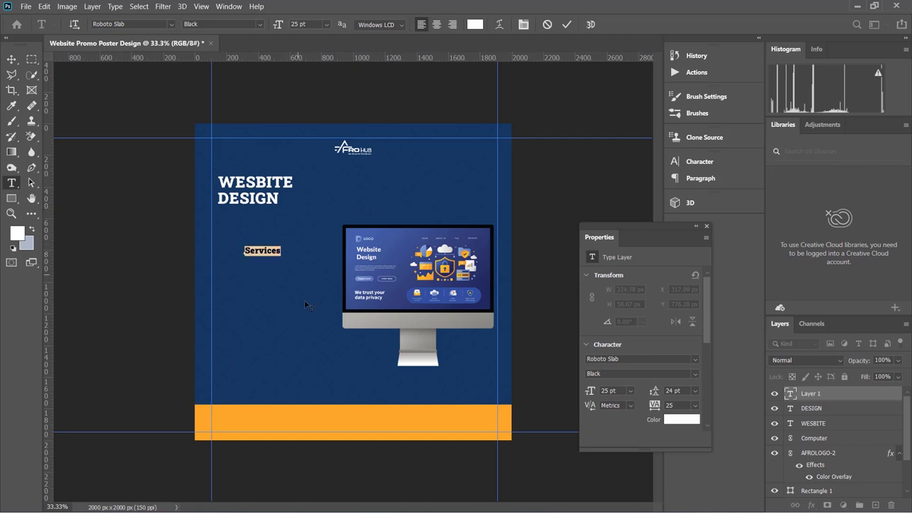
Set the Services text in the Tuesday Night Regular font.
{"action": "left_click", "coordinate": [263, 252]}
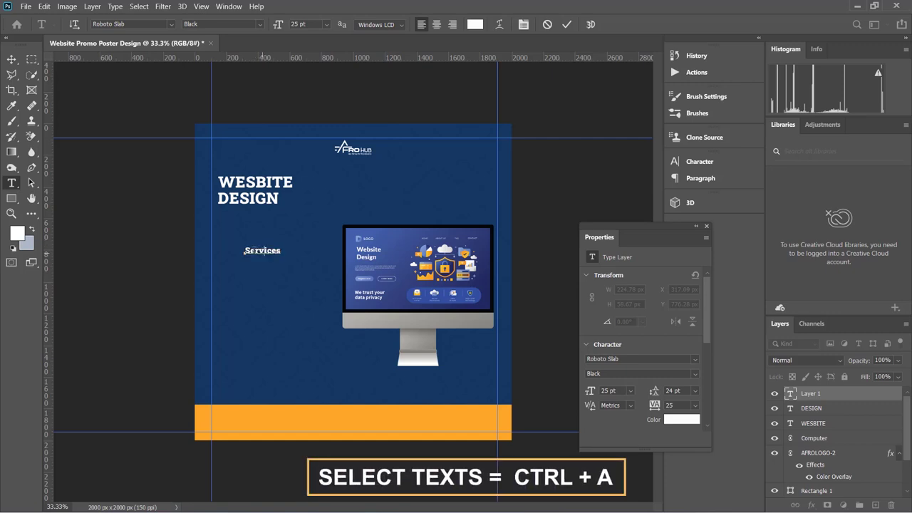
{"action": "left_click_drag", "start_coordinate": [243, 251], "coordinate": [310, 251]}
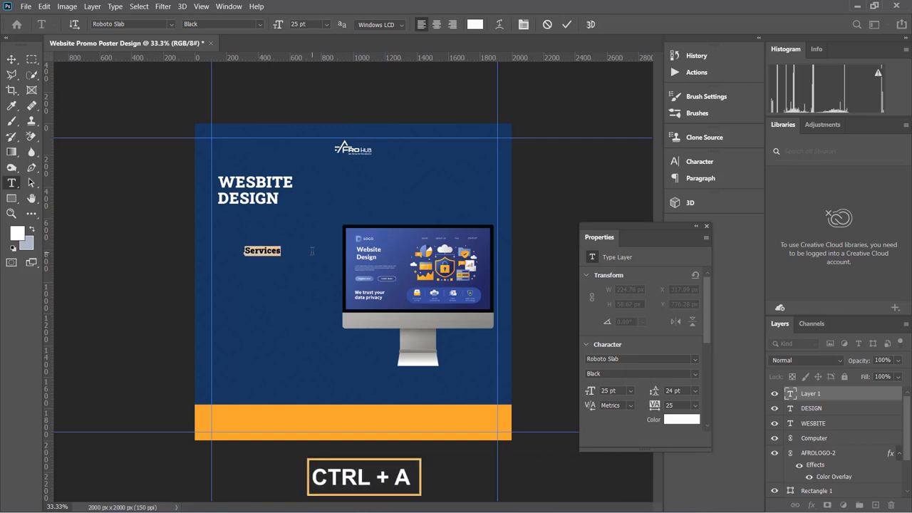
{"action": "left_click", "coordinate": [134, 26]}
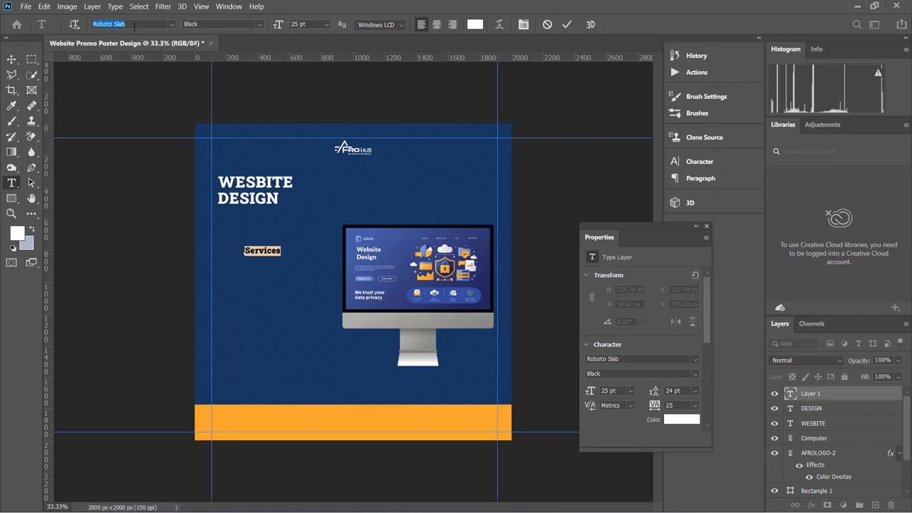
{"action": "type", "text": "tue"}
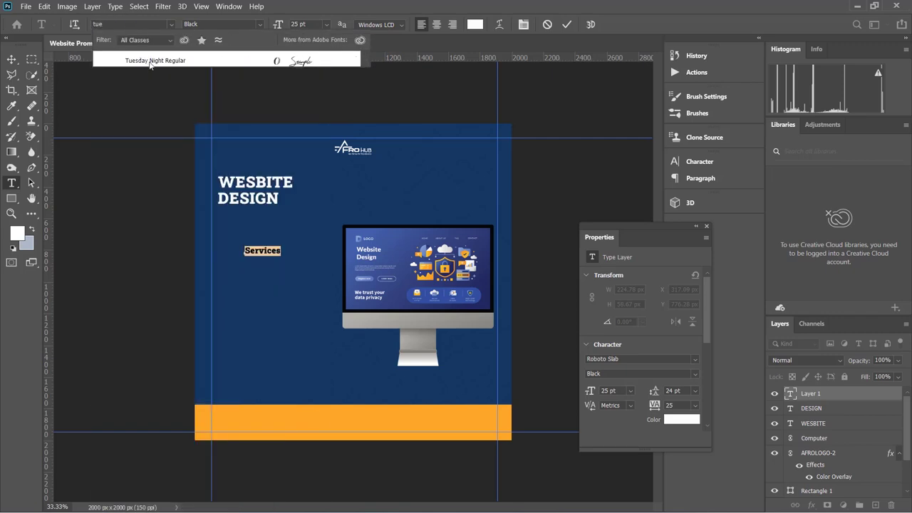
{"action": "left_click", "coordinate": [150, 61]}
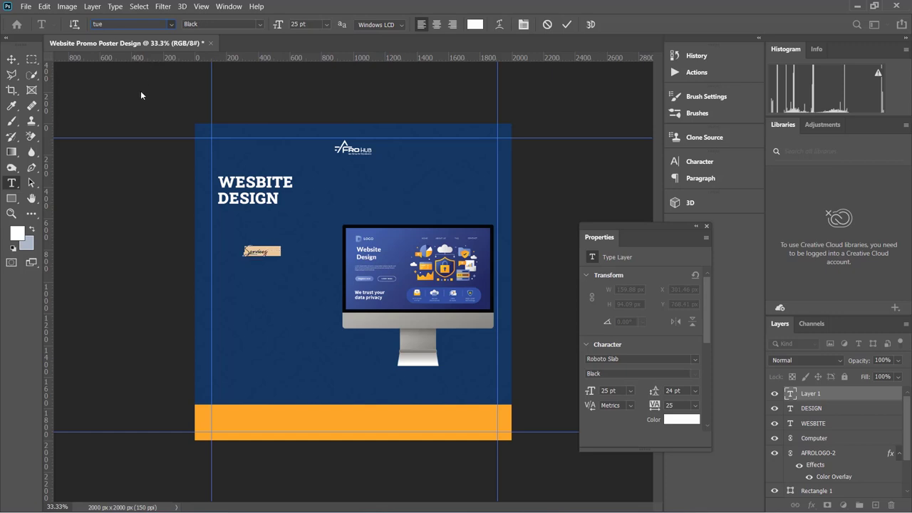
{"action": "key", "text": "ctrl+Return"}
Enlarge Services to 48.89 pt and position it just beneath DESIGN.
{"action": "key", "text": "v"}
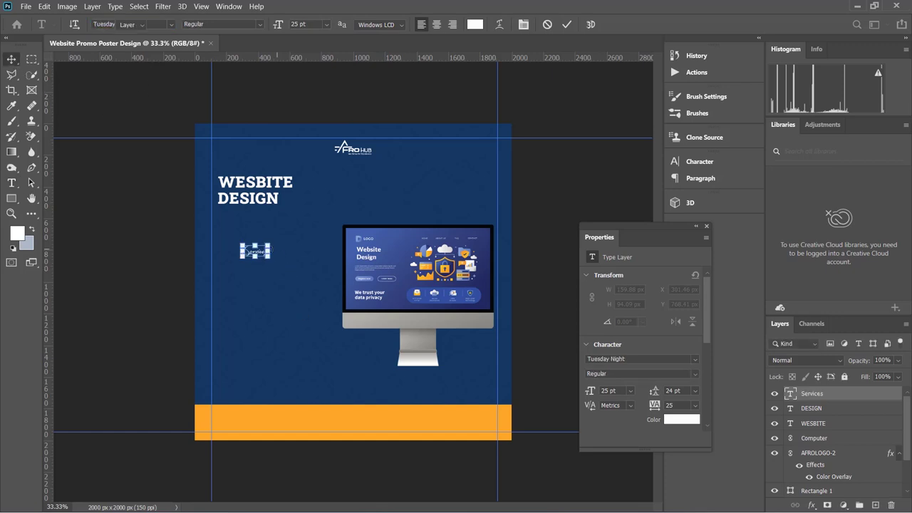
{"action": "left_click_drag", "start_coordinate": [270, 258], "coordinate": [292, 267]}
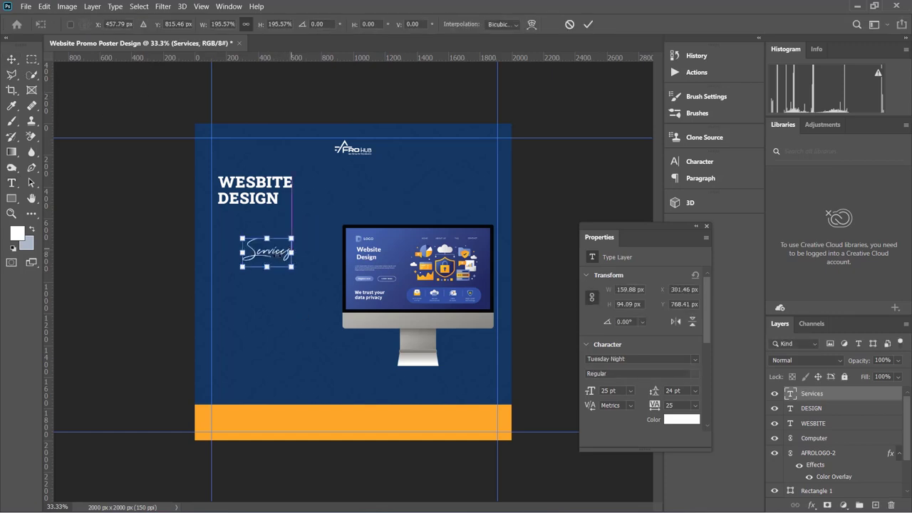
{"action": "left_click", "coordinate": [586, 27]}
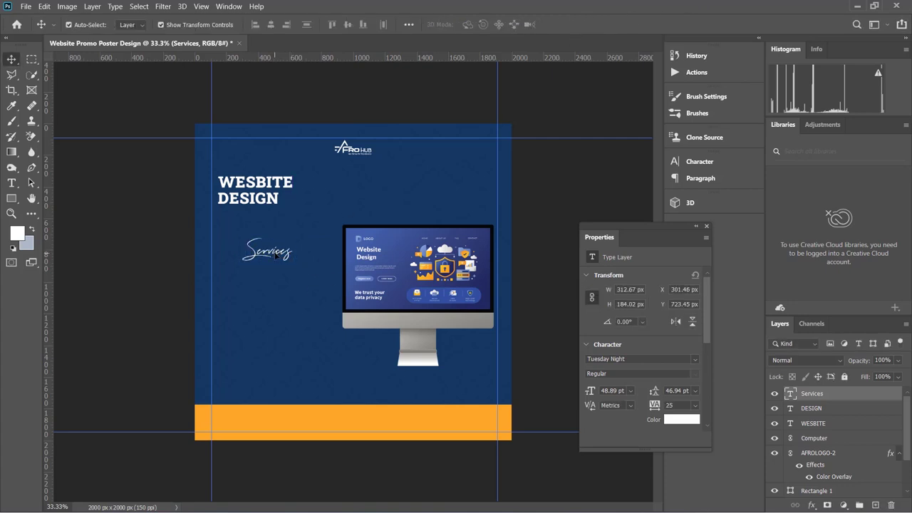
{"action": "left_click_drag", "start_coordinate": [275, 257], "coordinate": [260, 206]}
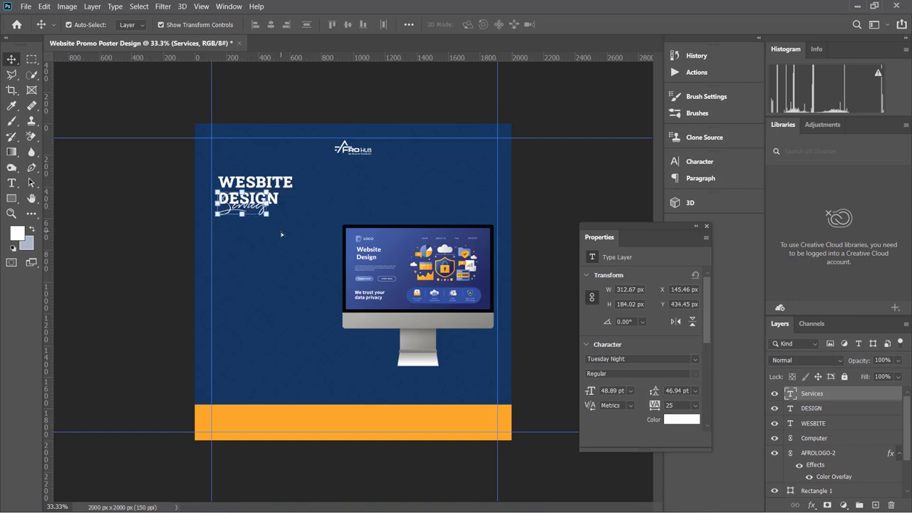
{"action": "key", "text": "Down"}
{"action": "key", "text": "Down"}
{"action": "key", "text": "Down"}
{"action": "key", "text": "Down"}
{"action": "key", "text": "Down"}
{"action": "key", "text": "Down"}
{"action": "key", "text": "Down"}
{"action": "key", "text": "Down"}
{"action": "key", "text": "Down"}
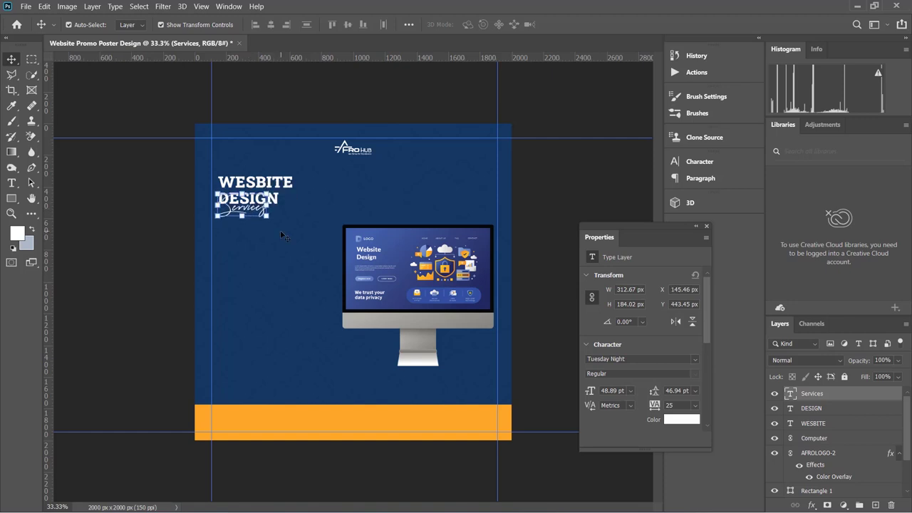
{"action": "key", "text": "Down"}
{"action": "key", "text": "Down"}
{"action": "key", "text": "Down"}
{"action": "key", "text": "Down"}
{"action": "key", "text": "Down"}
{"action": "key", "text": "Down"}
{"action": "key", "text": "ctrl+alt+a"}
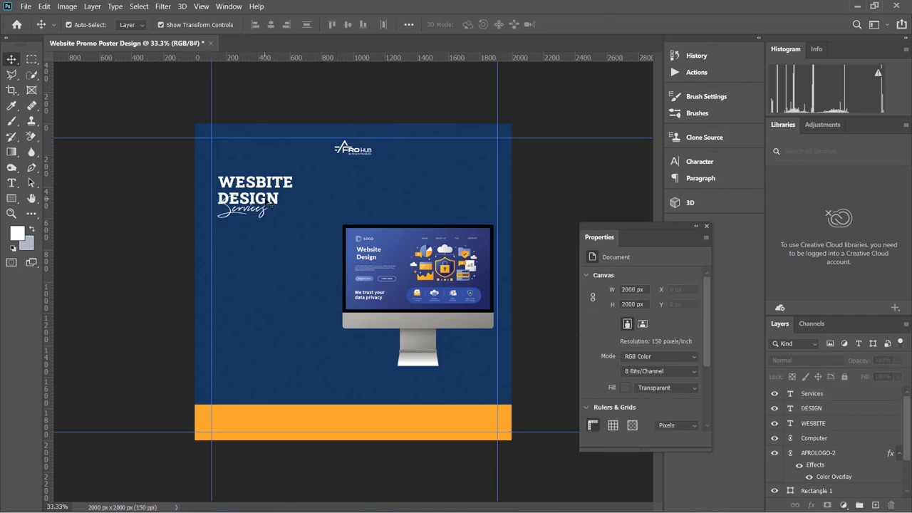
Switch to the Word poster notes, dismissing the Office activation prompt.
{"action": "mouse_move", "coordinate": [300, 509]}
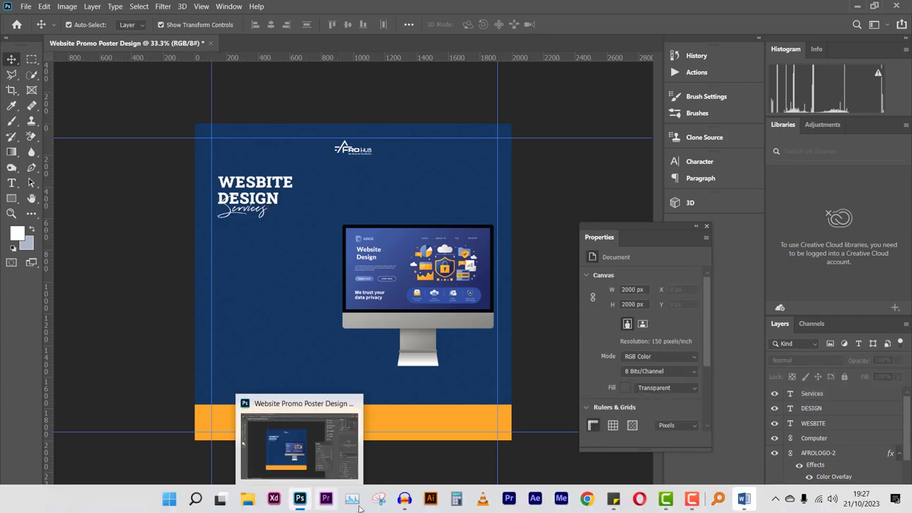
{"action": "left_click", "coordinate": [743, 498]}
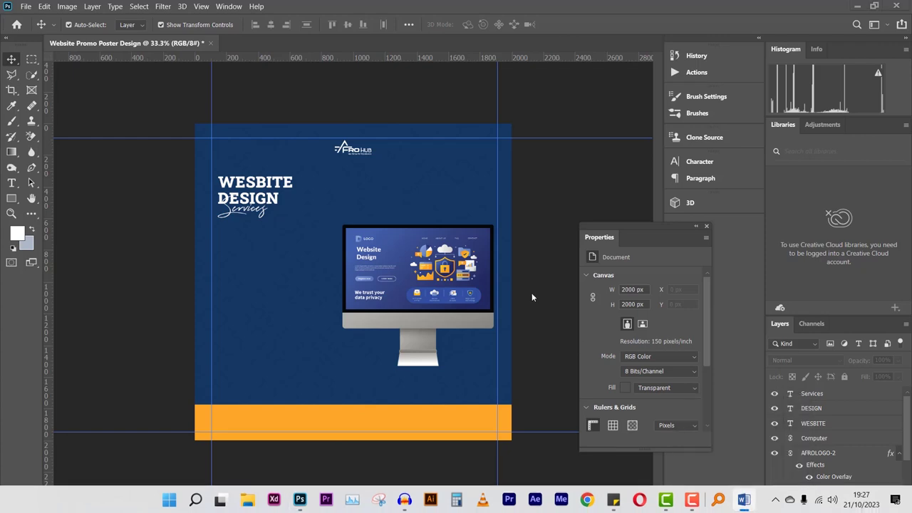
{"action": "left_click", "coordinate": [574, 378]}
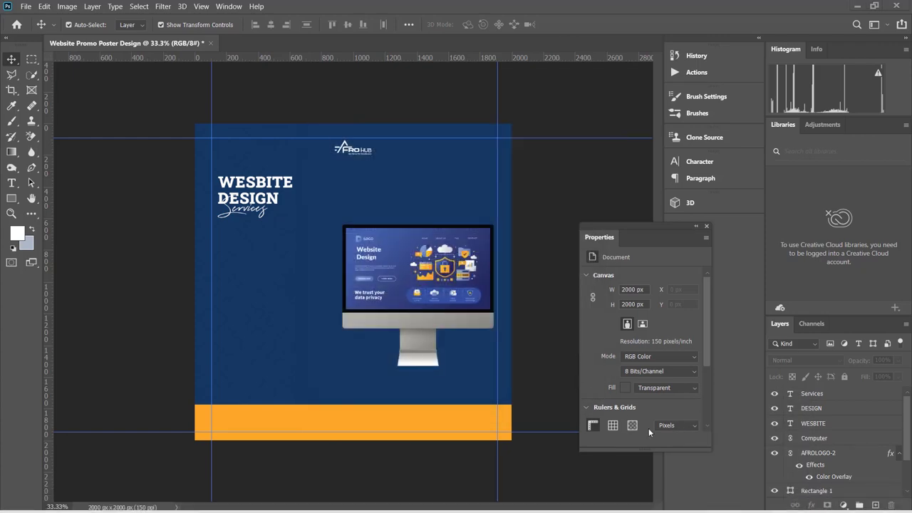
{"action": "mouse_move", "coordinate": [704, 503]}
{"action": "left_click", "coordinate": [741, 498]}
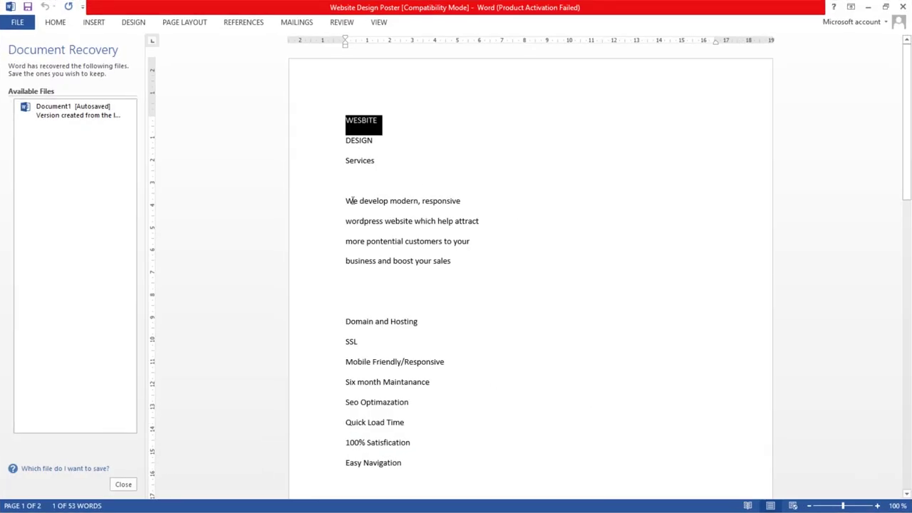
Copy the paragraph beginning 'We develop modern, responsive' and minimise Word.
{"action": "left_click_drag", "start_coordinate": [347, 201], "coordinate": [479, 262]}
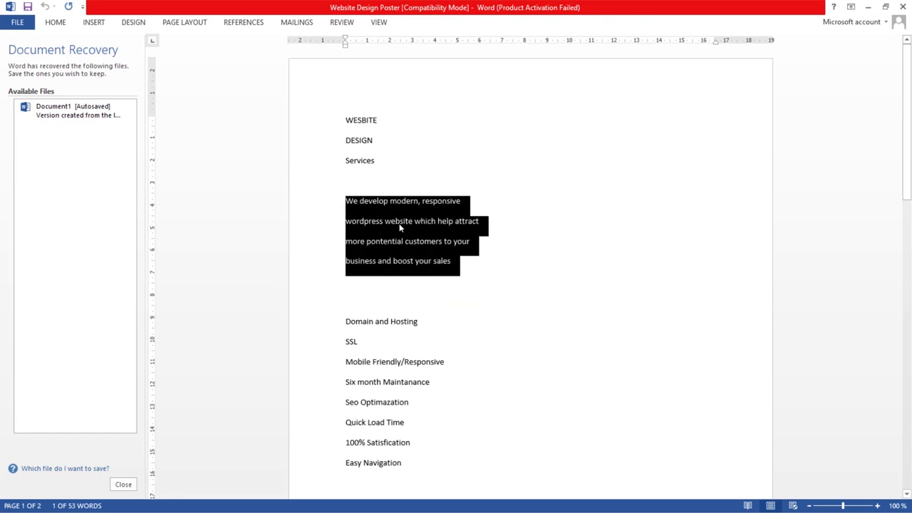
{"action": "right_click", "coordinate": [402, 225]}
{"action": "left_click", "coordinate": [427, 247]}
{"action": "left_click", "coordinate": [868, 7]}
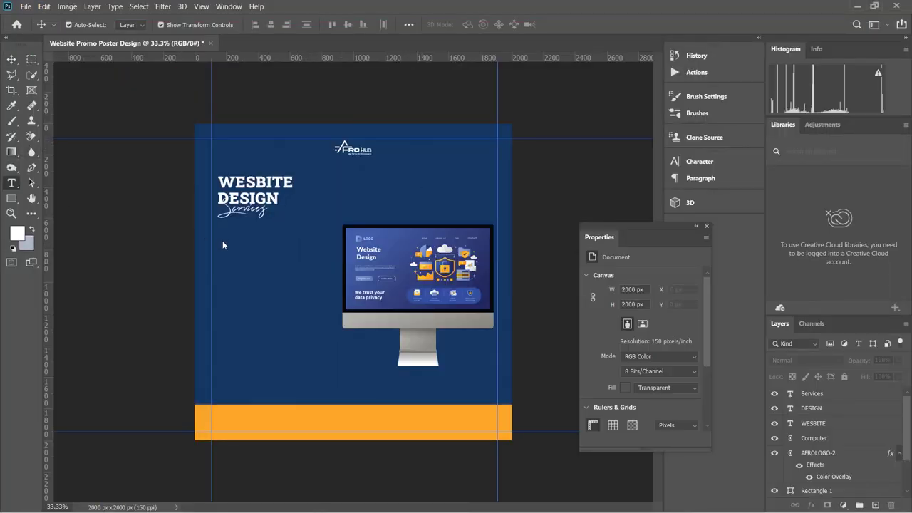
Paste the copied paragraph into a new text box drawn below Services.
{"action": "left_click", "coordinate": [12, 183]}
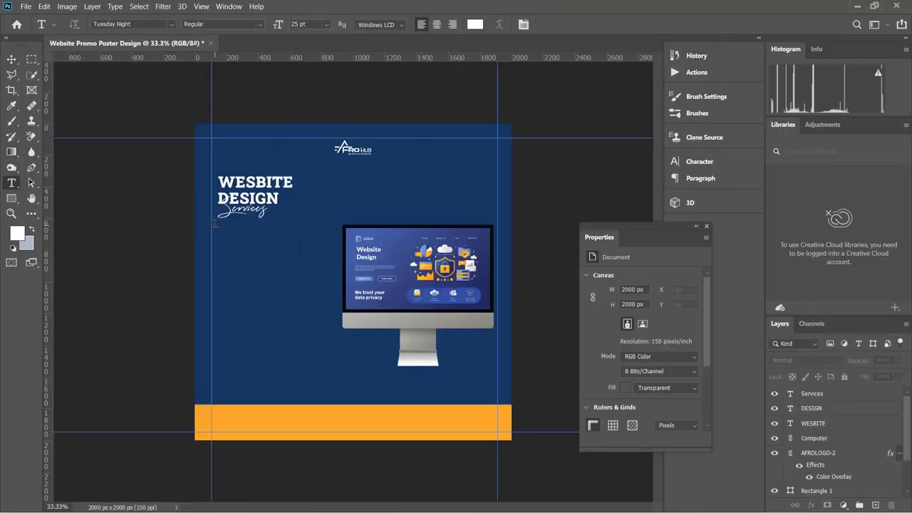
{"action": "left_click_drag", "start_coordinate": [213, 225], "coordinate": [341, 280]}
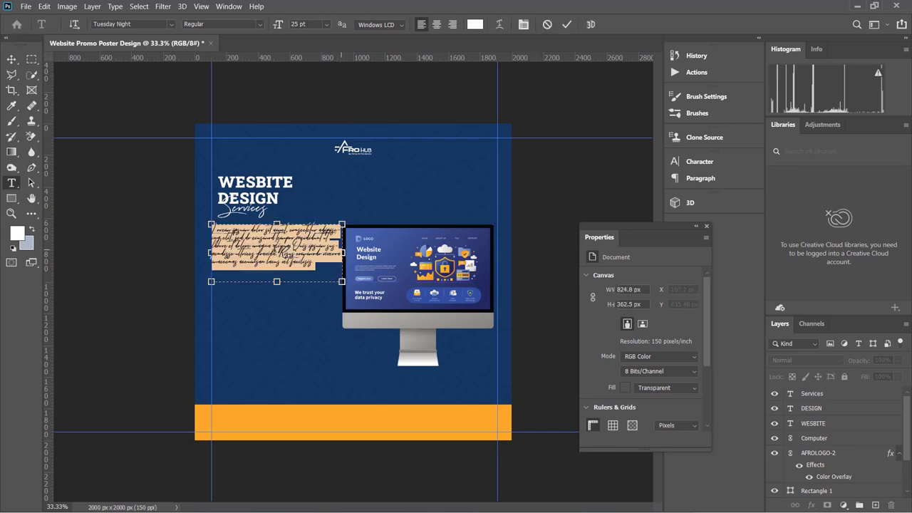
{"action": "key", "text": "ctrl+v"}
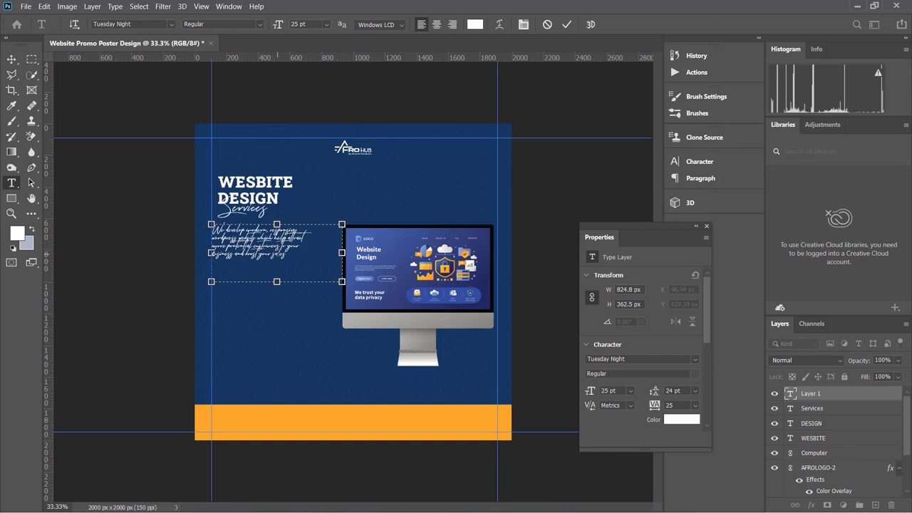
{"action": "key", "text": "ctrl+a"}
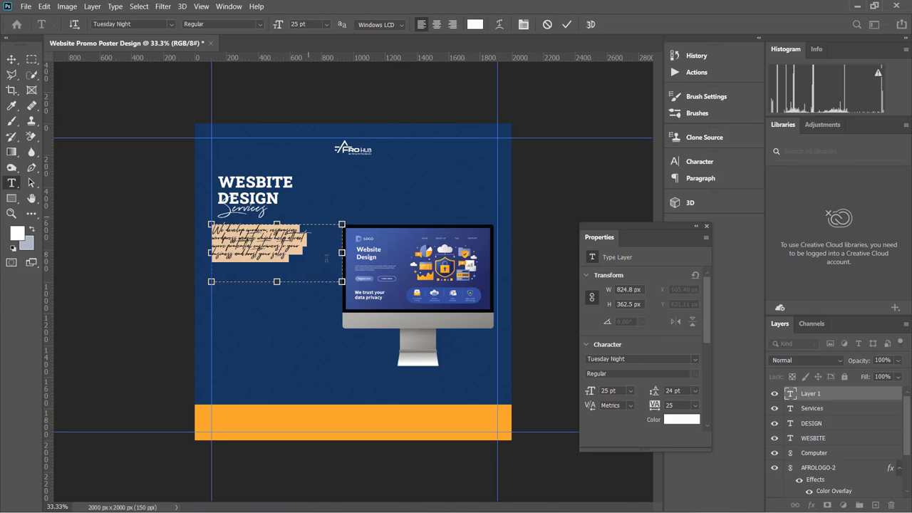
Set the paragraph to Roboto Slab Regular and widen its box so it reflows into four lines.
{"action": "left_click", "coordinate": [143, 24]}
{"action": "type", "text": "robb"}
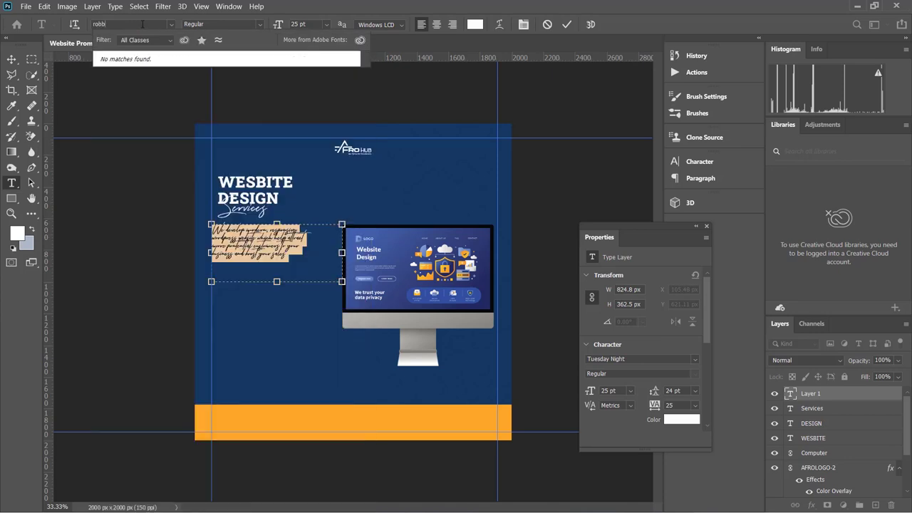
{"action": "key", "text": "BackSpace"}
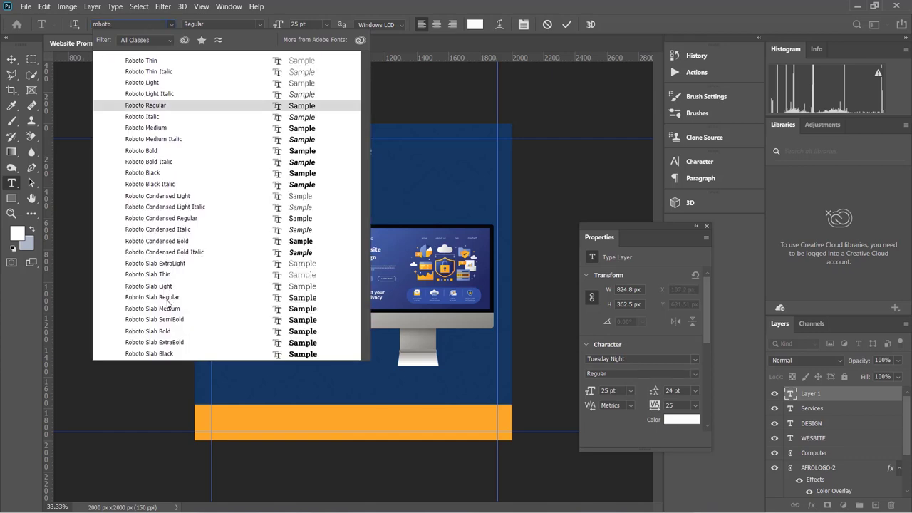
{"action": "left_click", "coordinate": [167, 300]}
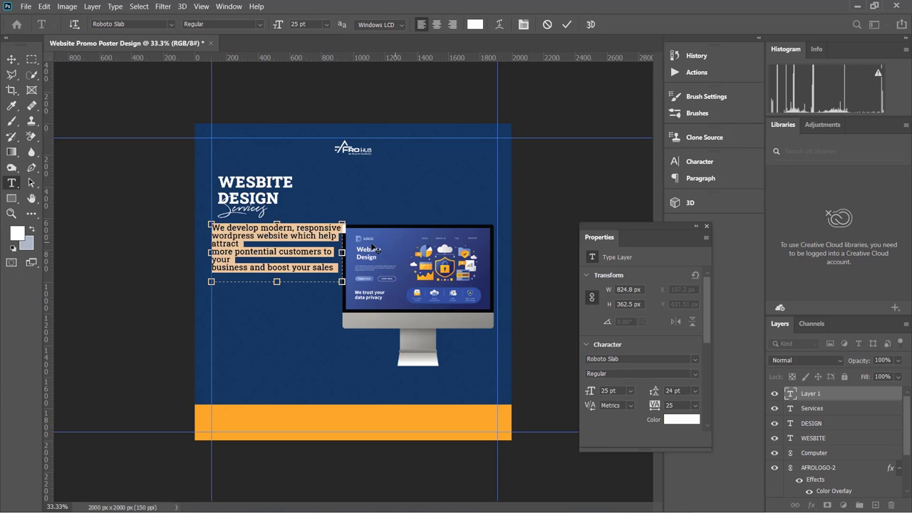
{"action": "left_click_drag", "start_coordinate": [342, 252], "coordinate": [365, 252]}
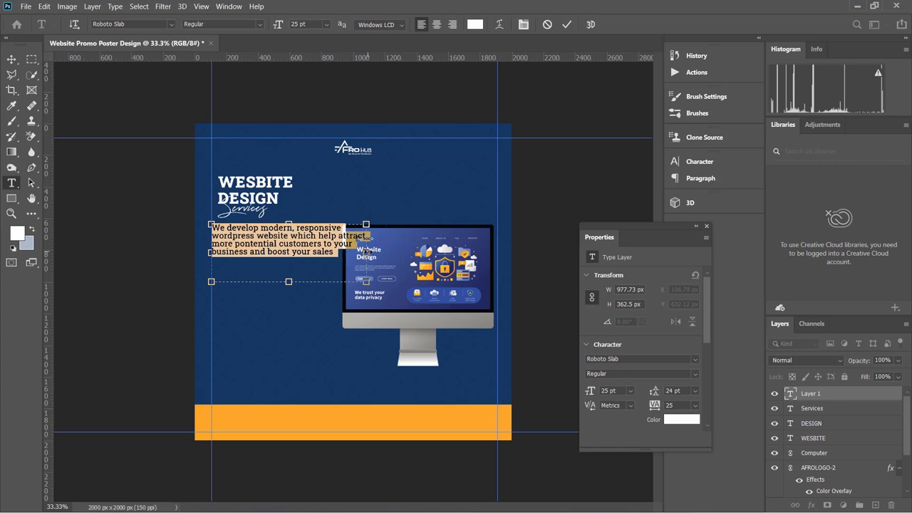
{"action": "left_click", "coordinate": [567, 24]}
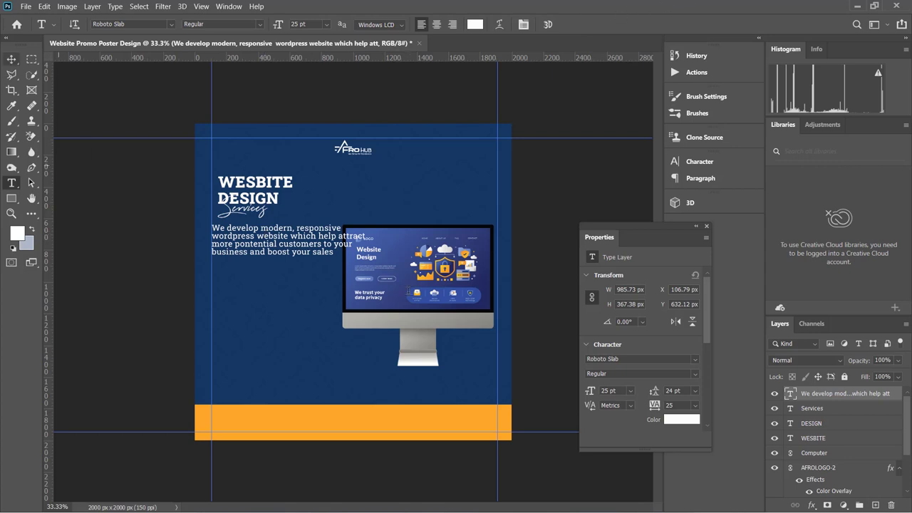
{"action": "left_click", "coordinate": [11, 59]}
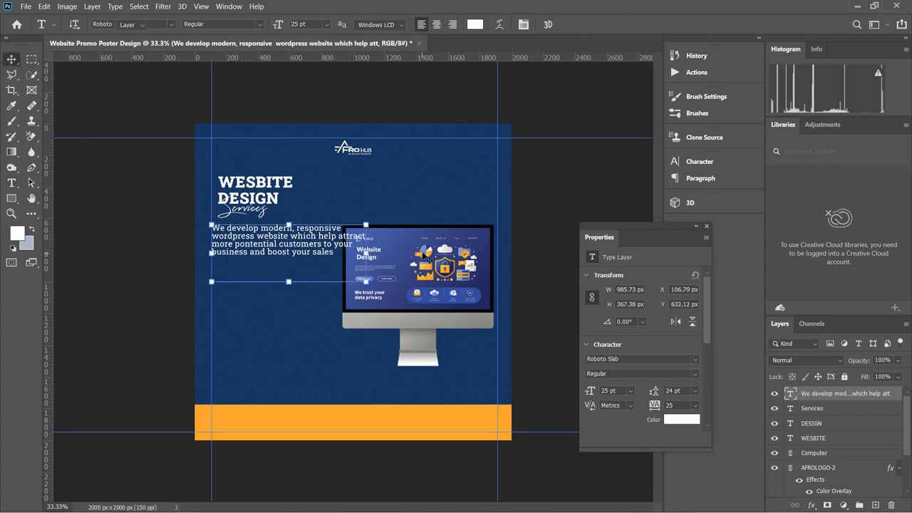
Scale the Computer mockup down to 809 × 757 px and move it lower right beside the paragraph.
{"action": "left_click", "coordinate": [814, 452]}
{"action": "key", "text": "ctrl+t"}
{"action": "left_click_drag", "start_coordinate": [418, 226], "coordinate": [418, 239]}
{"action": "left_click_drag", "start_coordinate": [426, 270], "coordinate": [432, 275]}
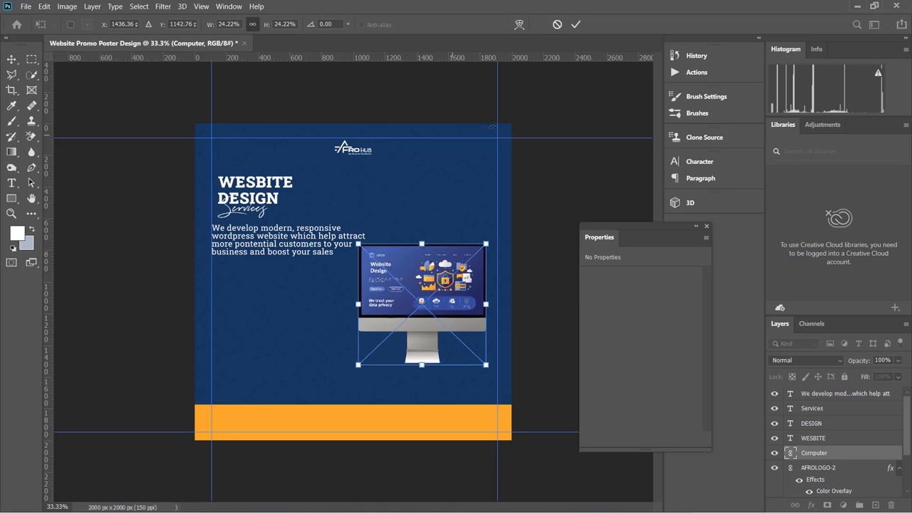
{"action": "left_click", "coordinate": [576, 24]}
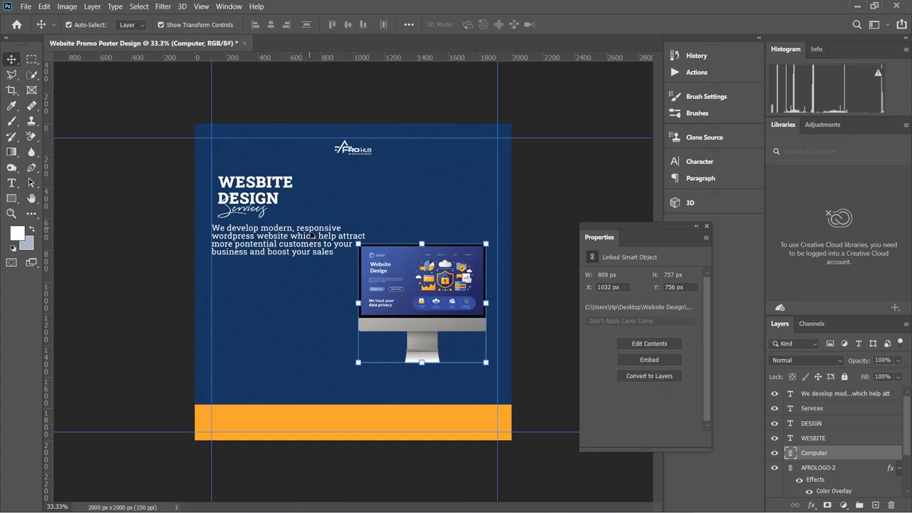
{"action": "left_click", "coordinate": [297, 246]}
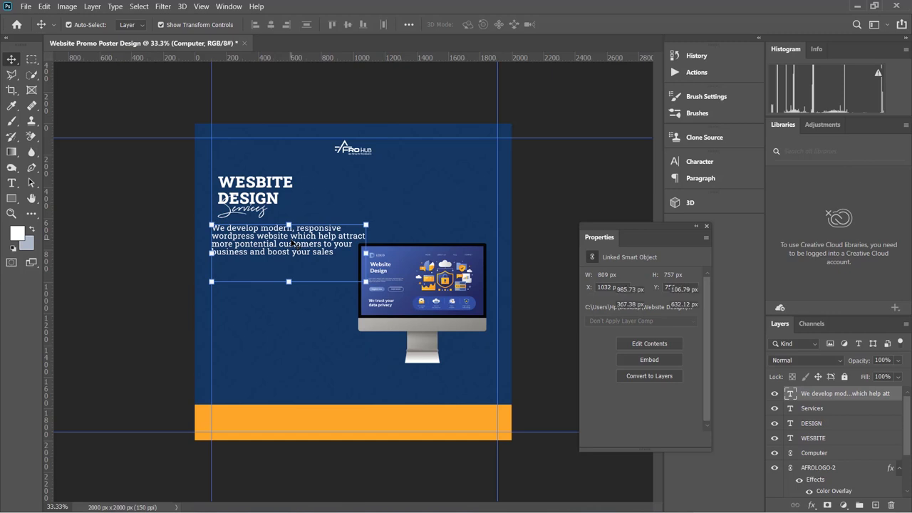
Raise the paragraph's leading from 28 pt to 30 pt using the Properties panel.
{"action": "key", "text": "t"}
{"action": "left_click", "coordinate": [292, 244]}
{"action": "key", "text": "ctrl+a"}
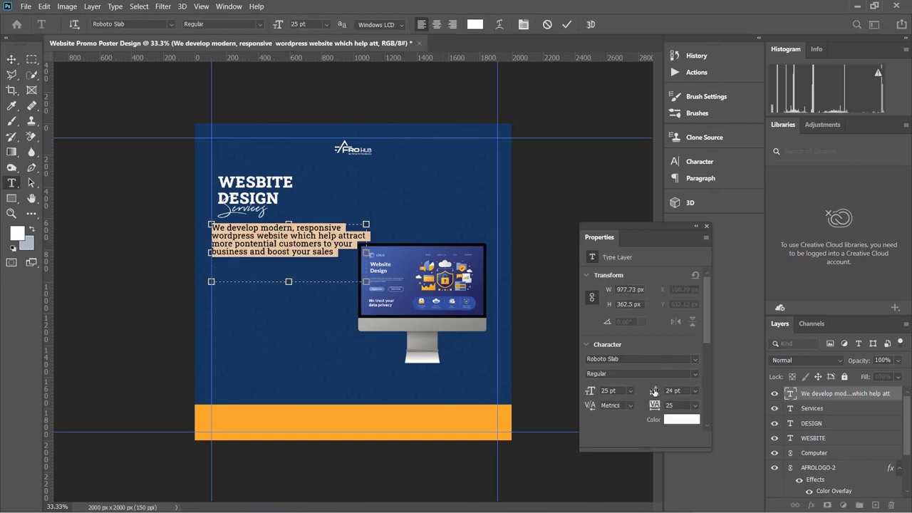
{"action": "left_click_drag", "start_coordinate": [655, 391], "coordinate": [661, 391]}
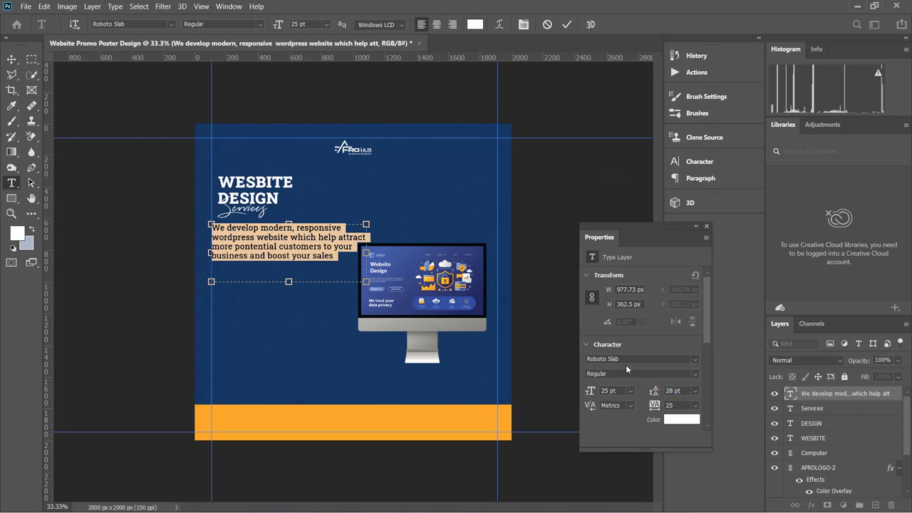
{"action": "left_click", "coordinate": [229, 7]}
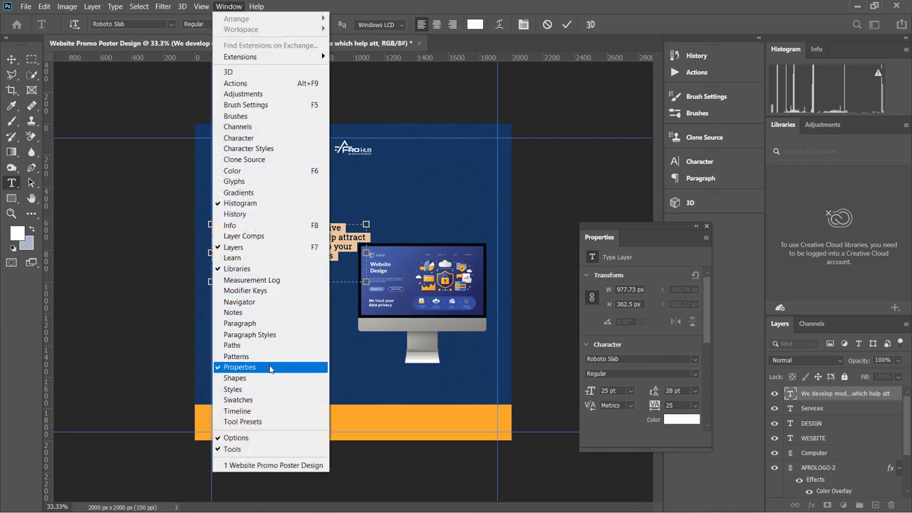
{"action": "left_click", "coordinate": [653, 337]}
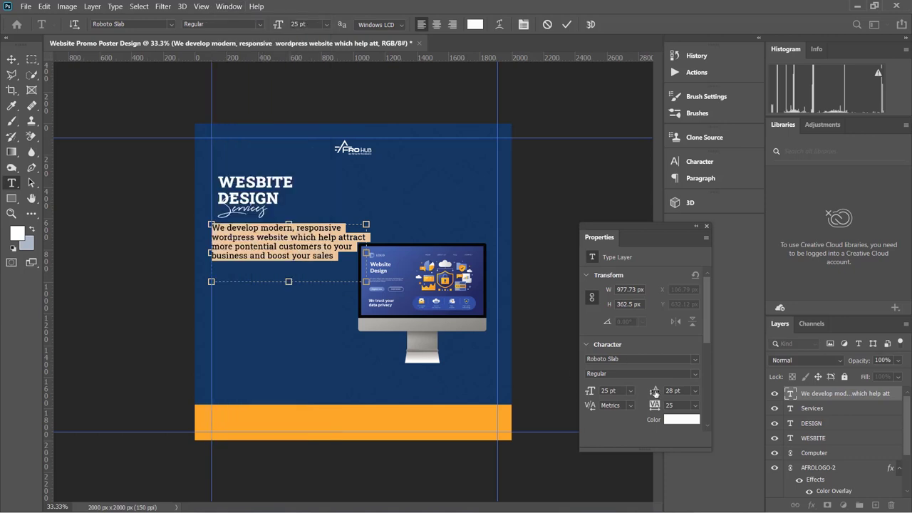
{"action": "left_click_drag", "start_coordinate": [655, 392], "coordinate": [657, 393]}
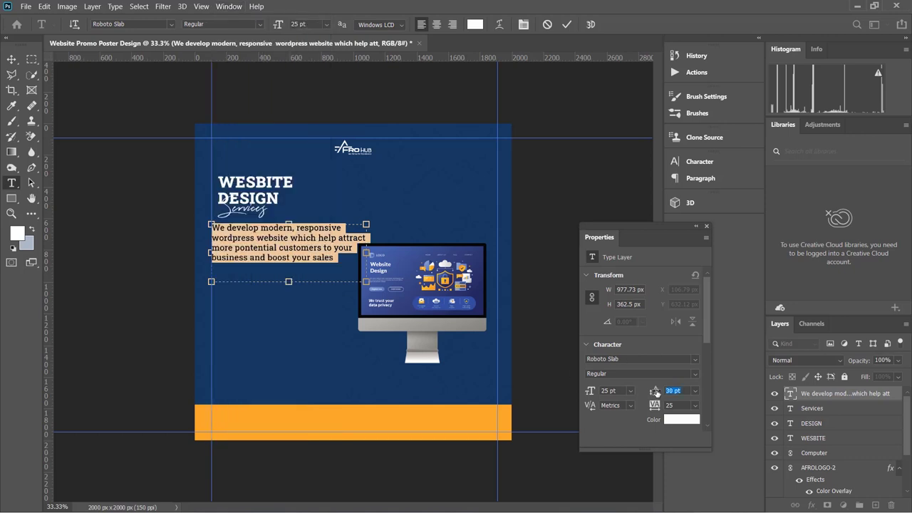
{"action": "left_click", "coordinate": [567, 24]}
{"action": "key", "text": "v"}
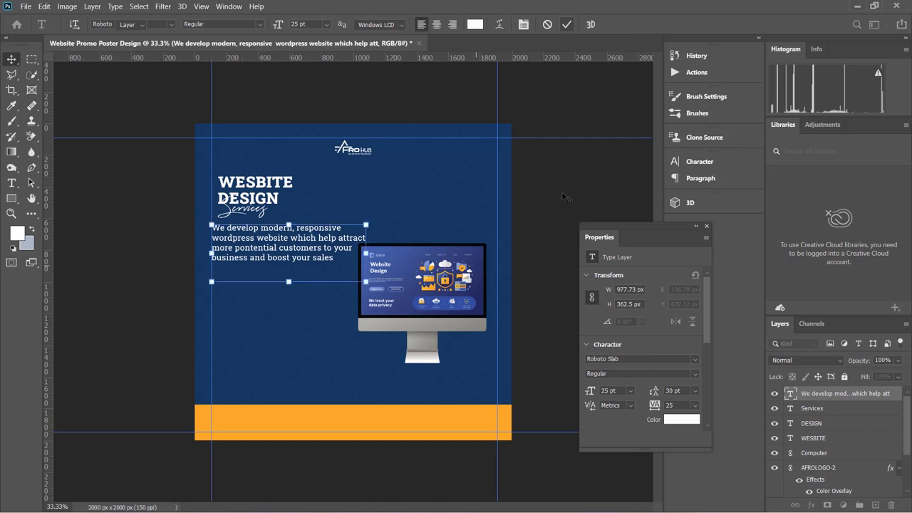
{"action": "left_click", "coordinate": [249, 211]}
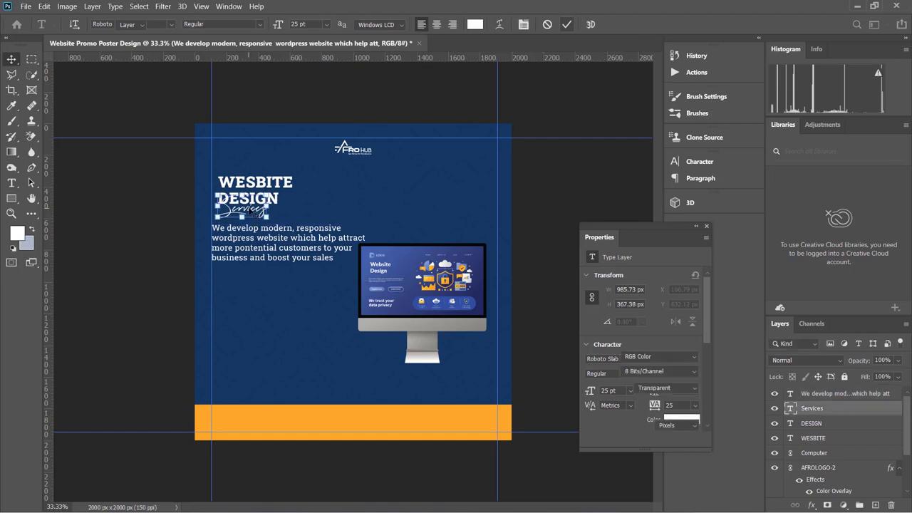
Align the Services, DESIGN and WEBSITE headings to the paragraph's left edge.
{"action": "left_click", "coordinate": [814, 439], "text": "shift"}
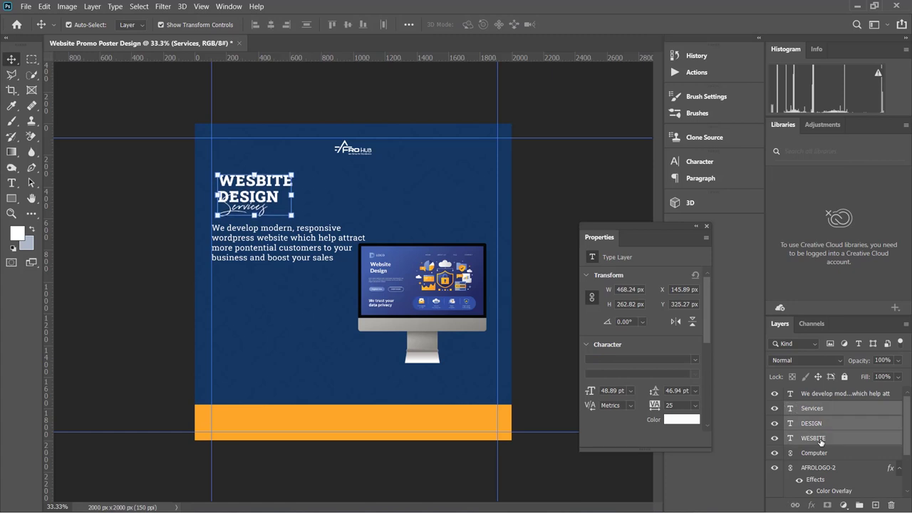
{"action": "left_click", "coordinate": [295, 249], "text": "shift"}
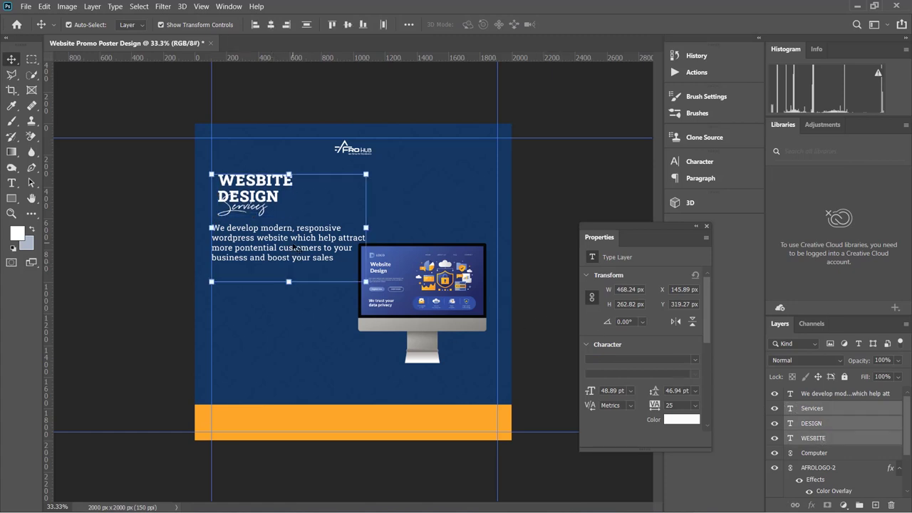
{"action": "left_click", "coordinate": [254, 24]}
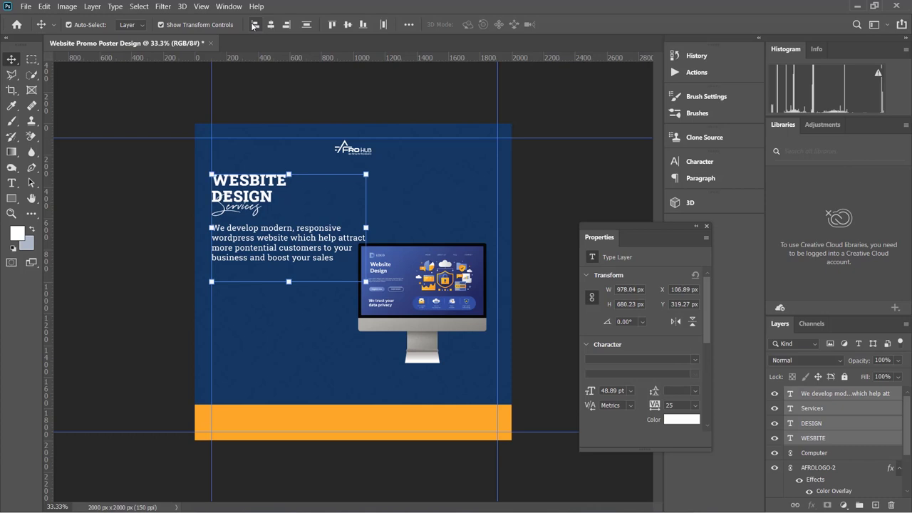
{"action": "key", "text": "Right"}
{"action": "key", "text": "Right"}
{"action": "key", "text": "Right"}
{"action": "key", "text": "Right"}
{"action": "key", "text": "Right"}
{"action": "key", "text": "Right"}
{"action": "key", "text": "Right"}
{"action": "key", "text": "Right"}
{"action": "key", "text": "Right"}
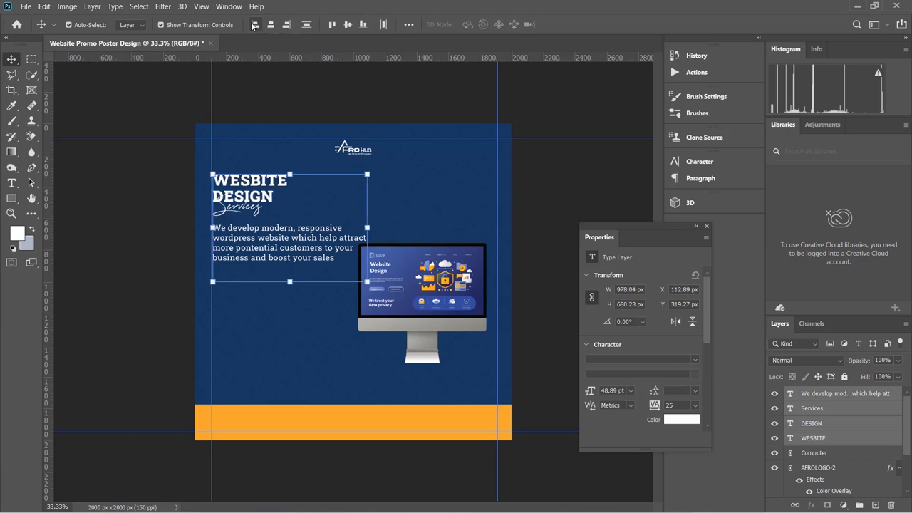
Nudge the computer mockup slightly lower, to Y 765 px.
{"action": "left_click", "coordinate": [272, 250]}
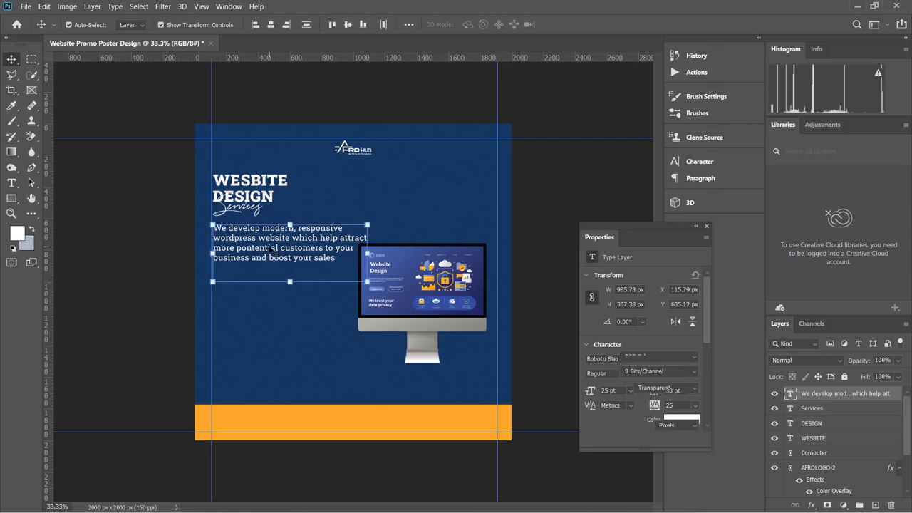
{"action": "left_click", "coordinate": [521, 222]}
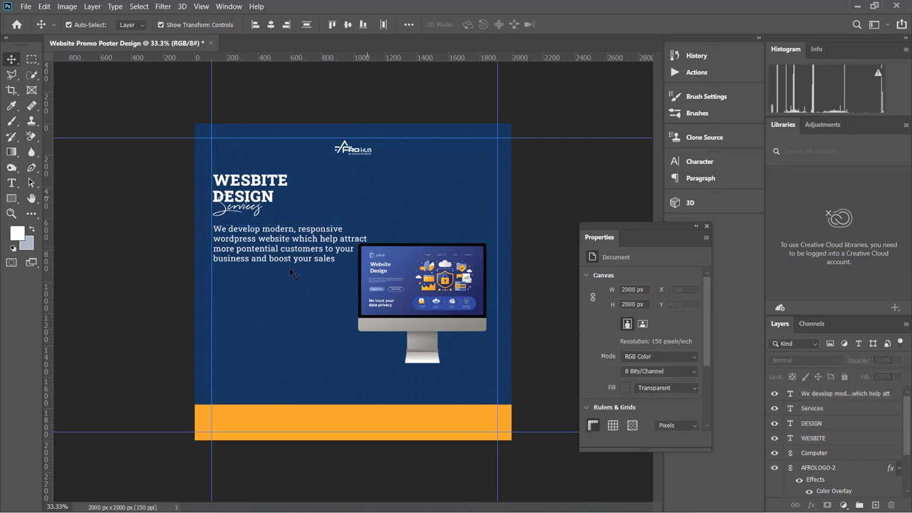
{"action": "left_click", "coordinate": [412, 263]}
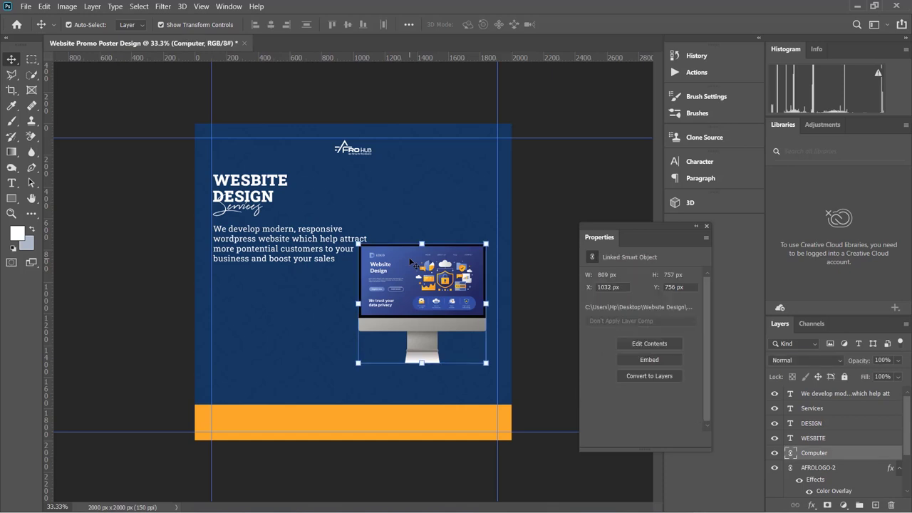
{"action": "left_click_drag", "start_coordinate": [414, 265], "coordinate": [415, 266]}
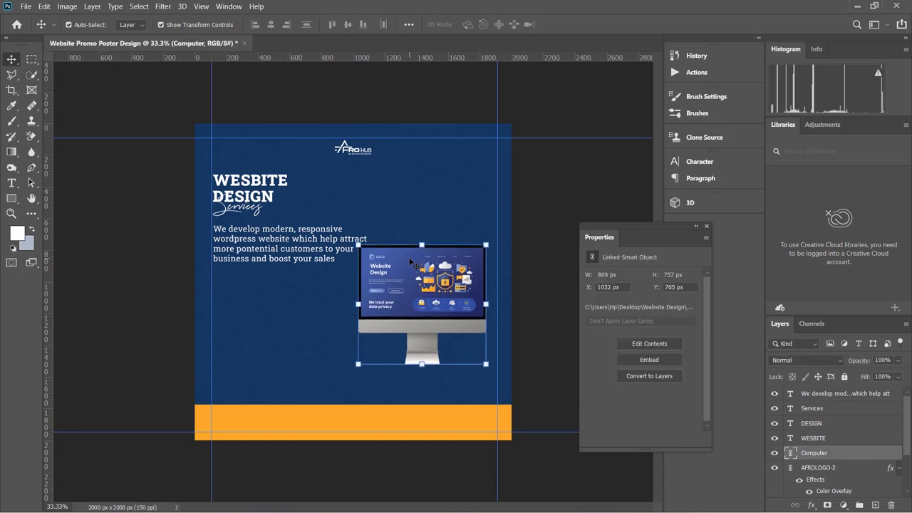
Scale the AFROLOGO-2 logo up slightly.
{"action": "left_click", "coordinate": [345, 145]}
{"action": "left_click_drag", "start_coordinate": [372, 138], "coordinate": [383, 137]}
{"action": "left_click", "coordinate": [576, 24]}
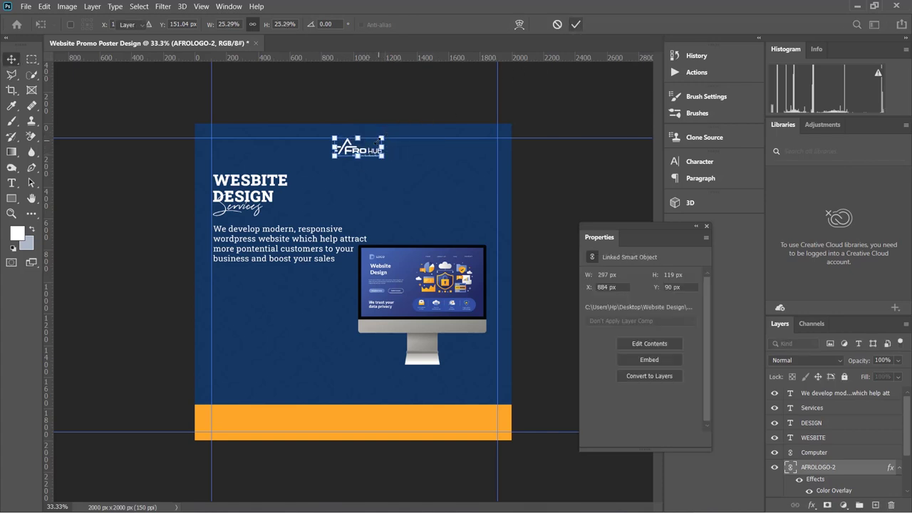
Bring the 2. Website Poster Design reference to the front, shift it to compare, then hide it.
{"action": "scroll", "coordinate": [838, 477], "scroll_direction": "down", "scroll_amount": 2}
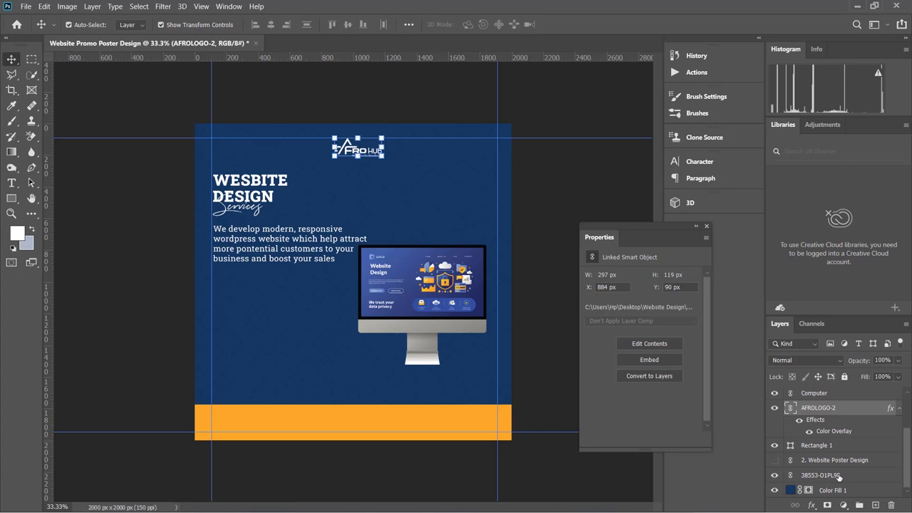
{"action": "left_click", "coordinate": [775, 460]}
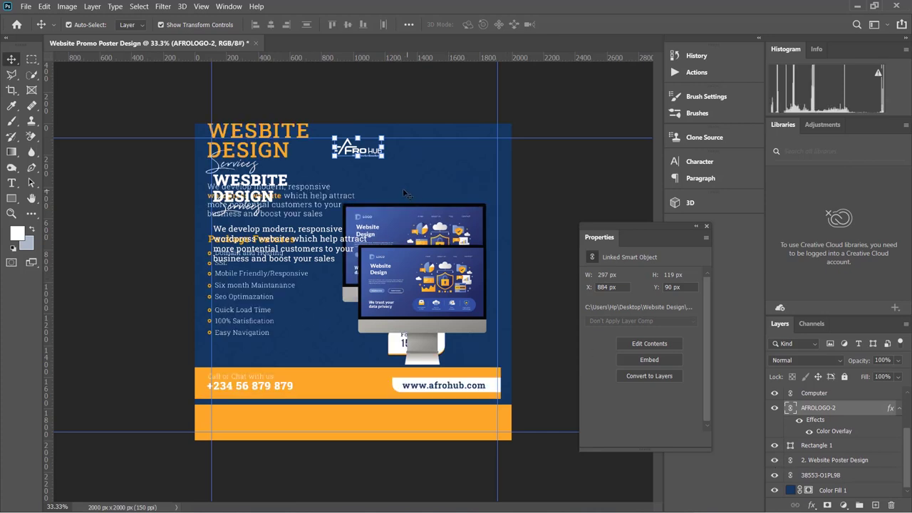
{"action": "left_click", "coordinate": [417, 215]}
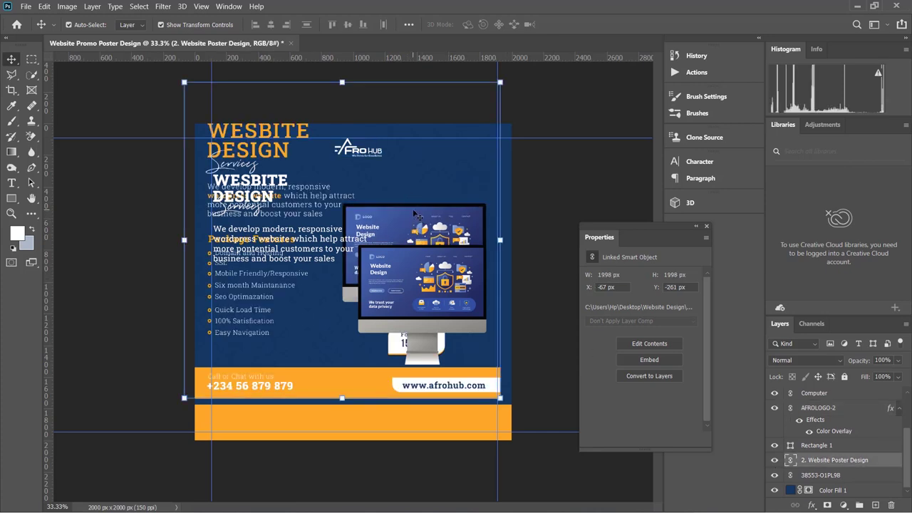
{"action": "key", "text": "ctrl+shift+bracketright"}
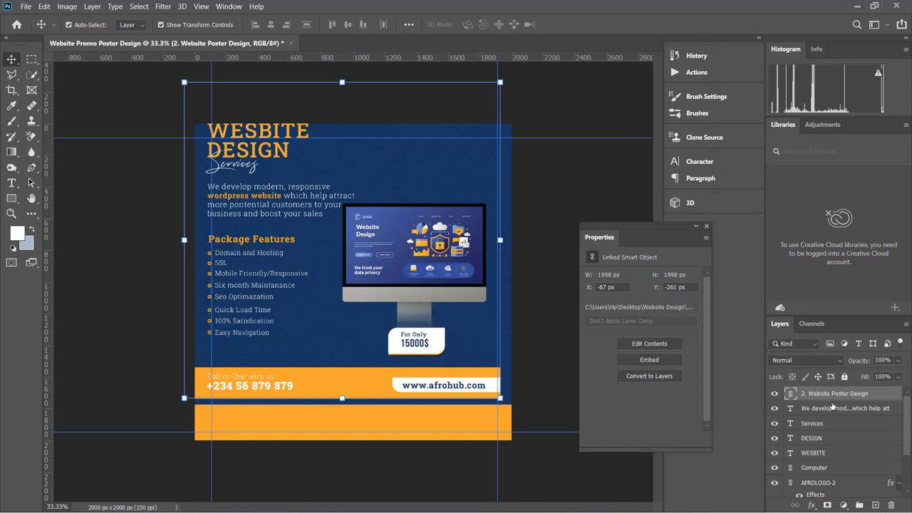
{"action": "left_click_drag", "start_coordinate": [377, 171], "coordinate": [366, 207]}
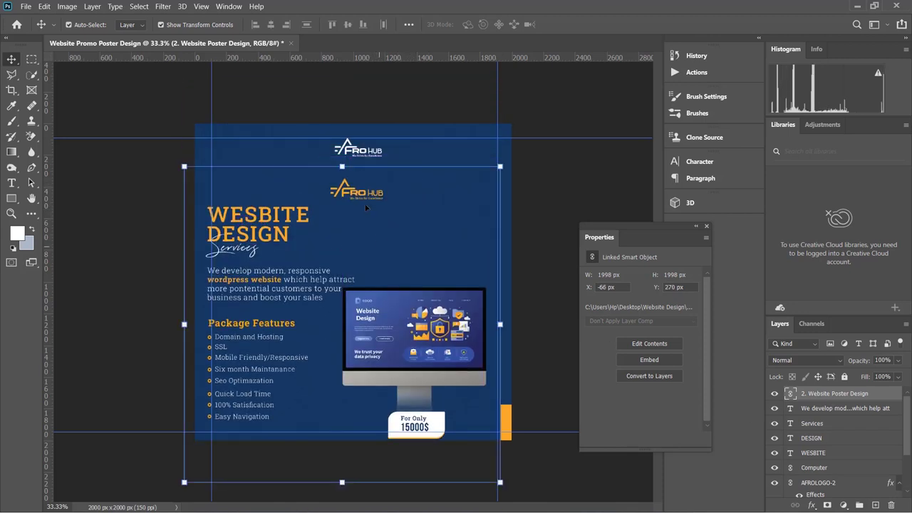
{"action": "left_click", "coordinate": [774, 393]}
{"action": "key", "text": "alt+comma"}
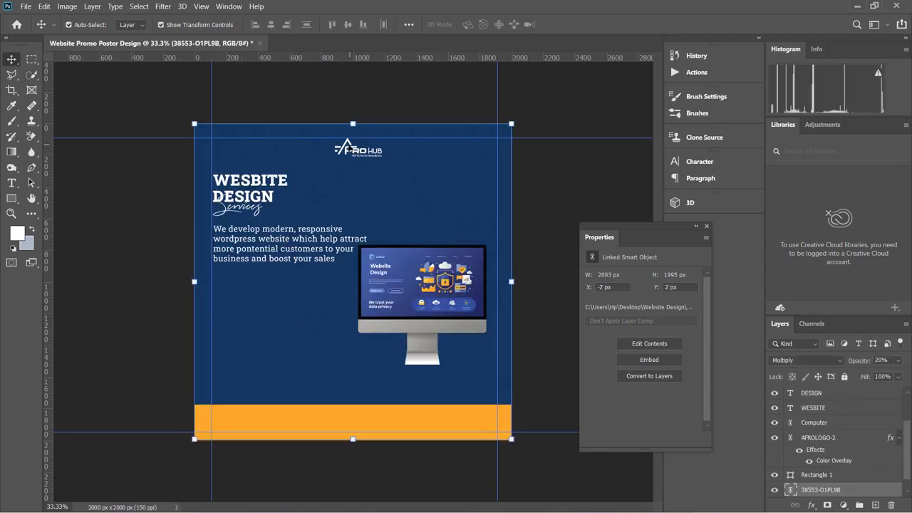
Give the AFROLOGO-2 logo an orange #fba826 Color Overlay sampled from the bottom bar.
{"action": "left_click", "coordinate": [358, 147]}
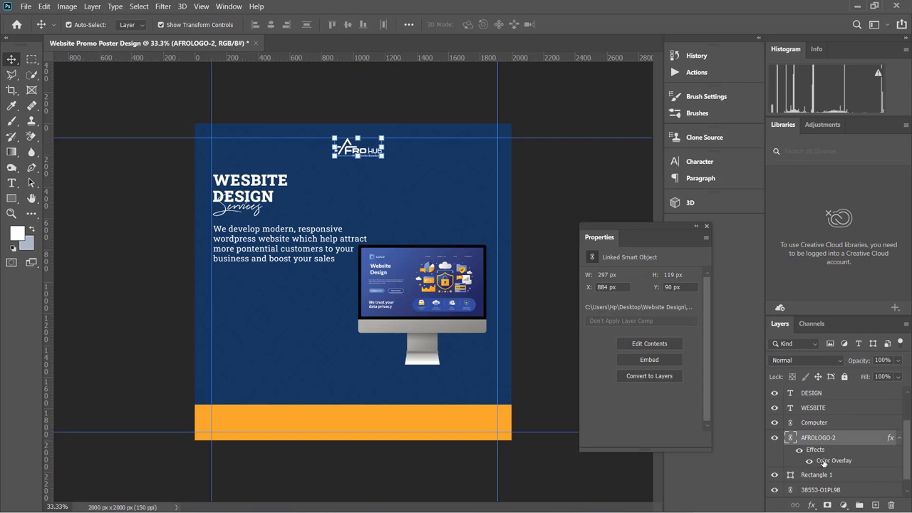
{"action": "left_click", "coordinate": [813, 505]}
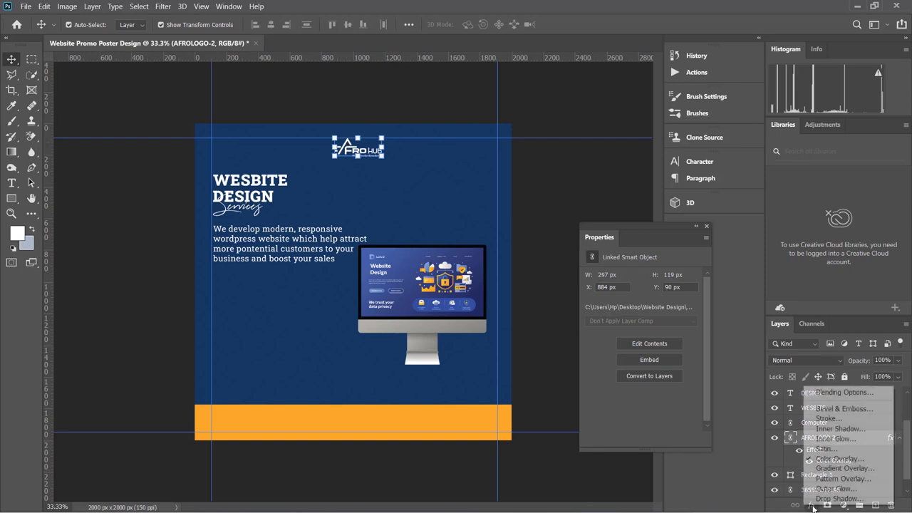
{"action": "left_click", "coordinate": [832, 458]}
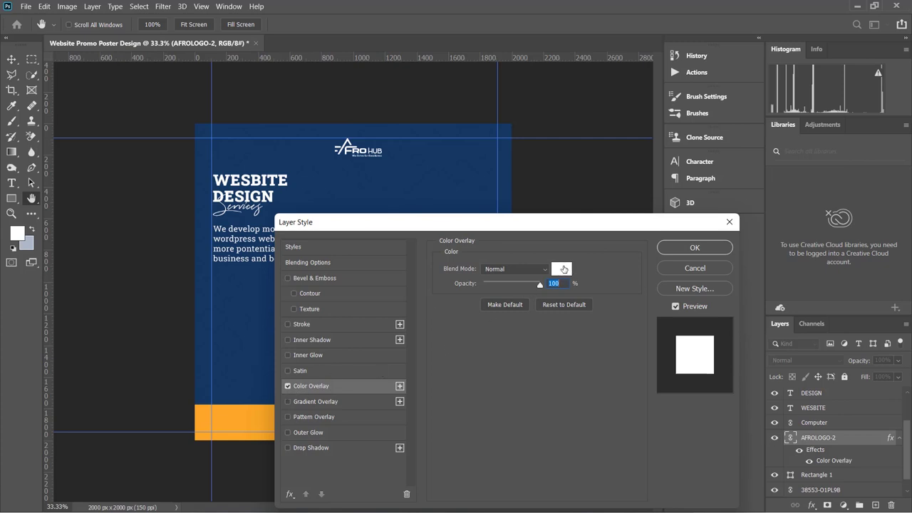
{"action": "left_click", "coordinate": [562, 269]}
{"action": "left_click", "coordinate": [249, 412]}
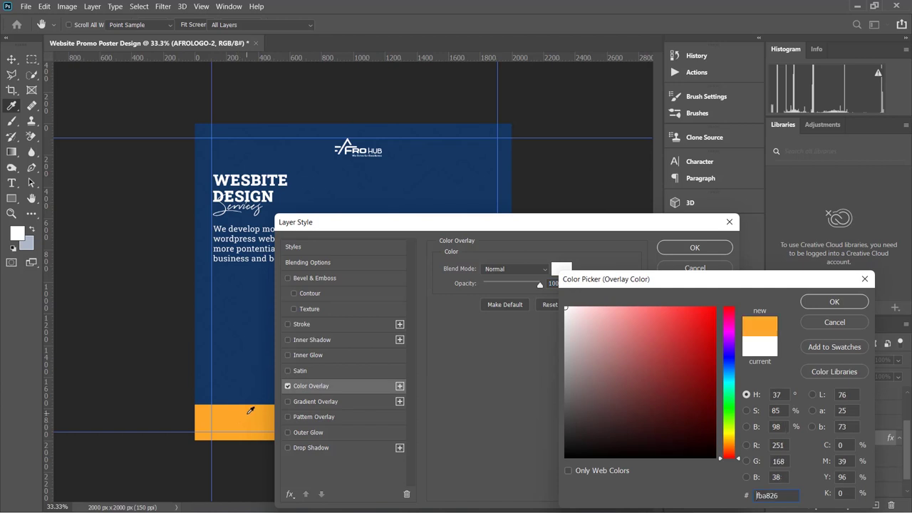
{"action": "left_click", "coordinate": [835, 301]}
{"action": "left_click", "coordinate": [693, 248]}
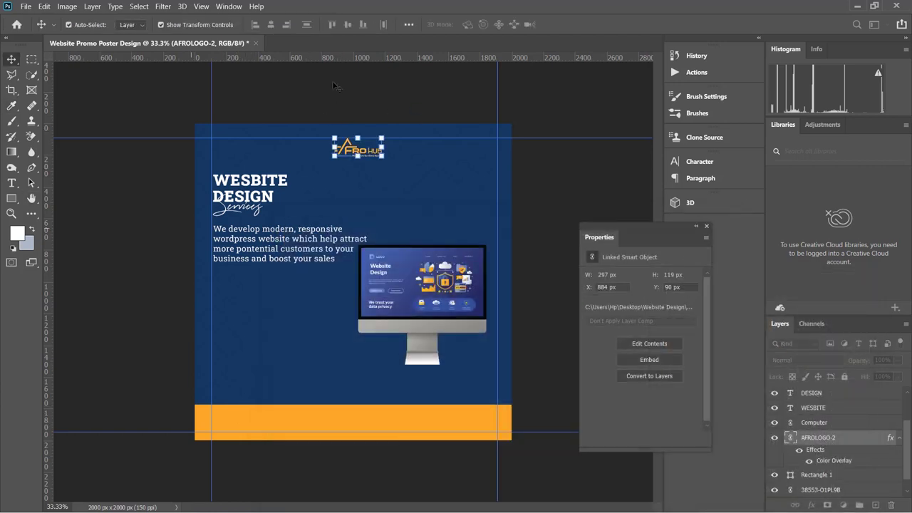
{"action": "left_click", "coordinate": [563, 189]}
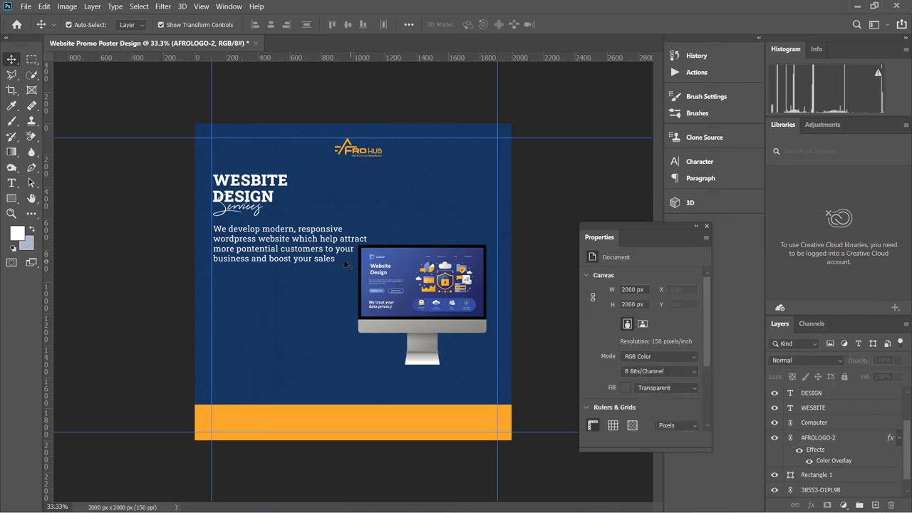
Add a comma after 'website' in the paragraph and widen its box so 'attract' fits.
{"action": "left_click", "coordinate": [226, 244]}
{"action": "double_click", "coordinate": [222, 243]}
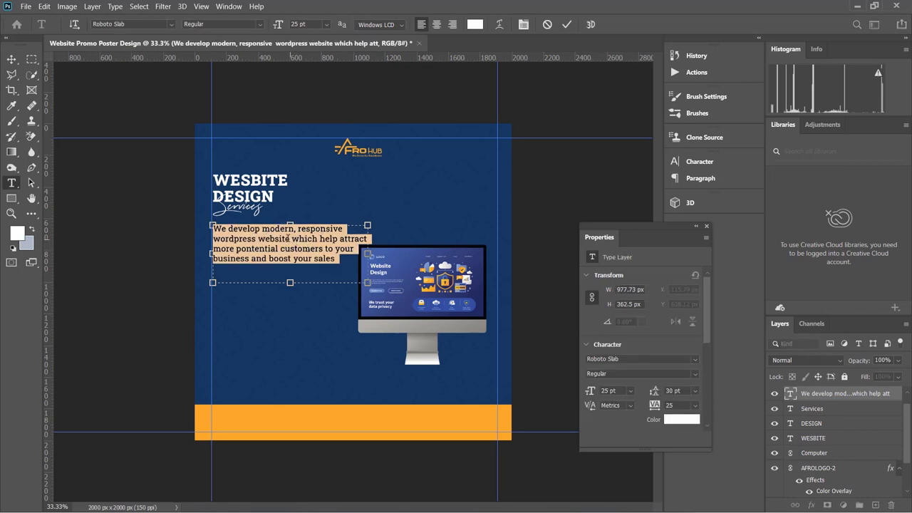
{"action": "left_click", "coordinate": [290, 239]}
{"action": "key", "text": "Return"}
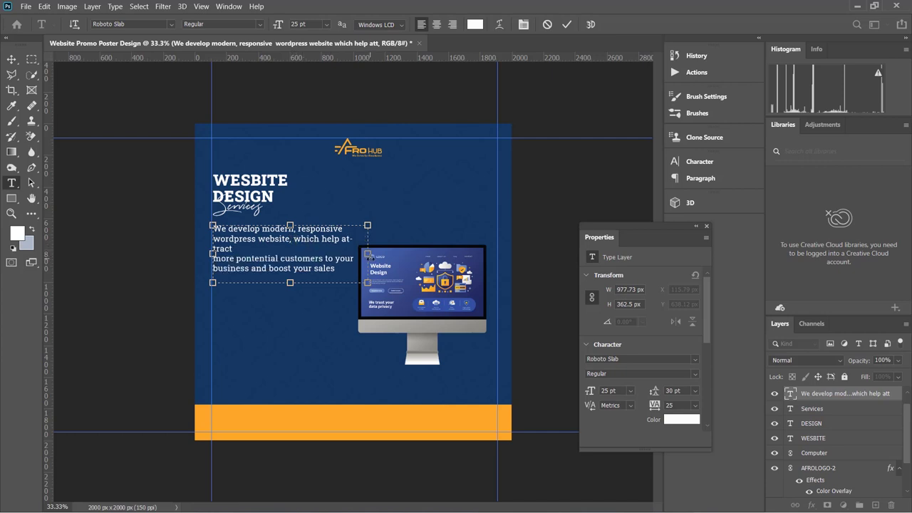
{"action": "left_click_drag", "start_coordinate": [369, 256], "coordinate": [371, 257]}
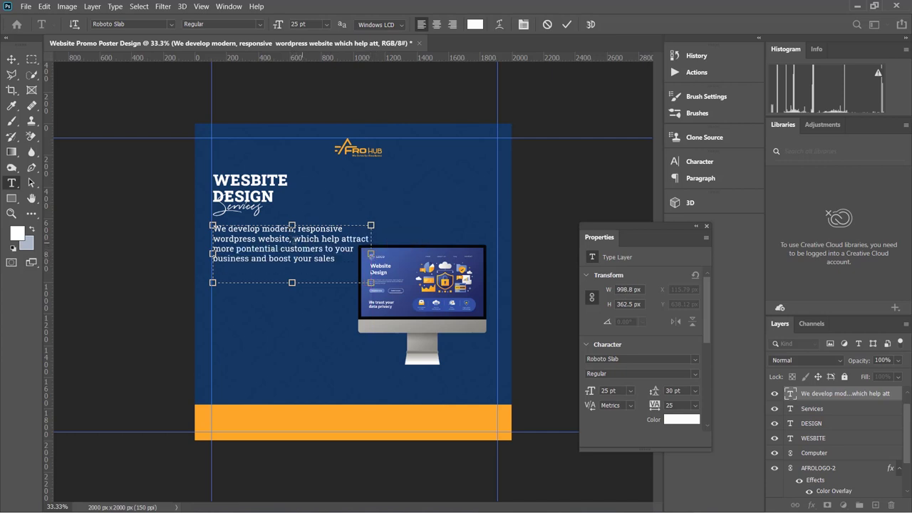
Make 'wordpress website,' Roboto Slab Black in orange #fba826.
{"action": "left_click_drag", "start_coordinate": [291, 238], "coordinate": [214, 239]}
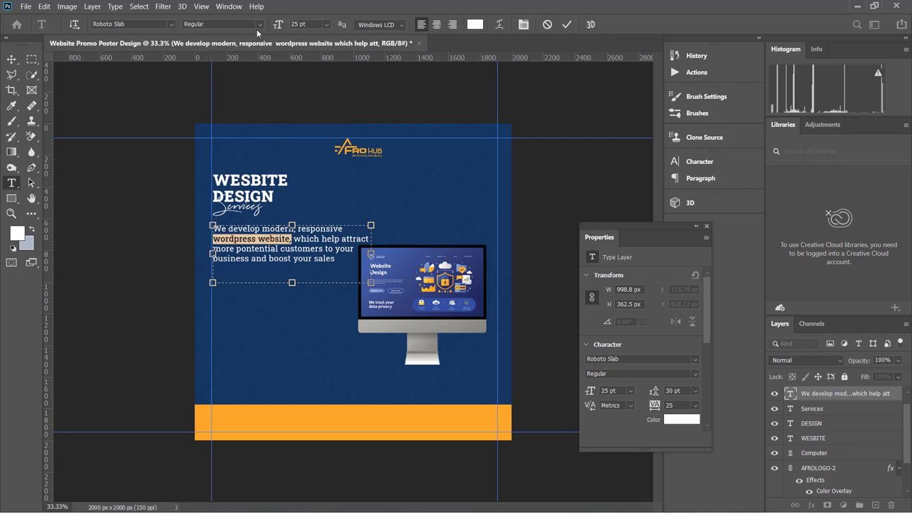
{"action": "left_click", "coordinate": [257, 27]}
{"action": "left_click", "coordinate": [208, 93]}
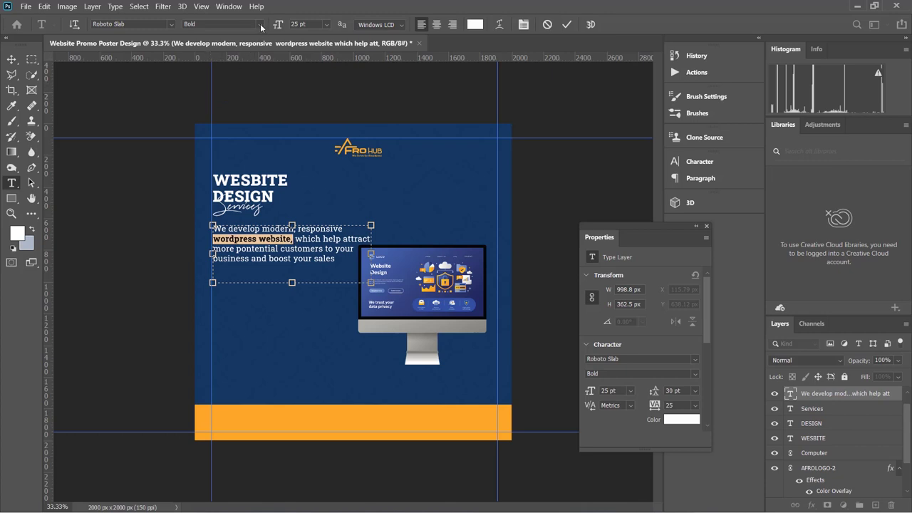
{"action": "left_click", "coordinate": [261, 27]}
{"action": "left_click", "coordinate": [206, 113]}
{"action": "left_click", "coordinate": [470, 26]}
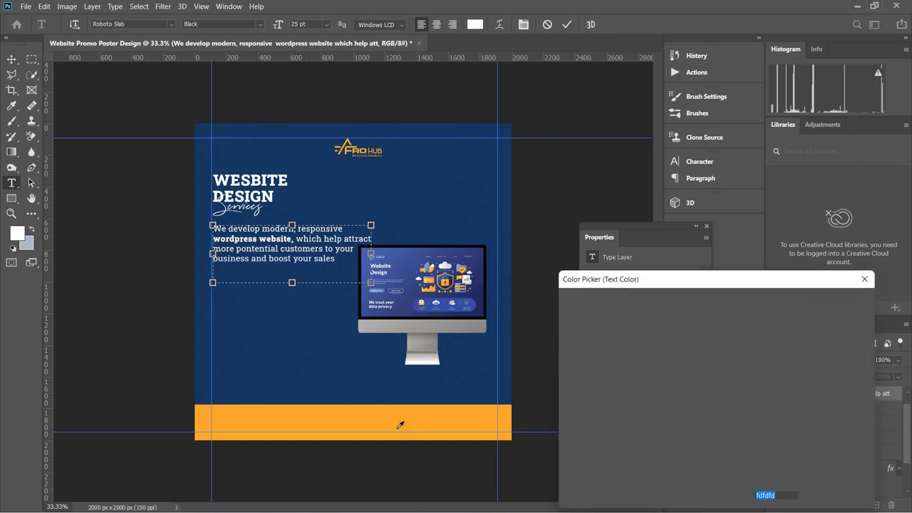
{"action": "left_click", "coordinate": [387, 413]}
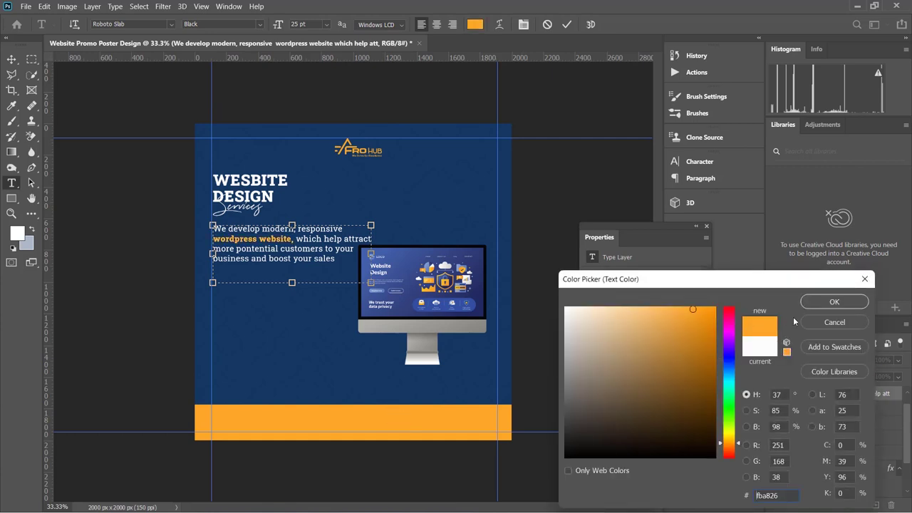
{"action": "left_click", "coordinate": [834, 301]}
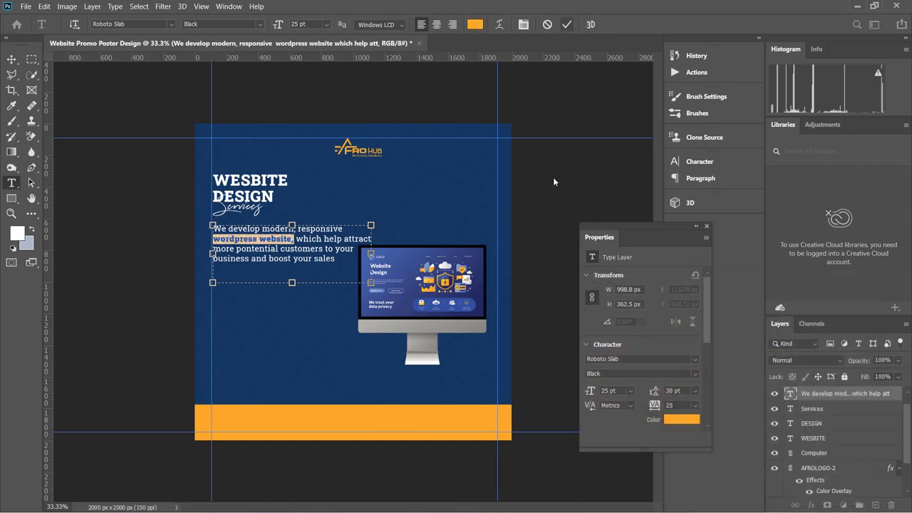
{"action": "key", "text": "ctrl+Return"}
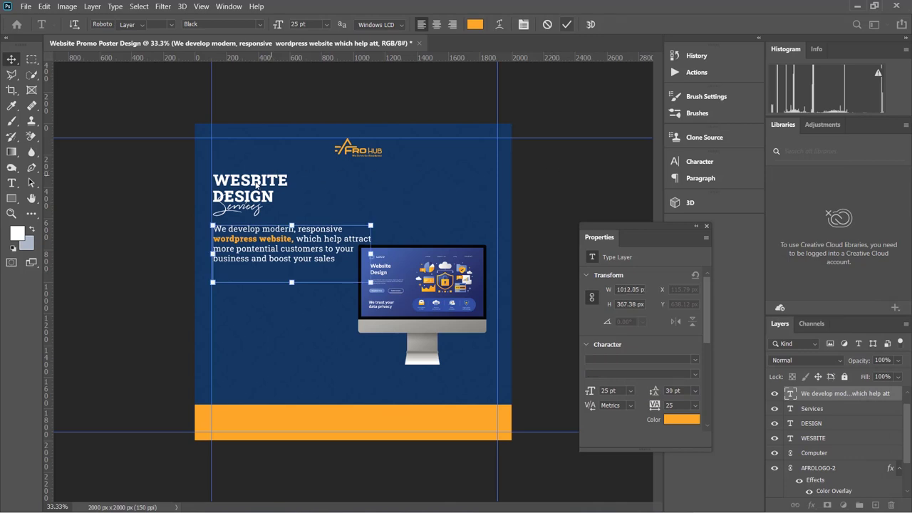
Open and commit edit and transform sessions on the WEBSITE, Services and DESIGN text layers.
{"action": "left_click", "coordinate": [256, 183]}
{"action": "double_click", "coordinate": [253, 182]}
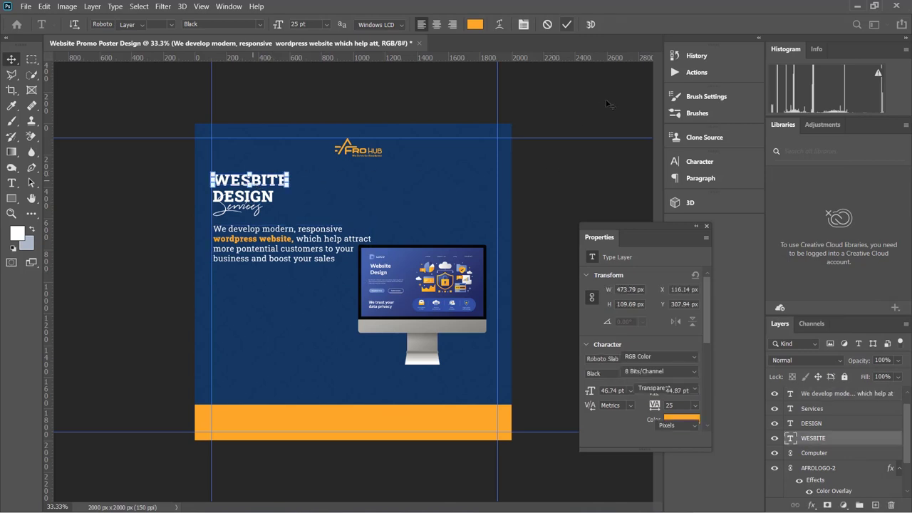
{"action": "key", "text": "ctrl+Return"}
{"action": "left_click", "coordinate": [246, 201]}
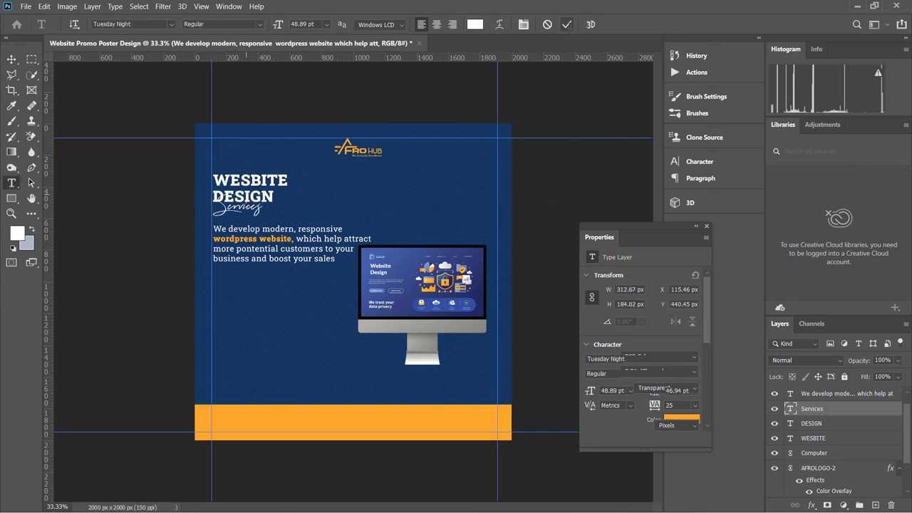
{"action": "key", "text": "Return"}
{"action": "left_click", "coordinate": [567, 24]}
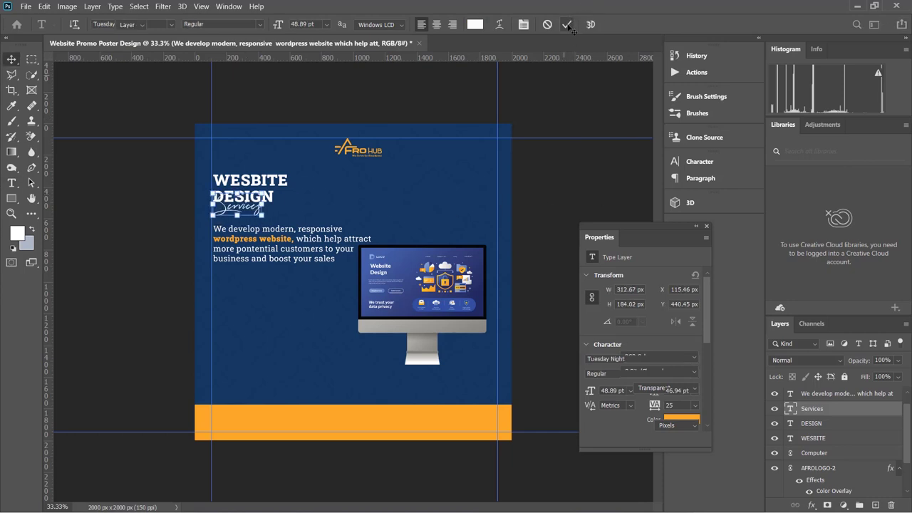
{"action": "left_click", "coordinate": [275, 201]}
{"action": "key", "text": "ctrl+t"}
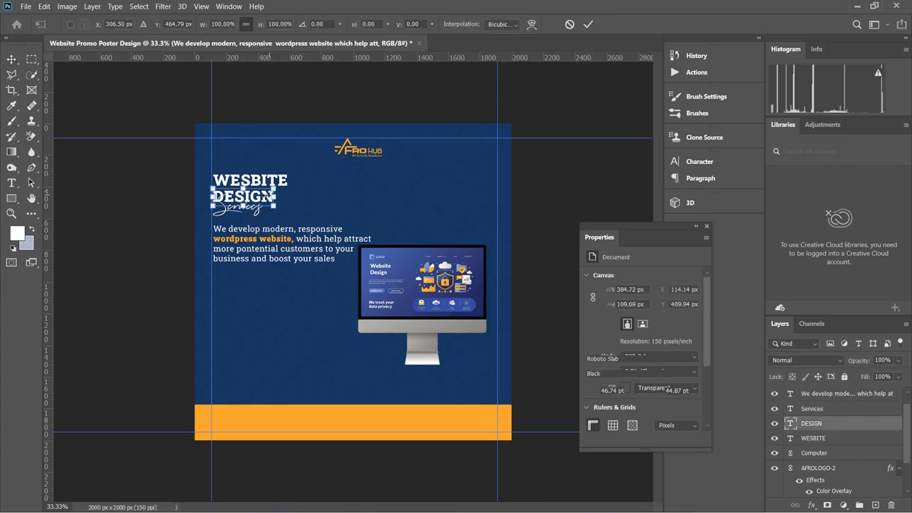
{"action": "key", "text": "Return"}
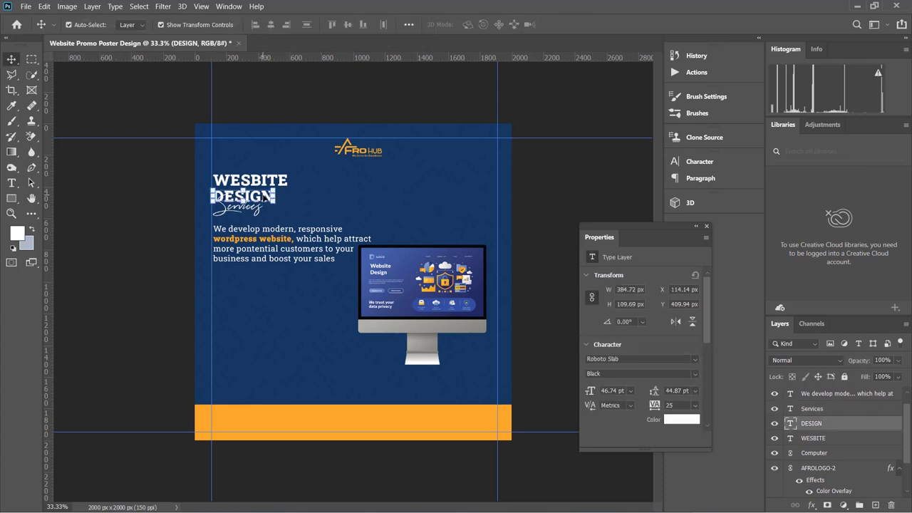
{"action": "left_click", "coordinate": [257, 207]}
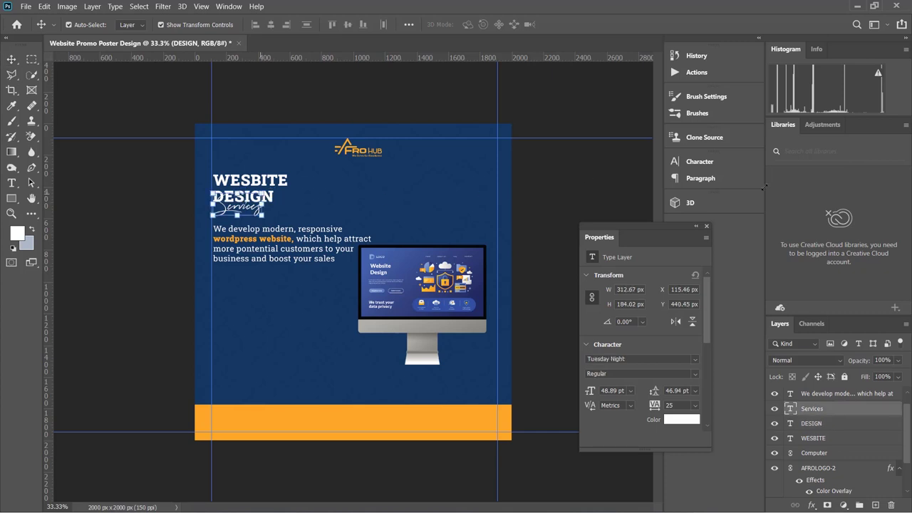
{"action": "key", "text": "ctrl+t"}
{"action": "left_click", "coordinate": [589, 25]}
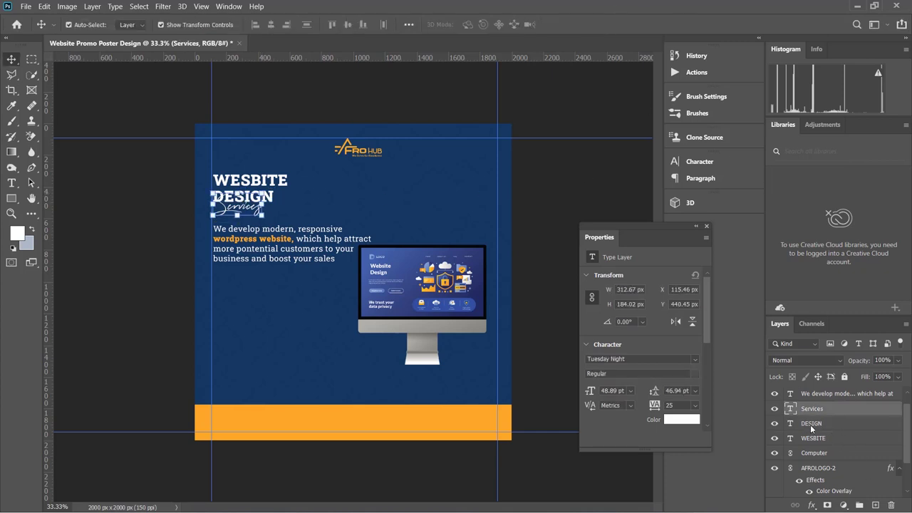
Color the DESIGN headline orange #fba826, sampled from the bottom bar.
{"action": "left_click", "coordinate": [827, 423]}
{"action": "left_click", "coordinate": [833, 423]}
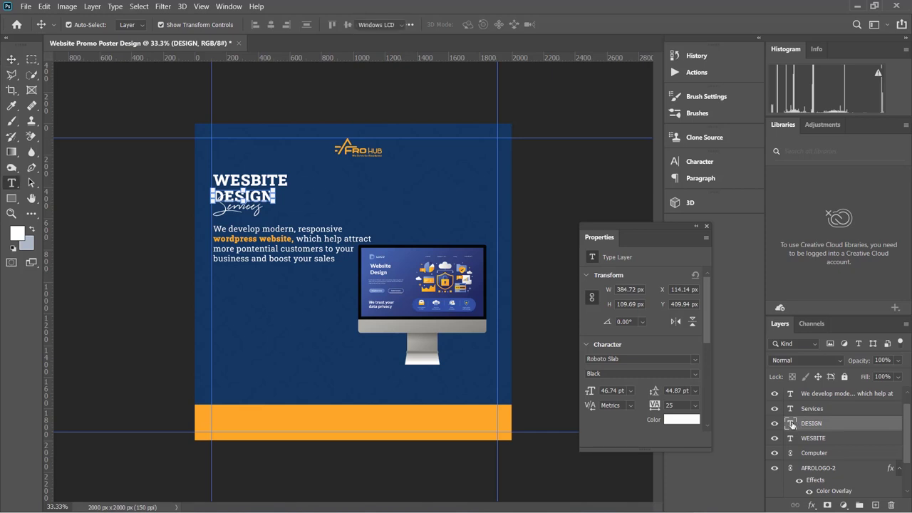
{"action": "double_click", "coordinate": [791, 423]}
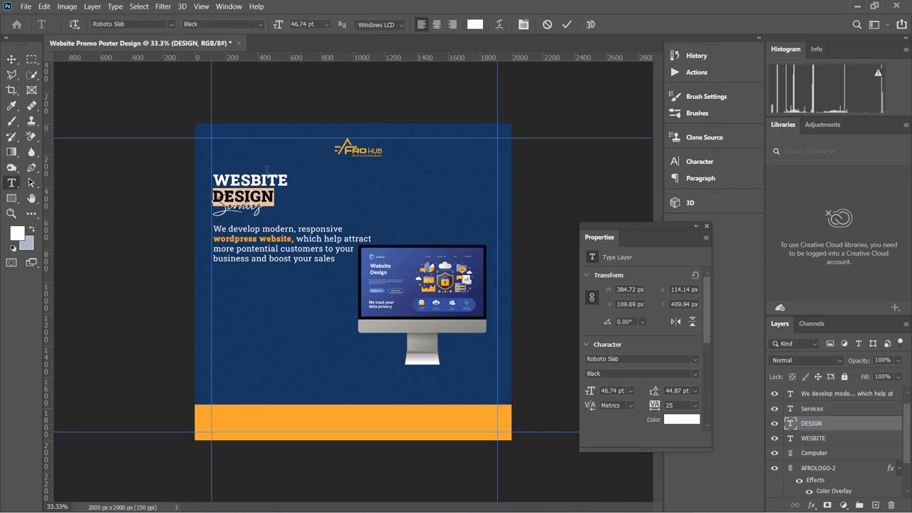
{"action": "left_click", "coordinate": [475, 25]}
{"action": "left_click", "coordinate": [365, 420]}
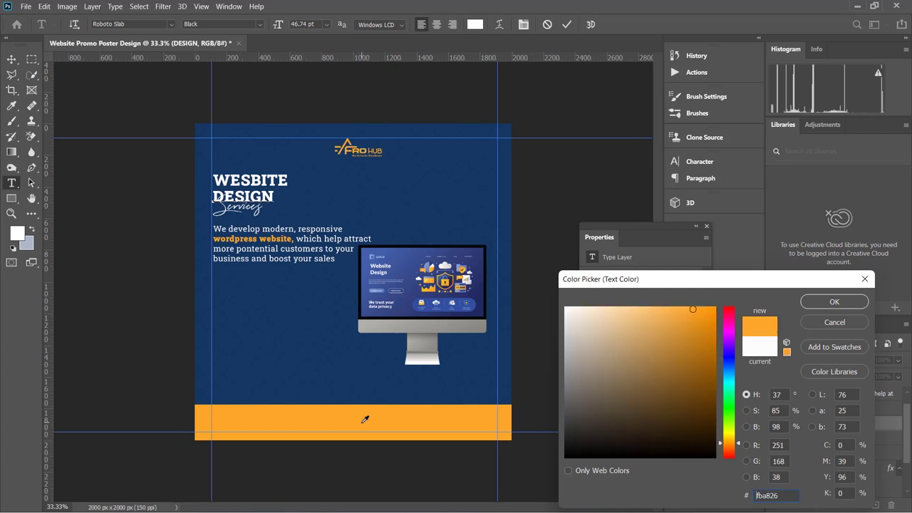
{"action": "left_click", "coordinate": [834, 302]}
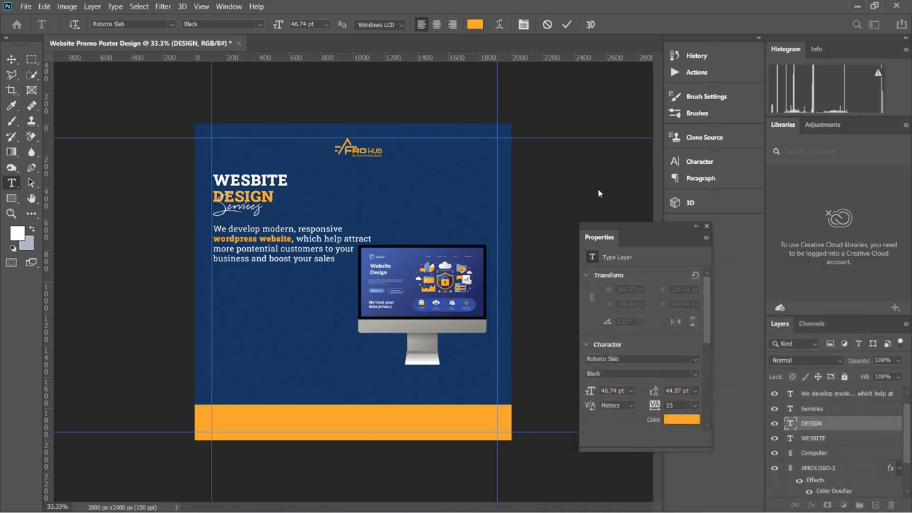
{"action": "left_click", "coordinate": [568, 25]}
{"action": "key", "text": "v"}
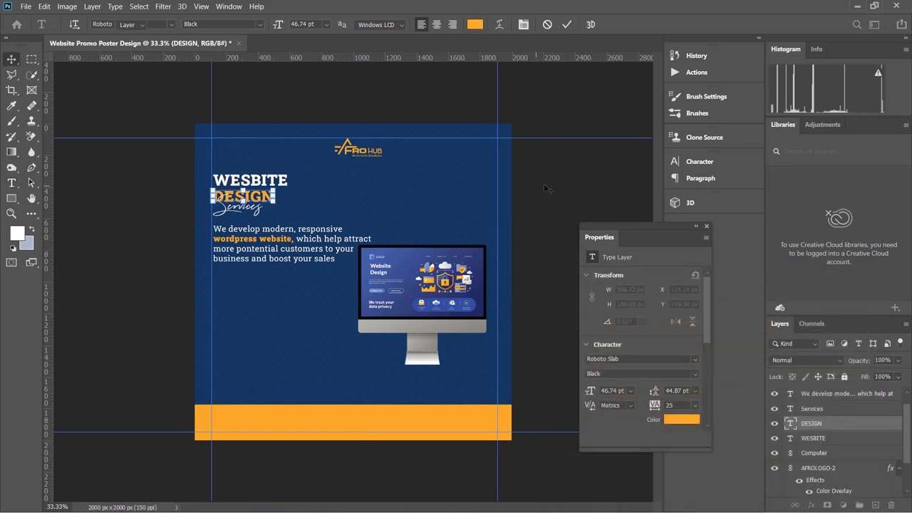
{"action": "left_click", "coordinate": [545, 188]}
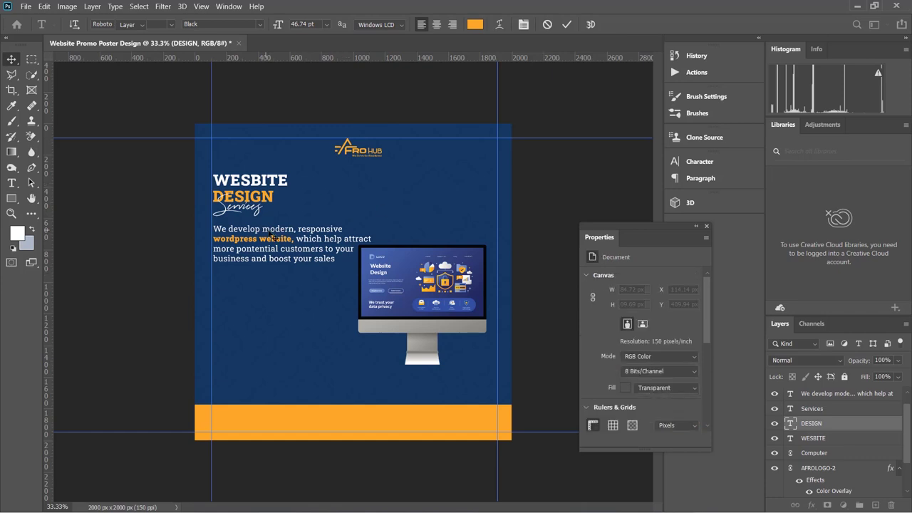
Nudge the paragraph and computer mockup slightly lower.
{"action": "left_click", "coordinate": [291, 246]}
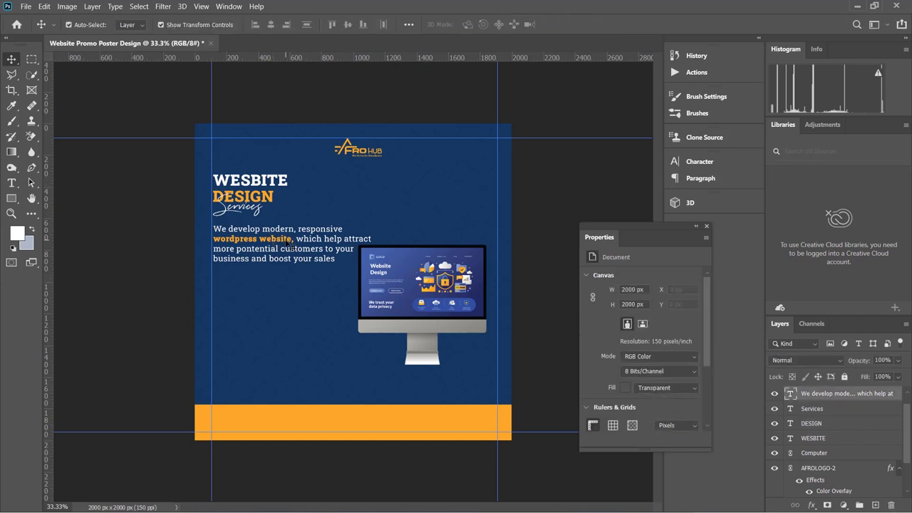
{"action": "left_click", "coordinate": [459, 280], "text": "shift"}
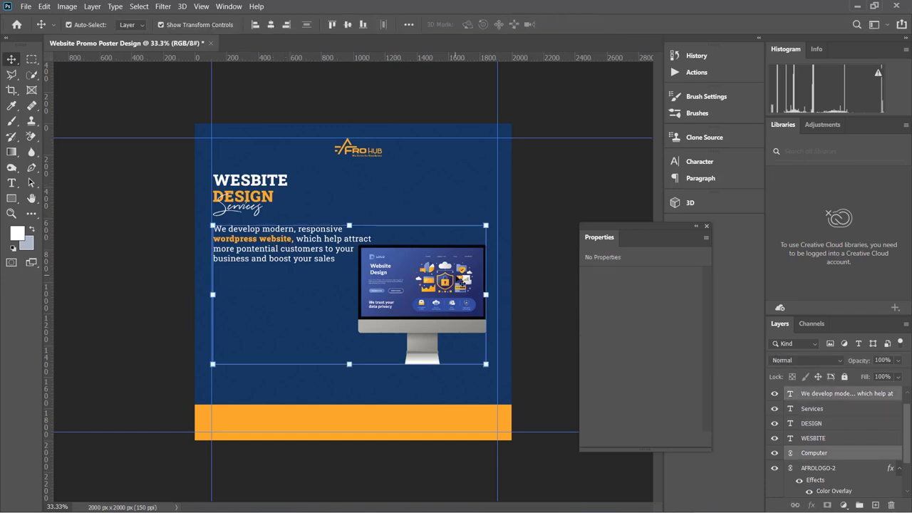
{"action": "left_click_drag", "start_coordinate": [459, 280], "coordinate": [459, 282]}
{"action": "left_click", "coordinate": [627, 192]}
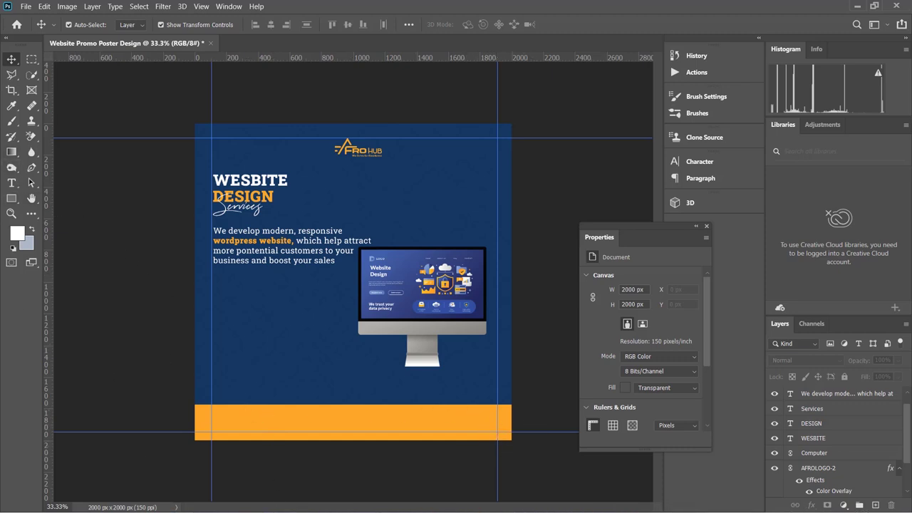
{"action": "key", "text": "super"}
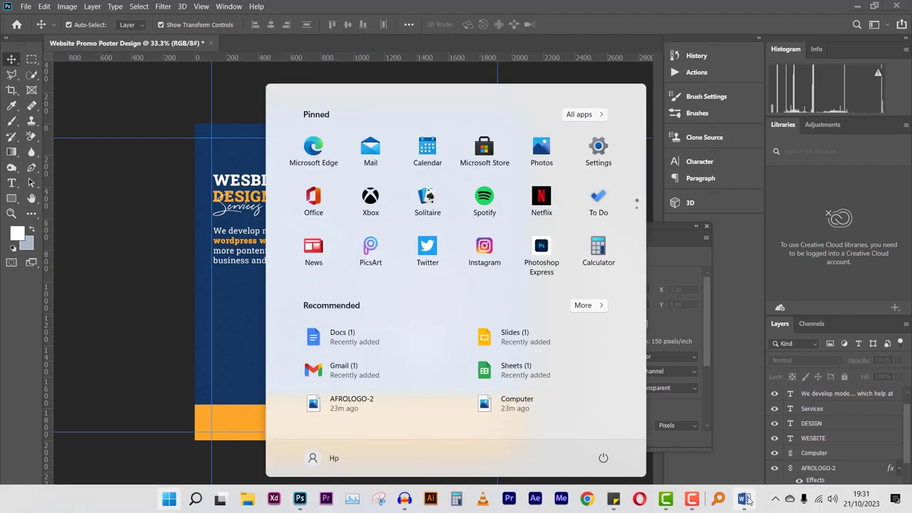
{"action": "left_click", "coordinate": [733, 491]}
{"action": "left_click", "coordinate": [743, 508]}
{"action": "triple_click", "coordinate": [389, 261]}
{"action": "scroll", "coordinate": [375, 288], "scroll_direction": "down", "scroll_amount": 7}
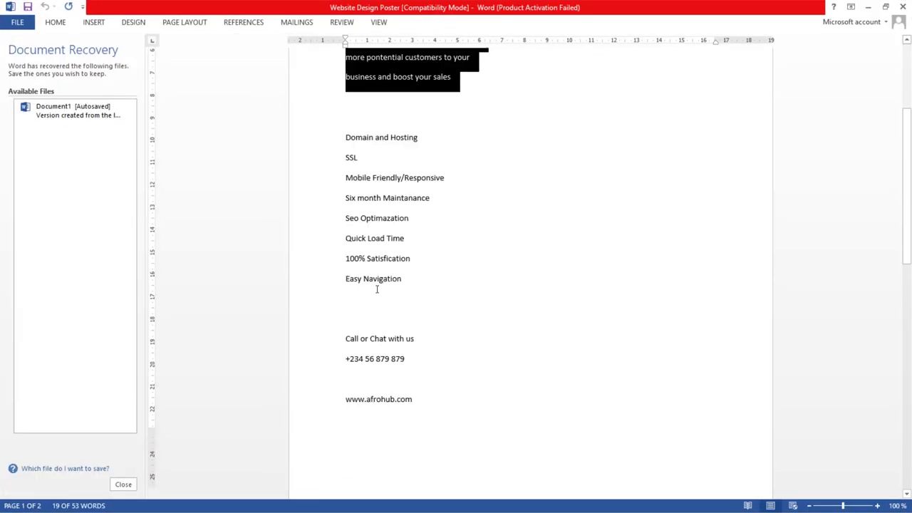
{"action": "left_click_drag", "start_coordinate": [345, 237], "coordinate": [429, 238]}
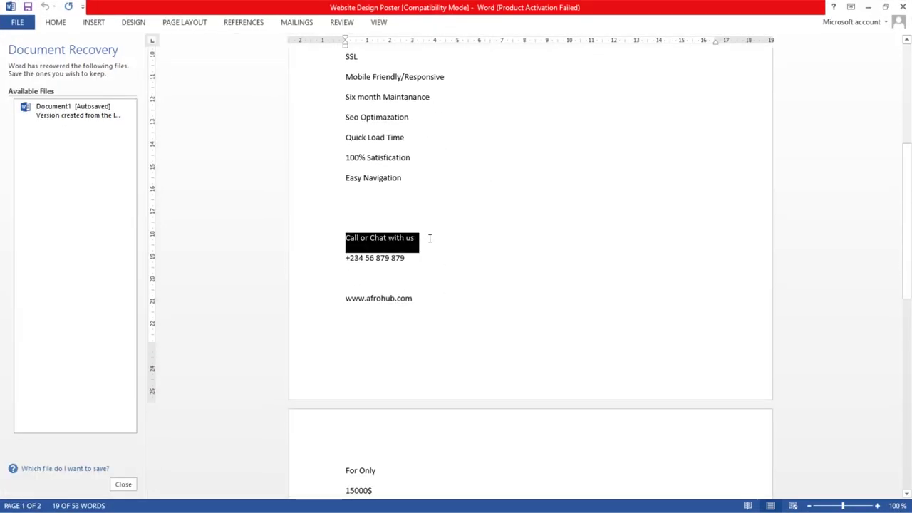
{"action": "left_click_drag", "start_coordinate": [344, 258], "coordinate": [428, 261]}
{"action": "key", "text": "super+c"}
{"action": "left_click", "coordinate": [383, 301]}
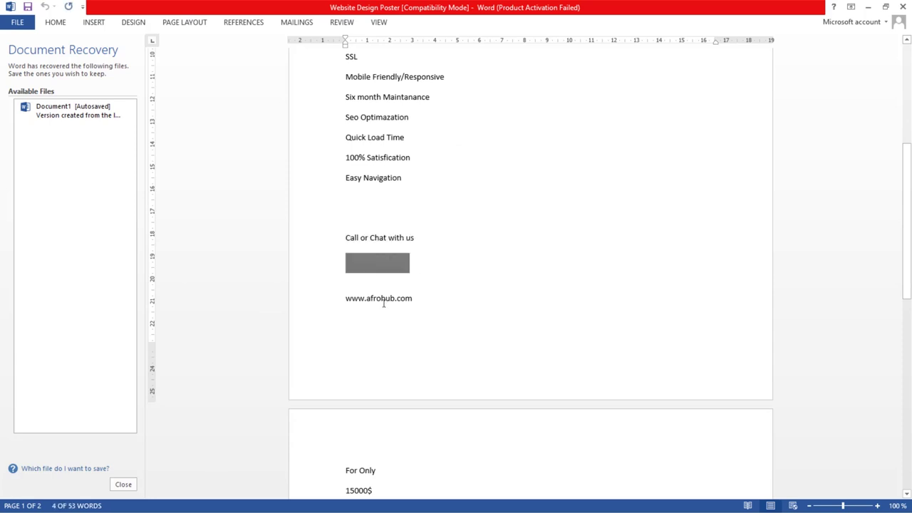
{"action": "left_click_drag", "start_coordinate": [346, 298], "coordinate": [460, 298]}
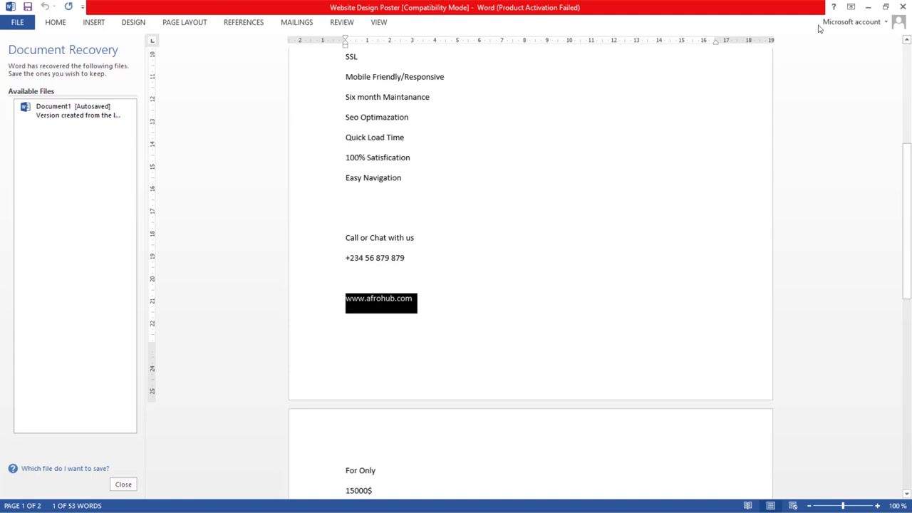
{"action": "left_click", "coordinate": [867, 7]}
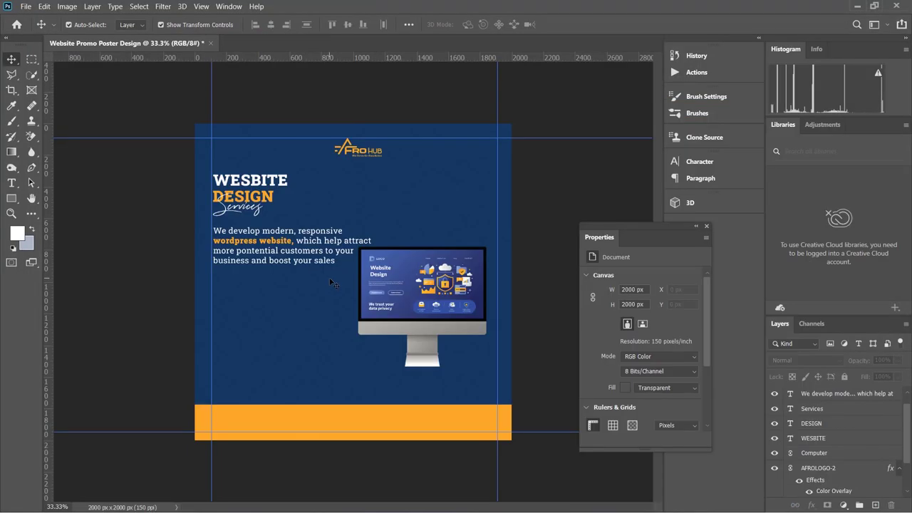
Paste 'Call or Chat with us' as a new text line and move it onto the orange bar.
{"action": "left_click", "coordinate": [248, 420]}
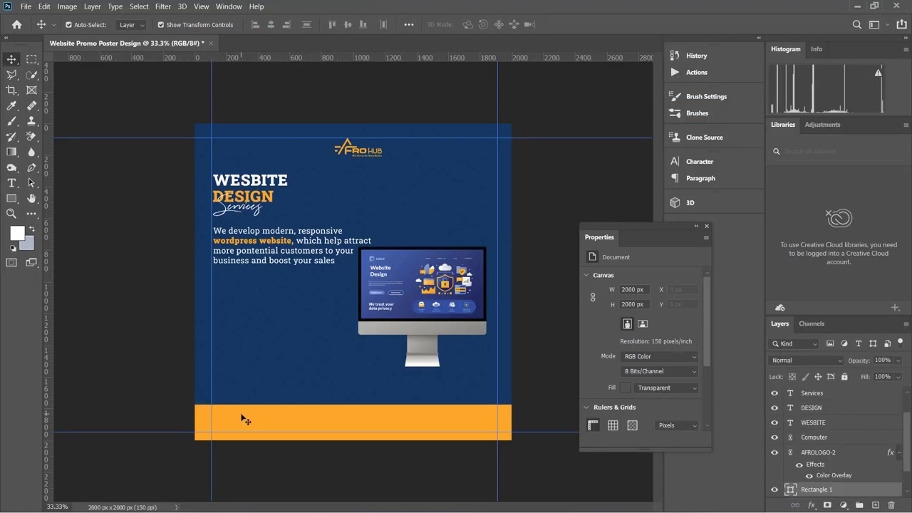
{"action": "left_click", "coordinate": [12, 184]}
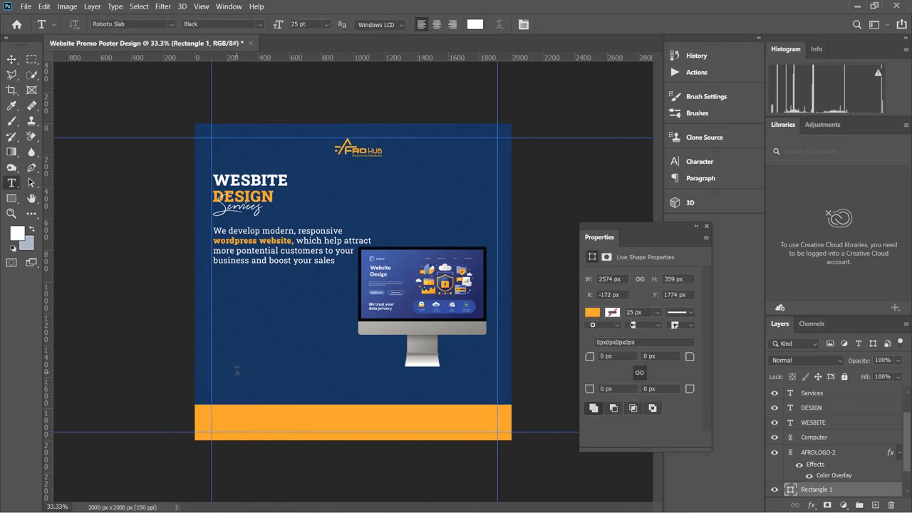
{"action": "left_click", "coordinate": [237, 370]}
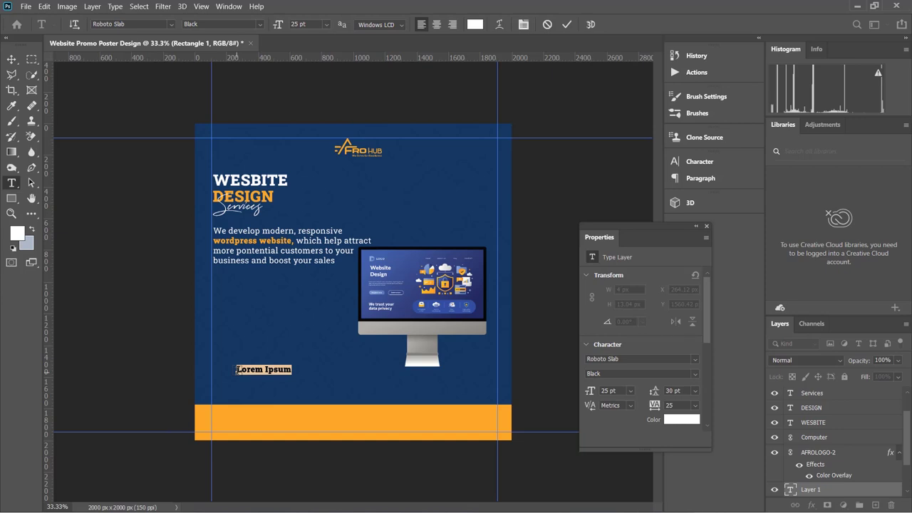
{"action": "key", "text": "super+v"}
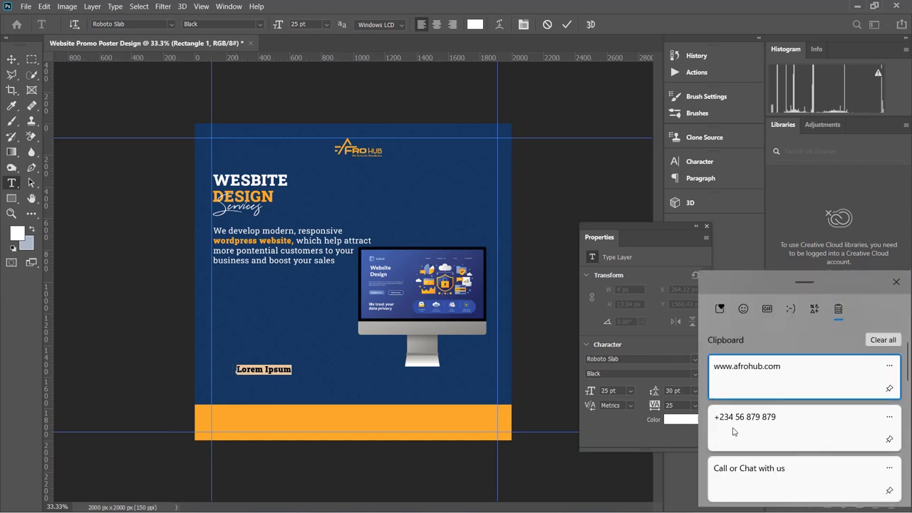
{"action": "left_click", "coordinate": [765, 480]}
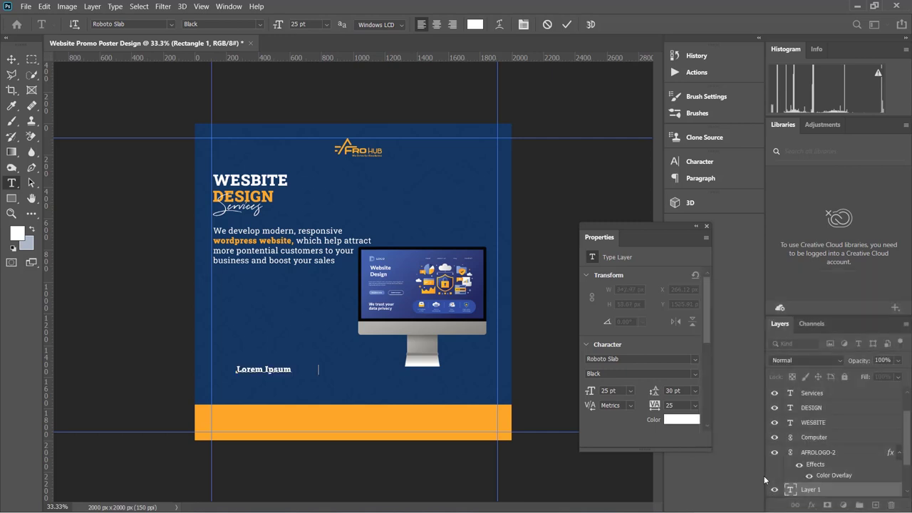
{"action": "left_click", "coordinate": [11, 59]}
{"action": "left_click_drag", "start_coordinate": [298, 372], "coordinate": [284, 418]}
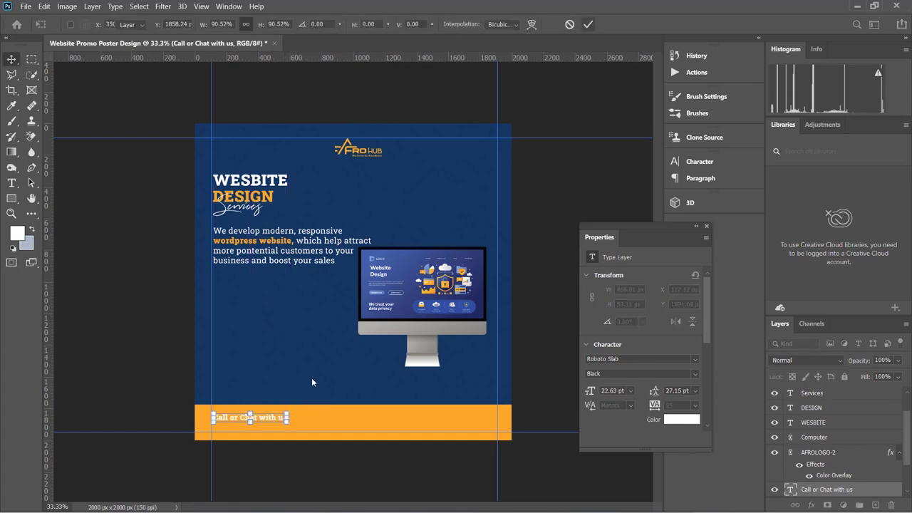
Set 'Call or Chat with us' to Roboto Slab Regular and duplicate its layer.
{"action": "double_click", "coordinate": [271, 419]}
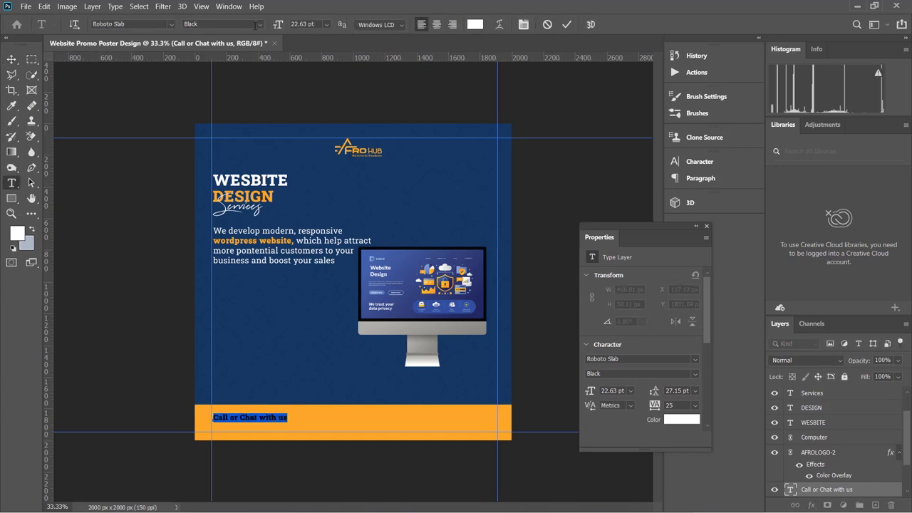
{"action": "left_click", "coordinate": [255, 24]}
{"action": "left_click", "coordinate": [211, 65]}
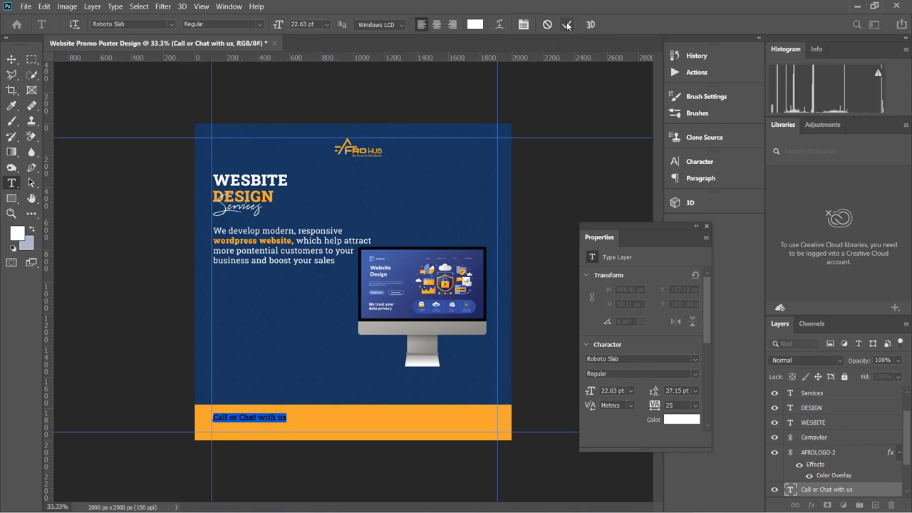
{"action": "key", "text": "ctrl+Return"}
{"action": "key", "text": "v"}
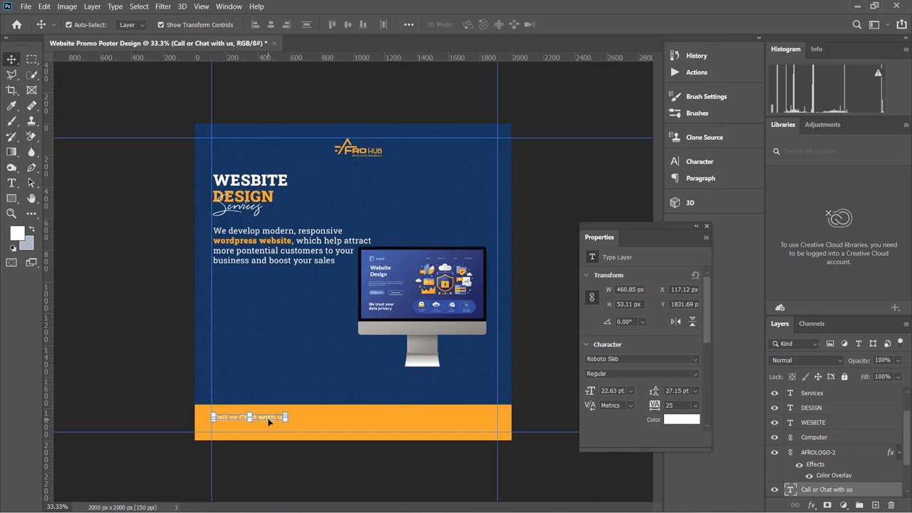
{"action": "key", "text": "ctrl+j"}
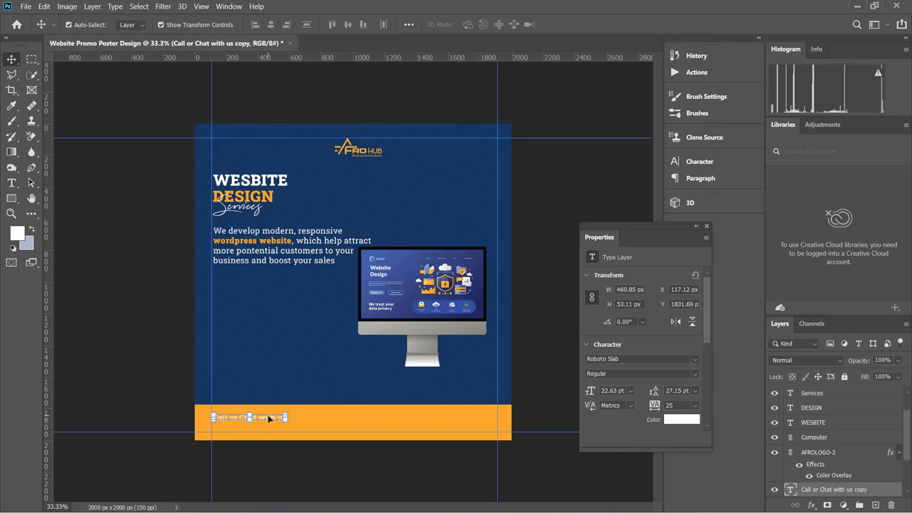
Move the duplicate text up and replace its text with the phone number from clipboard history.
{"action": "left_click_drag", "start_coordinate": [267, 416], "coordinate": [276, 364]}
{"action": "double_click", "coordinate": [277, 364]}
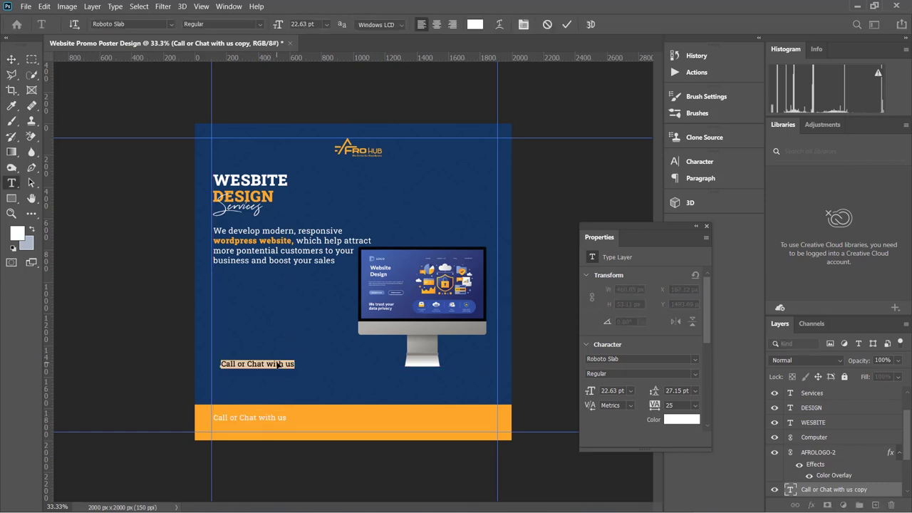
{"action": "key", "text": "super+v"}
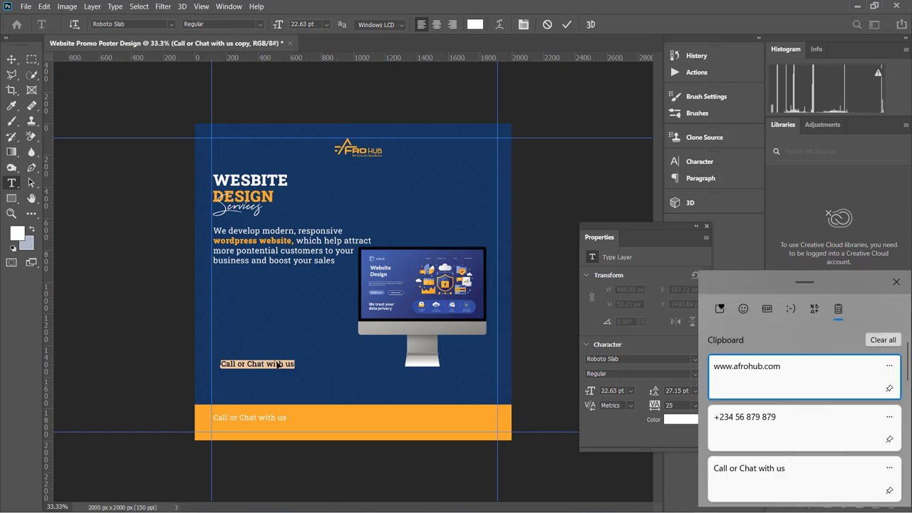
{"action": "left_click", "coordinate": [787, 422]}
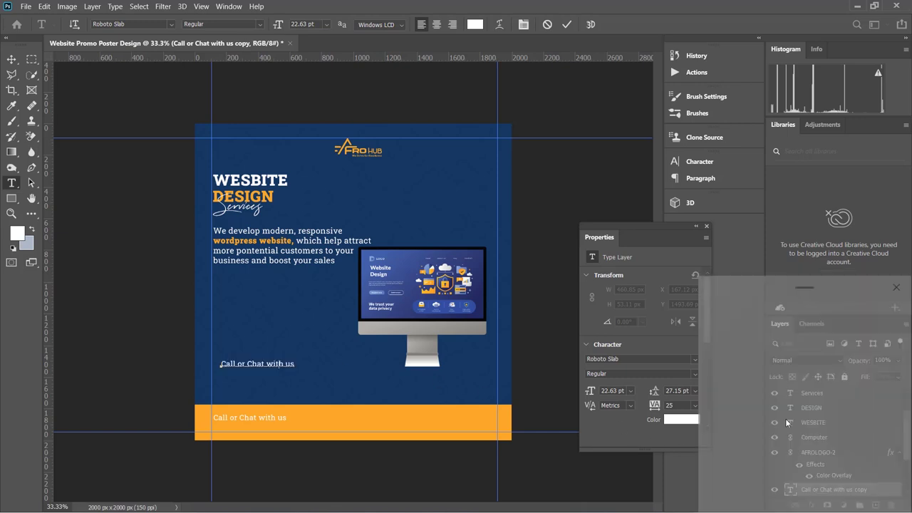
{"action": "left_click", "coordinate": [14, 61]}
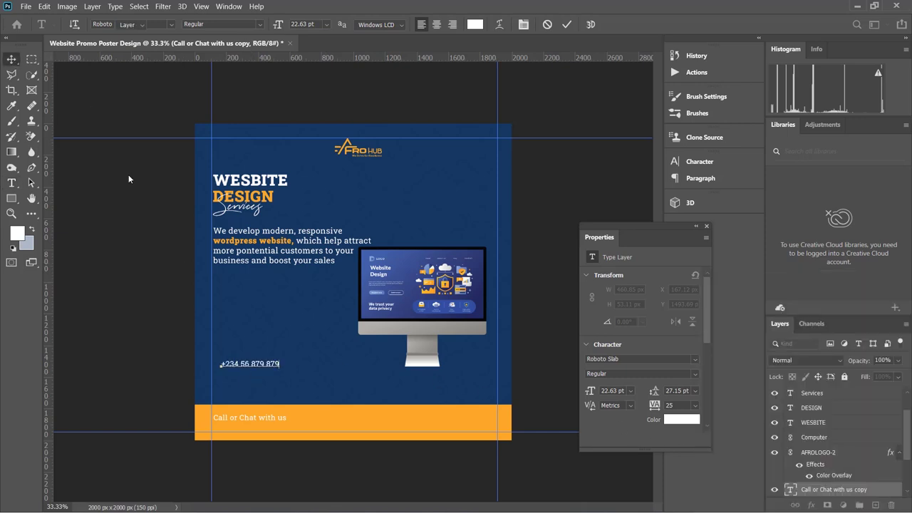
Place the phone number under 'Call or Chat with us', enlarged to 35.22 pt in Roboto Slab Black.
{"action": "left_click_drag", "start_coordinate": [266, 397], "coordinate": [305, 428]}
{"action": "left_click", "coordinate": [589, 25]}
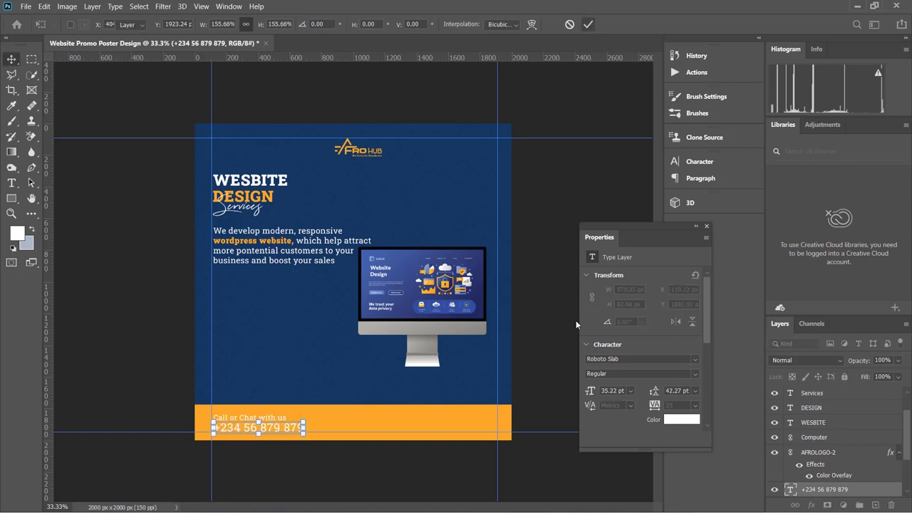
{"action": "key", "text": "Return"}
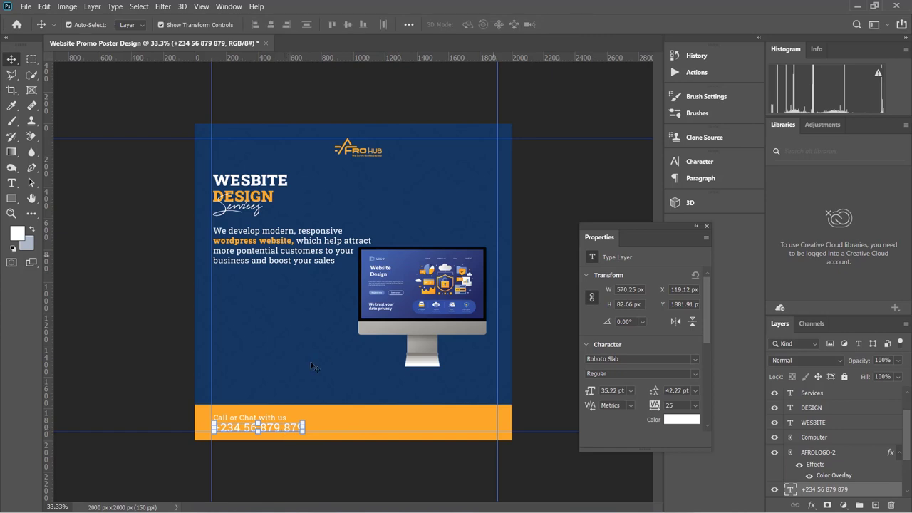
{"action": "double_click", "coordinate": [287, 428]}
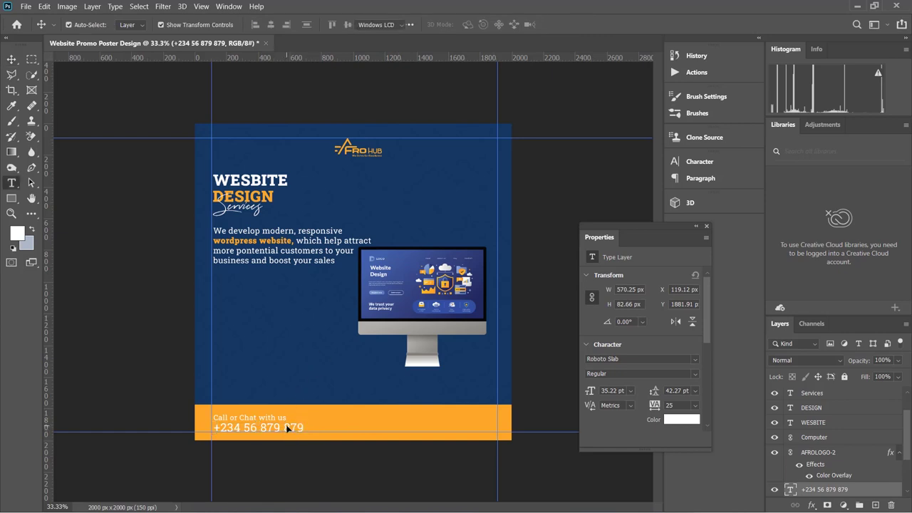
{"action": "key", "text": "ctrl+a"}
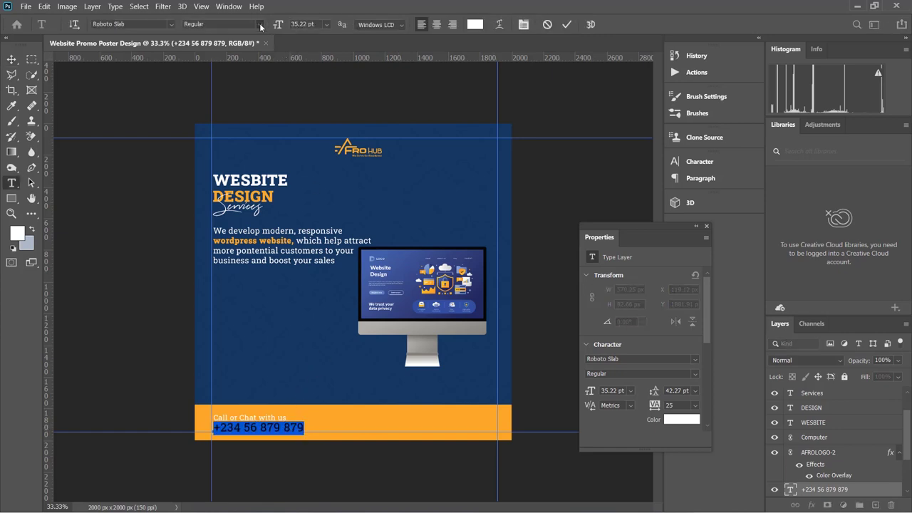
{"action": "left_click", "coordinate": [221, 24]}
{"action": "left_click", "coordinate": [209, 112]}
{"action": "left_click", "coordinate": [567, 24]}
Draw a white 806 × 106 px rounded rectangle on the orange bar's right side, nudged slightly left.
{"action": "key", "text": "v"}
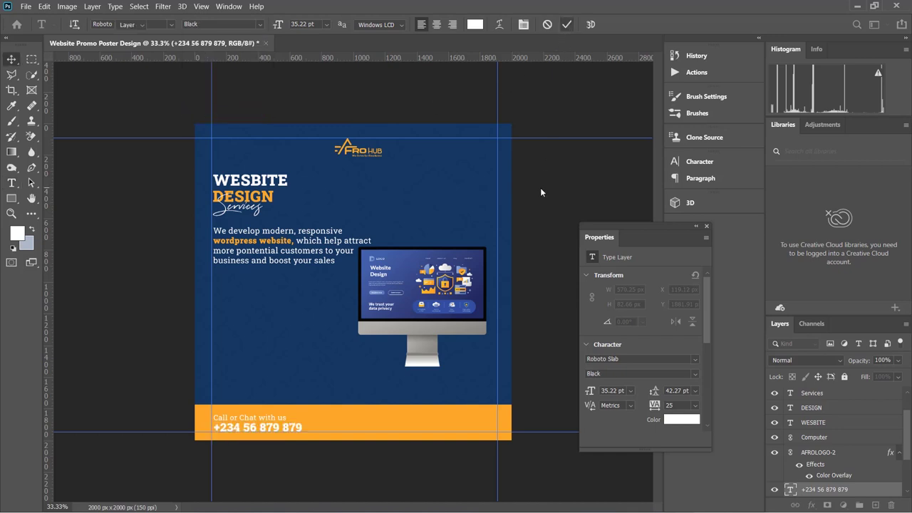
{"action": "left_click", "coordinate": [542, 193]}
{"action": "key", "text": "v"}
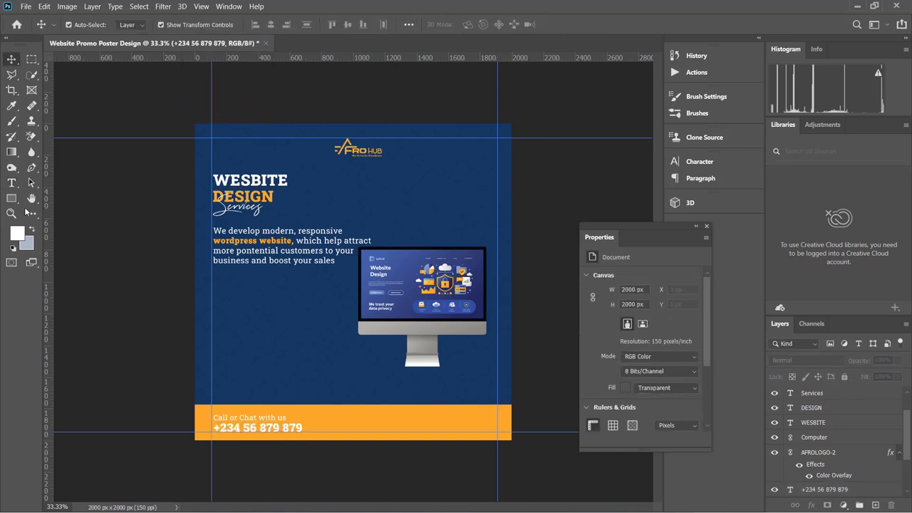
{"action": "left_click", "coordinate": [12, 200]}
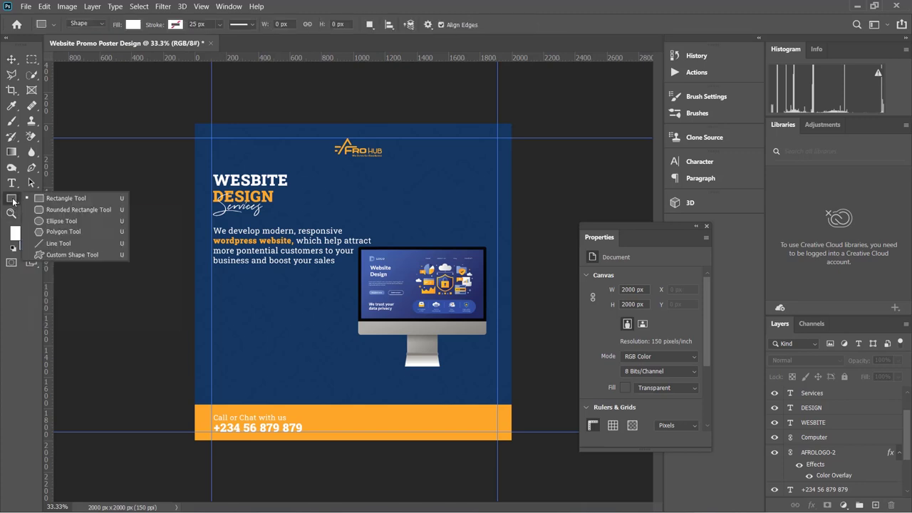
{"action": "left_click", "coordinate": [64, 210]}
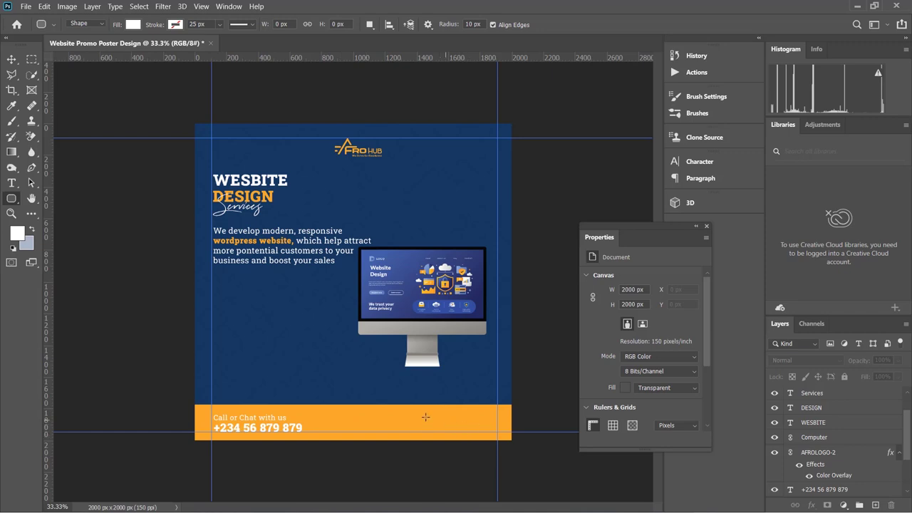
{"action": "left_click_drag", "start_coordinate": [404, 415], "coordinate": [531, 428]}
{"action": "key", "text": "v"}
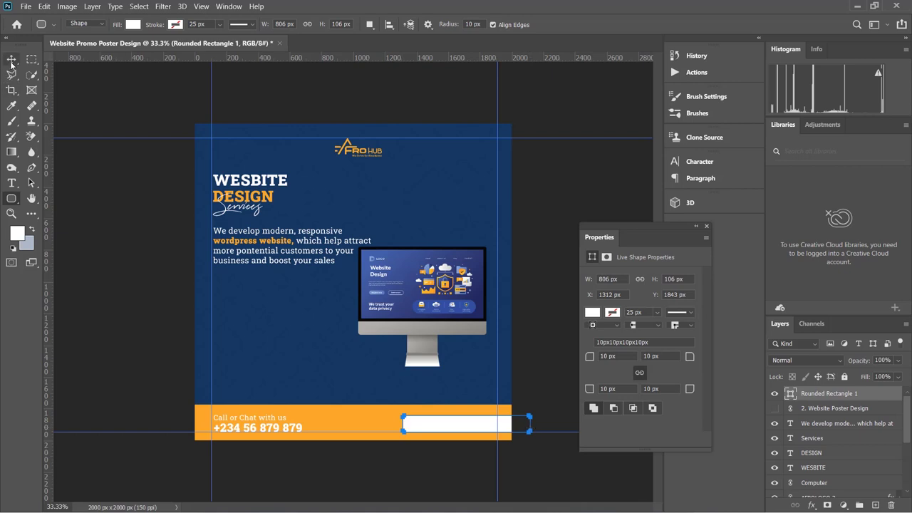
{"action": "left_click_drag", "start_coordinate": [481, 425], "coordinate": [466, 425]}
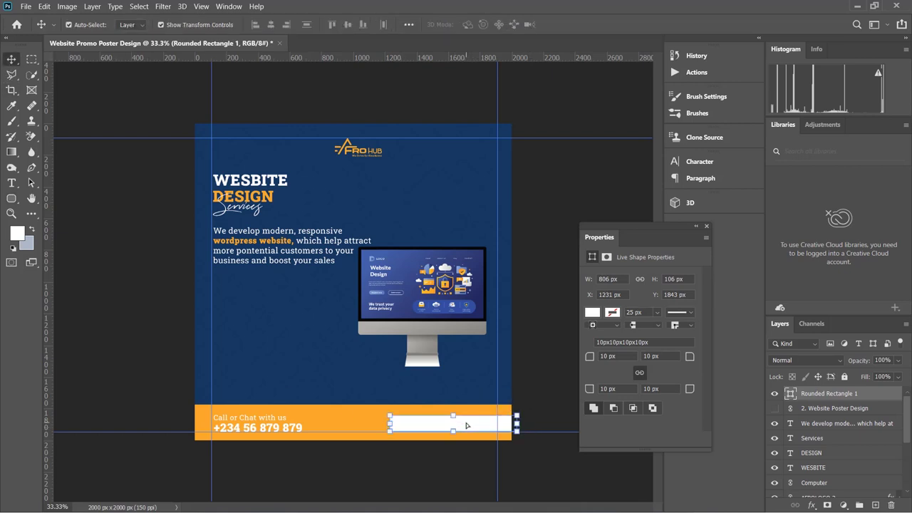
{"action": "left_click", "coordinate": [11, 183]}
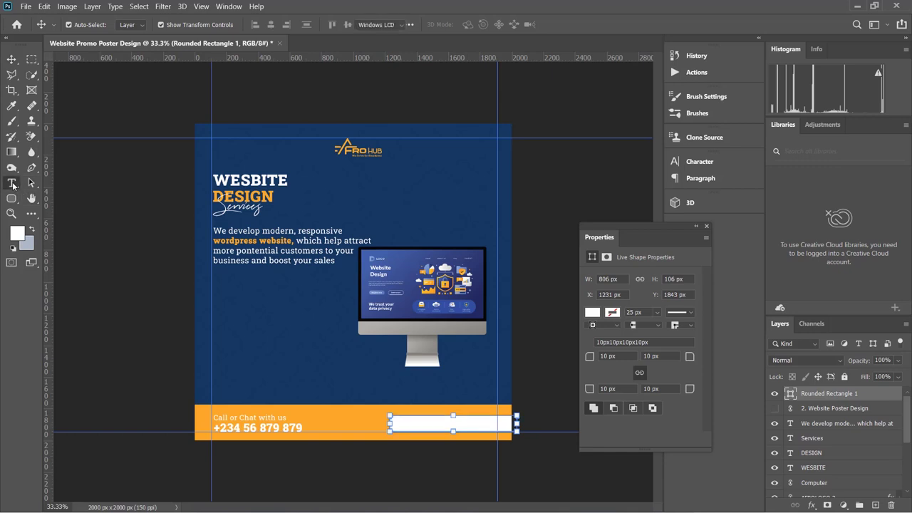
{"action": "left_click", "coordinate": [255, 355]}
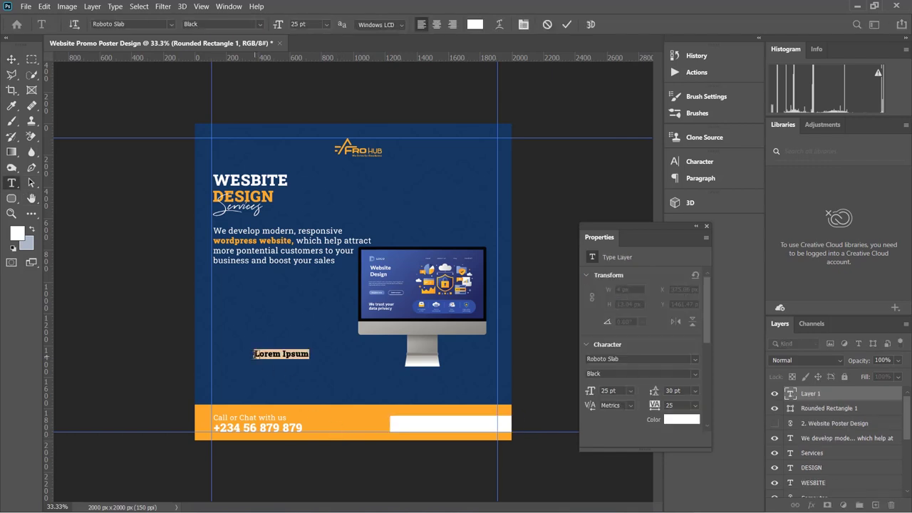
{"action": "key", "text": "super+v"}
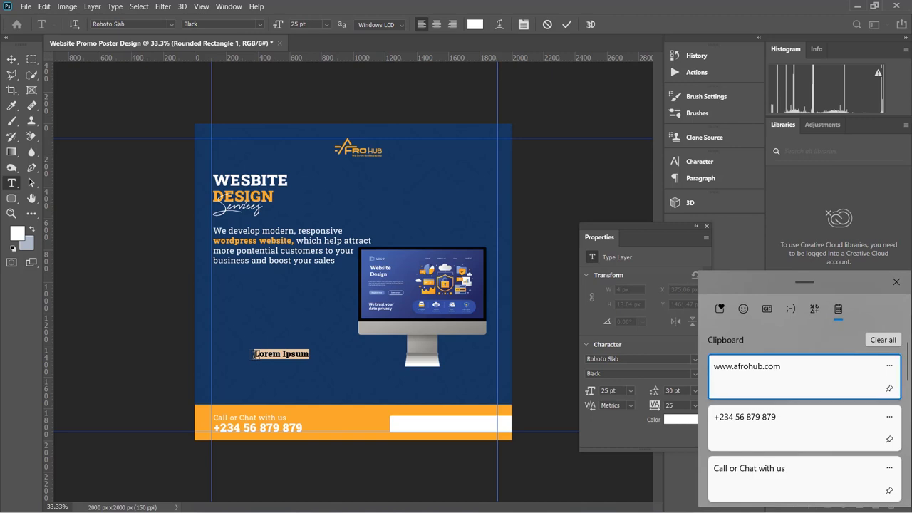
{"action": "left_click", "coordinate": [793, 372]}
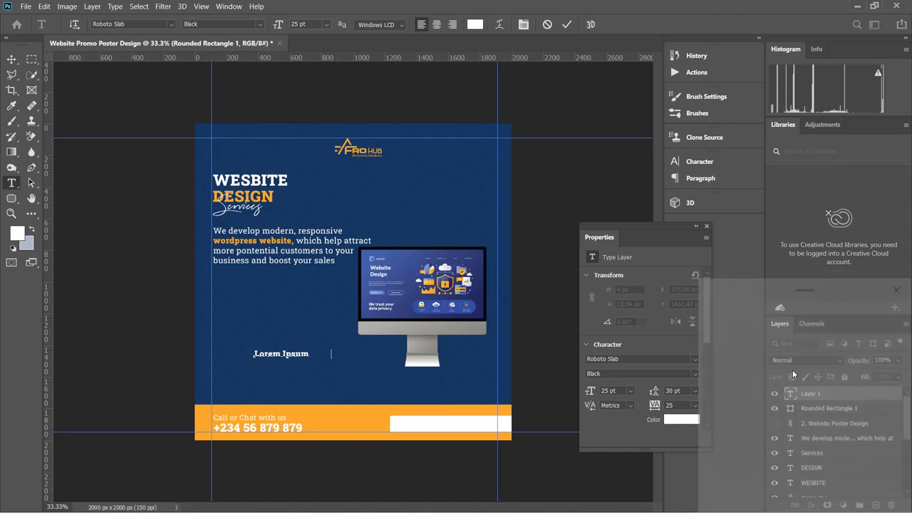
{"action": "left_click", "coordinate": [12, 60]}
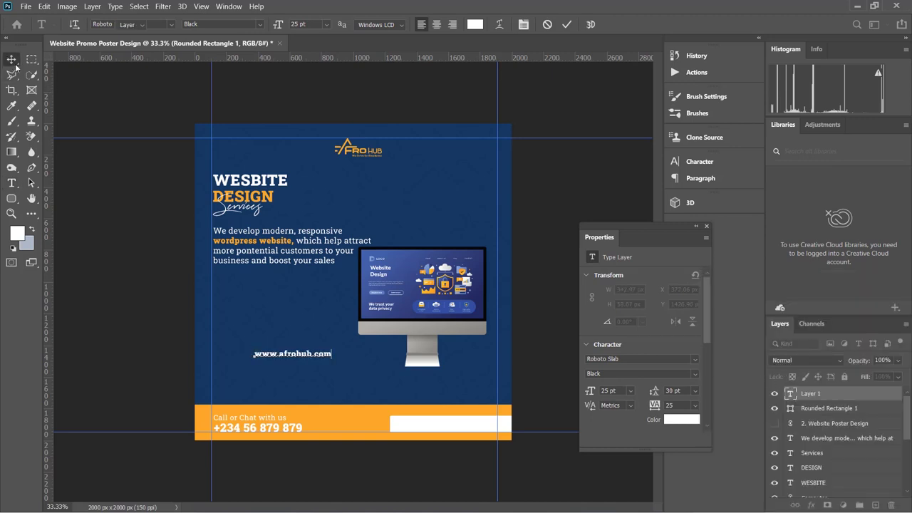
{"action": "left_click_drag", "start_coordinate": [322, 355], "coordinate": [485, 428]}
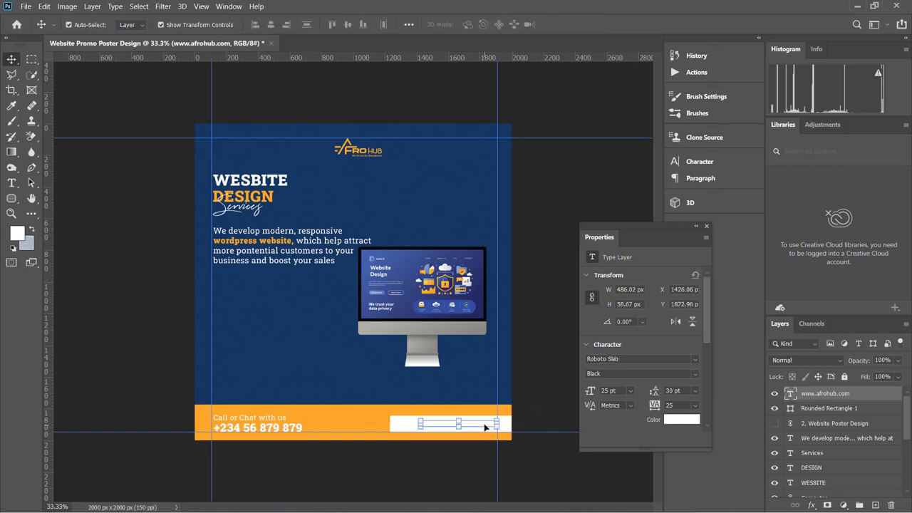
{"action": "key", "text": "t"}
{"action": "left_click", "coordinate": [485, 428]}
{"action": "key", "text": "ctrl+a"}
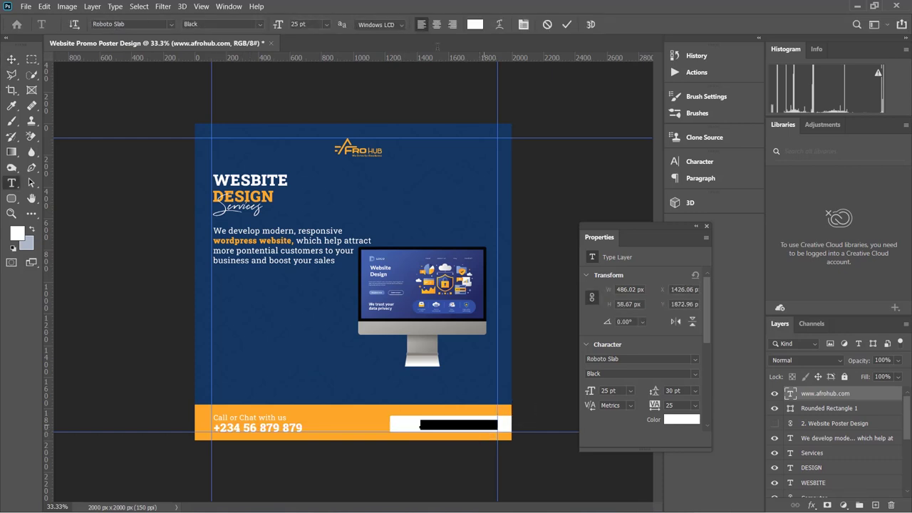
{"action": "left_click", "coordinate": [474, 25]}
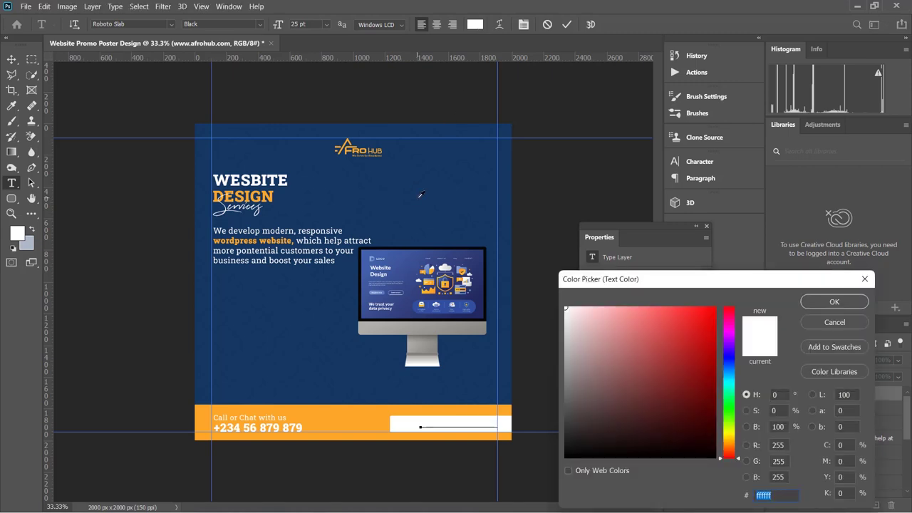
{"action": "left_click", "coordinate": [420, 194]}
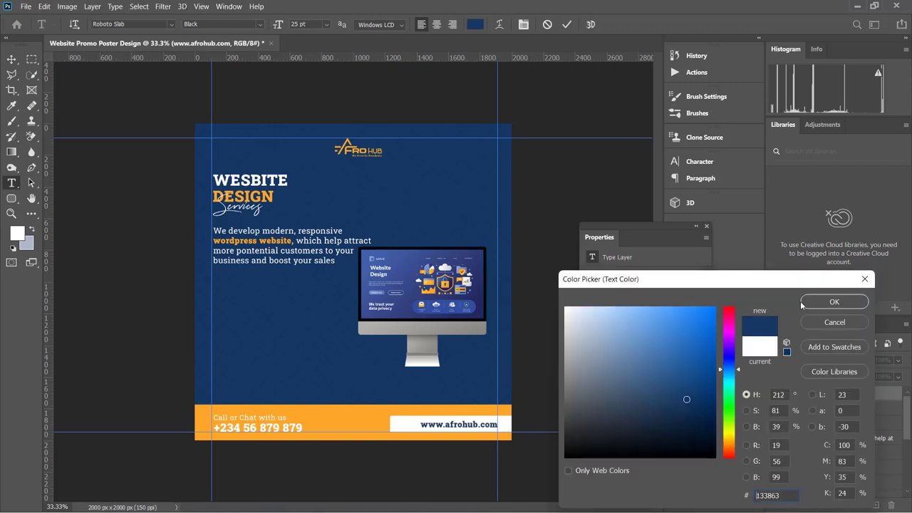
{"action": "left_click", "coordinate": [825, 303]}
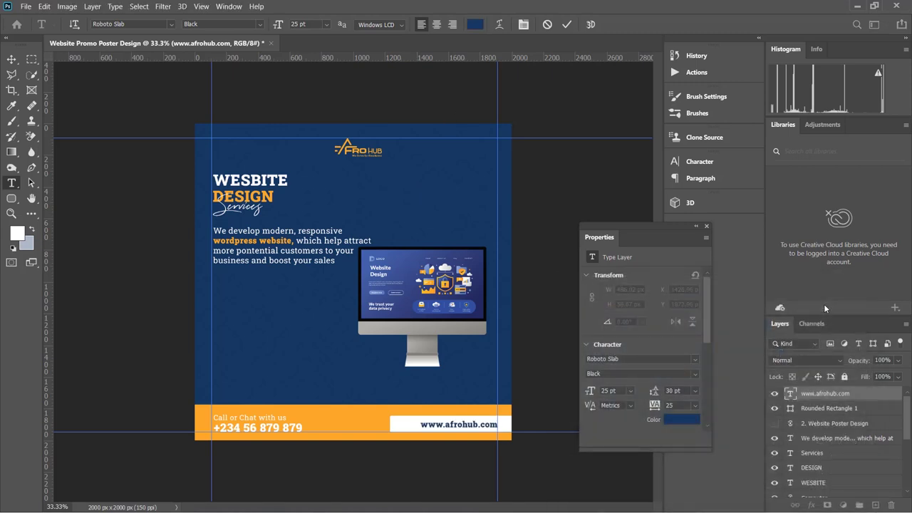
{"action": "left_click", "coordinate": [567, 25]}
{"action": "key", "text": "v"}
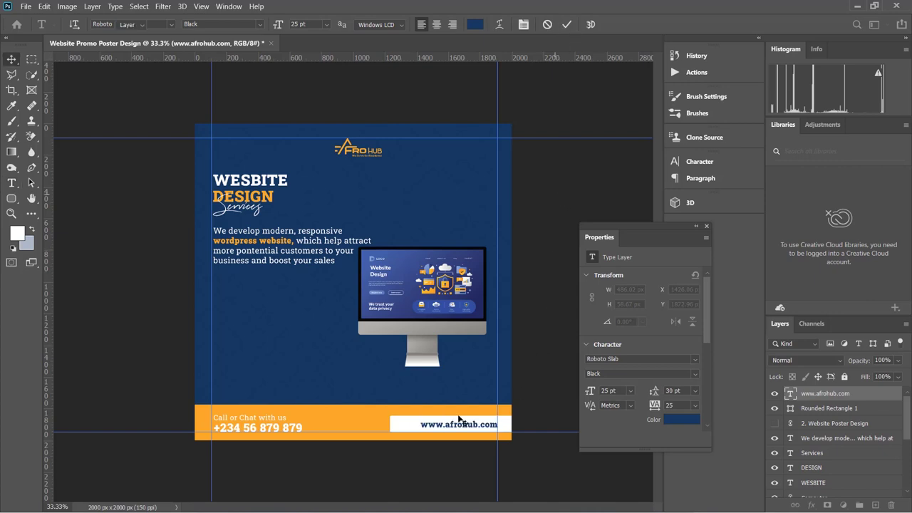
{"action": "left_click", "coordinate": [403, 426]}
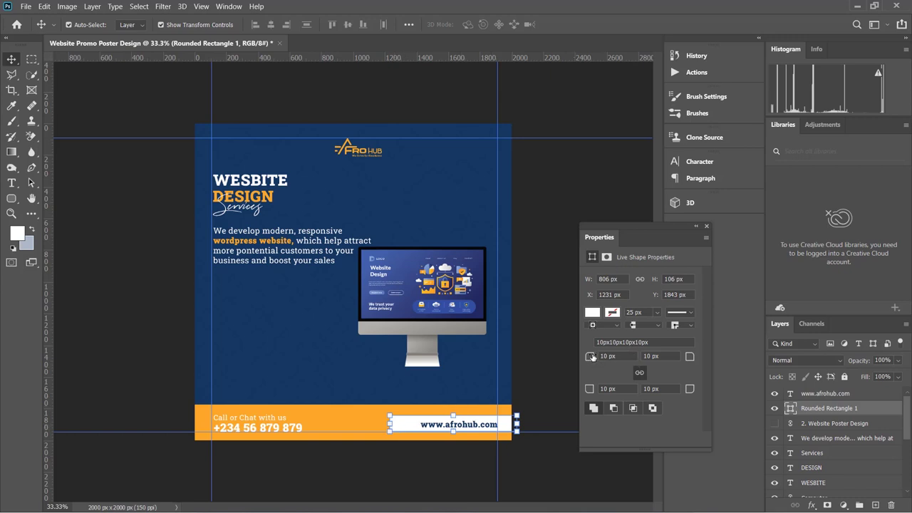
Round the web-address box corners to 130 px and nudge the box slightly right.
{"action": "left_click_drag", "start_coordinate": [591, 356], "coordinate": [734, 356]}
{"action": "left_click", "coordinate": [418, 429]}
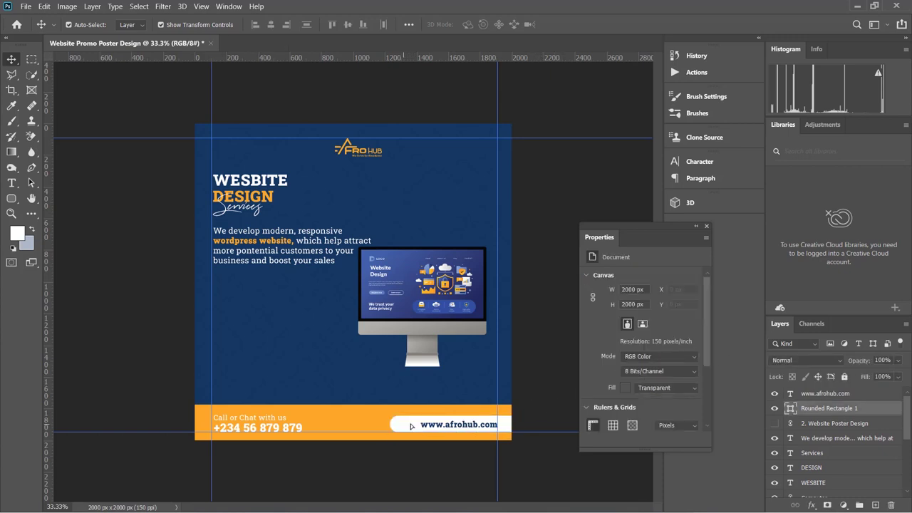
{"action": "left_click_drag", "start_coordinate": [411, 426], "coordinate": [423, 426]}
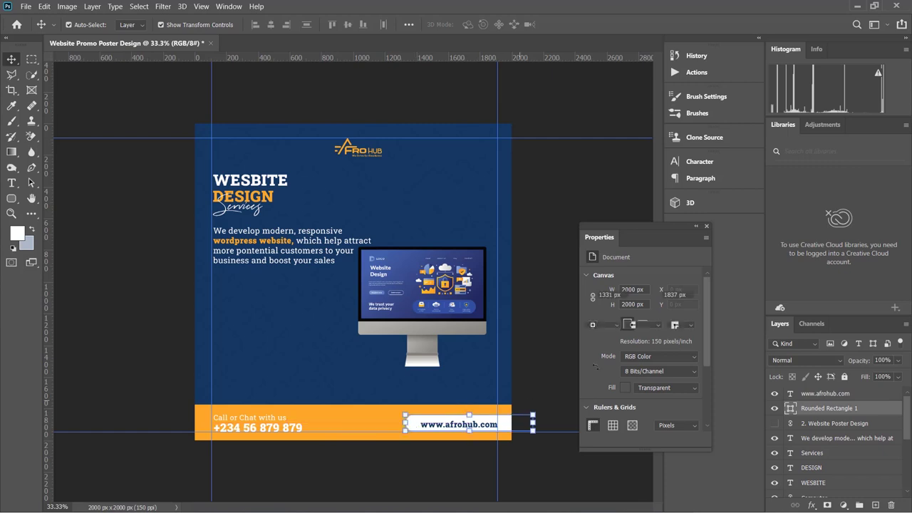
{"action": "left_click", "coordinate": [545, 348]}
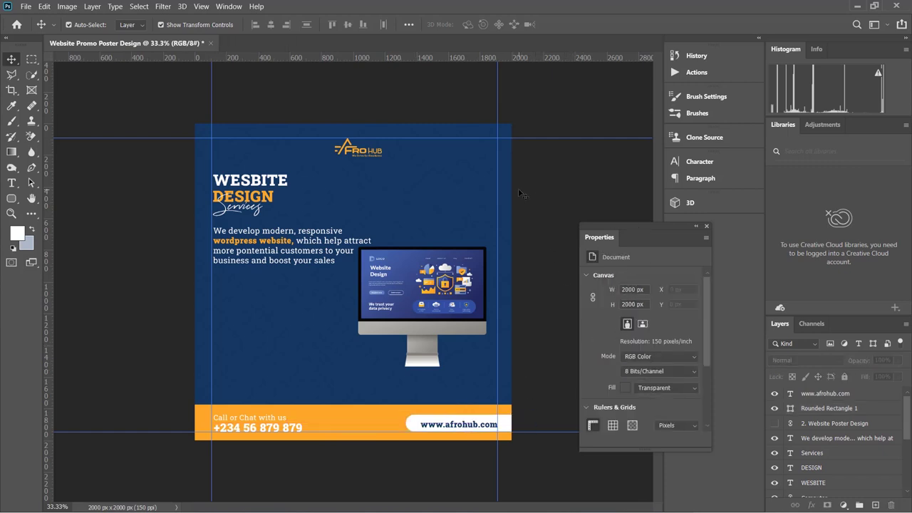
Show the Character panel, set to Roboto Slab Black 25 pt with 30 pt leading.
{"action": "left_click", "coordinate": [229, 6]}
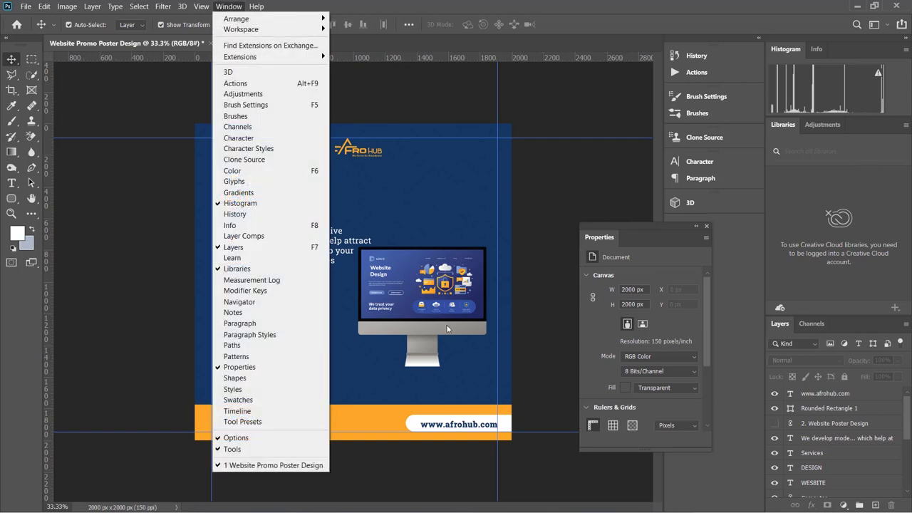
{"action": "left_click", "coordinate": [649, 235]}
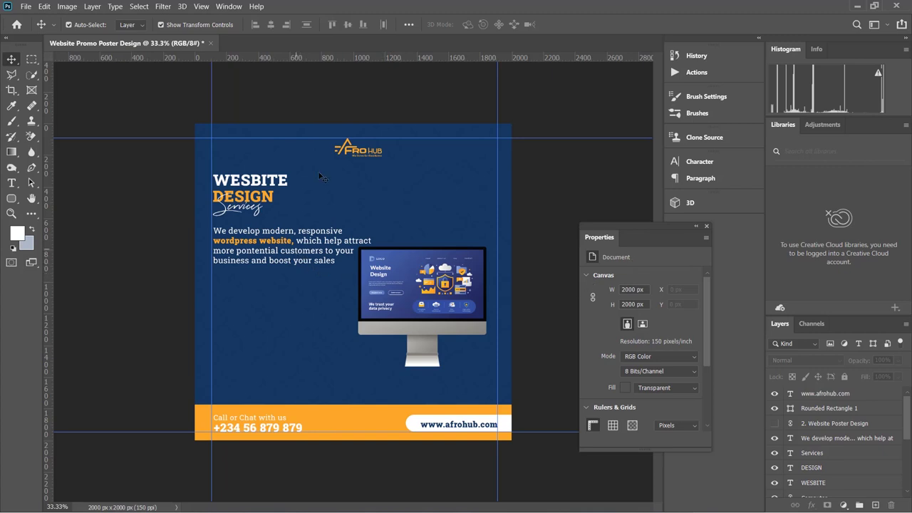
{"action": "left_click", "coordinate": [226, 6]}
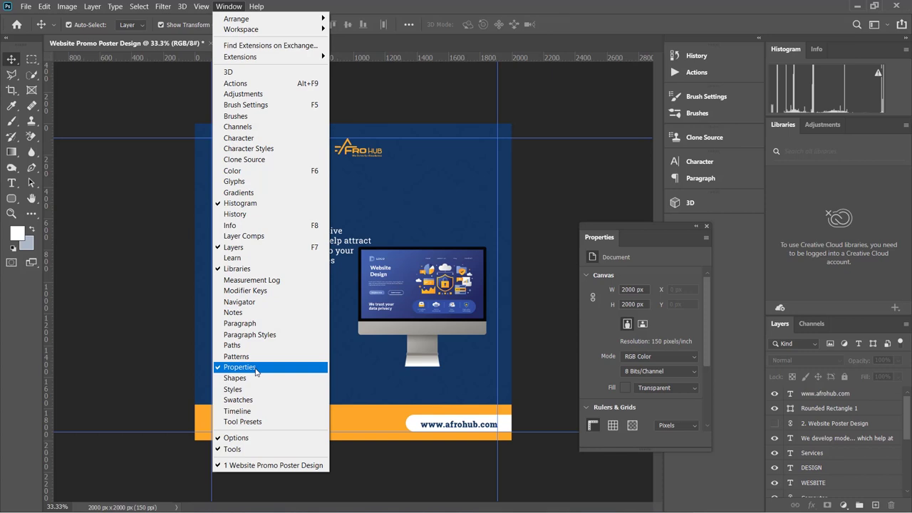
{"action": "left_click", "coordinate": [254, 138]}
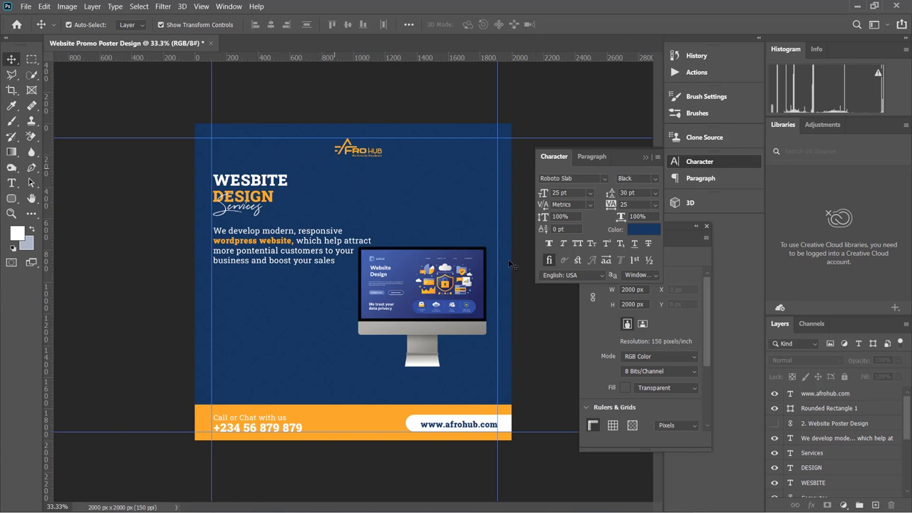
{"action": "key", "text": "super"}
Review the Word copy's feature list (Domain and Hosting, SSL) and return to Photoshop.
{"action": "key", "text": "Escape"}
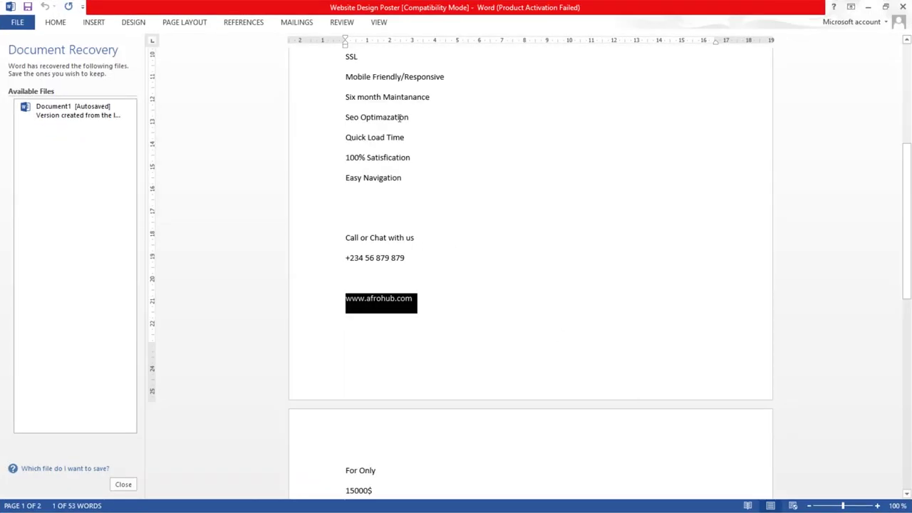
{"action": "scroll", "coordinate": [399, 118], "scroll_direction": "up", "scroll_amount": 3}
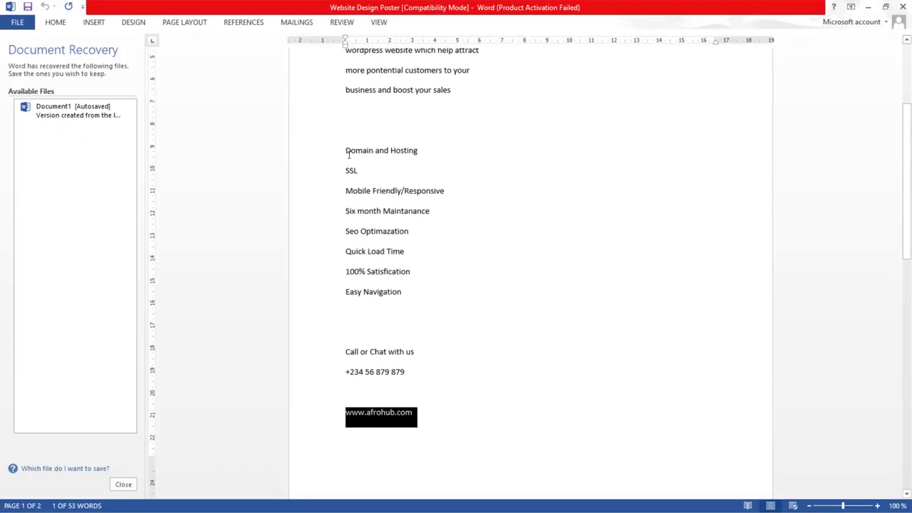
{"action": "scroll", "coordinate": [346, 150], "scroll_direction": "up", "scroll_amount": 1}
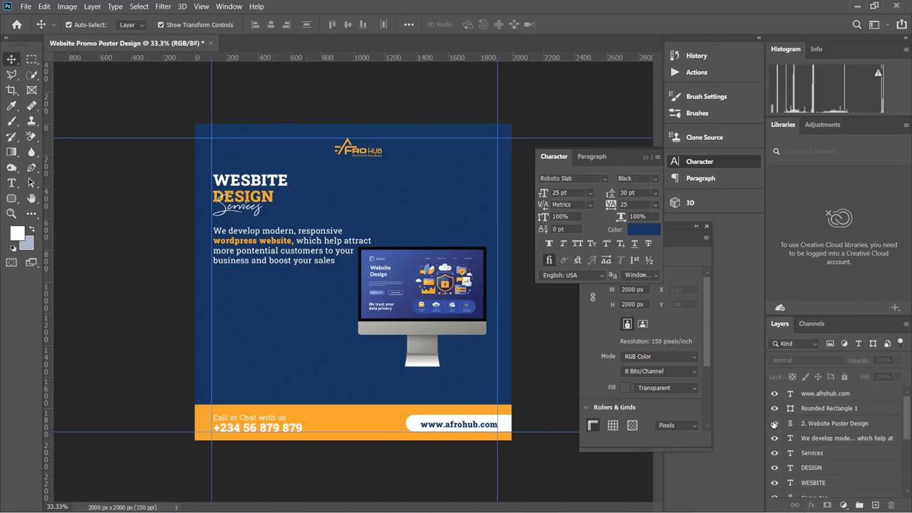
Type a 'Package Features' heading below the paragraph in orange fba826.
{"action": "left_click", "coordinate": [775, 423]}
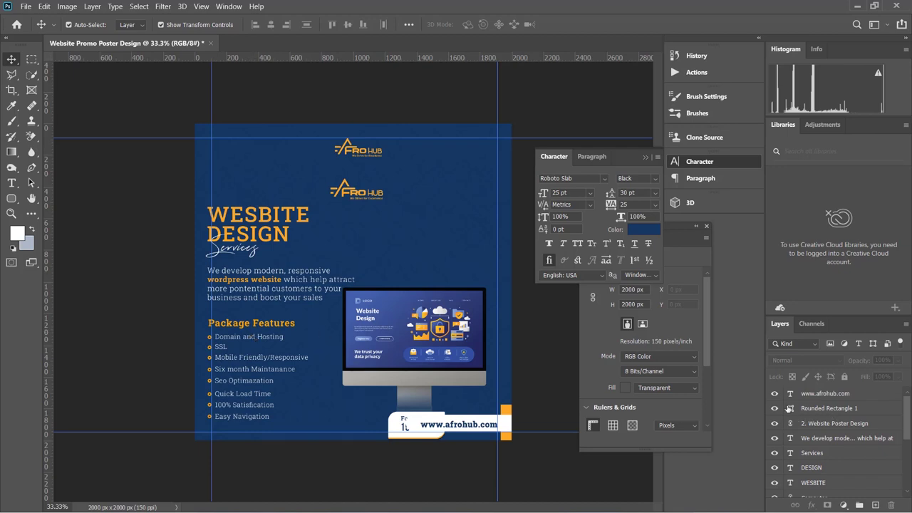
{"action": "left_click", "coordinate": [819, 424]}
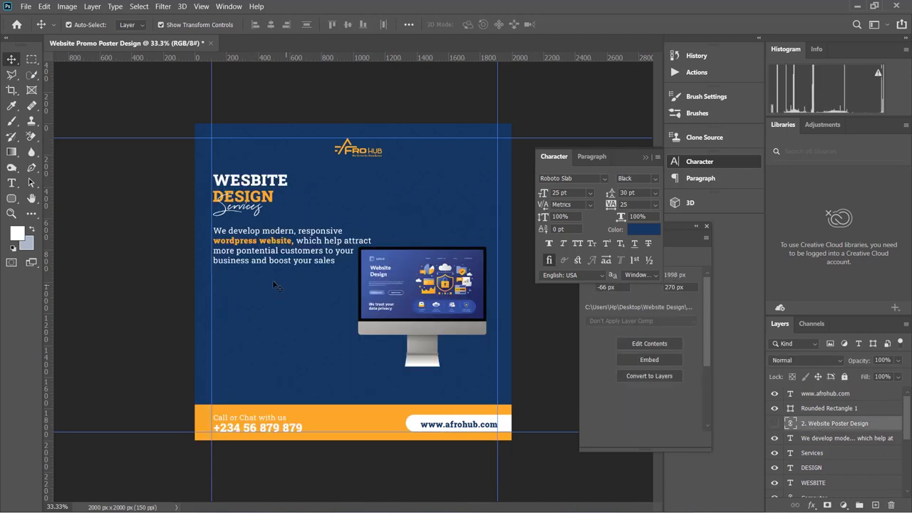
{"action": "key", "text": "t"}
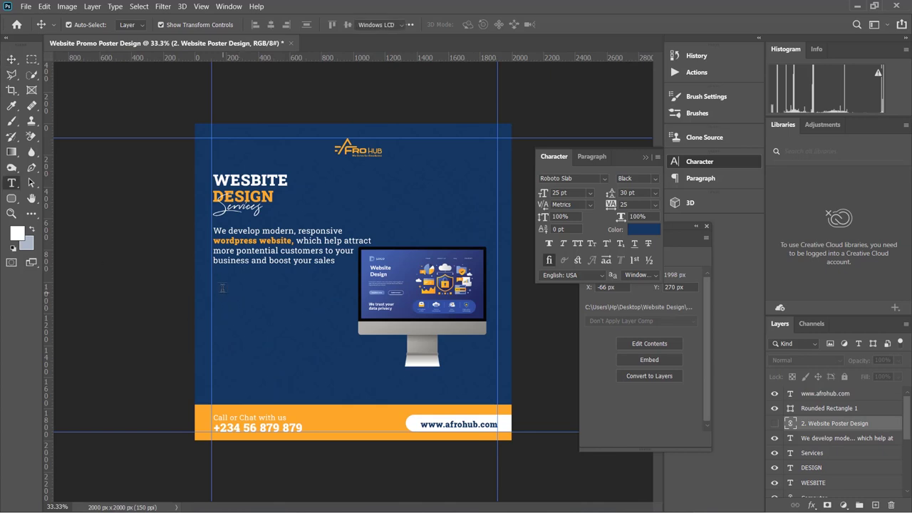
{"action": "left_click", "coordinate": [220, 284]}
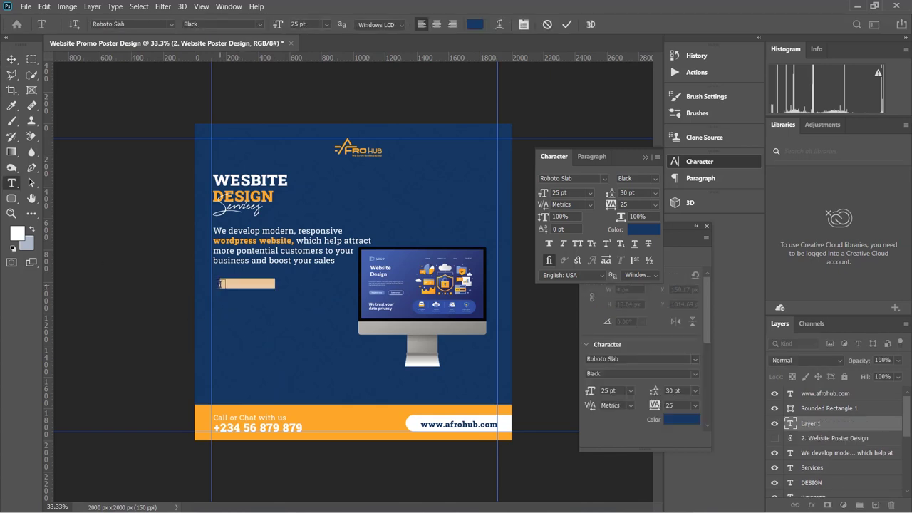
{"action": "key", "text": "BackSpace"}
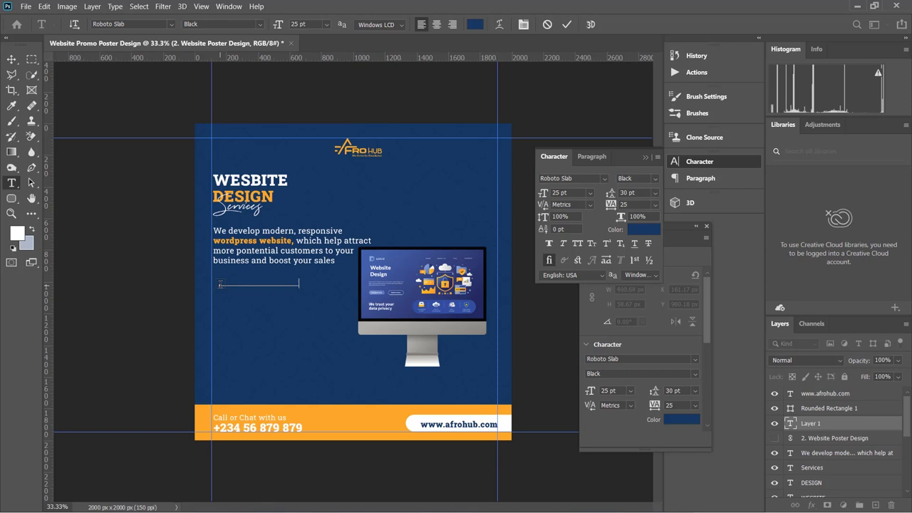
{"action": "key", "text": "ctrl+a"}
{"action": "left_click", "coordinate": [474, 24]}
{"action": "left_click", "coordinate": [357, 412]}
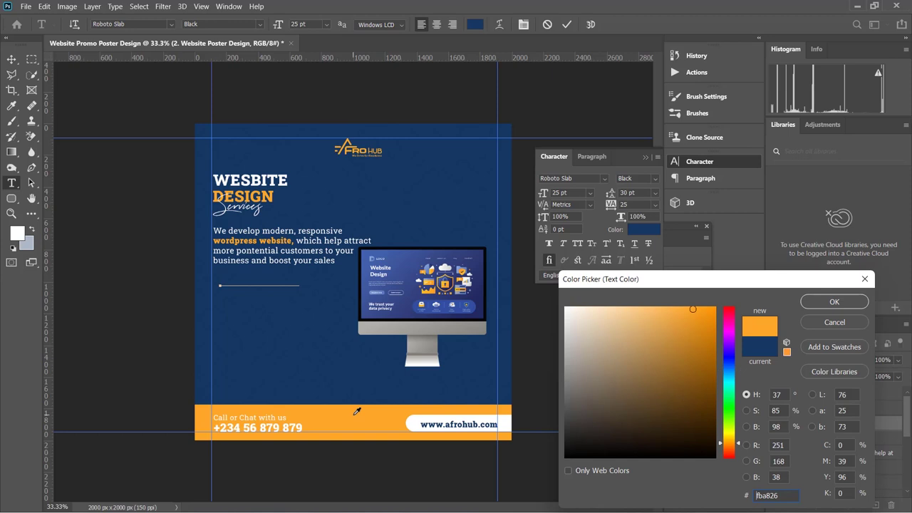
{"action": "left_click", "coordinate": [834, 301]}
{"action": "left_click", "coordinate": [567, 25]}
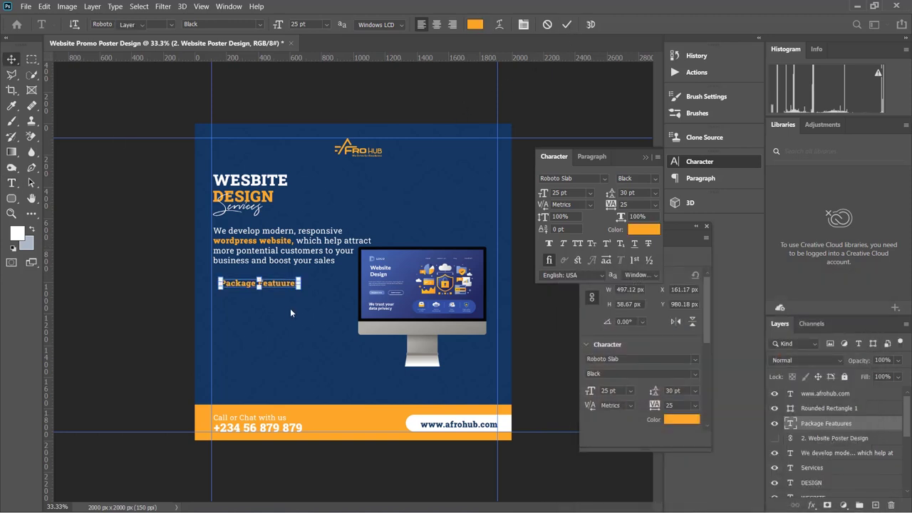
Scale the heading to about 126% and position it under the paragraph.
{"action": "key", "text": "ctrl+t"}
{"action": "left_click_drag", "start_coordinate": [321, 283], "coordinate": [348, 284]}
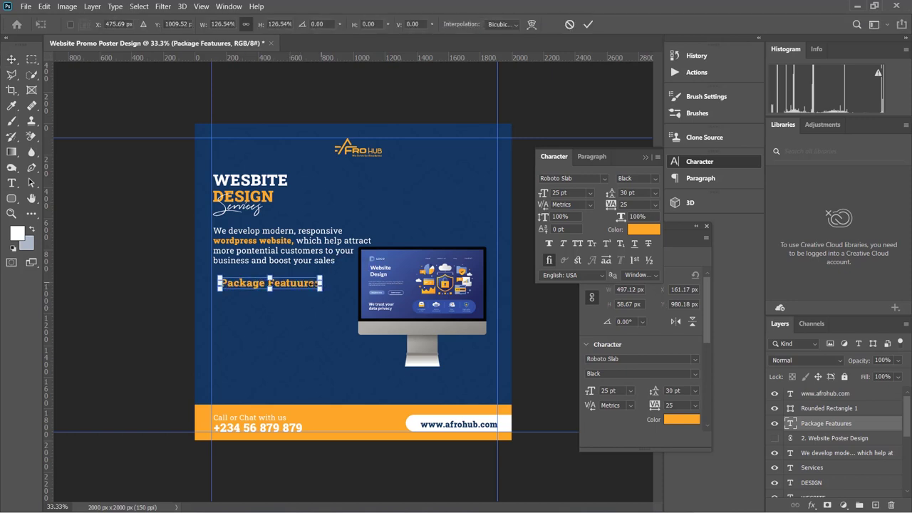
{"action": "left_click_drag", "start_coordinate": [276, 286], "coordinate": [276, 294]}
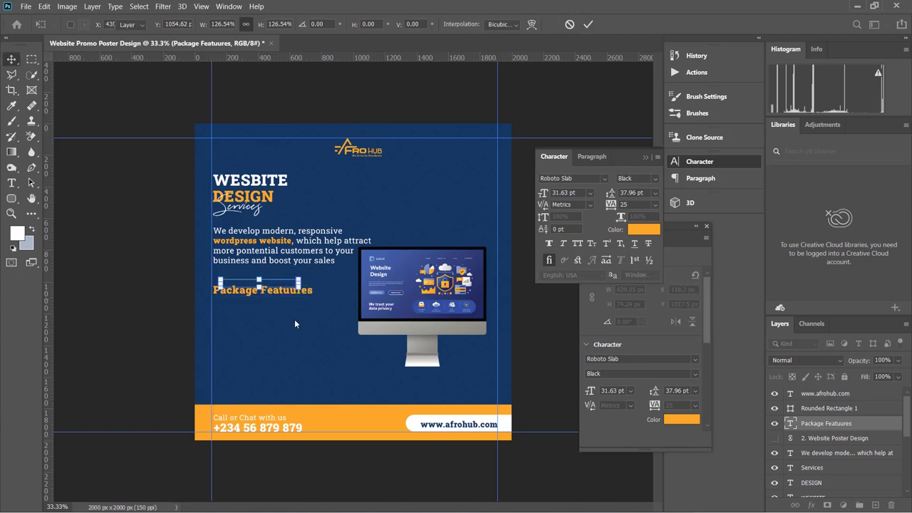
{"action": "key", "text": "Return"}
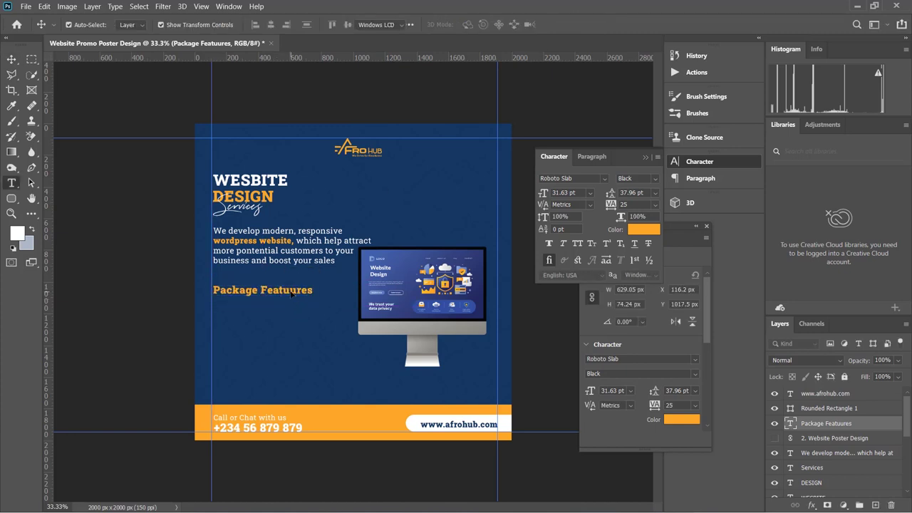
Fix the 'Featuures' typo in the heading and show the reference layout again.
{"action": "double_click", "coordinate": [291, 291]}
{"action": "left_click", "coordinate": [291, 291]}
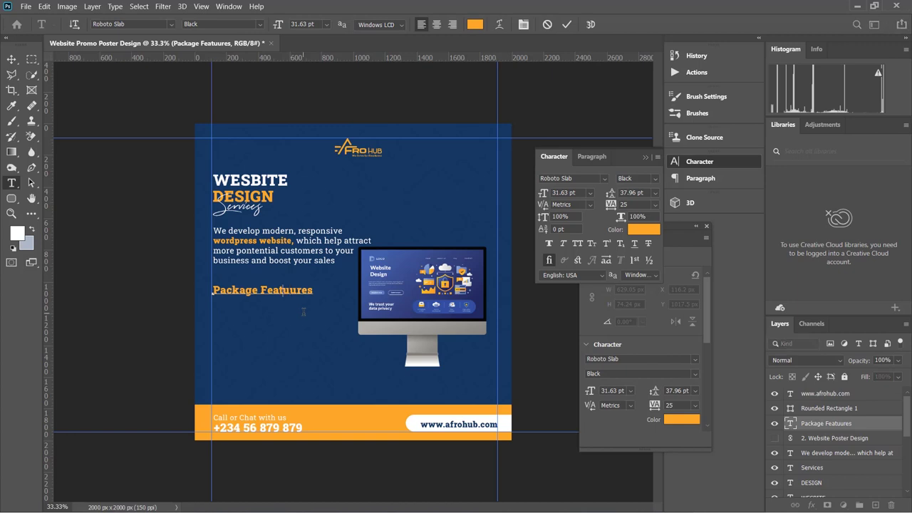
{"action": "key", "text": "BackSpace"}
{"action": "left_click", "coordinate": [566, 26]}
{"action": "key", "text": "v"}
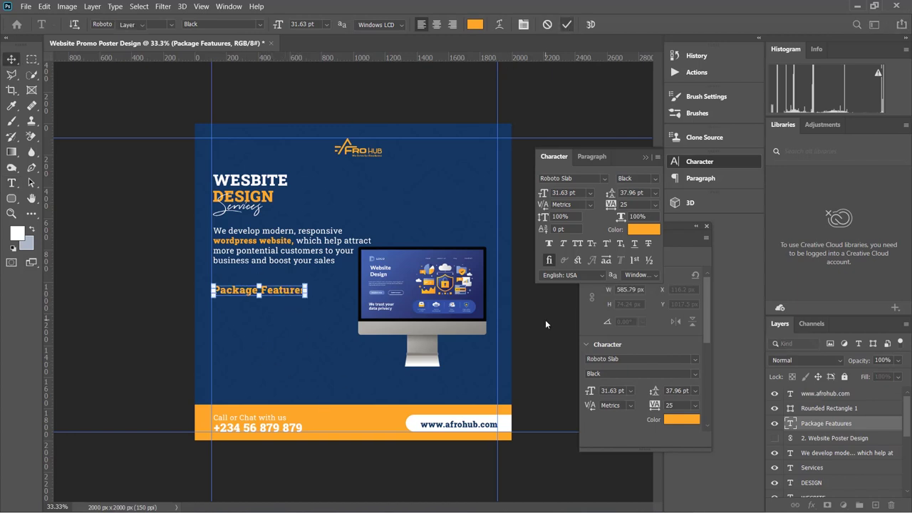
{"action": "left_click", "coordinate": [546, 319]}
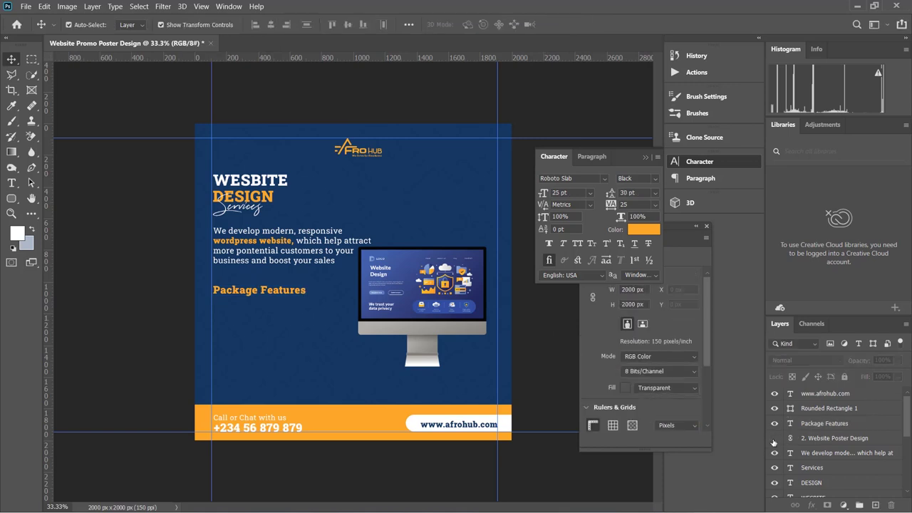
{"action": "left_click", "coordinate": [775, 438]}
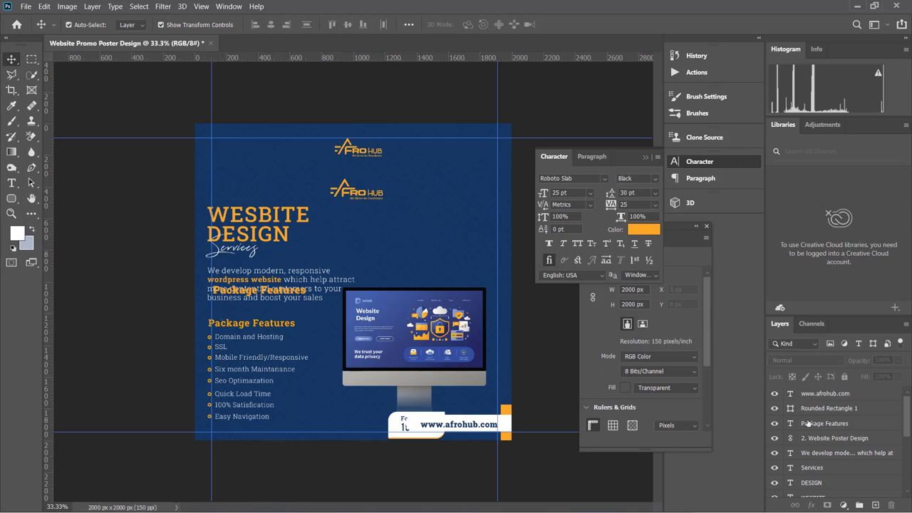
Hide the '2. Website Poster Design' reference layer and scroll back down the poster.
{"action": "left_click", "coordinate": [296, 347]}
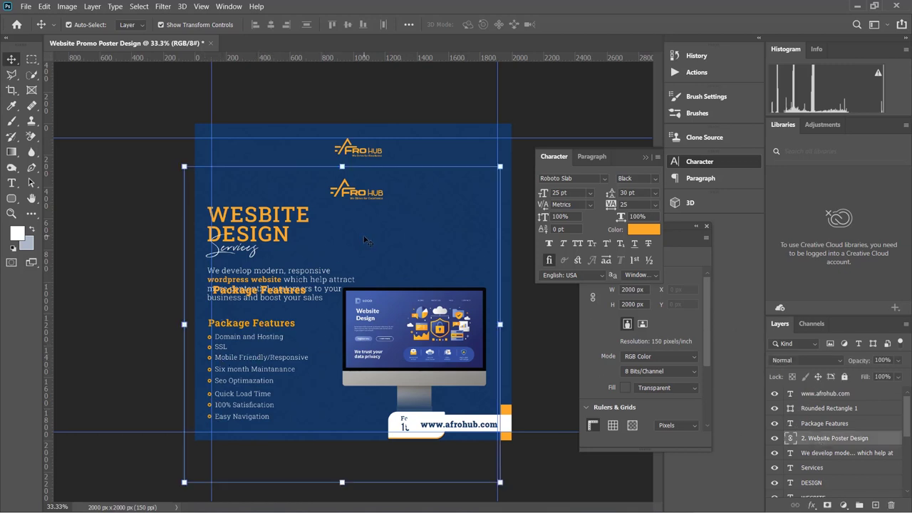
{"action": "left_click", "coordinate": [774, 439]}
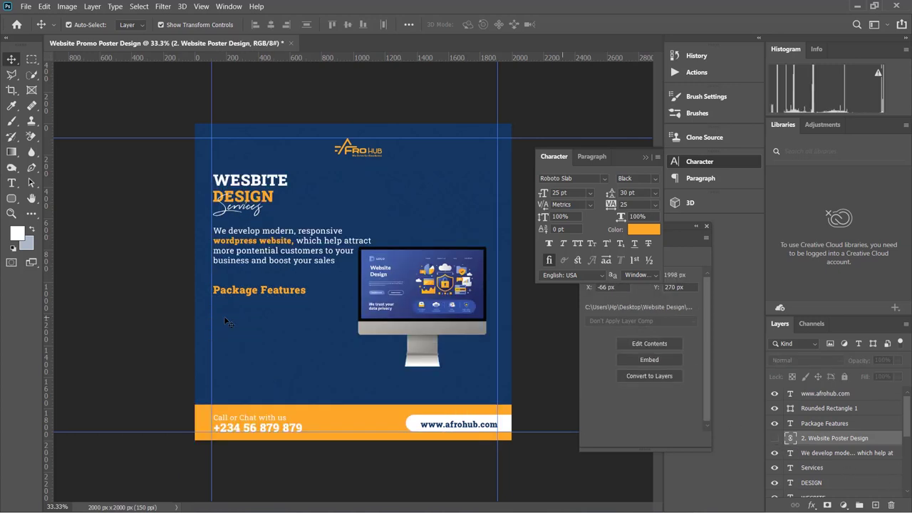
{"action": "scroll", "coordinate": [239, 323], "scroll_direction": "up", "scroll_amount": 1}
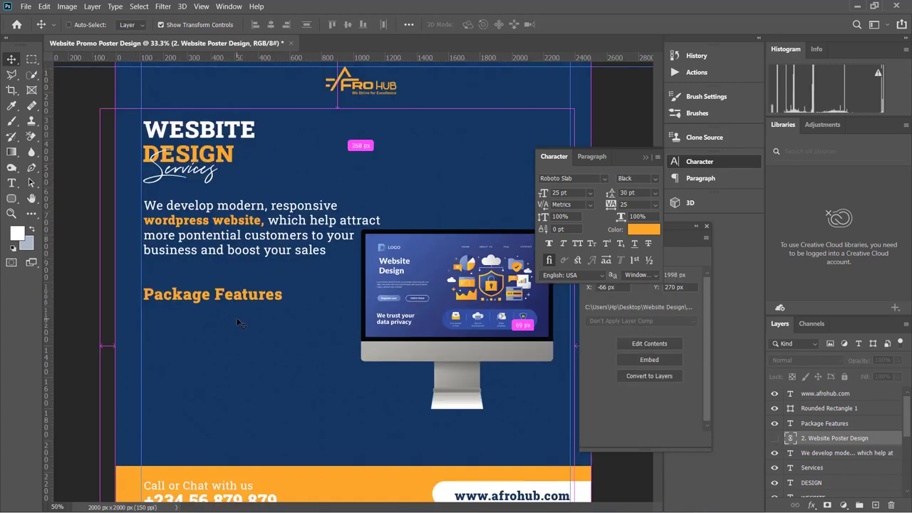
{"action": "scroll", "coordinate": [242, 325], "scroll_direction": "down", "scroll_amount": 4}
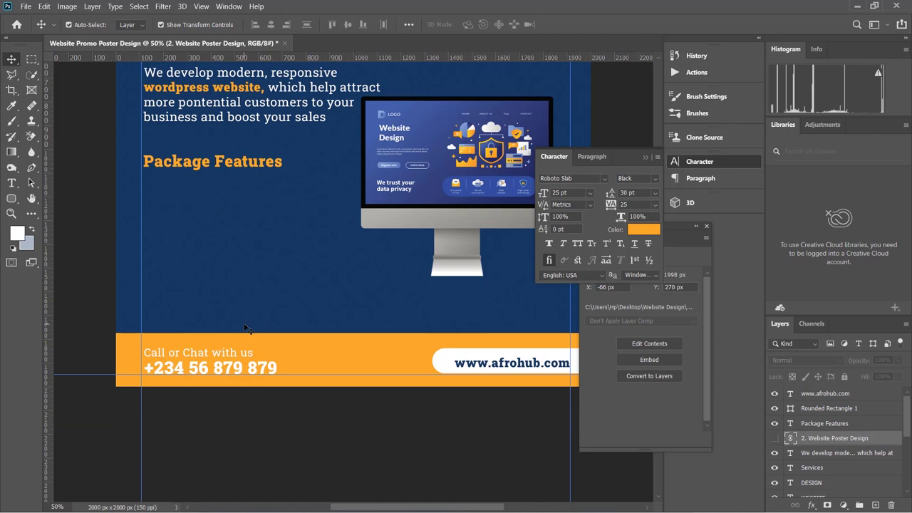
Draw a small 32 px circle below Package Features with no fill and an orange stroke.
{"action": "left_click", "coordinate": [10, 198]}
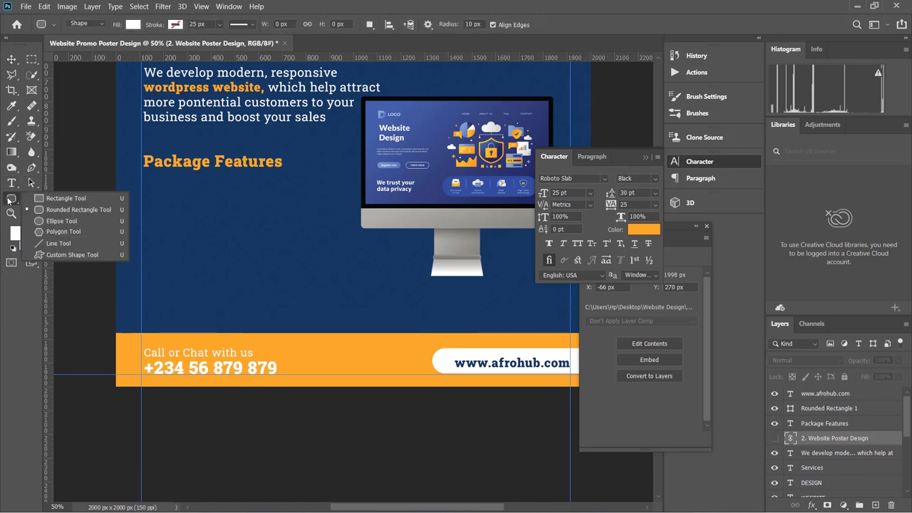
{"action": "left_click", "coordinate": [63, 225]}
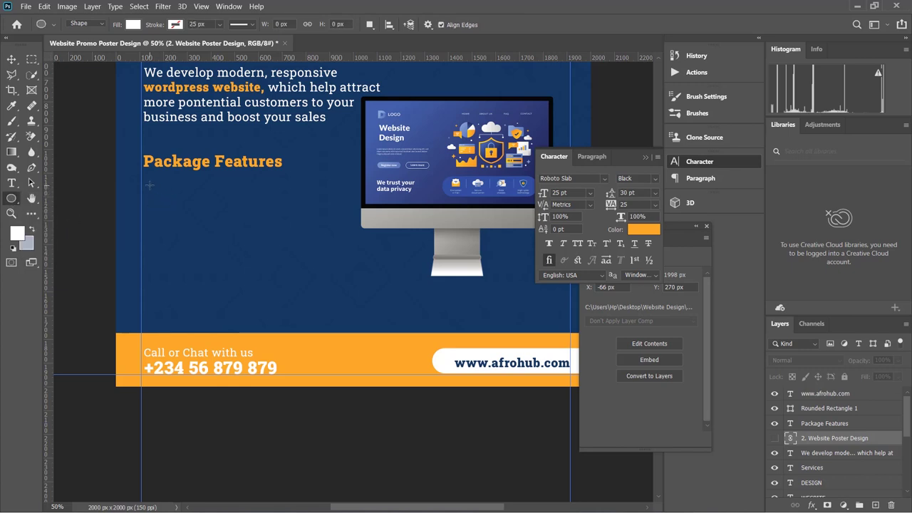
{"action": "mouse_move", "coordinate": [150, 185]}
{"action": "left_mouse_down"}
{"action": "mouse_move", "coordinate": [160, 194]}
{"action": "mouse_move", "coordinate": [152, 187]}
{"action": "left_mouse_up"}
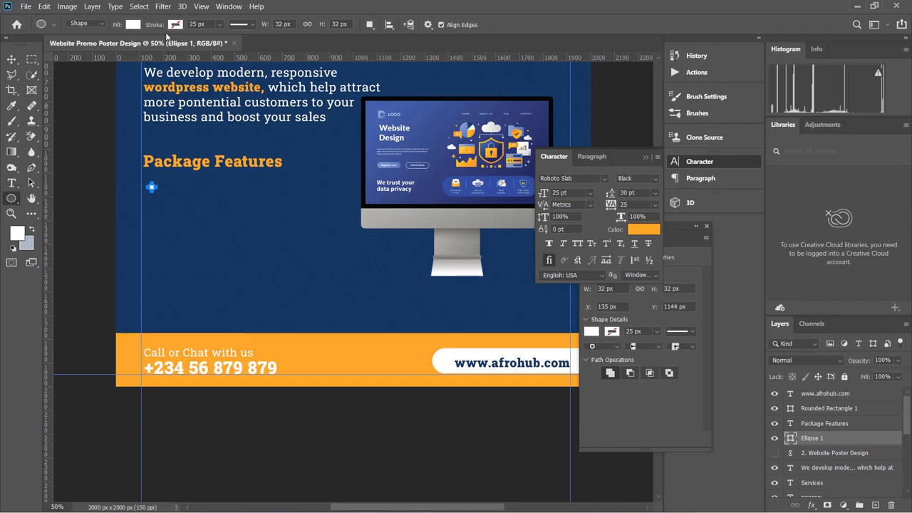
{"action": "left_click", "coordinate": [133, 24]}
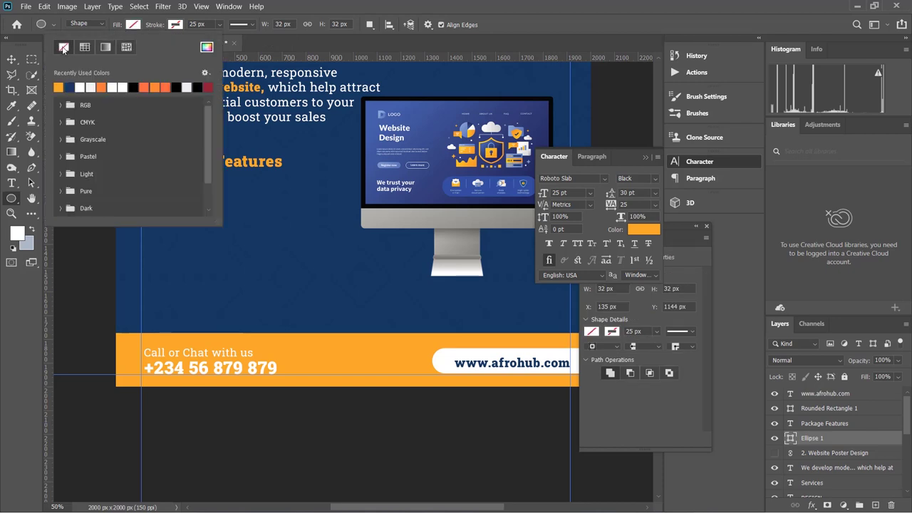
{"action": "left_click", "coordinate": [177, 26]}
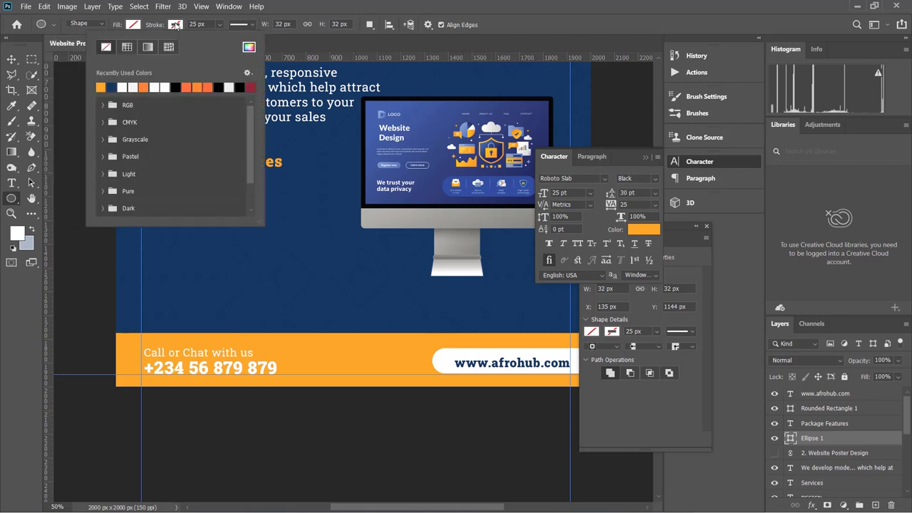
{"action": "left_click", "coordinate": [102, 86]}
{"action": "left_click", "coordinate": [11, 59]}
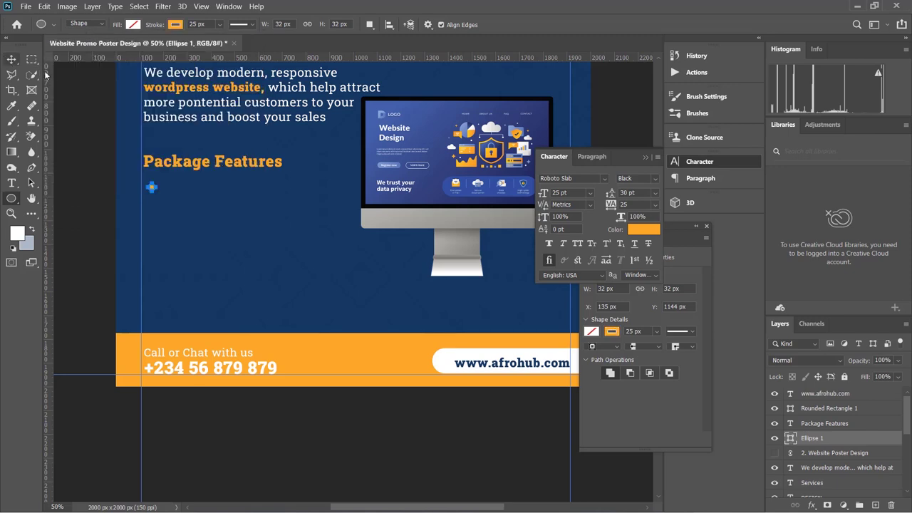
{"action": "left_click", "coordinate": [107, 214]}
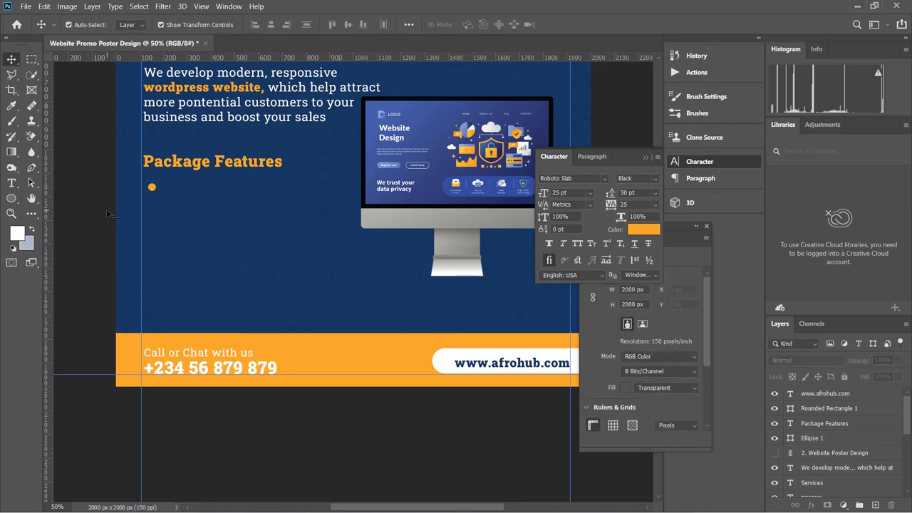
Zoom to 100% on the bullet circle and set its outline width to 7 px.
{"action": "key", "text": "ctrl+plus"}
{"action": "key", "text": "ctrl+plus"}
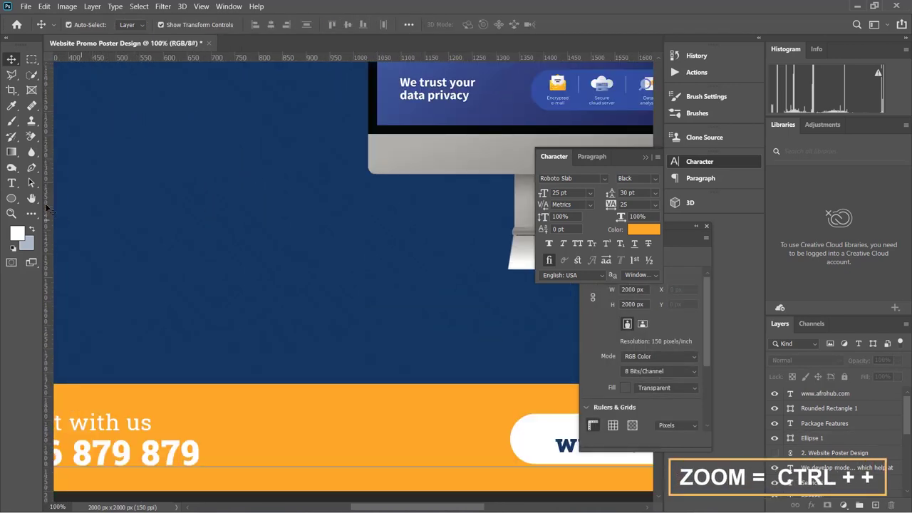
{"action": "left_click", "coordinate": [32, 199]}
{"action": "left_click_drag", "start_coordinate": [121, 132], "coordinate": [414, 259]}
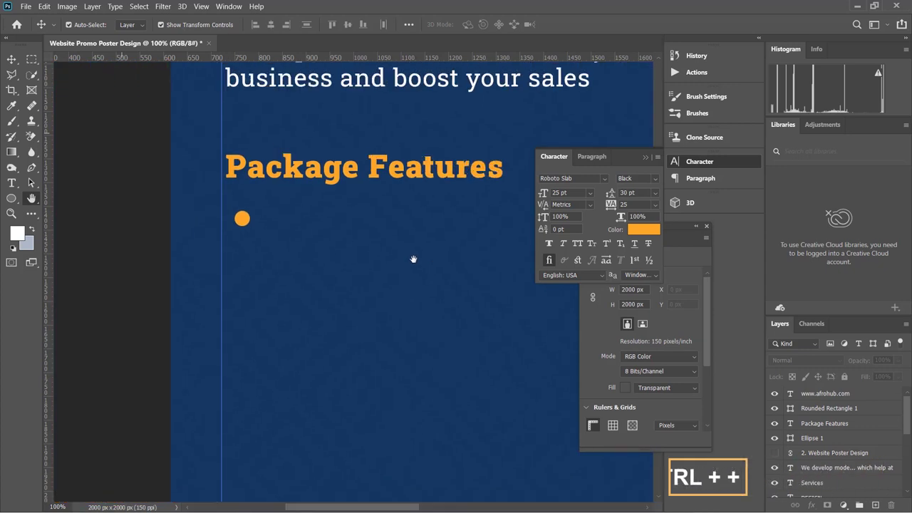
{"action": "key", "text": "v"}
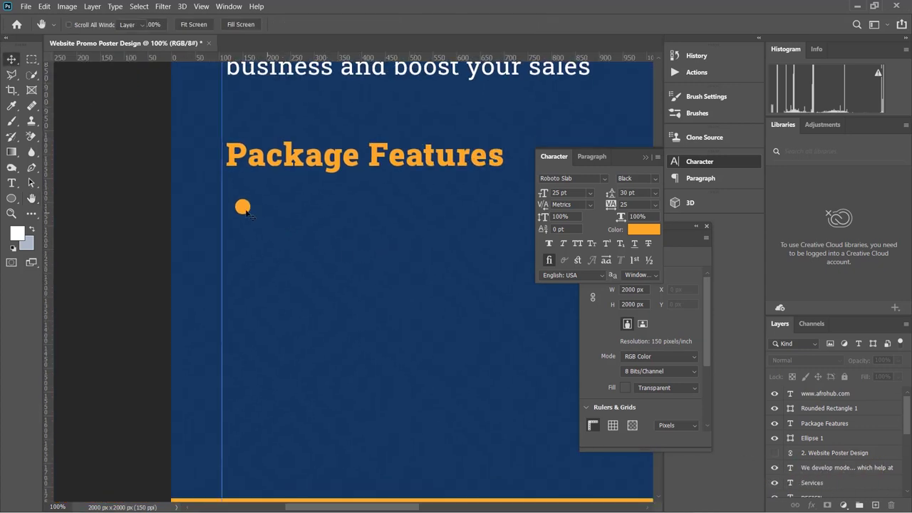
{"action": "left_click", "coordinate": [243, 208]}
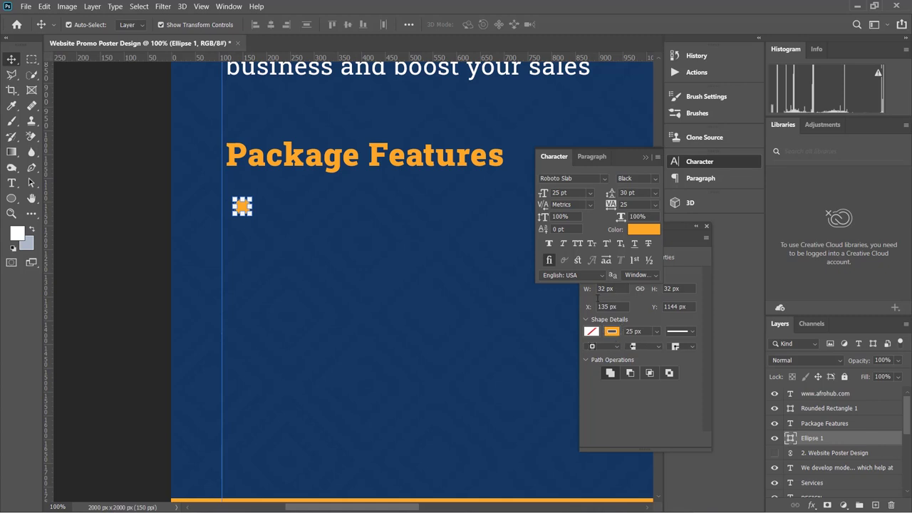
{"action": "left_click", "coordinate": [646, 156]}
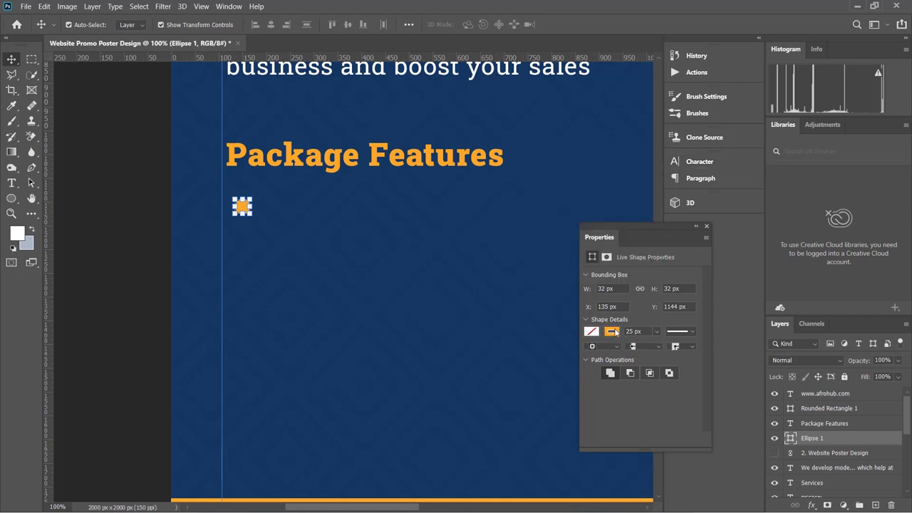
{"action": "left_click", "coordinate": [656, 331]}
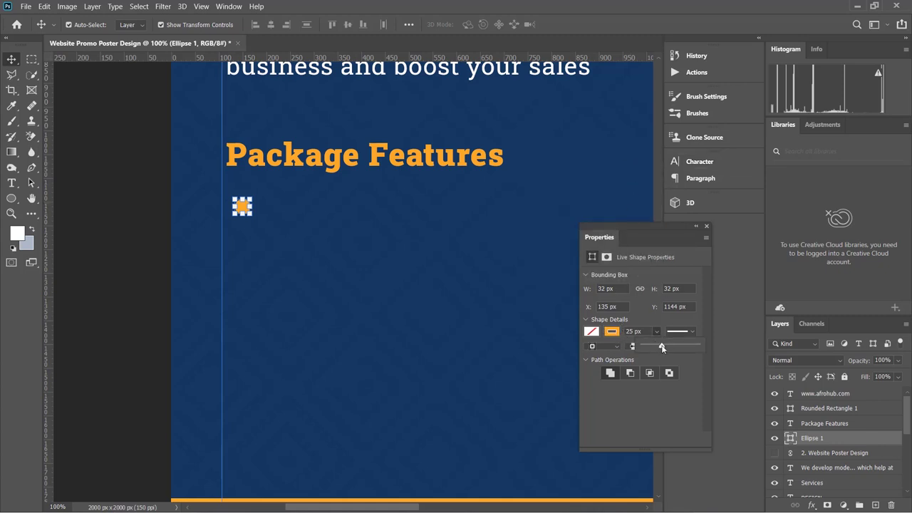
{"action": "left_click_drag", "start_coordinate": [665, 348], "coordinate": [656, 348]}
{"action": "left_click", "coordinate": [633, 332]}
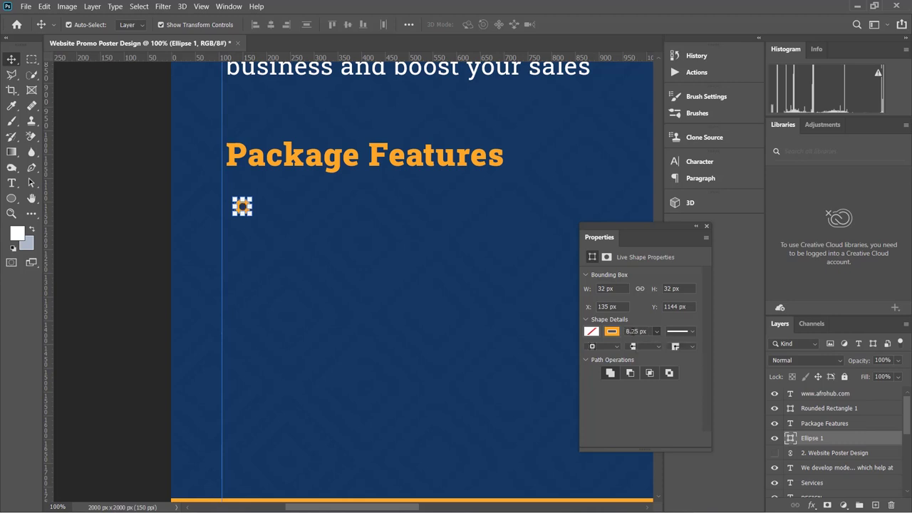
{"action": "type", "text": "7px"}
{"action": "left_click", "coordinate": [305, 238]}
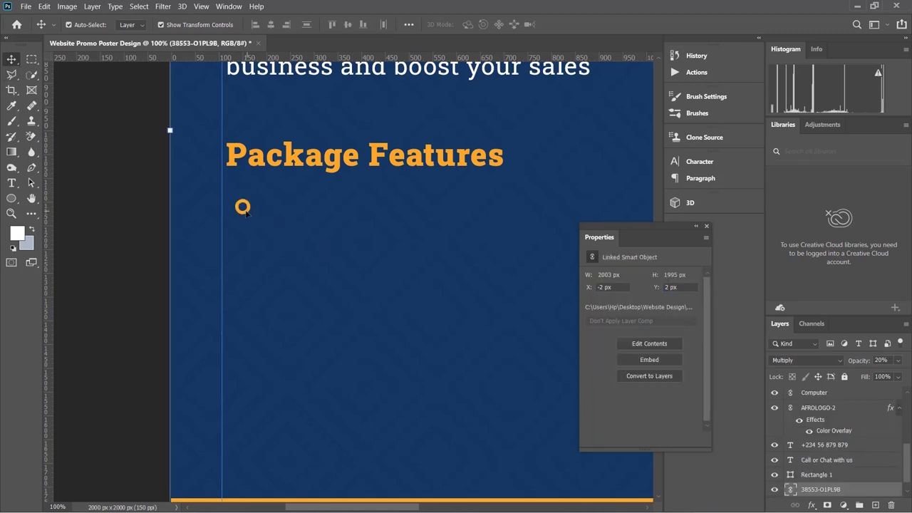
Shrink the circle to 27 px wide and set its outline to 5 px.
{"action": "left_click", "coordinate": [243, 207]}
{"action": "key", "text": "ctrl+t"}
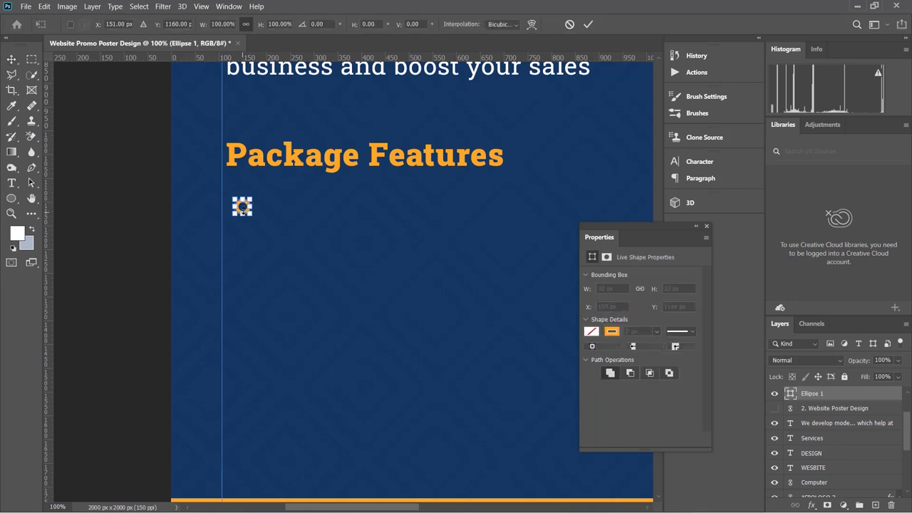
{"action": "left_click_drag", "start_coordinate": [252, 207], "coordinate": [248, 206]}
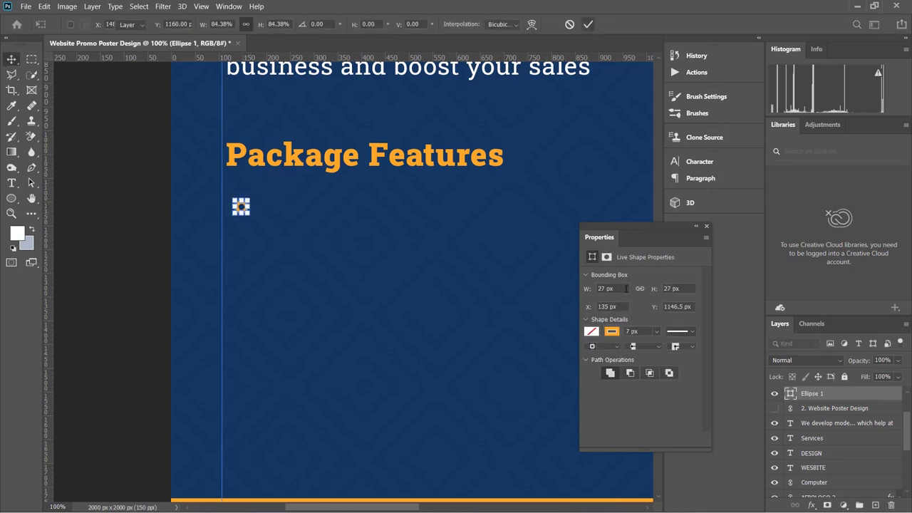
{"action": "key", "text": "Return"}
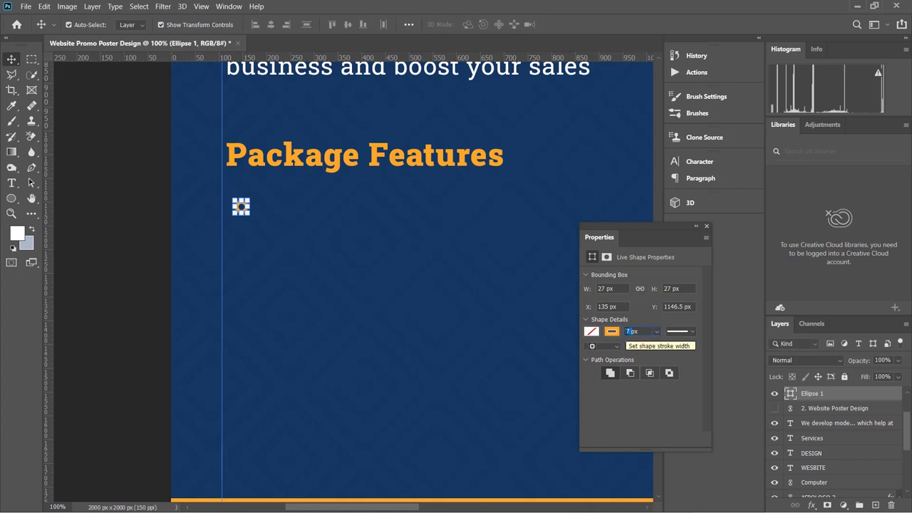
{"action": "type", "text": "5"}
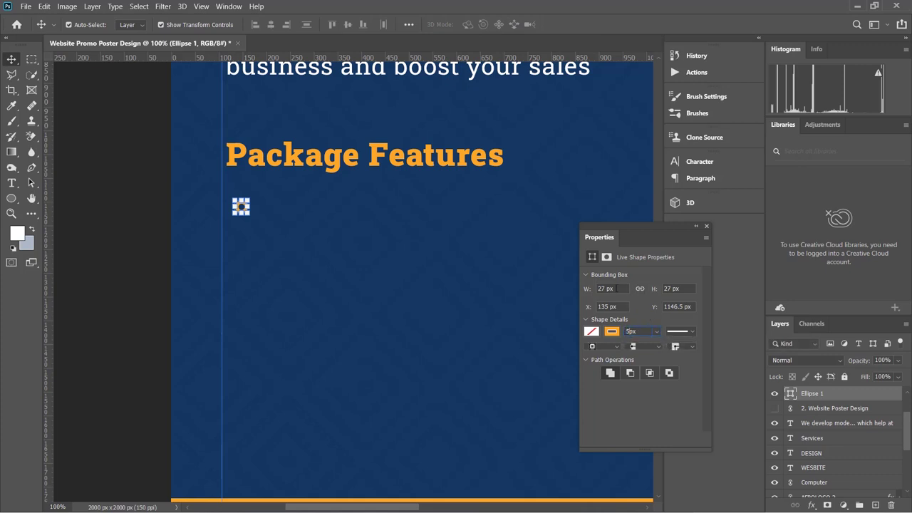
{"action": "left_click", "coordinate": [299, 220]}
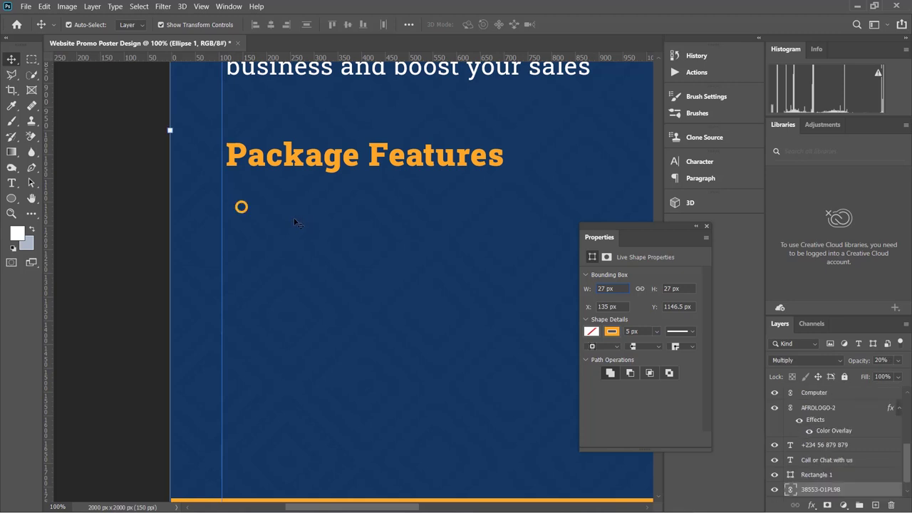
Nudge the circle slightly up and to the left.
{"action": "left_click", "coordinate": [241, 208]}
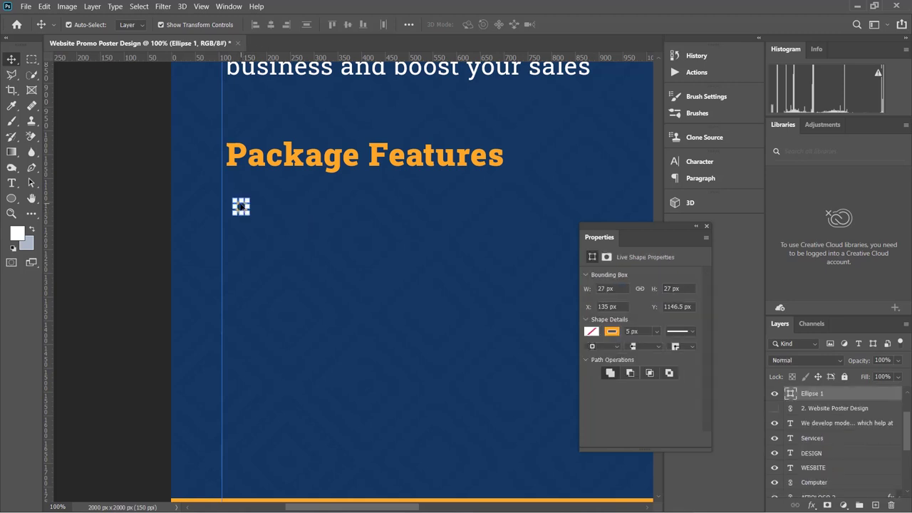
{"action": "key", "text": "Left"}
{"action": "key", "text": "Left"}
{"action": "key", "text": "Left"}
{"action": "key", "text": "Left"}
{"action": "key", "text": "Left"}
{"action": "key", "text": "Left"}
{"action": "key", "text": "Left"}
{"action": "key", "text": "Left"}
{"action": "key", "text": "Left"}
{"action": "key", "text": "Up"}
{"action": "key", "text": "Up"}
{"action": "key", "text": "Up"}
{"action": "key", "text": "Up"}
{"action": "key", "text": "Up"}
{"action": "key", "text": "Up"}
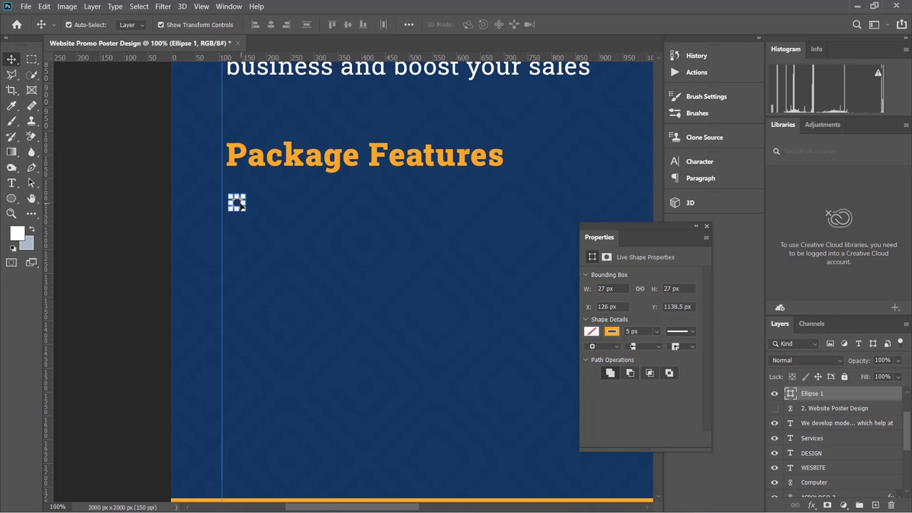
{"action": "key", "text": "Left"}
{"action": "left_click", "coordinate": [11, 183]}
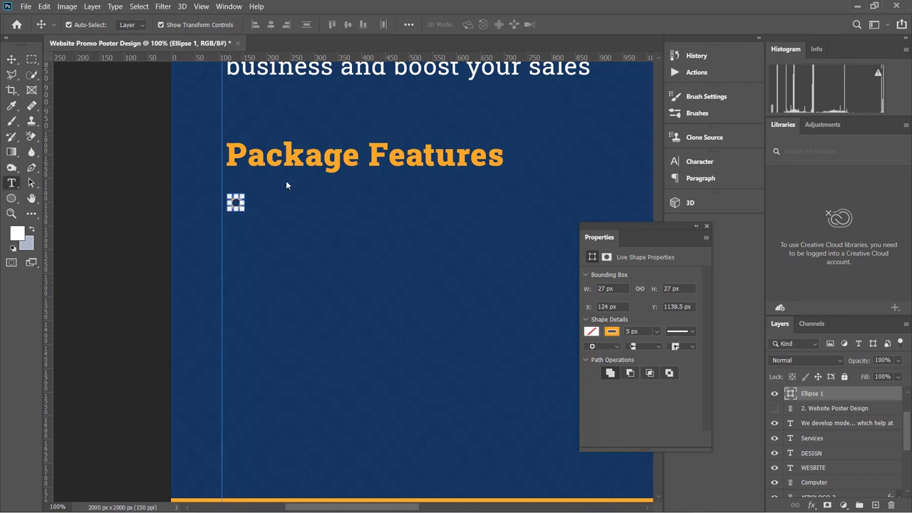
Add a 'Domain and Hosting' text line beside the ring, pasted from clipboard history.
{"action": "left_click", "coordinate": [260, 202]}
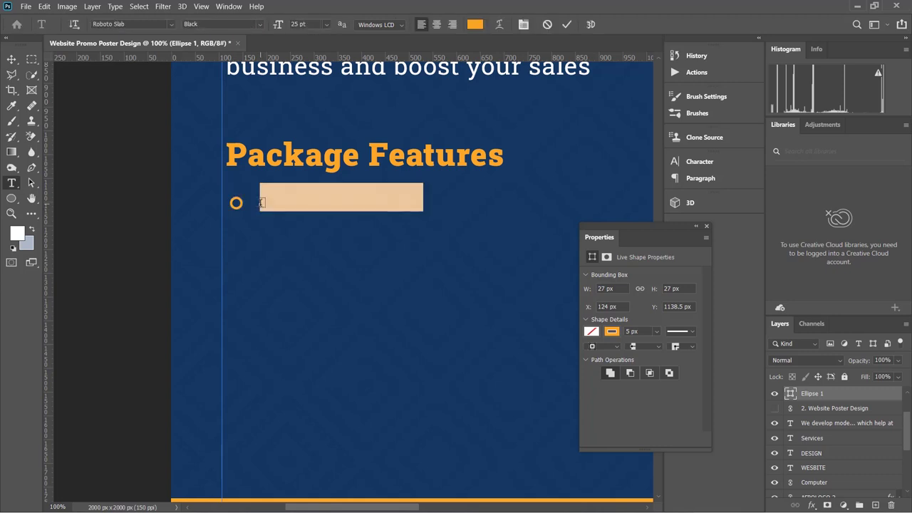
{"action": "key", "text": "super"}
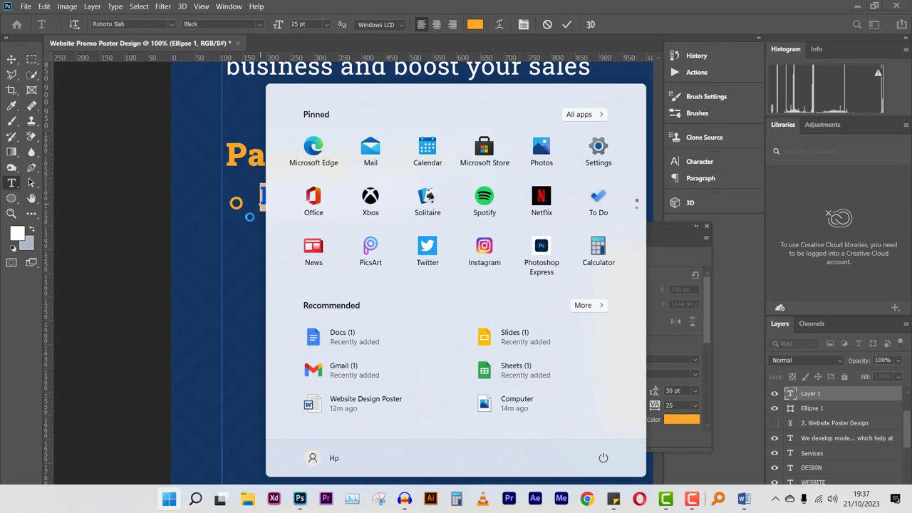
{"action": "left_click", "coordinate": [250, 216]}
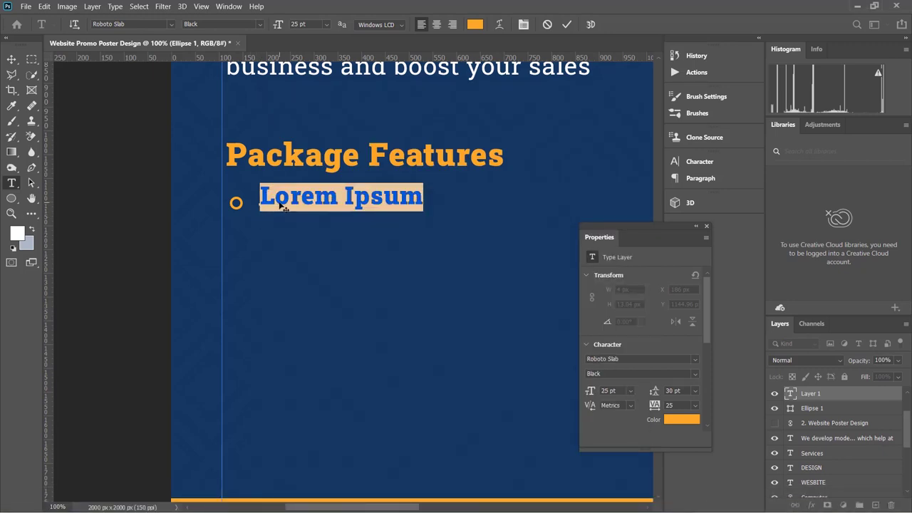
{"action": "key", "text": "super+v"}
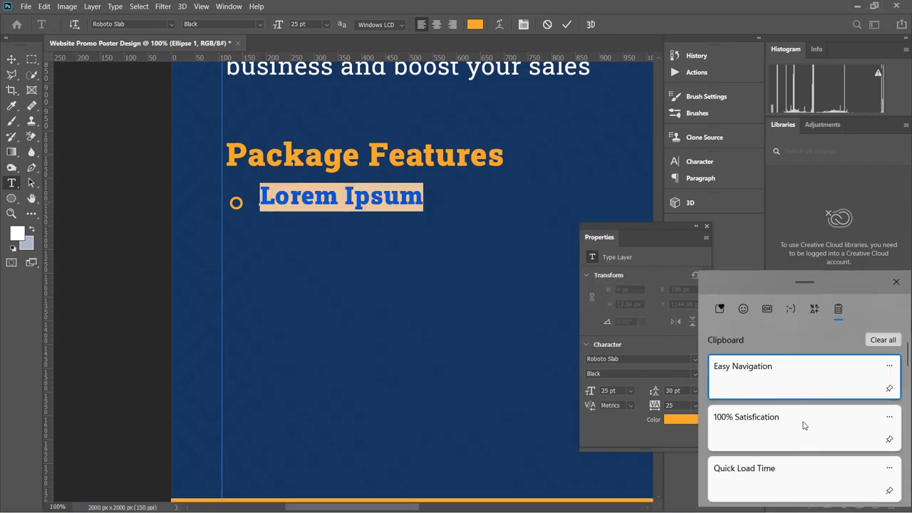
{"action": "scroll", "coordinate": [805, 439], "scroll_direction": "down", "scroll_amount": 2}
{"action": "scroll", "coordinate": [804, 439], "scroll_direction": "down", "scroll_amount": 4}
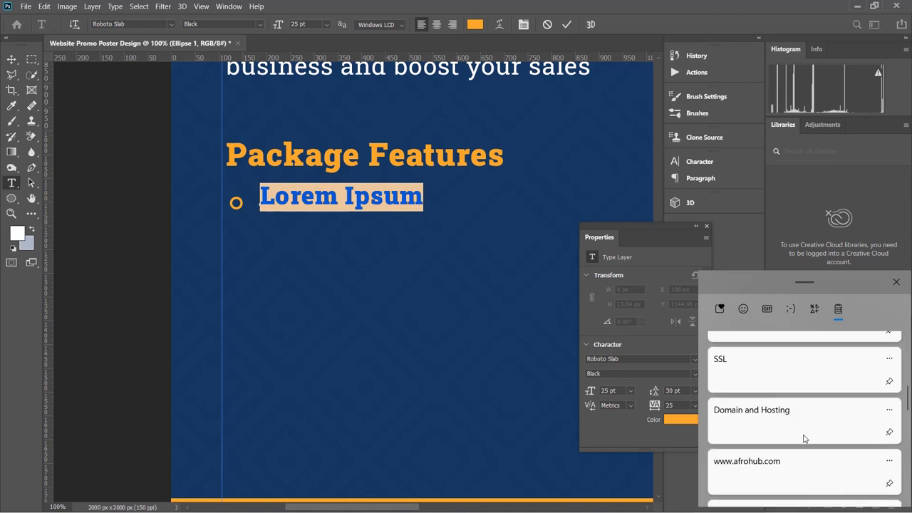
{"action": "left_click", "coordinate": [804, 434]}
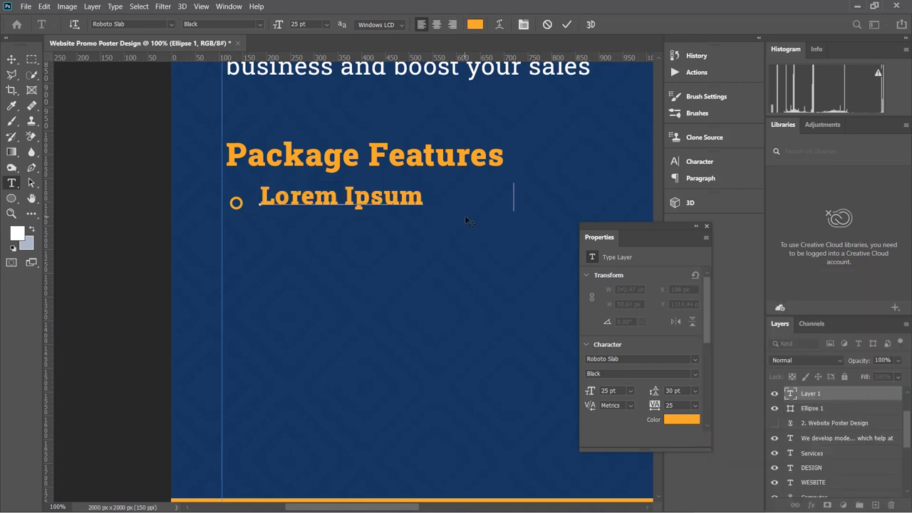
{"action": "left_click", "coordinate": [567, 24]}
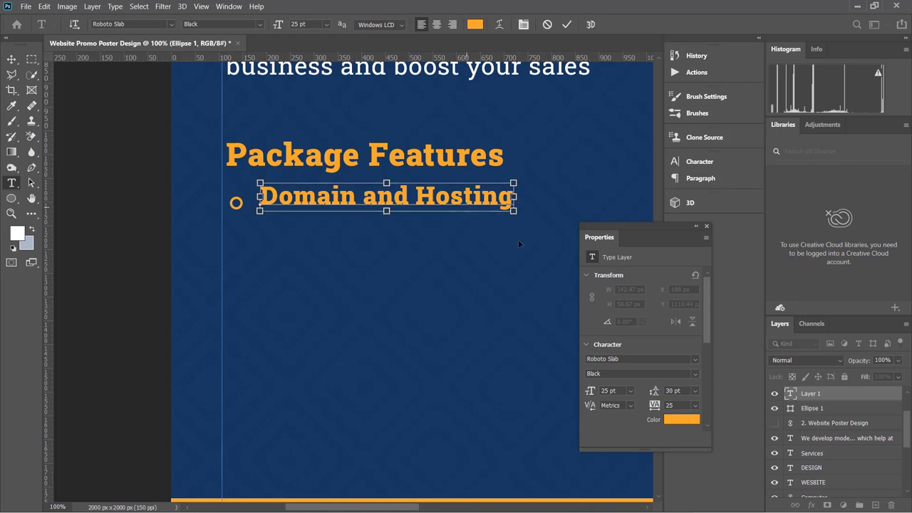
Set the Domain and Hosting text to 15 pt.
{"action": "key", "text": "ctrl+a"}
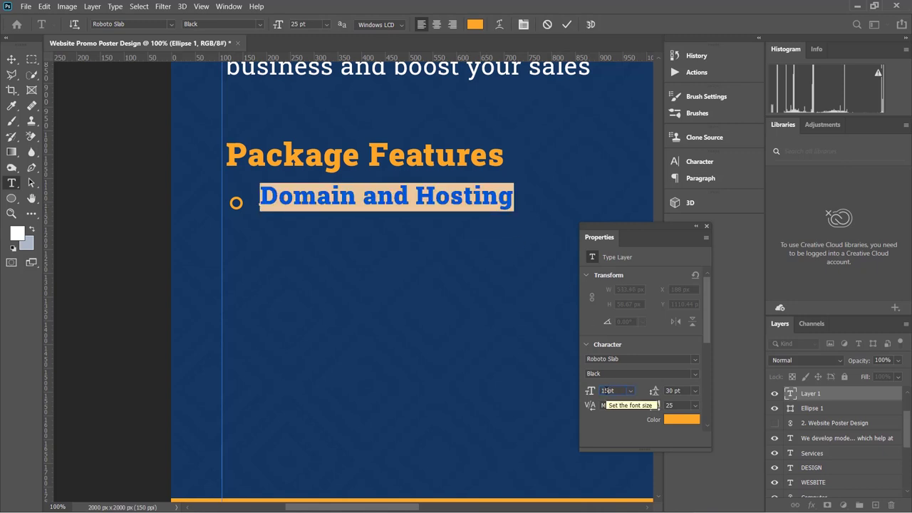
{"action": "key", "text": "Return"}
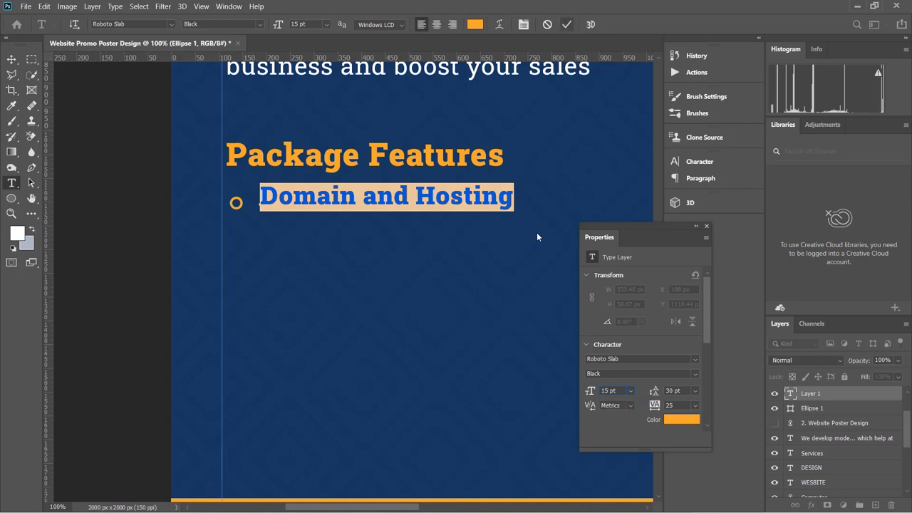
{"action": "left_click", "coordinate": [537, 232]}
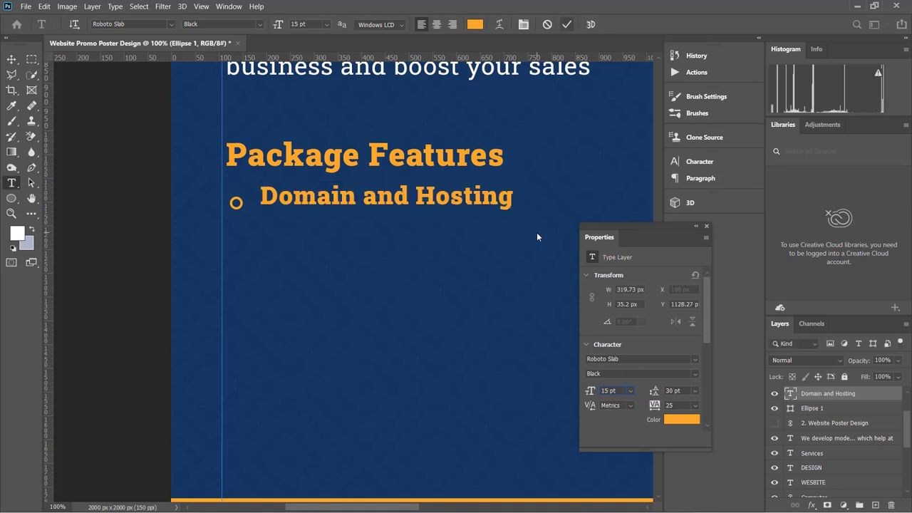
Move Domain and Hosting next to the circle and colour it white #ffffff.
{"action": "left_click", "coordinate": [12, 59]}
{"action": "left_click_drag", "start_coordinate": [340, 204], "coordinate": [328, 207]}
{"action": "key", "text": "t"}
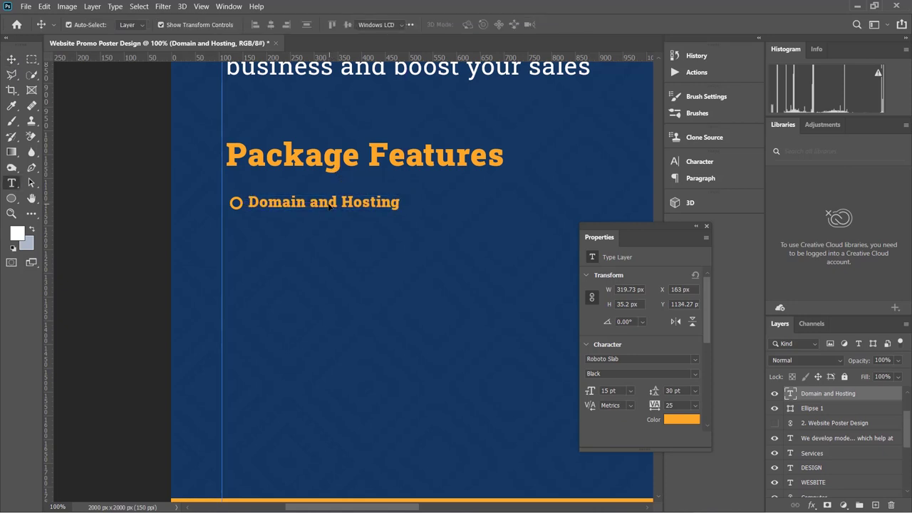
{"action": "triple_click", "coordinate": [330, 203]}
{"action": "left_click", "coordinate": [475, 24]}
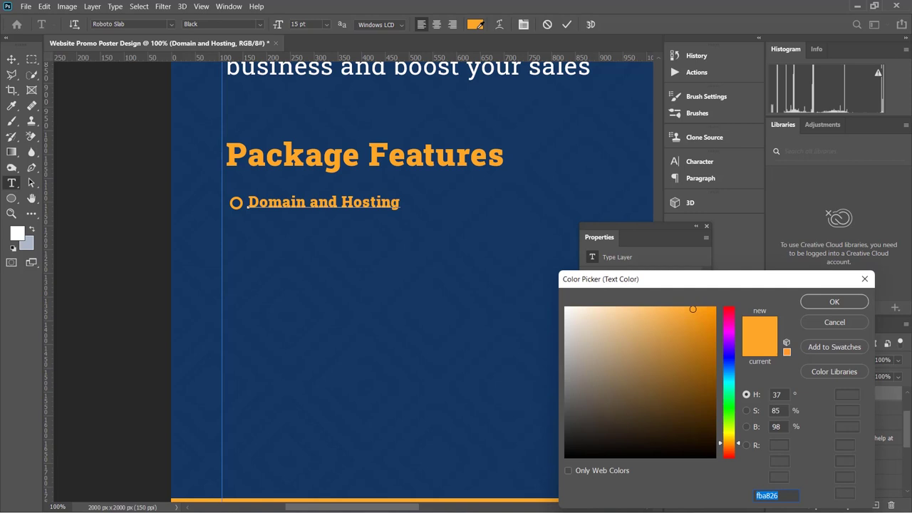
{"action": "left_click", "coordinate": [423, 66]}
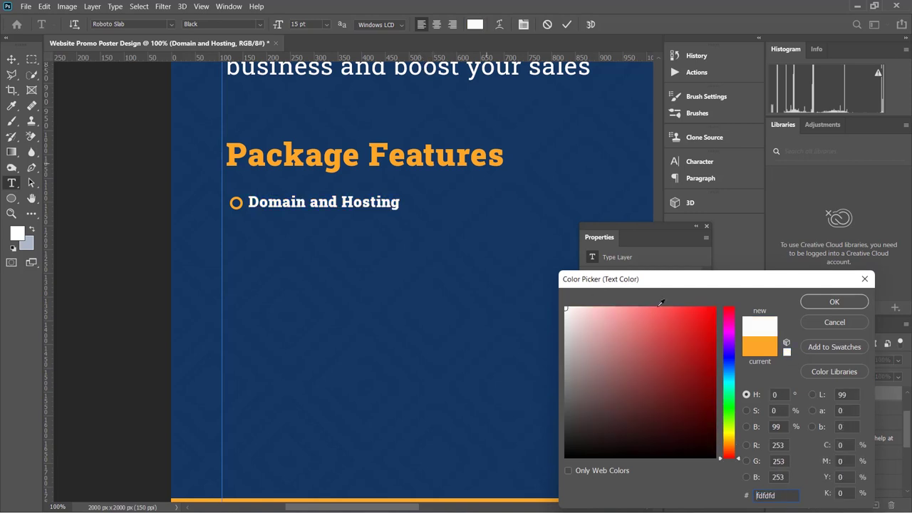
{"action": "left_click_drag", "start_coordinate": [597, 357], "coordinate": [580, 222]}
{"action": "left_click", "coordinate": [822, 307]}
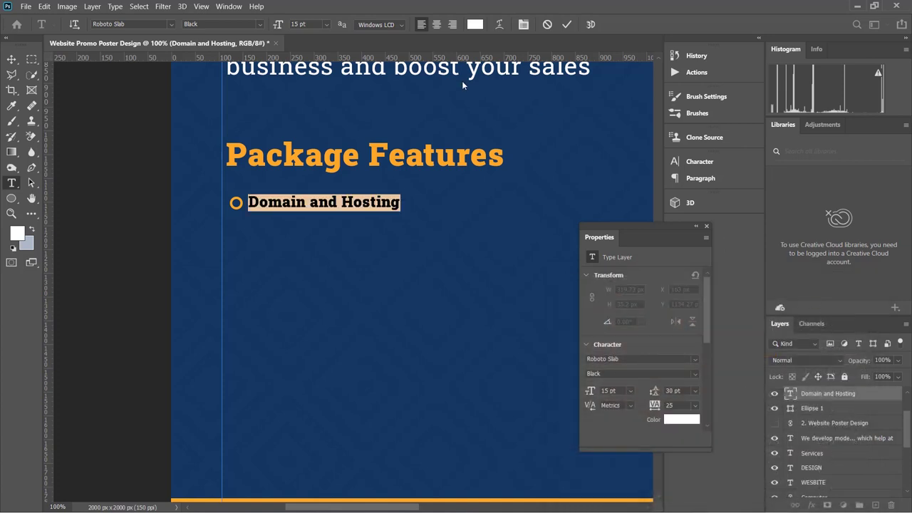
Change the Domain and Hosting font style from Black to Regular.
{"action": "left_click", "coordinate": [259, 25]}
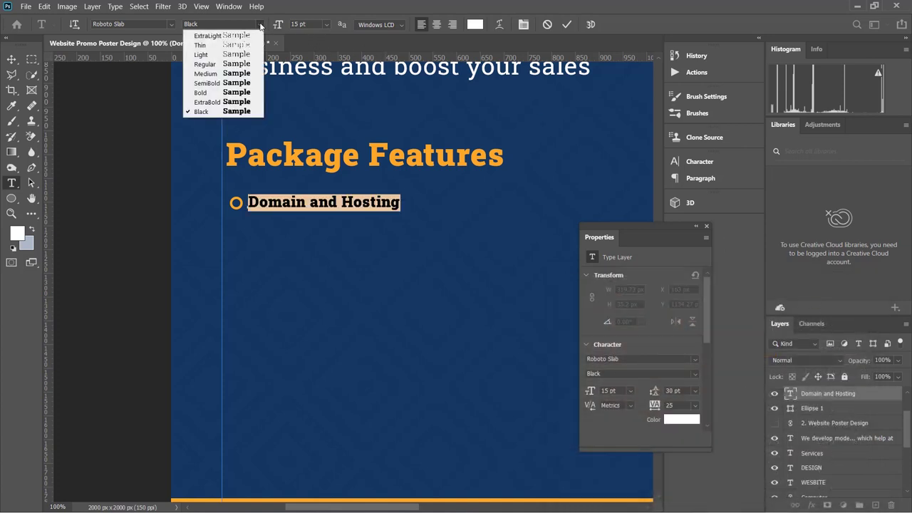
{"action": "left_click", "coordinate": [211, 69]}
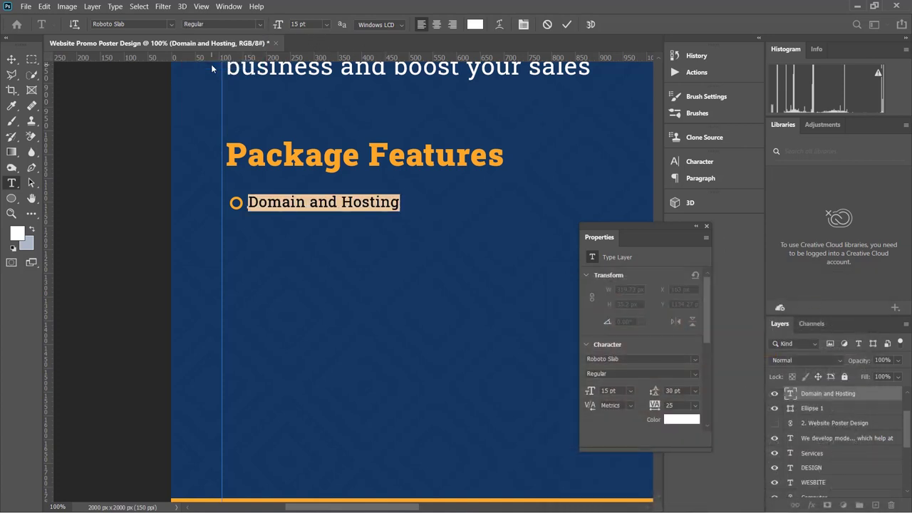
{"action": "left_click", "coordinate": [567, 24]}
{"action": "key", "text": "v"}
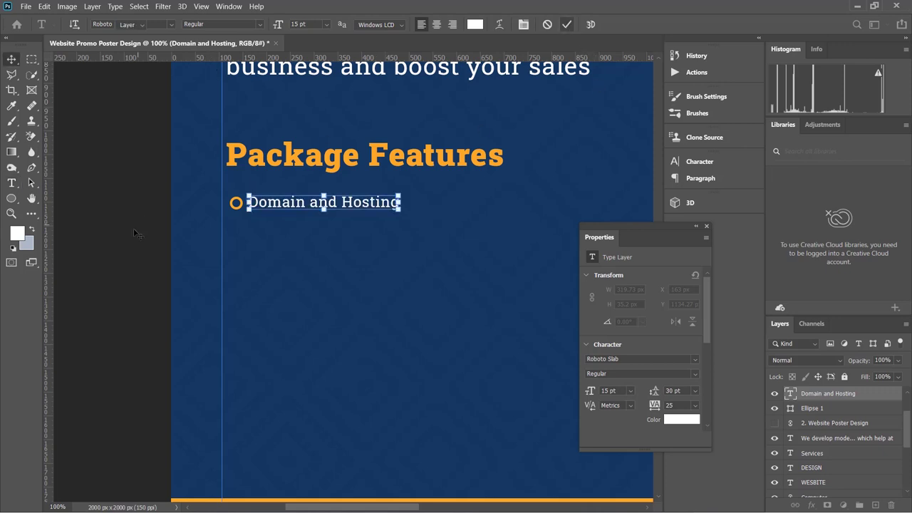
{"action": "left_click", "coordinate": [239, 210]}
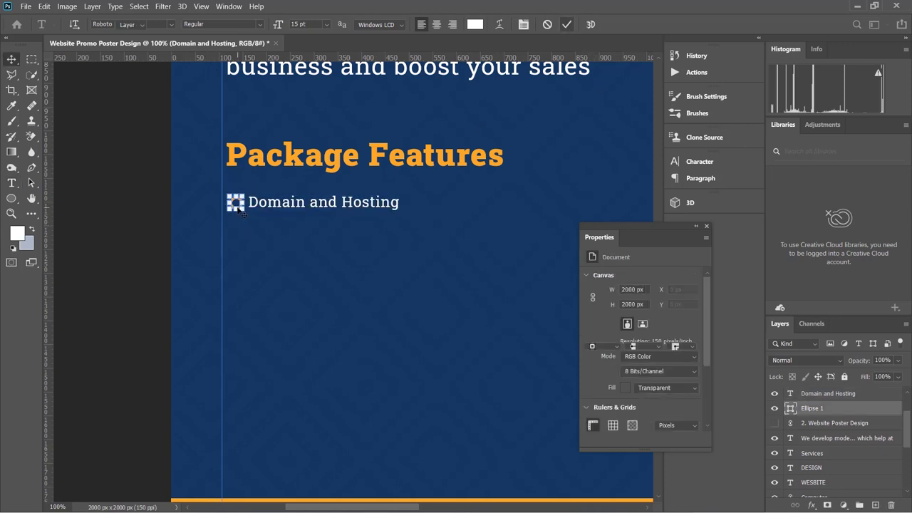
Zoom in and scale the orange bullet ring down slightly.
{"action": "key", "text": "ctrl+plus"}
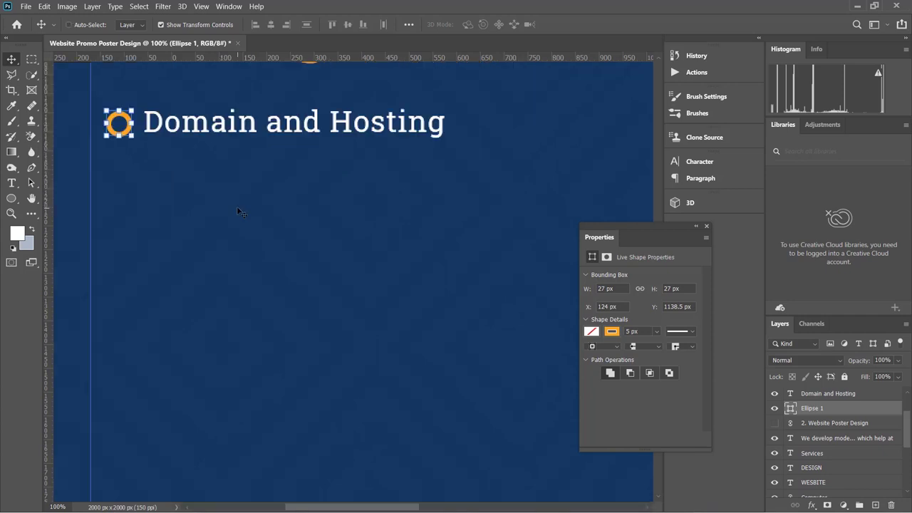
{"action": "left_click", "coordinate": [130, 134]}
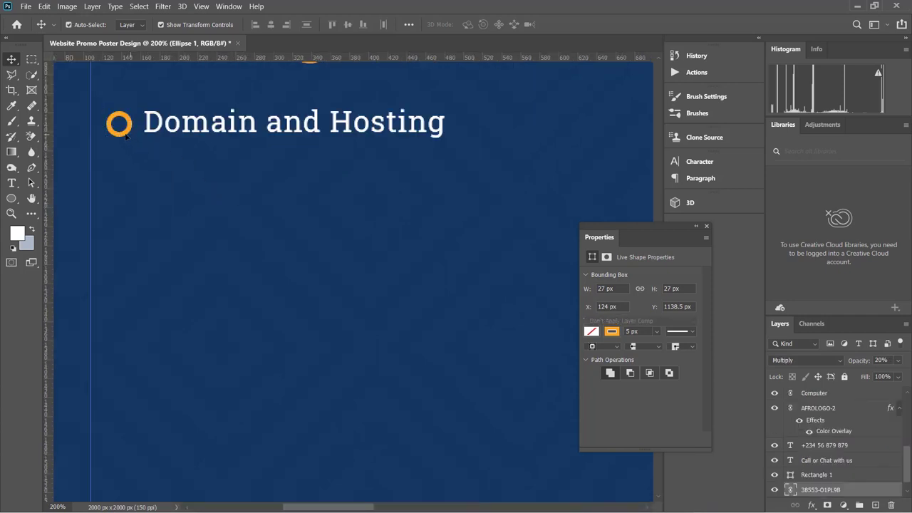
{"action": "left_click", "coordinate": [130, 134]}
{"action": "left_click_drag", "start_coordinate": [130, 133], "coordinate": [123, 129]}
{"action": "left_click", "coordinate": [588, 25]}
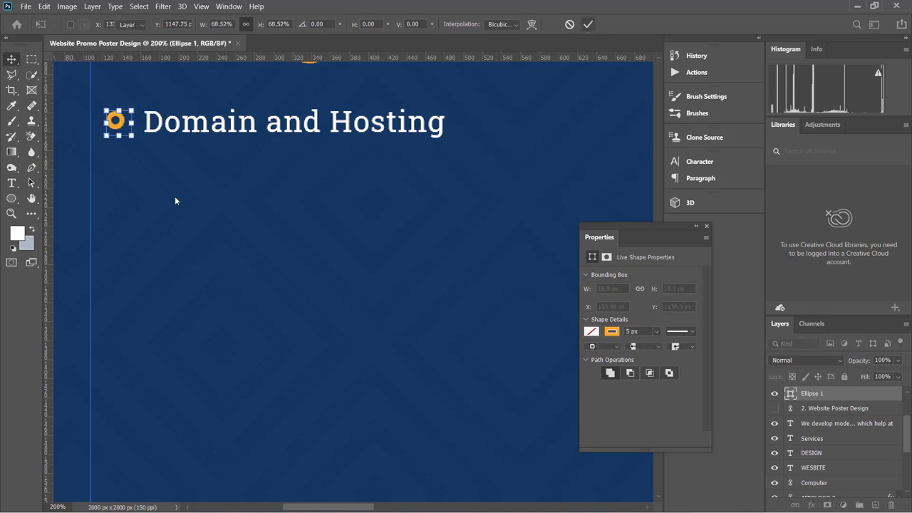
Scale the bullet ring back up to about 26 px across.
{"action": "left_click", "coordinate": [181, 201]}
{"action": "left_click", "coordinate": [122, 123]}
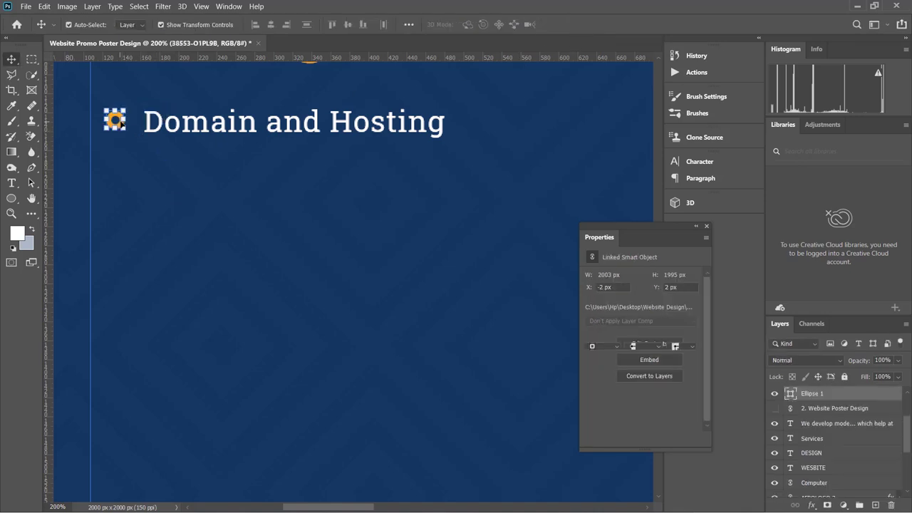
{"action": "key", "text": "ctrl+minus"}
{"action": "key", "text": "ctrl+minus"}
{"action": "key", "text": "ctrl+minus"}
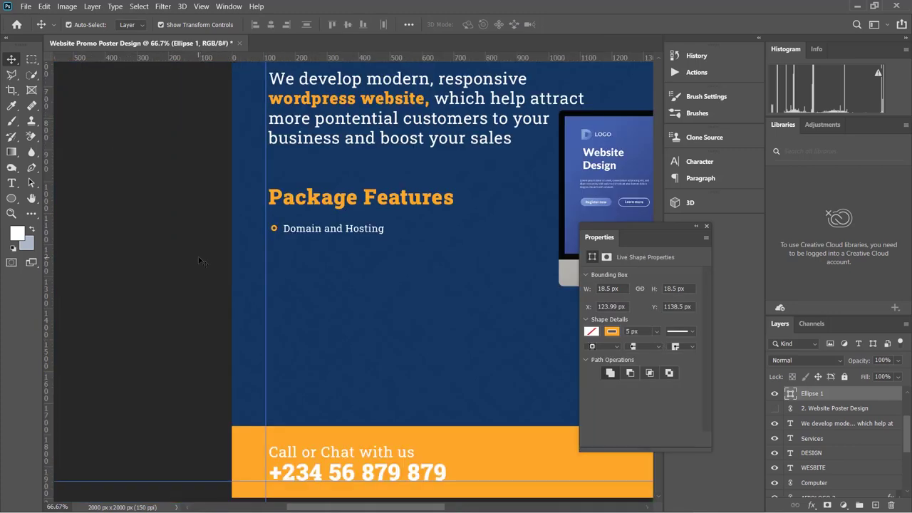
{"action": "left_click", "coordinate": [274, 228]}
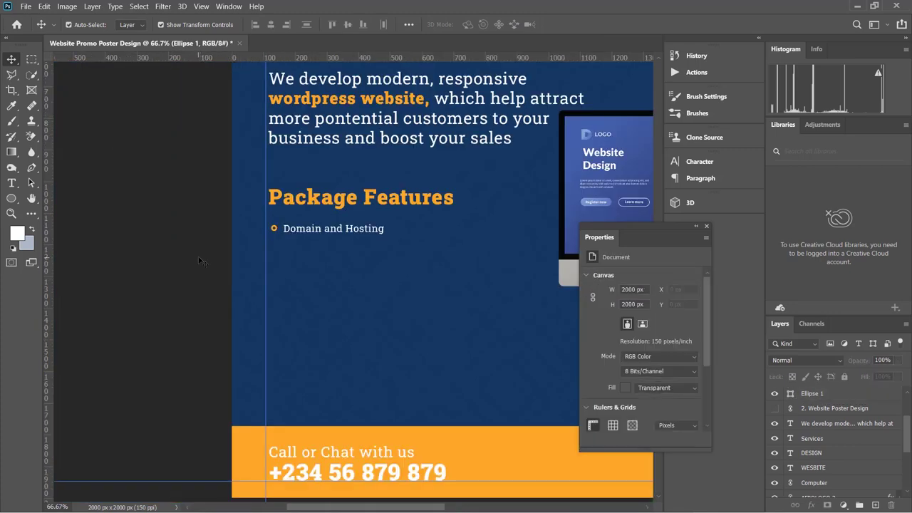
{"action": "left_click", "coordinate": [275, 230]}
{"action": "key", "text": "ctrl+t"}
{"action": "left_click_drag", "start_coordinate": [279, 226], "coordinate": [284, 221]}
{"action": "left_click", "coordinate": [588, 26]}
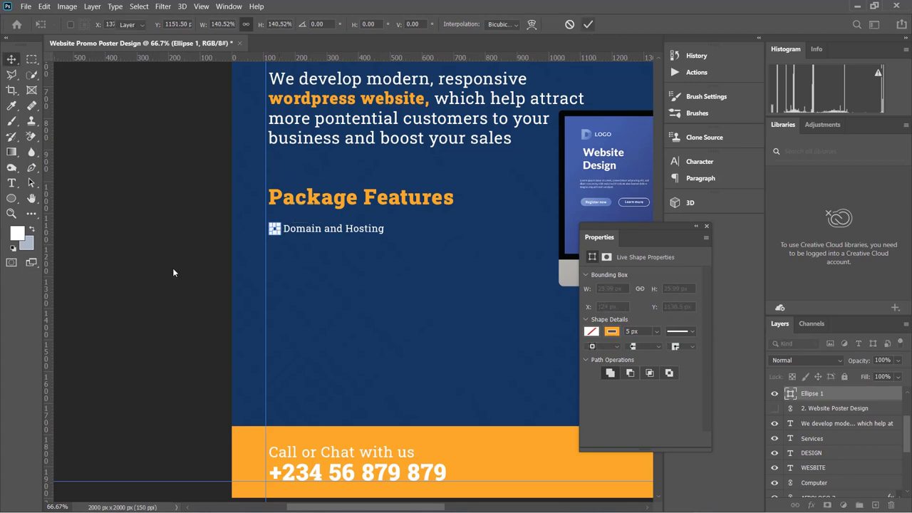
Select the bullet ring together with the Domain and Hosting text.
{"action": "left_click", "coordinate": [163, 262]}
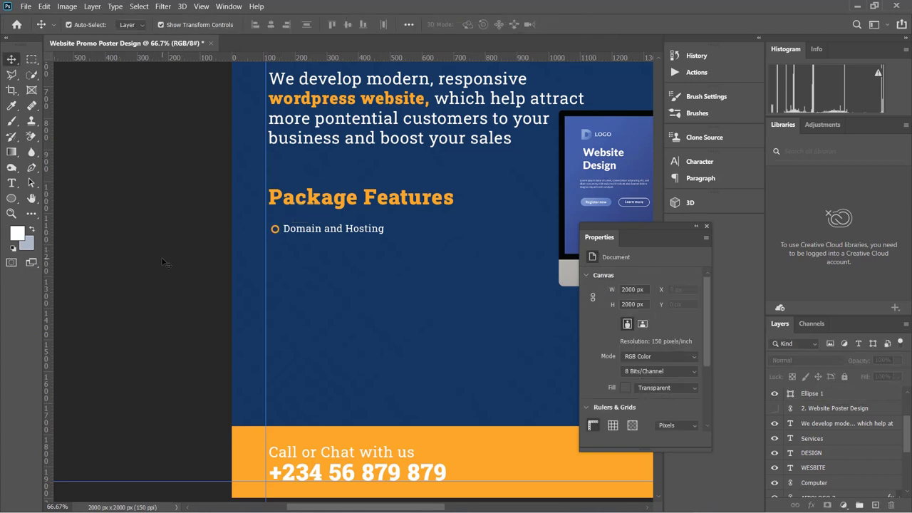
{"action": "left_click", "coordinate": [275, 229]}
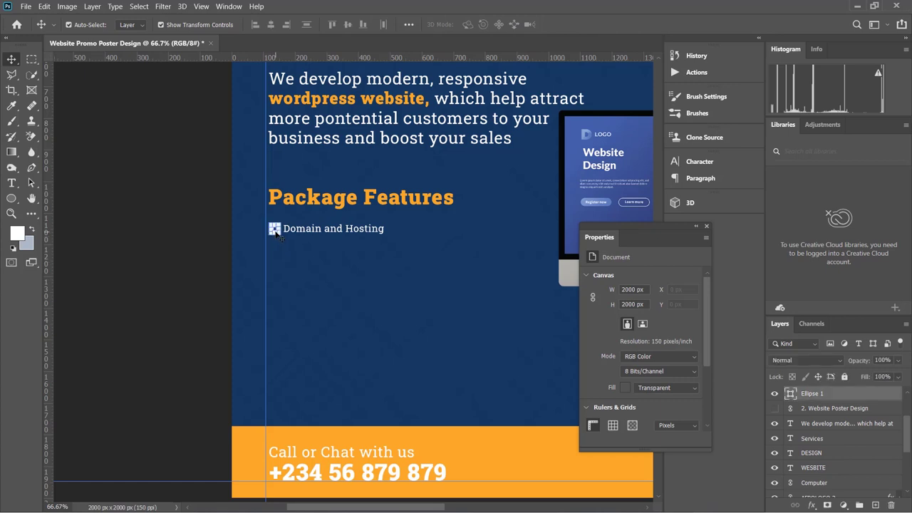
{"action": "left_click", "coordinate": [332, 240], "text": "shift"}
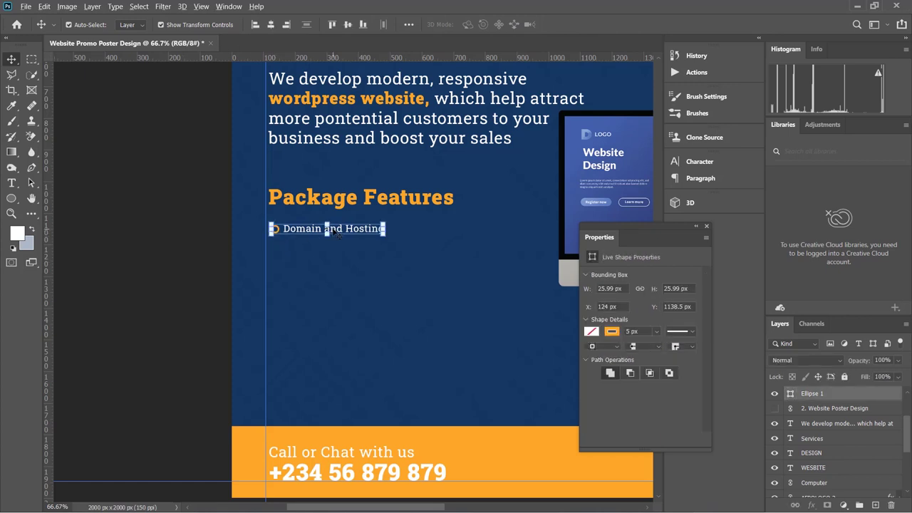
Duplicate the last bullet item below, then align all orange rings in one column at X 132.
{"action": "left_click_drag", "start_coordinate": [338, 231], "coordinate": [338, 252]}
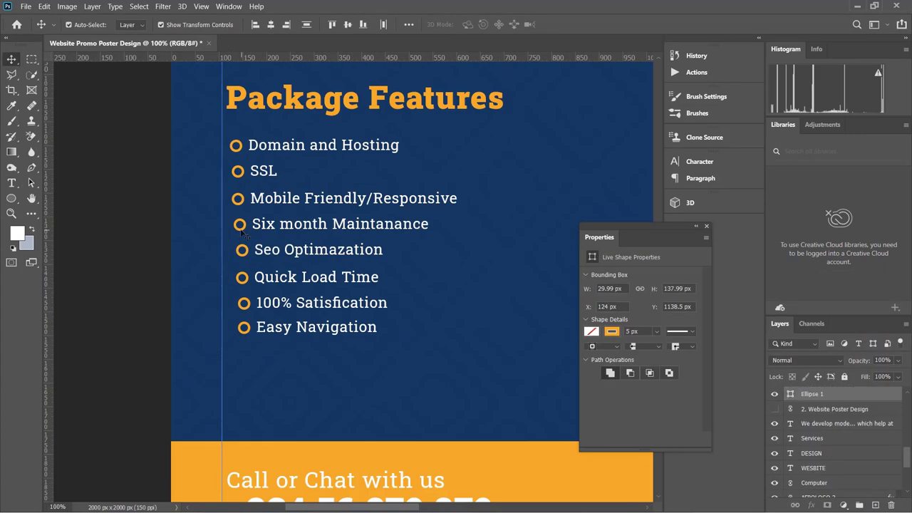
{"action": "left_click", "coordinate": [246, 332]}
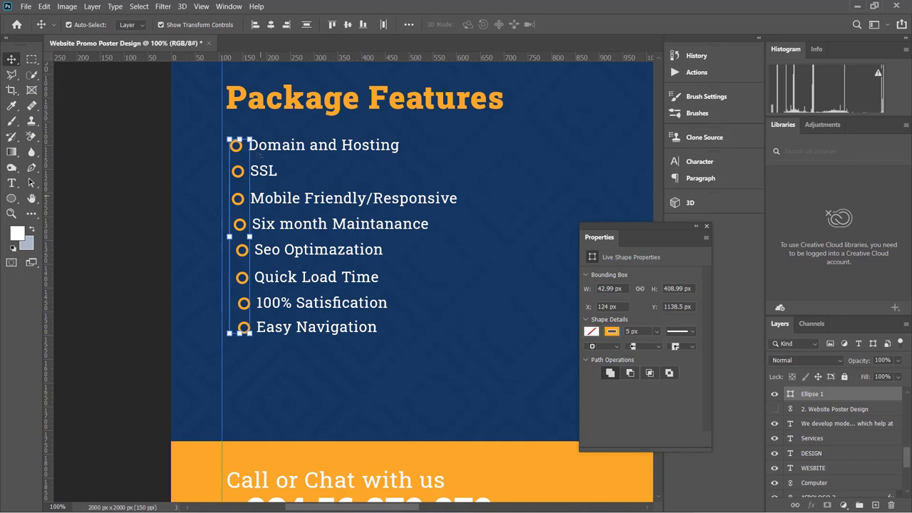
{"action": "left_click", "coordinate": [270, 25]}
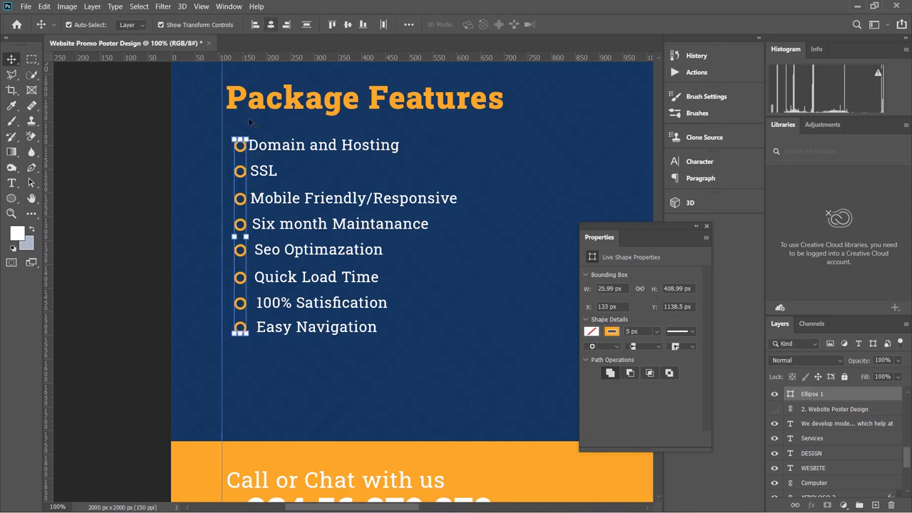
{"action": "key", "text": "Left"}
{"action": "key", "text": "Left"}
{"action": "key", "text": "Left"}
{"action": "key", "text": "Left"}
{"action": "key", "text": "Left"}
{"action": "key", "text": "Left"}
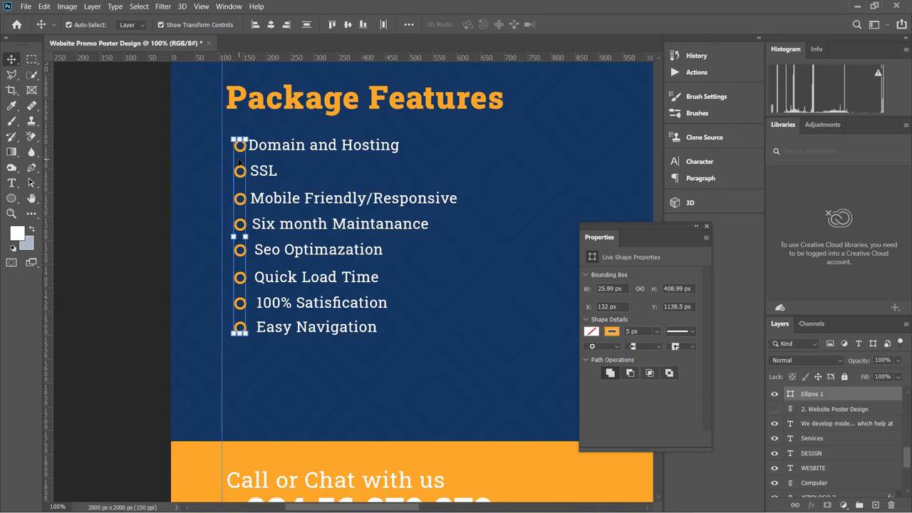
Nudge the ring column 1 px further left and group the selected rings as Group 1.
{"action": "key", "text": "Left"}
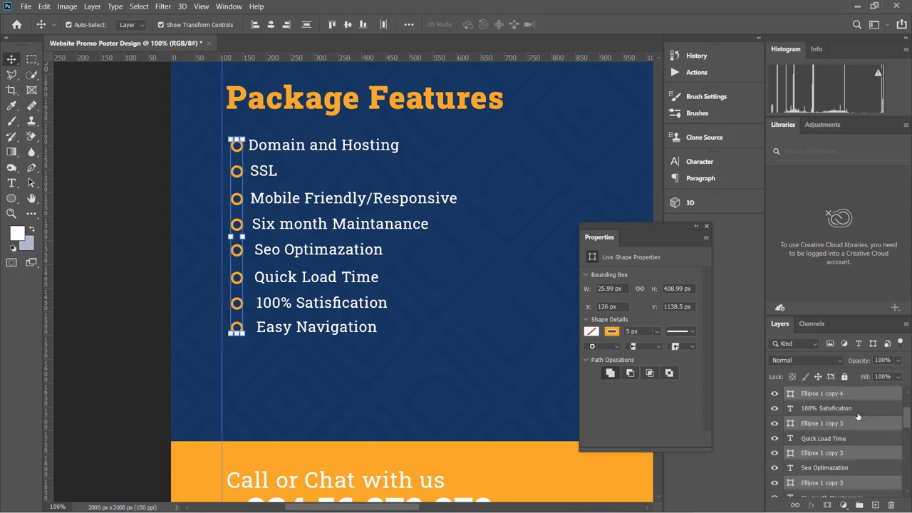
{"action": "scroll", "coordinate": [858, 417], "scroll_direction": "down", "scroll_amount": 2}
{"action": "scroll", "coordinate": [858, 417], "scroll_direction": "up", "scroll_amount": 4}
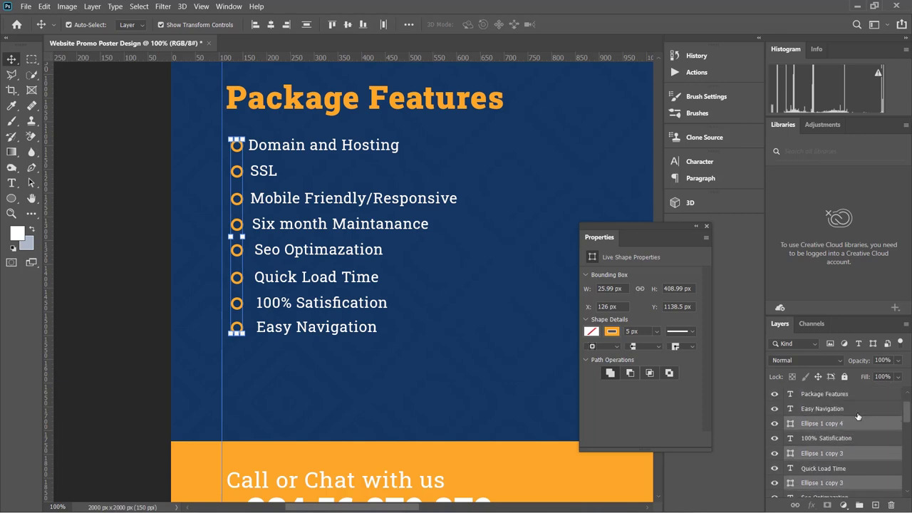
{"action": "scroll", "coordinate": [858, 417], "scroll_direction": "up", "scroll_amount": 1}
{"action": "scroll", "coordinate": [842, 436], "scroll_direction": "down", "scroll_amount": 3}
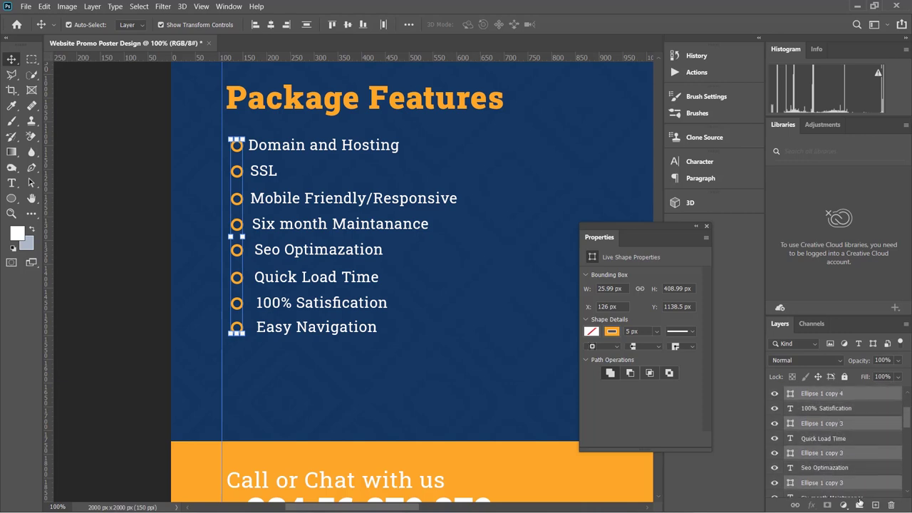
{"action": "key", "text": "ctrl+g"}
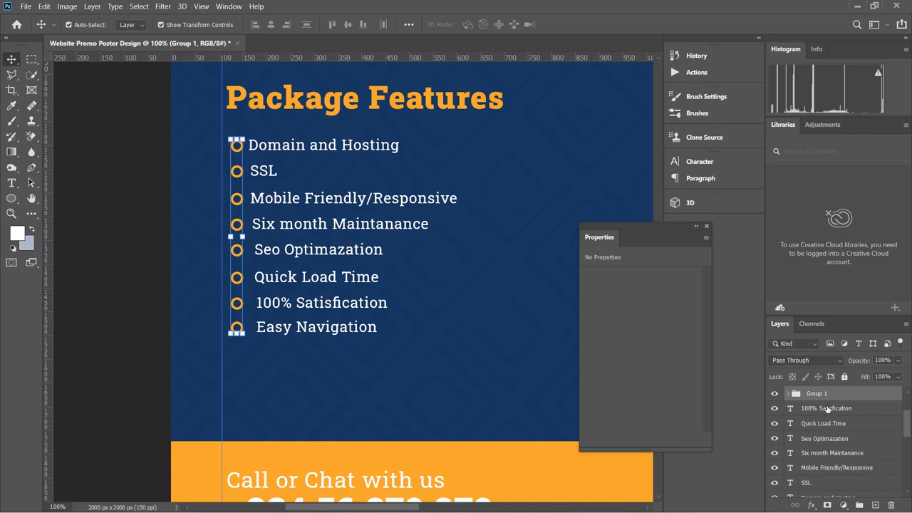
Group the feature text layers from 100% Satisfication through Domain and Hosting as Group 2.
{"action": "left_click", "coordinate": [826, 408]}
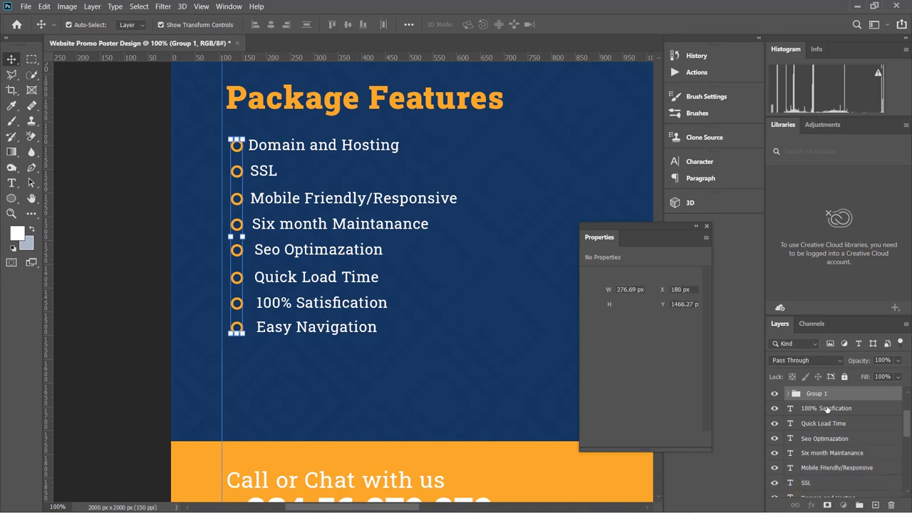
{"action": "scroll", "coordinate": [824, 485], "scroll_direction": "down", "scroll_amount": 1}
{"action": "left_click", "coordinate": [831, 469], "text": "shift"}
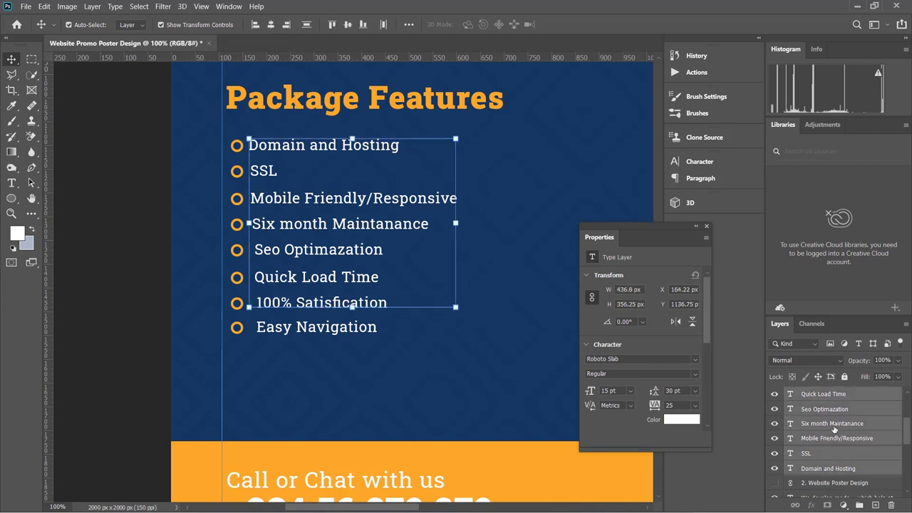
{"action": "key", "text": "ctrl+g"}
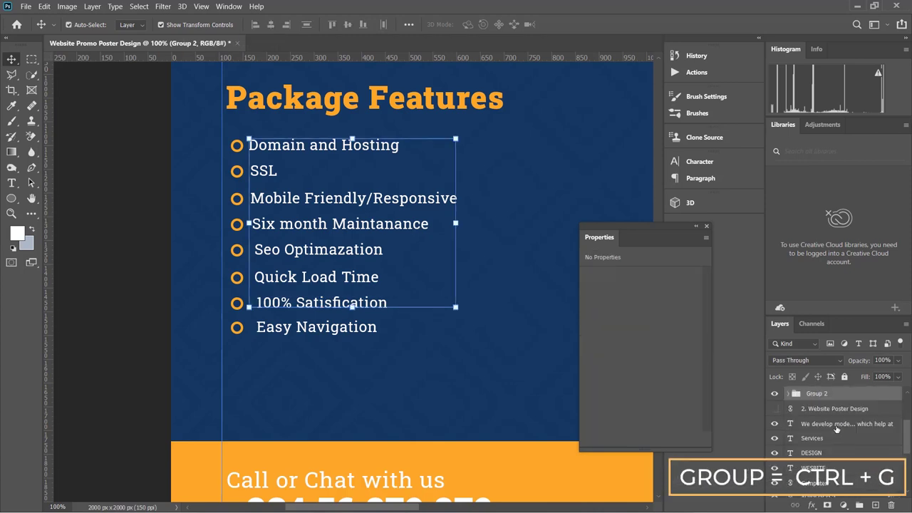
{"action": "scroll", "coordinate": [838, 426], "scroll_direction": "up", "scroll_amount": 2}
{"action": "scroll", "coordinate": [839, 426], "scroll_direction": "down", "scroll_amount": 1}
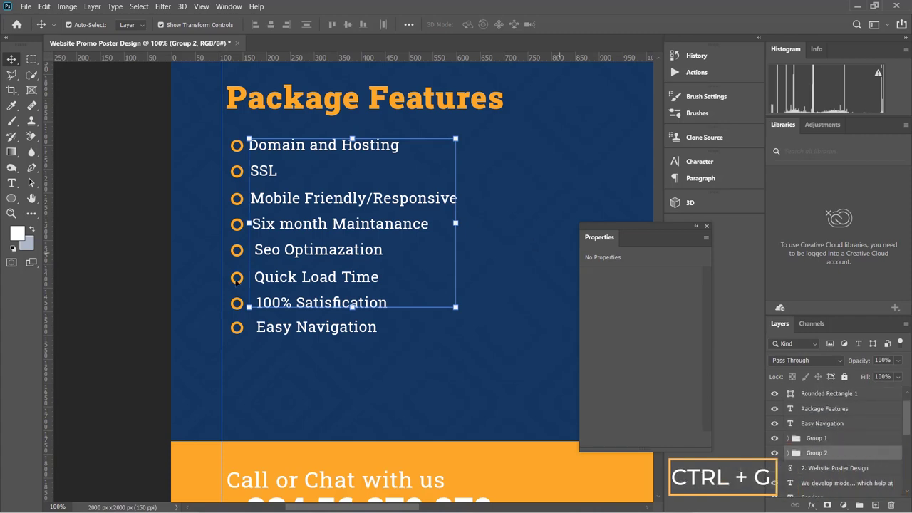
{"action": "left_click", "coordinate": [155, 301]}
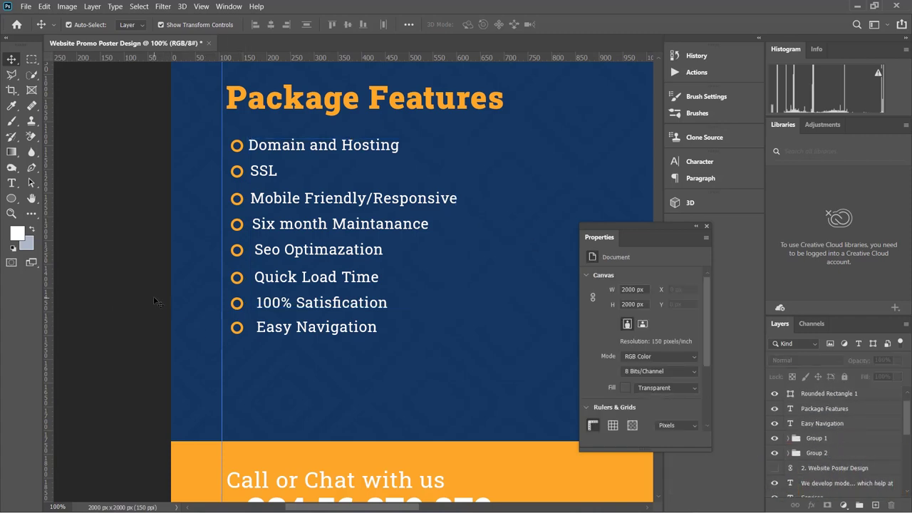
Zoom out to the whole poster and shift the computer mockup slightly left and down.
{"action": "key", "text": "ctrl+minus"}
{"action": "key", "text": "ctrl+minus"}
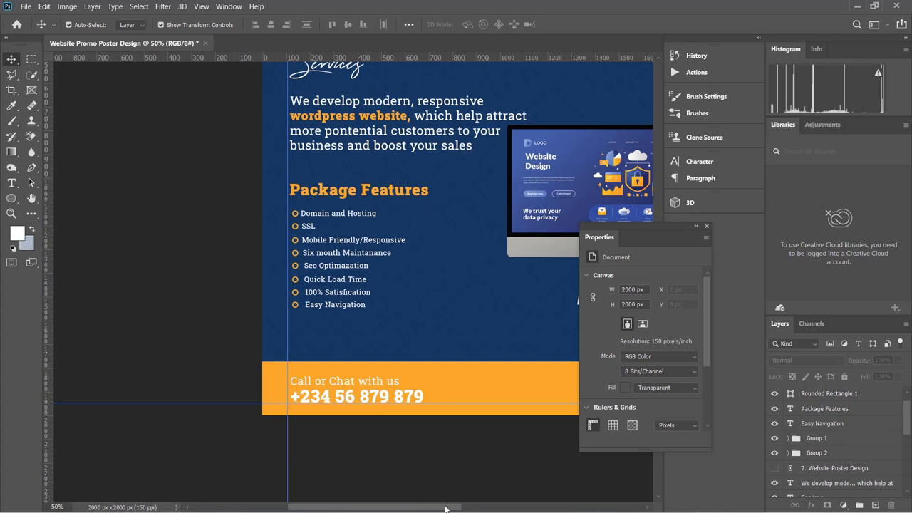
{"action": "left_click_drag", "start_coordinate": [445, 508], "coordinate": [502, 455]}
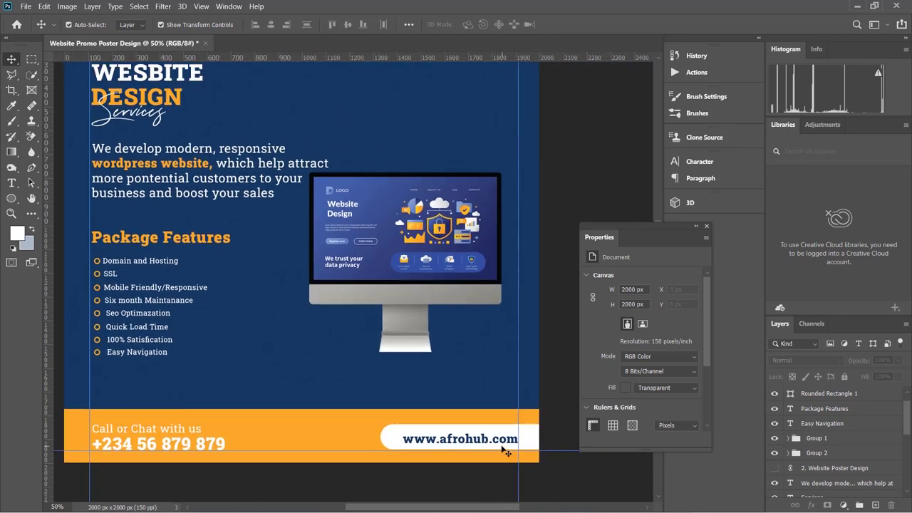
{"action": "key", "text": "ctrl+minus"}
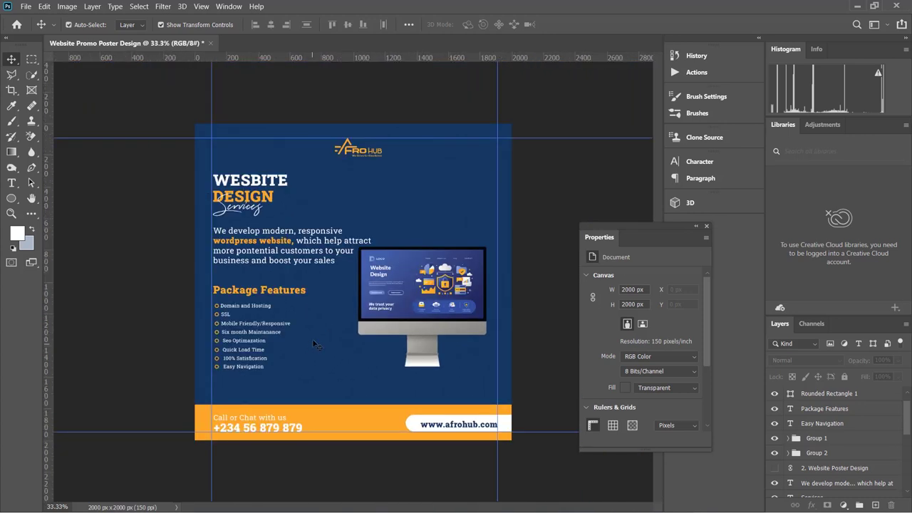
{"action": "mouse_move", "coordinate": [405, 305]}
{"action": "left_mouse_down"}
{"action": "mouse_move", "coordinate": [392, 314]}
{"action": "mouse_move", "coordinate": [405, 314]}
{"action": "left_mouse_up"}
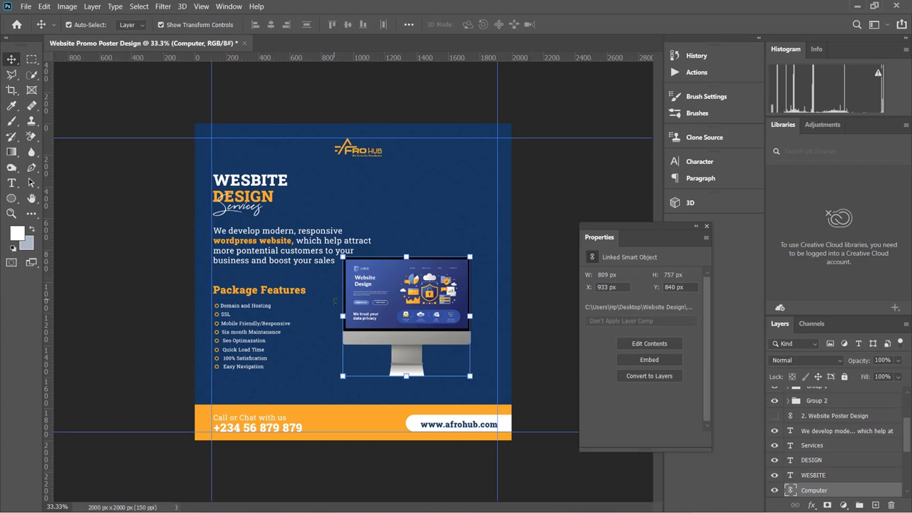
{"action": "left_click", "coordinate": [532, 191]}
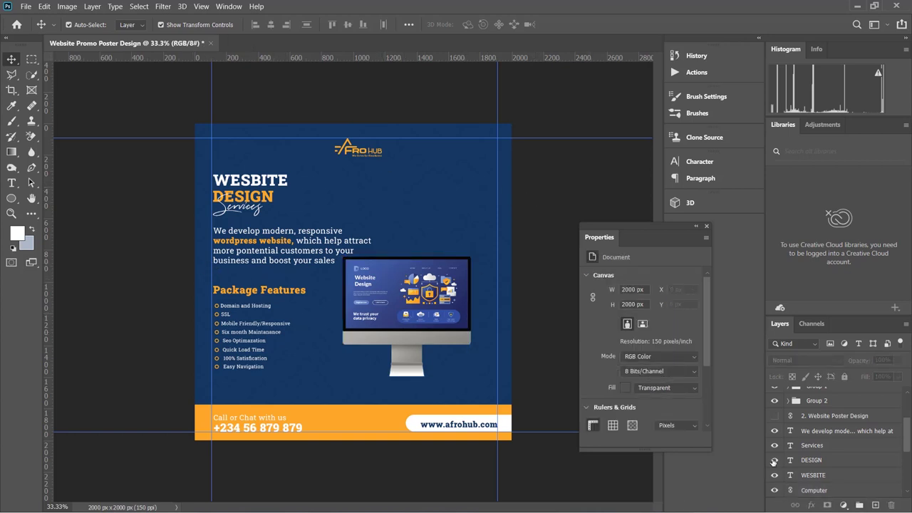
Show the '2. Website Poster Design' reference over the layout, then hide it and open the shape tools.
{"action": "left_click", "coordinate": [776, 416]}
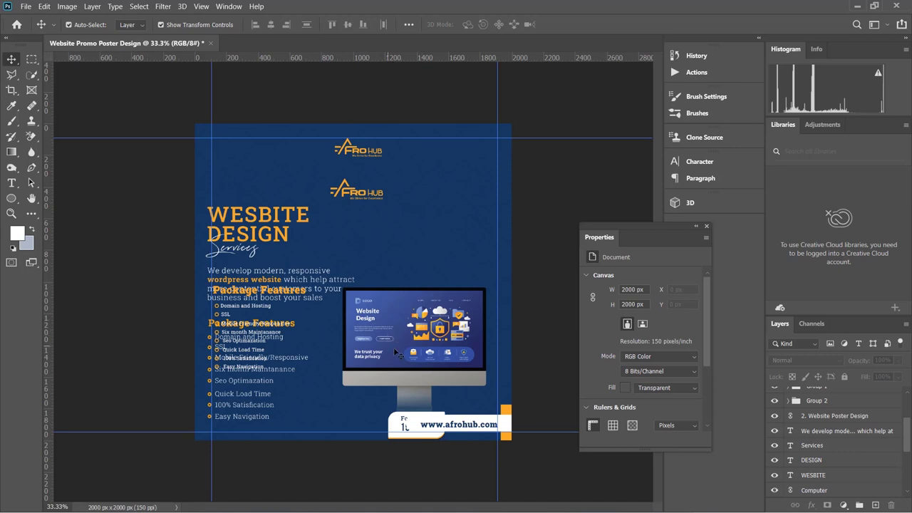
{"action": "left_click_drag", "start_coordinate": [396, 352], "coordinate": [430, 339]}
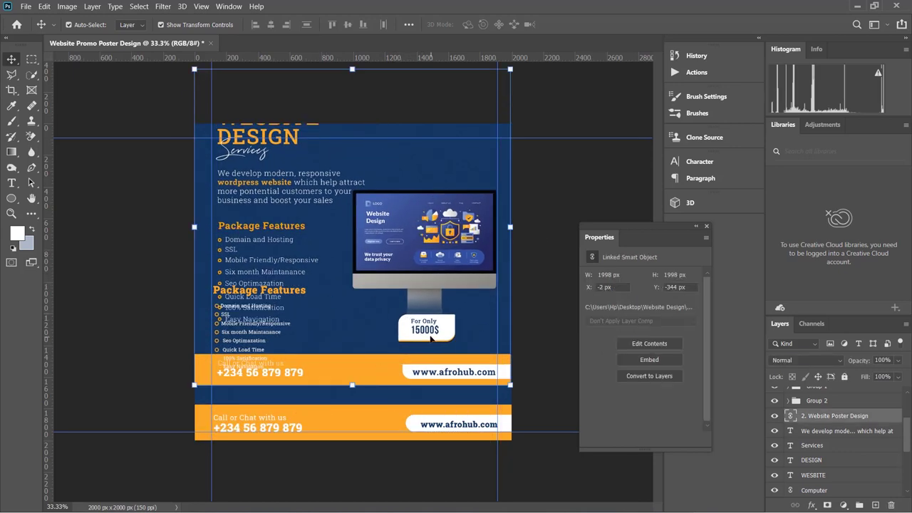
{"action": "left_click", "coordinate": [776, 417]}
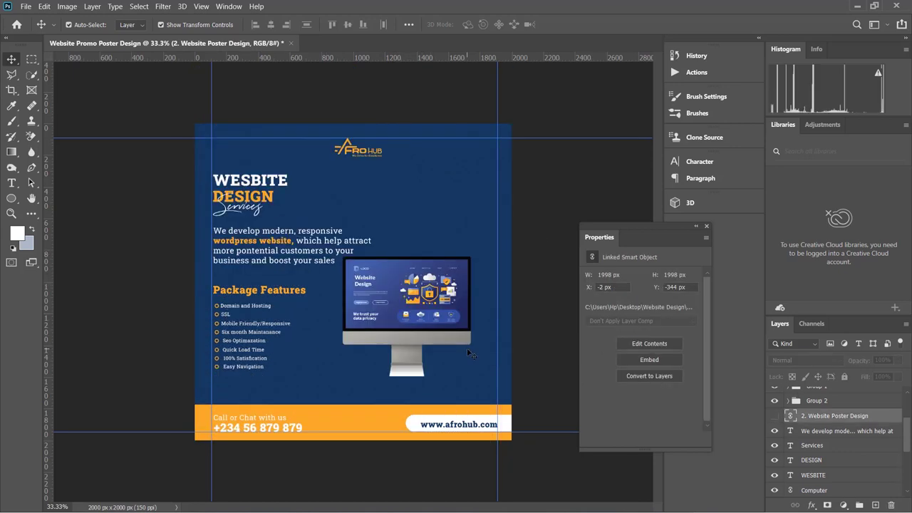
{"action": "left_click", "coordinate": [10, 199]}
{"action": "left_click", "coordinate": [10, 199]}
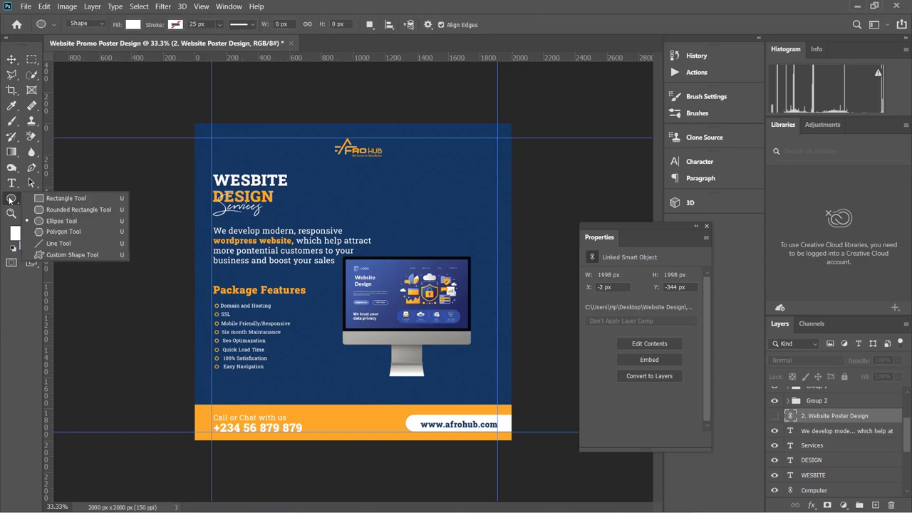
Draw a white rectangle and position it right beneath the monitor stand.
{"action": "left_click", "coordinate": [62, 199]}
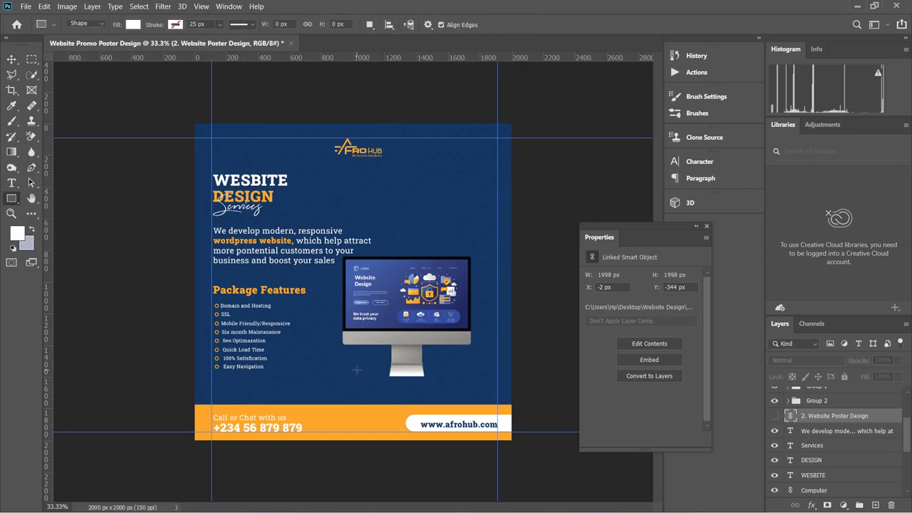
{"action": "left_click_drag", "start_coordinate": [357, 370], "coordinate": [416, 392]}
{"action": "left_click", "coordinate": [11, 57]}
{"action": "left_click_drag", "start_coordinate": [382, 385], "coordinate": [404, 385]}
{"action": "key", "text": "ctrl+plus"}
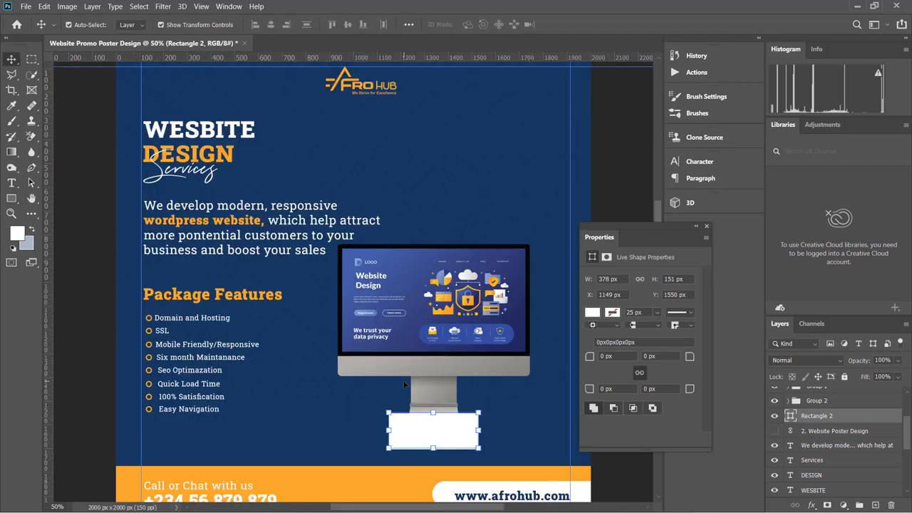
{"action": "left_click", "coordinate": [31, 198]}
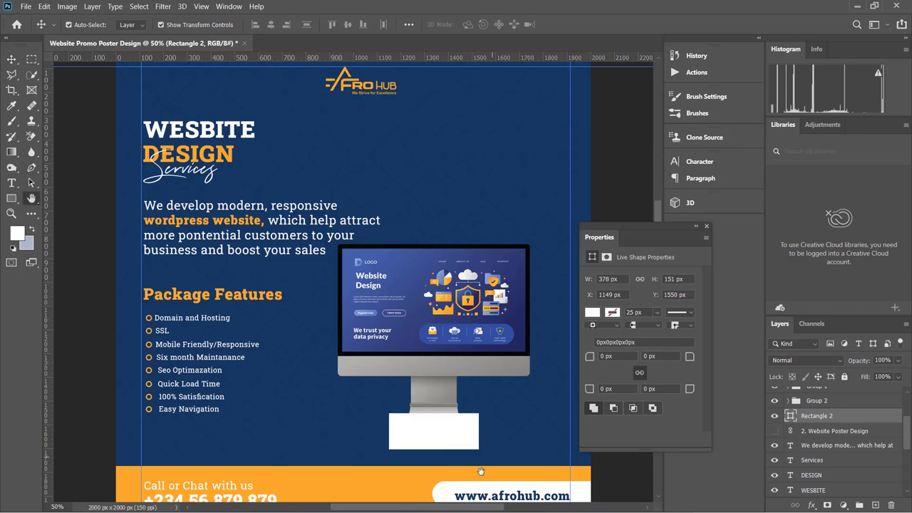
{"action": "left_click_drag", "start_coordinate": [394, 432], "coordinate": [340, 217]}
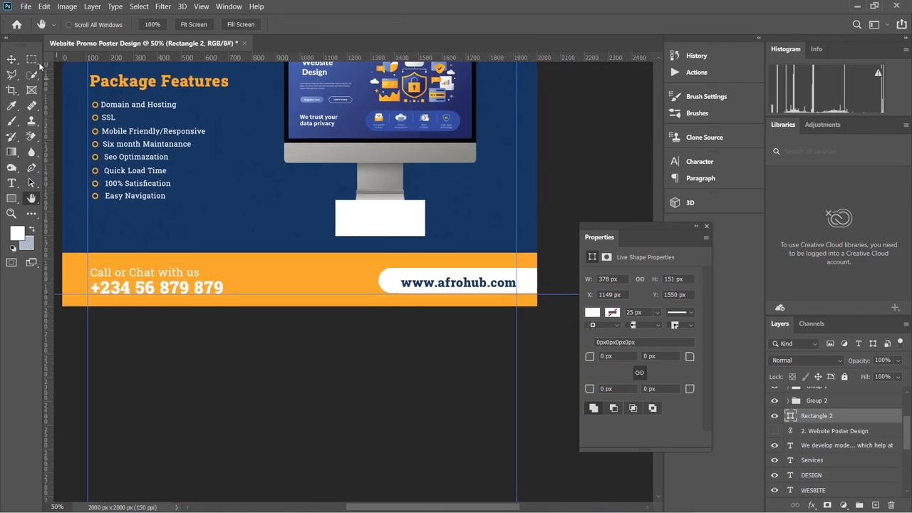
Round the box's bottom-left and top-right corners to 58 px with unlinked radii, then shift it slightly right.
{"action": "left_click", "coordinate": [12, 58]}
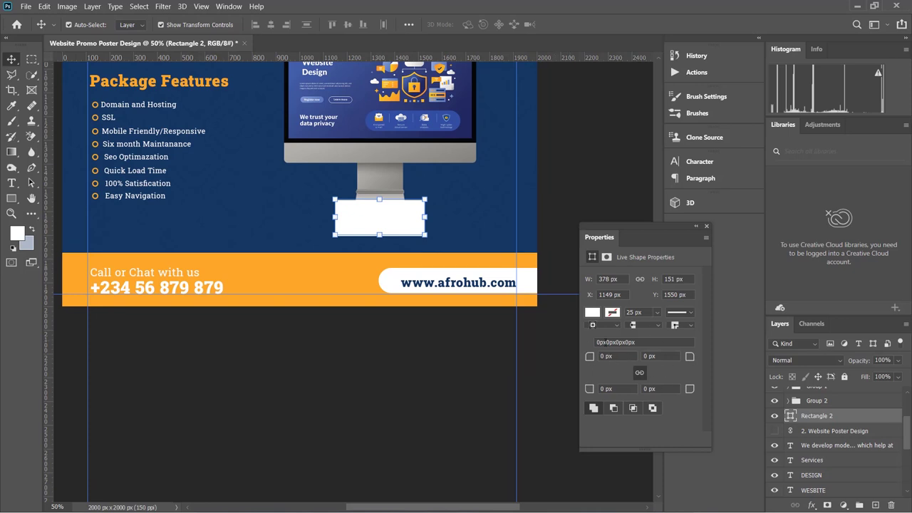
{"action": "left_click", "coordinate": [639, 374]}
{"action": "left_click_drag", "start_coordinate": [587, 389], "coordinate": [620, 389]}
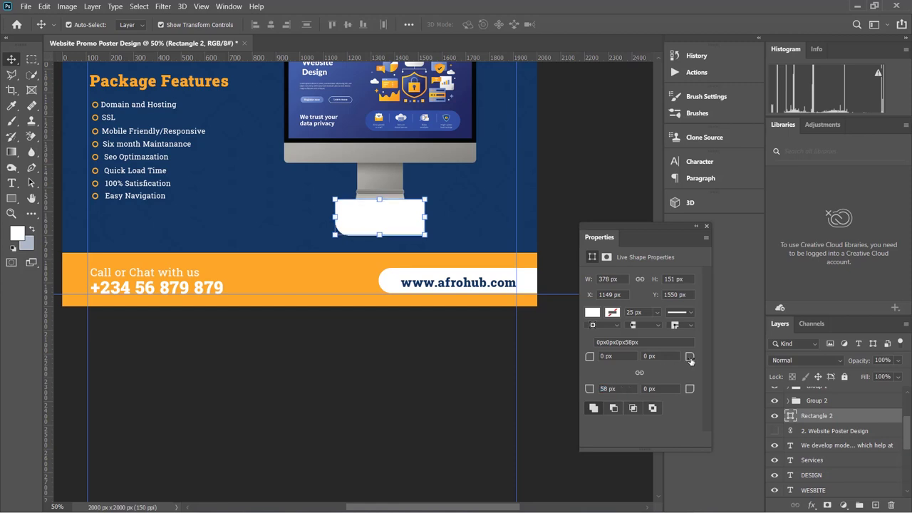
{"action": "left_click_drag", "start_coordinate": [690, 356], "coordinate": [727, 361]}
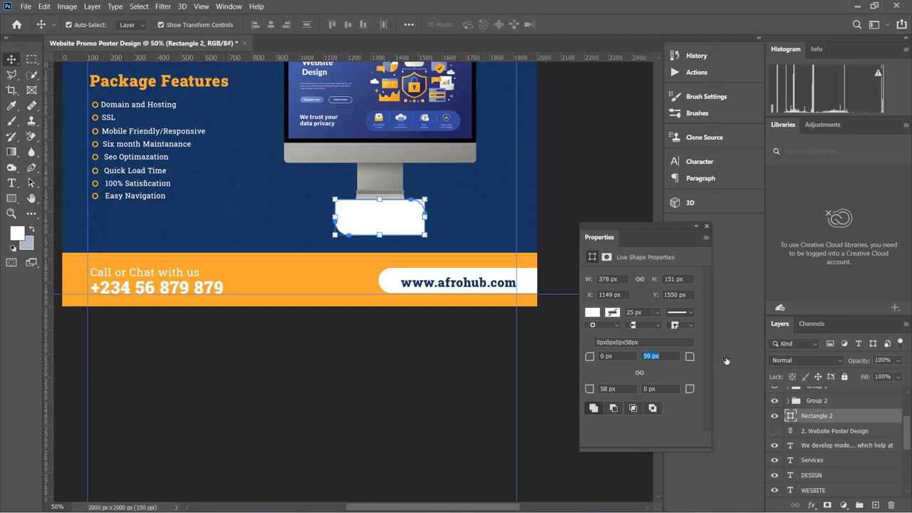
{"action": "left_click_drag", "start_coordinate": [726, 362], "coordinate": [726, 361]}
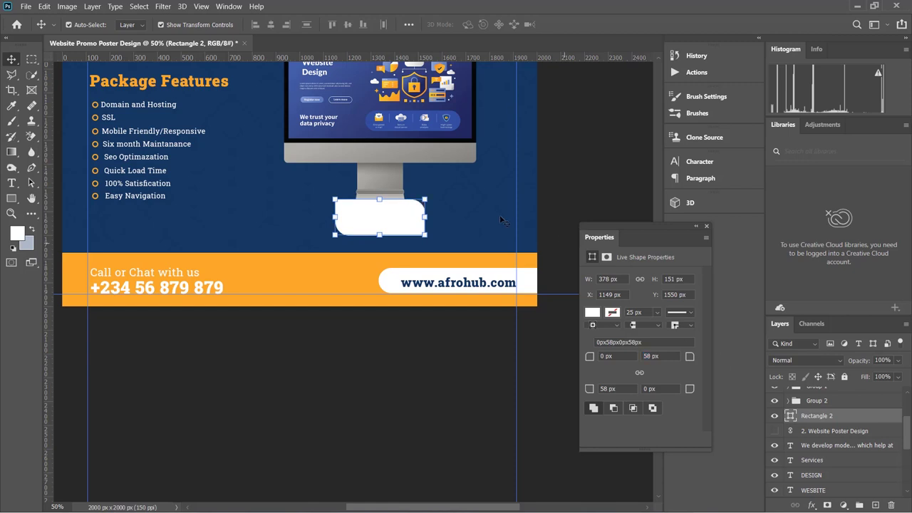
{"action": "left_click_drag", "start_coordinate": [378, 227], "coordinate": [384, 224]}
Duplicate the rounded box, fill Rectangle 2 with the contact bar's orange (fba826), and nudge it down.
{"action": "key", "text": "ctrl+j"}
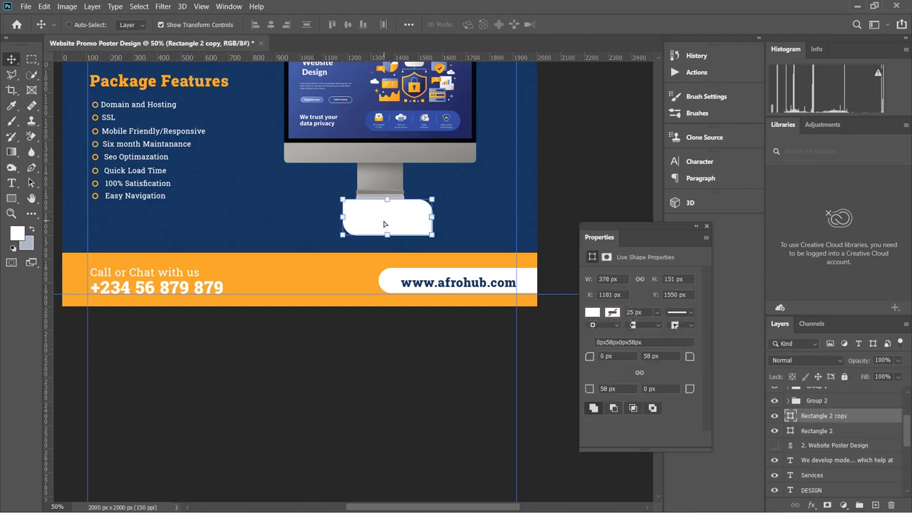
{"action": "left_click", "coordinate": [820, 431]}
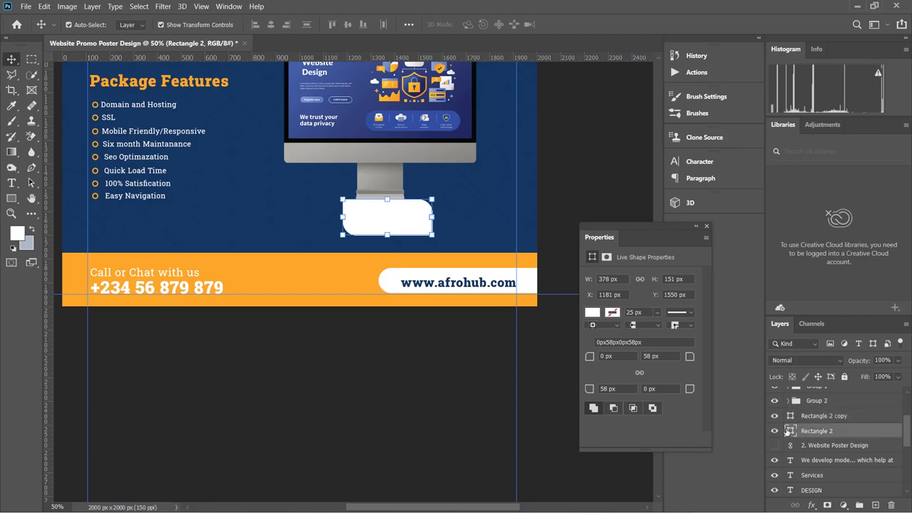
{"action": "double_click", "coordinate": [791, 432]}
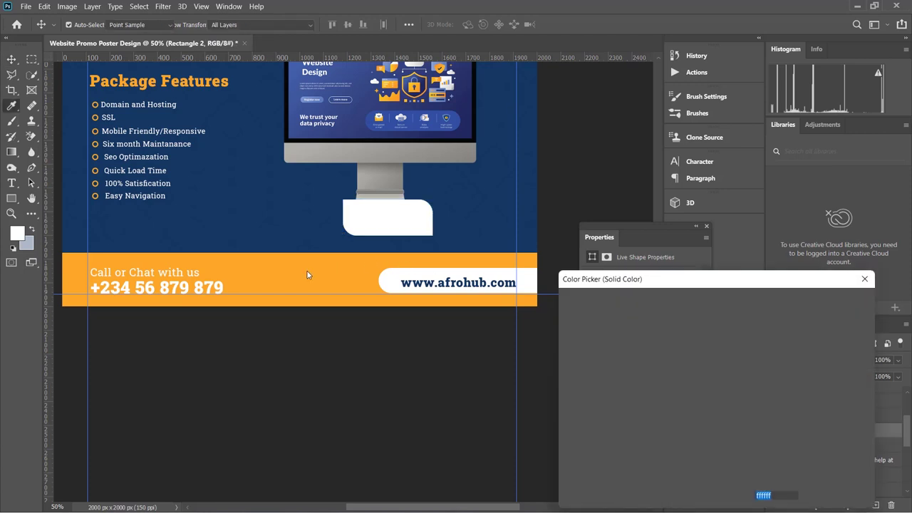
{"action": "left_click", "coordinate": [310, 268]}
{"action": "left_click", "coordinate": [834, 301]}
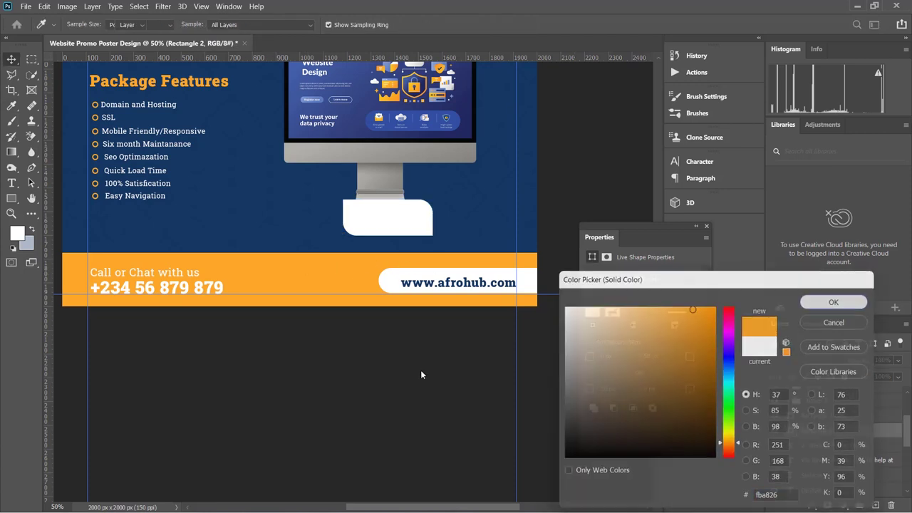
{"action": "key", "text": "Down"}
{"action": "key", "text": "Down"}
{"action": "key", "text": "Down"}
{"action": "key", "text": "Down"}
{"action": "key", "text": "Down"}
{"action": "key", "text": "Down"}
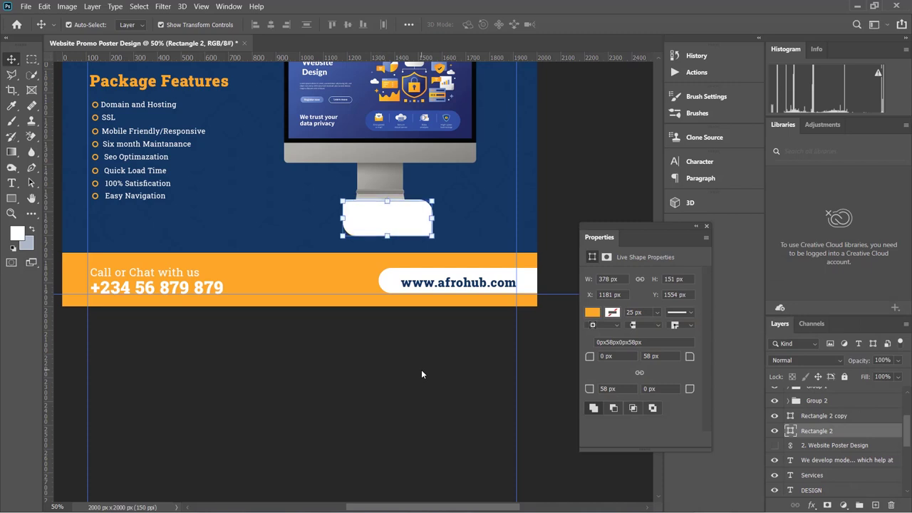
{"action": "key", "text": "Down"}
{"action": "key", "text": "Down"}
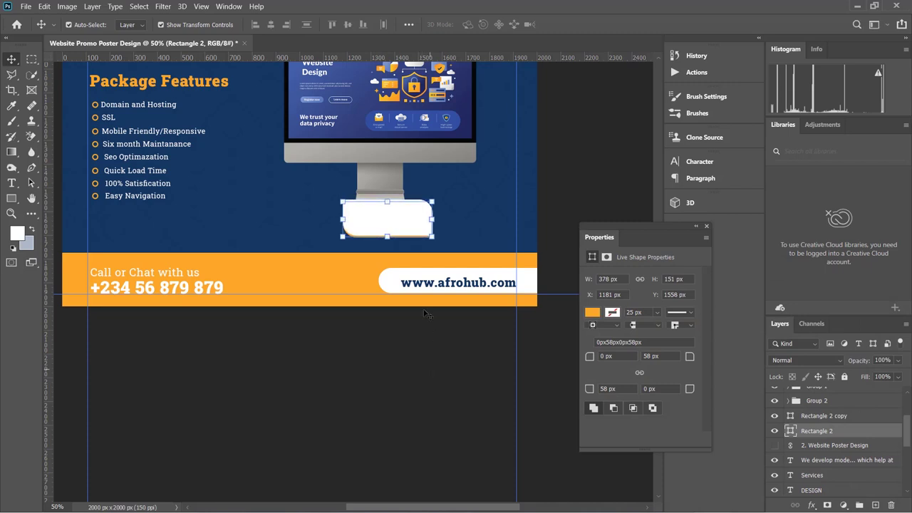
Give the orange Rectangle 2 a drop shadow at 25% opacity.
{"action": "left_click", "coordinate": [811, 504]}
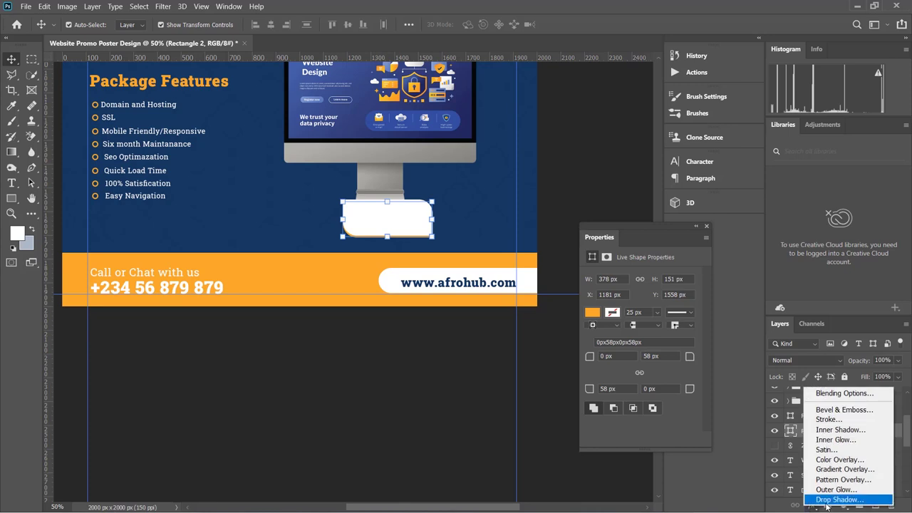
{"action": "key", "text": "Escape"}
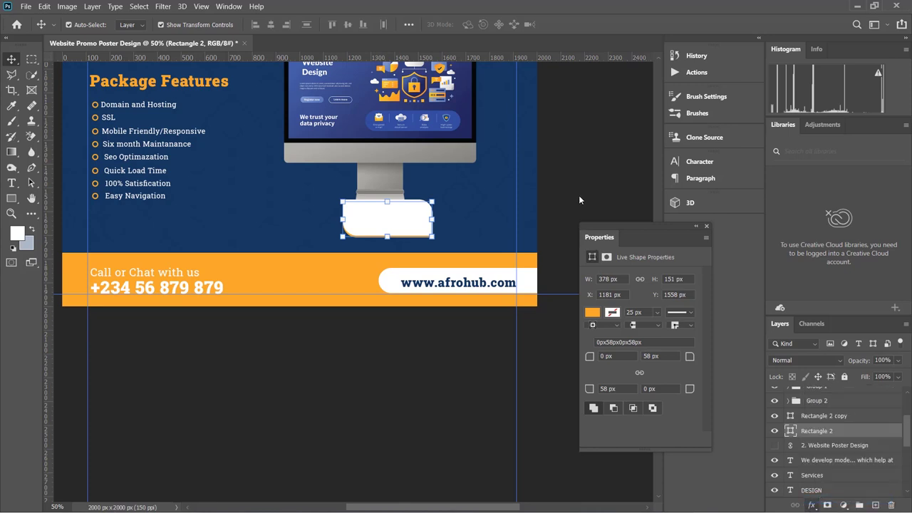
{"action": "left_click_drag", "start_coordinate": [431, 225], "coordinate": [663, 158]}
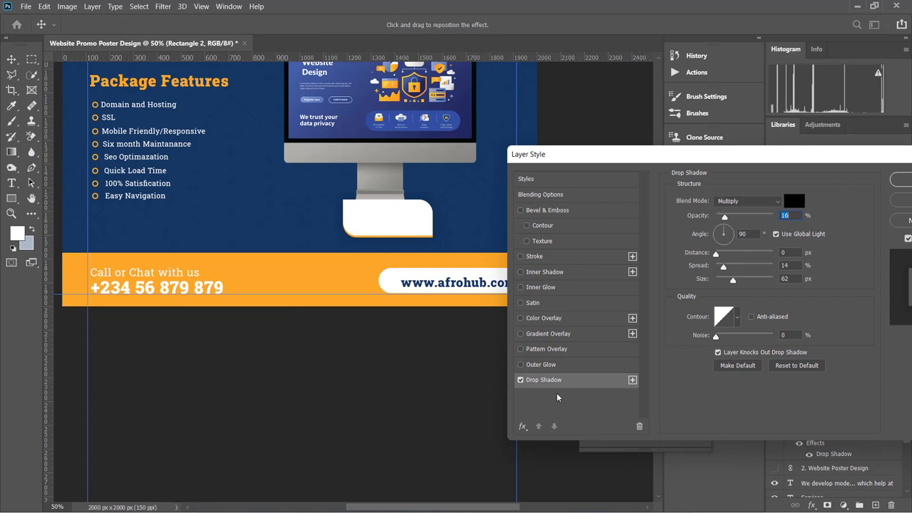
{"action": "left_click_drag", "start_coordinate": [727, 219], "coordinate": [735, 218]}
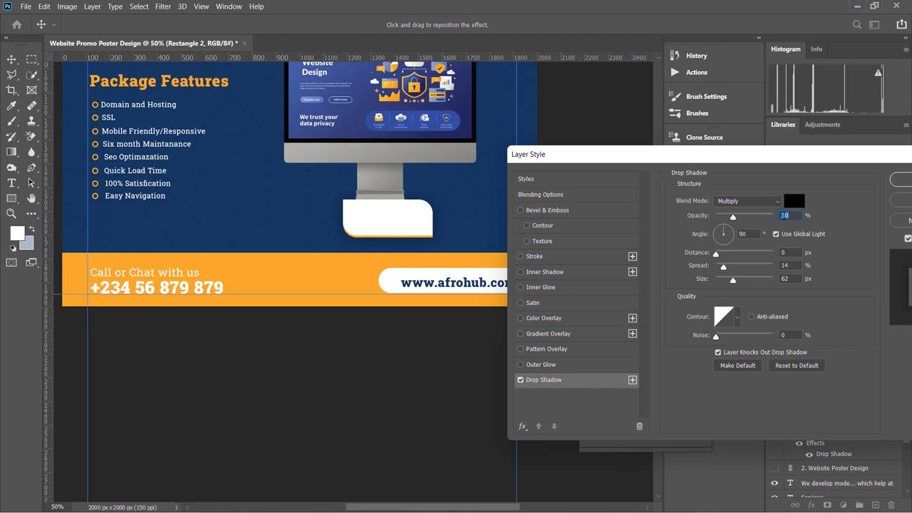
{"action": "type", "text": "25"}
{"action": "left_click", "coordinate": [780, 207]}
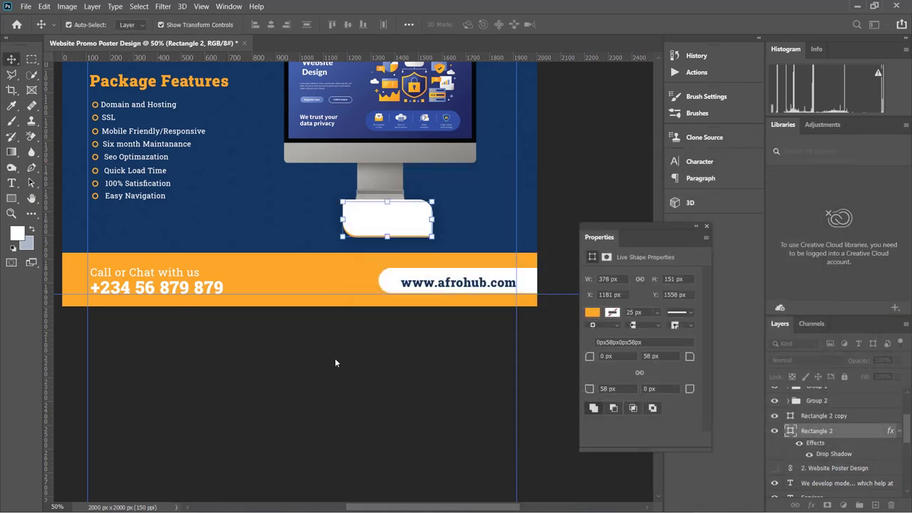
{"action": "left_click", "coordinate": [335, 362]}
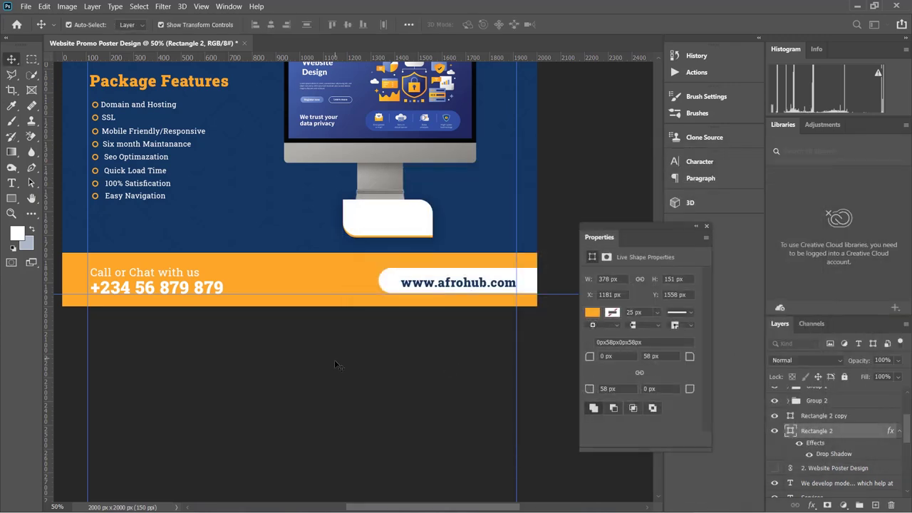
Add a 'Fro Only' text label coloured with the navy background colour.
{"action": "left_click", "coordinate": [12, 183]}
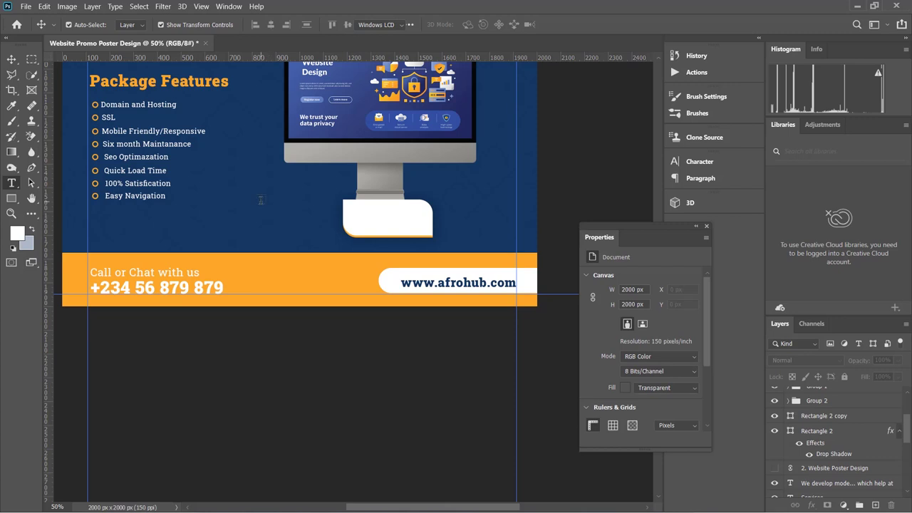
{"action": "left_click", "coordinate": [261, 200]}
{"action": "type", "text": "Fro"}
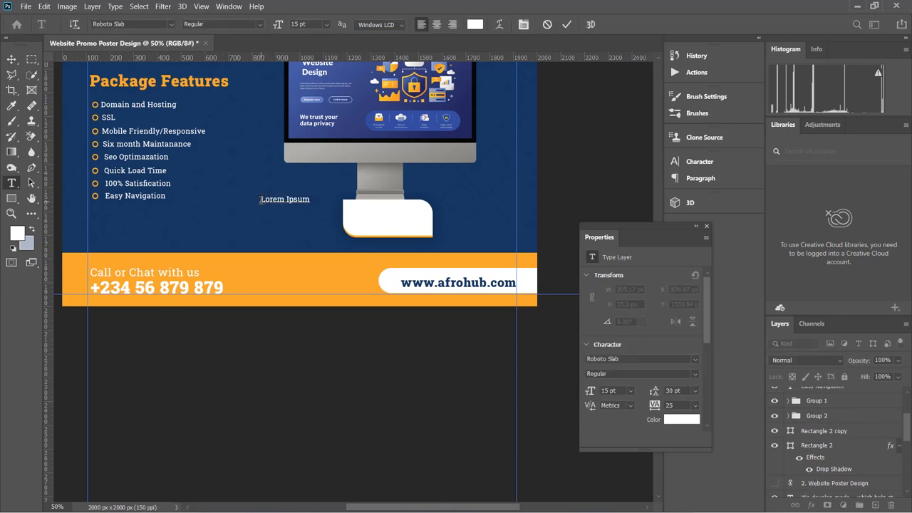
{"action": "type", "text": " Only"}
{"action": "left_click", "coordinate": [11, 59]}
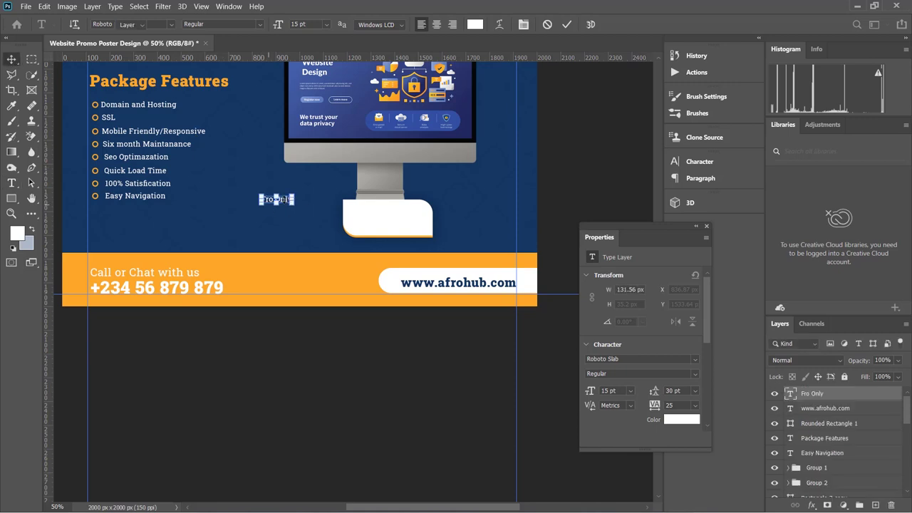
{"action": "key", "text": "t"}
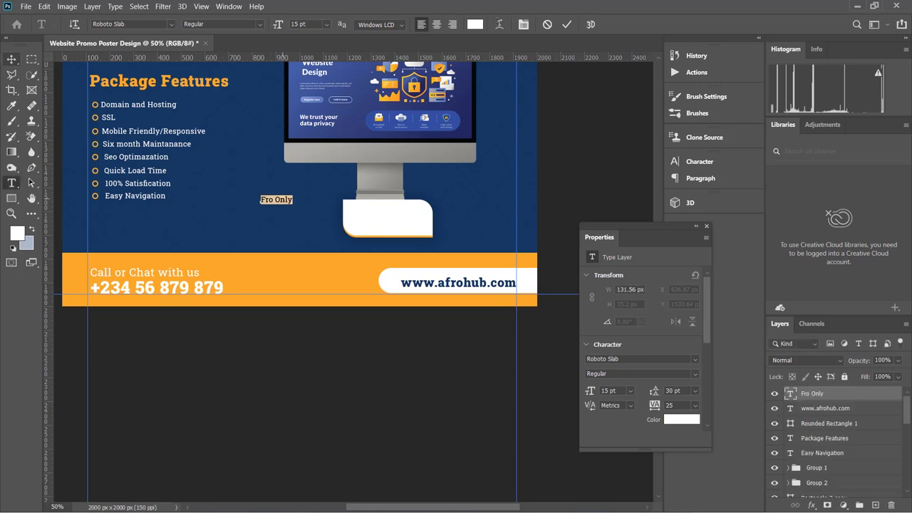
{"action": "left_click", "coordinate": [475, 24]}
{"action": "left_click", "coordinate": [484, 182]}
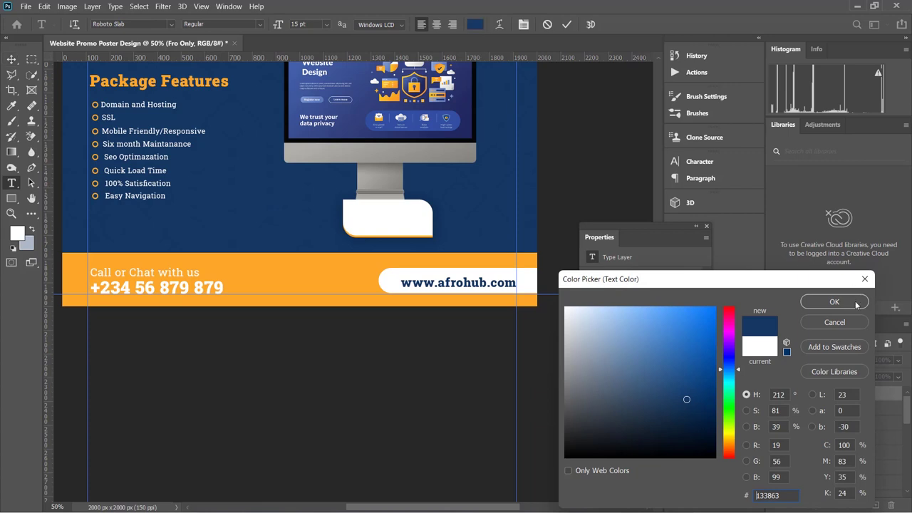
{"action": "left_click", "coordinate": [828, 303]}
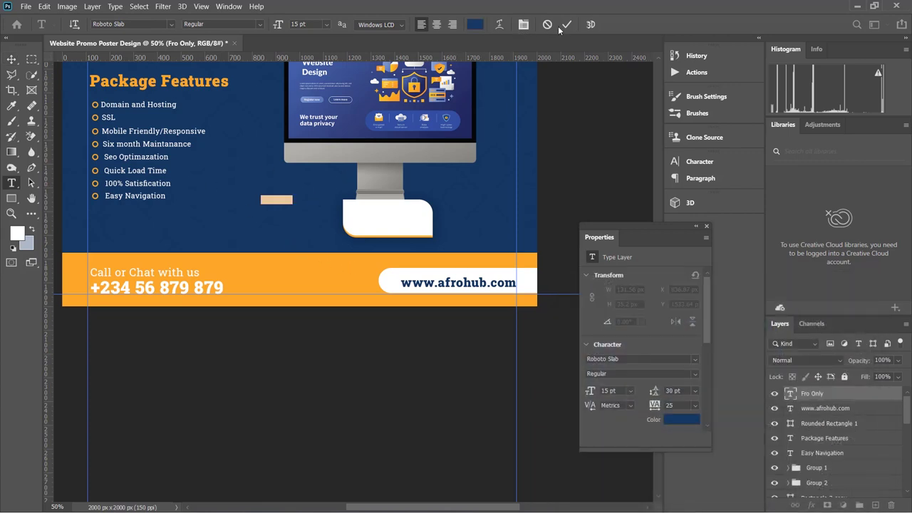
{"action": "key", "text": "ctrl+Return"}
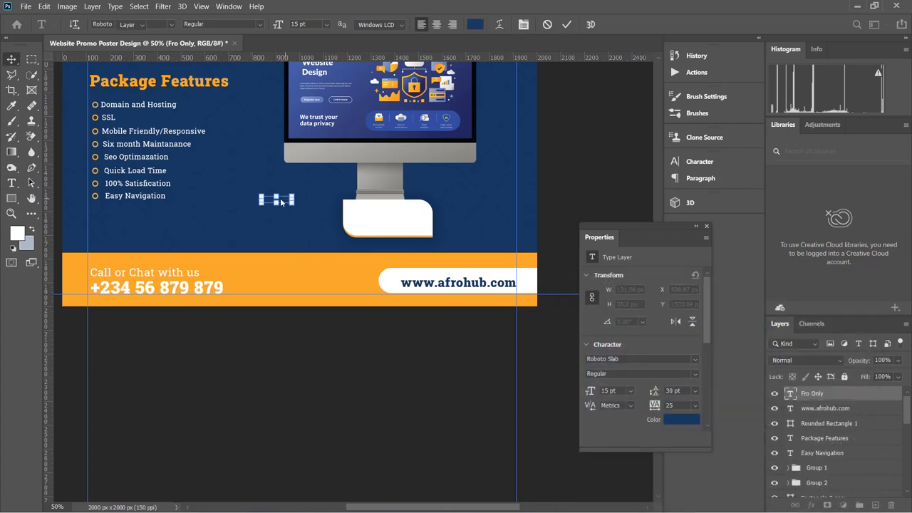
Move 'Fro Only' onto the white rounded box and set its font style to Bold.
{"action": "key", "text": "v"}
{"action": "left_click_drag", "start_coordinate": [281, 202], "coordinate": [389, 212]}
{"action": "double_click", "coordinate": [390, 212]}
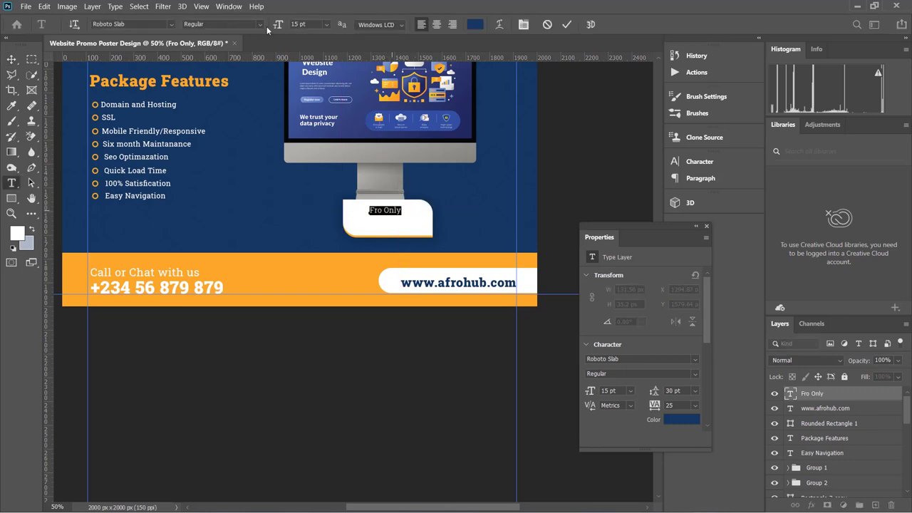
{"action": "left_click", "coordinate": [259, 24]}
{"action": "left_click", "coordinate": [207, 97]}
{"action": "left_click", "coordinate": [566, 24]}
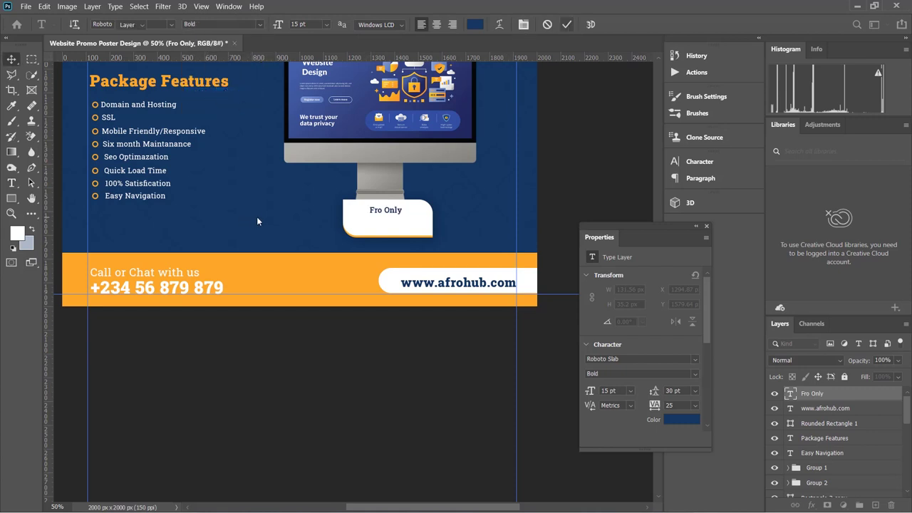
{"action": "key", "text": "v"}
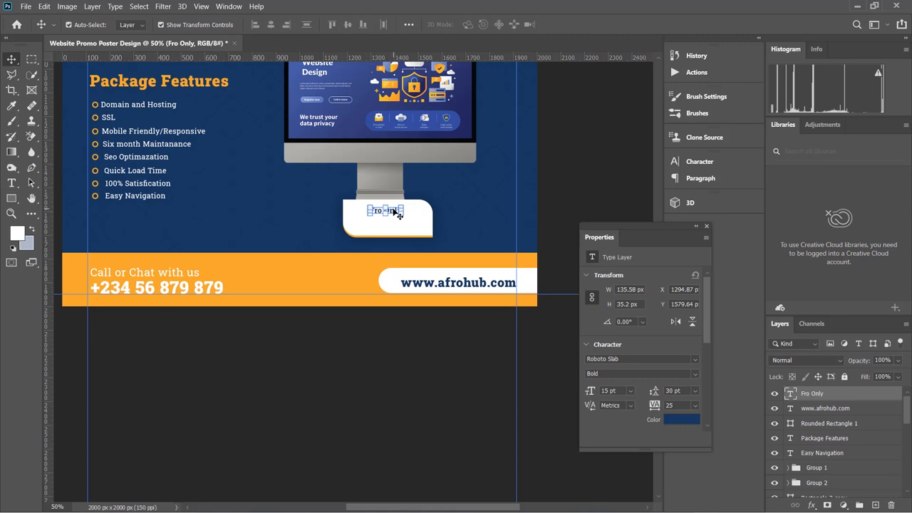
Duplicate 'Fro Only' just below, replace the text with 1500$, and enlarge it.
{"action": "key", "text": "ctrl+j"}
{"action": "left_click_drag", "start_coordinate": [397, 212], "coordinate": [394, 224]}
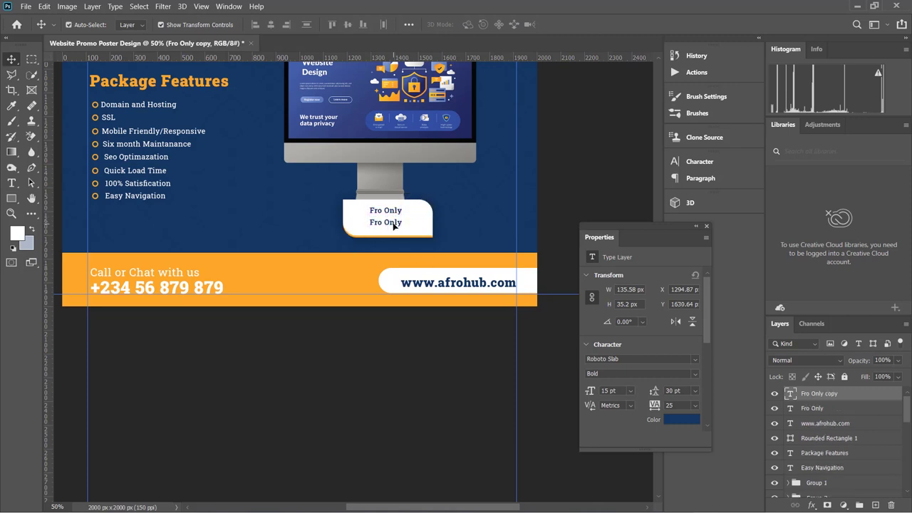
{"action": "double_click", "coordinate": [394, 224]}
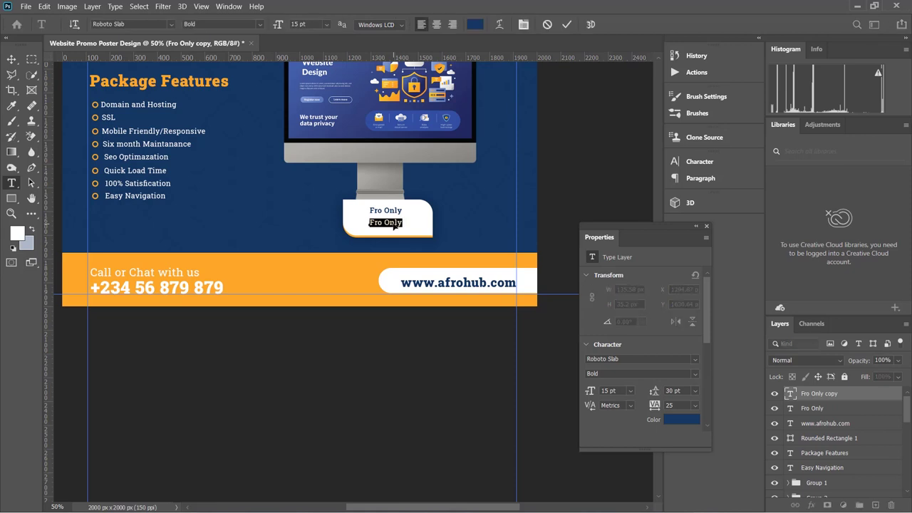
{"action": "left_click", "coordinate": [393, 226]}
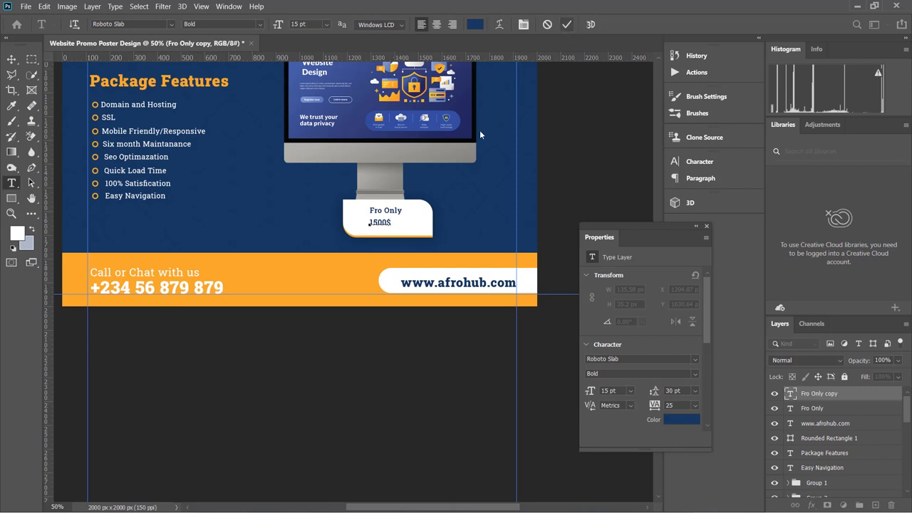
{"action": "key", "text": "ctrl"}
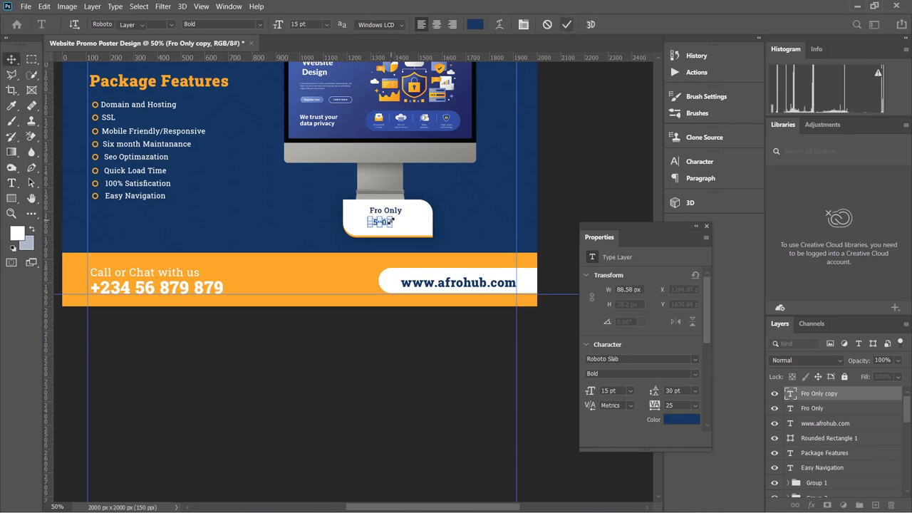
{"action": "left_click_drag", "start_coordinate": [391, 226], "coordinate": [414, 222]}
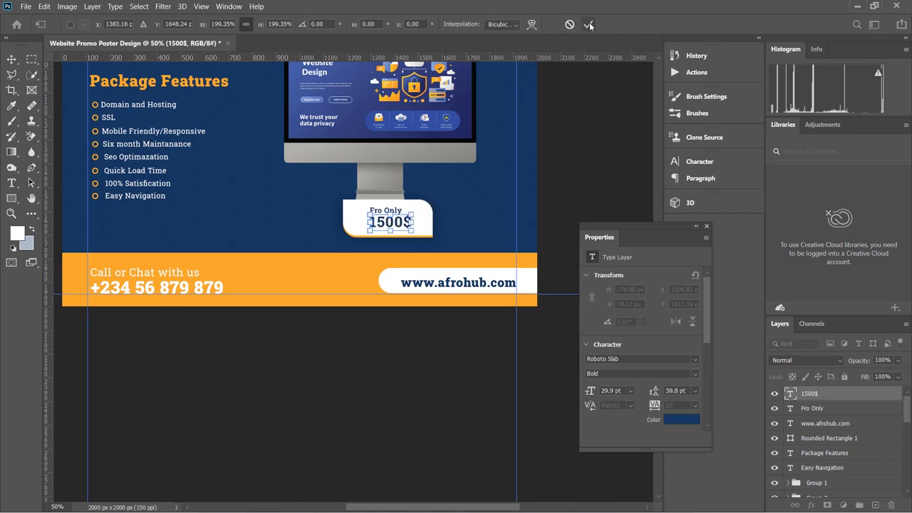
{"action": "left_click", "coordinate": [590, 25]}
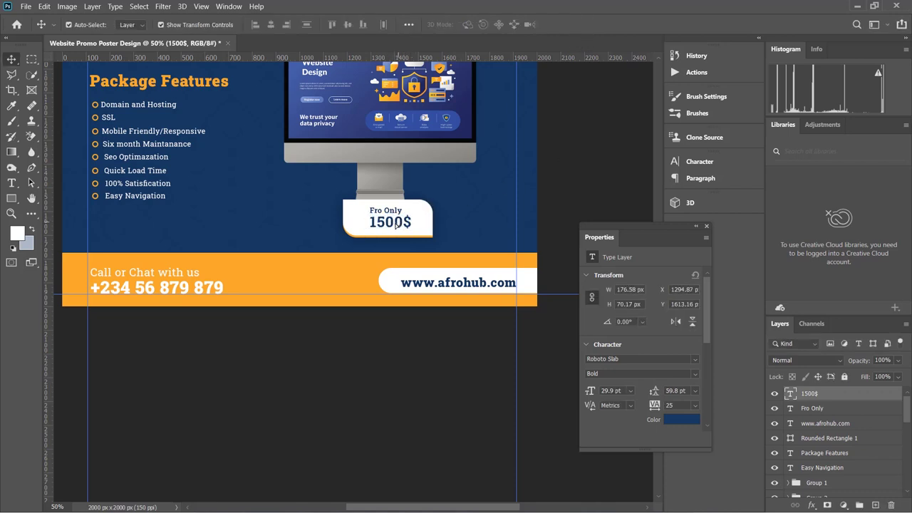
{"action": "left_click_drag", "start_coordinate": [396, 225], "coordinate": [392, 228]}
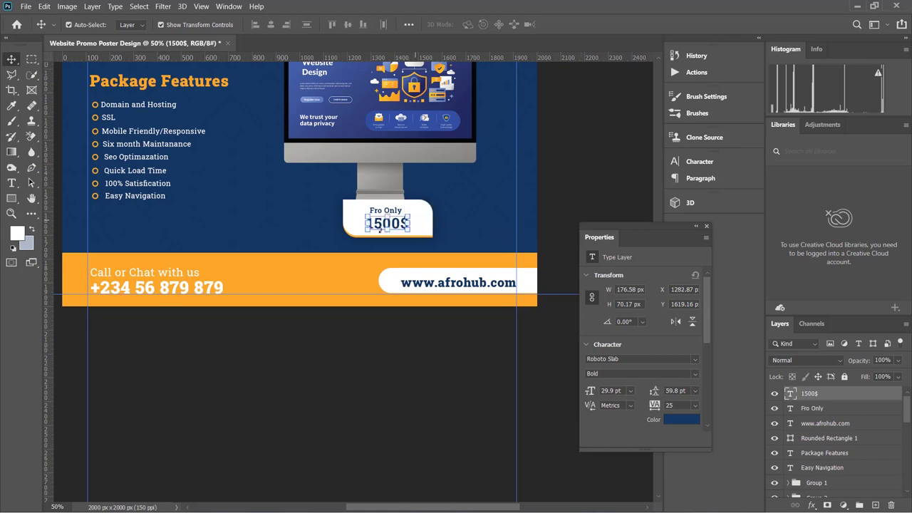
Insert a comma so the price reads '1,500$', then fit the poster in view.
{"action": "key", "text": "t"}
{"action": "double_click", "coordinate": [389, 223]}
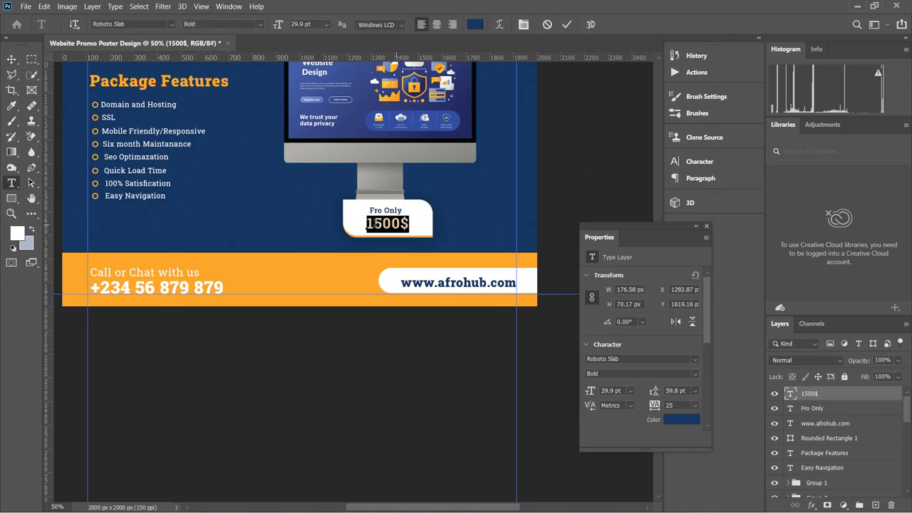
{"action": "left_click", "coordinate": [374, 223]}
{"action": "type", "text": ","}
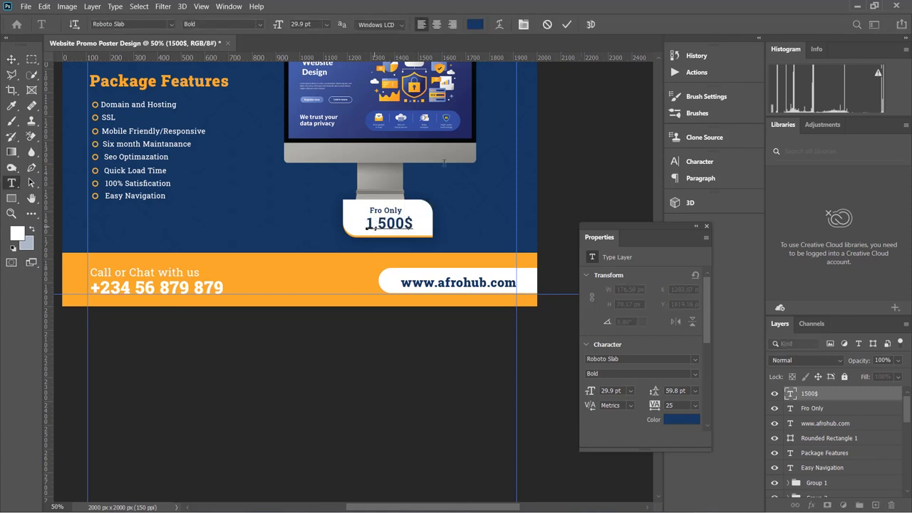
{"action": "left_click", "coordinate": [570, 27]}
{"action": "key", "text": "v"}
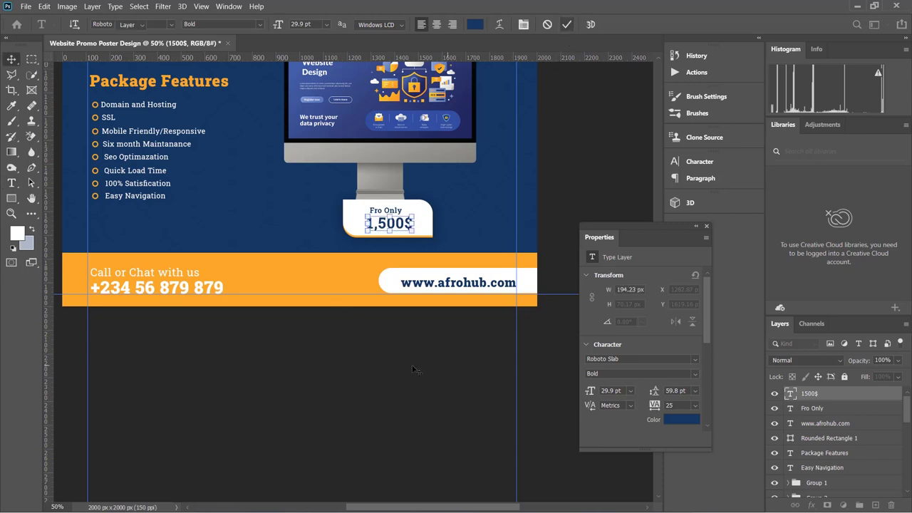
{"action": "key", "text": "ctrl+0"}
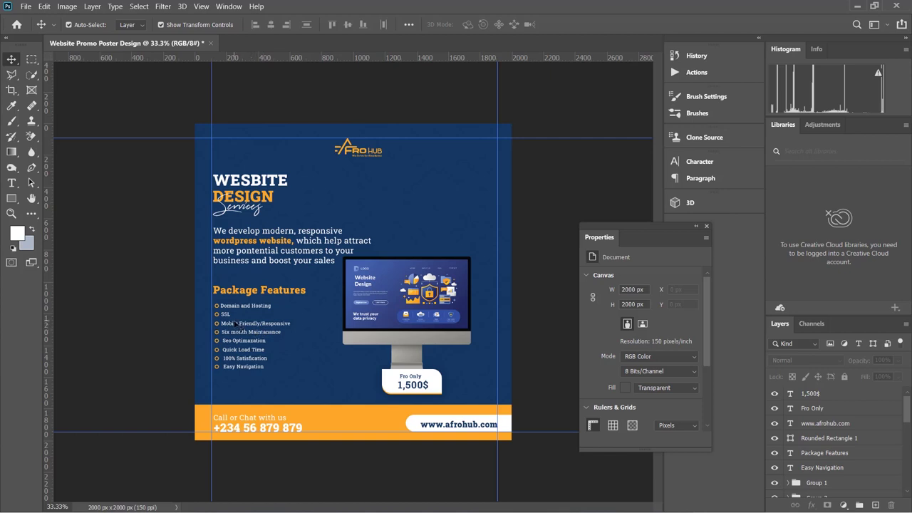
Align the feature list text layers' left edges and nudge them right to X 165.73 px.
{"action": "key", "text": "ctrl+plus"}
{"action": "scroll", "coordinate": [179, 234], "scroll_direction": "down", "scroll_amount": 3}
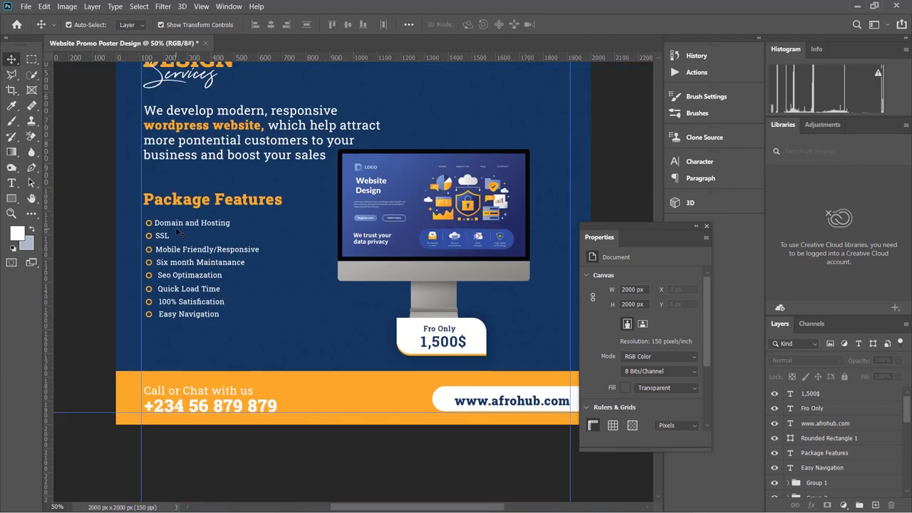
{"action": "left_click", "coordinate": [208, 226]}
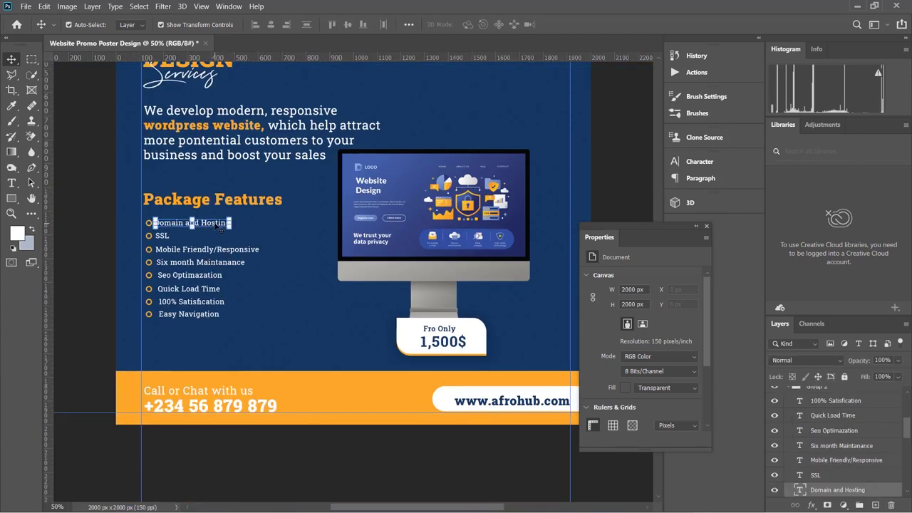
{"action": "left_click", "coordinate": [204, 314], "text": "shift"}
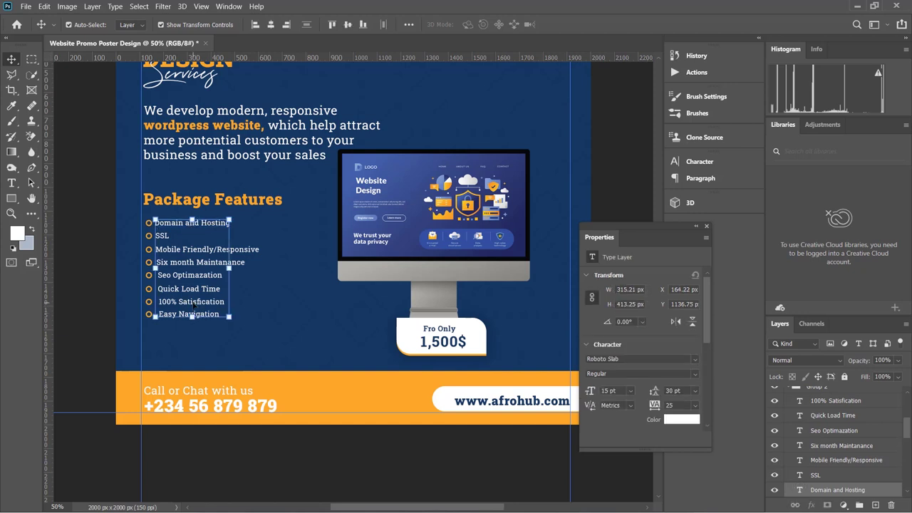
{"action": "left_click", "coordinate": [193, 293], "text": "shift"}
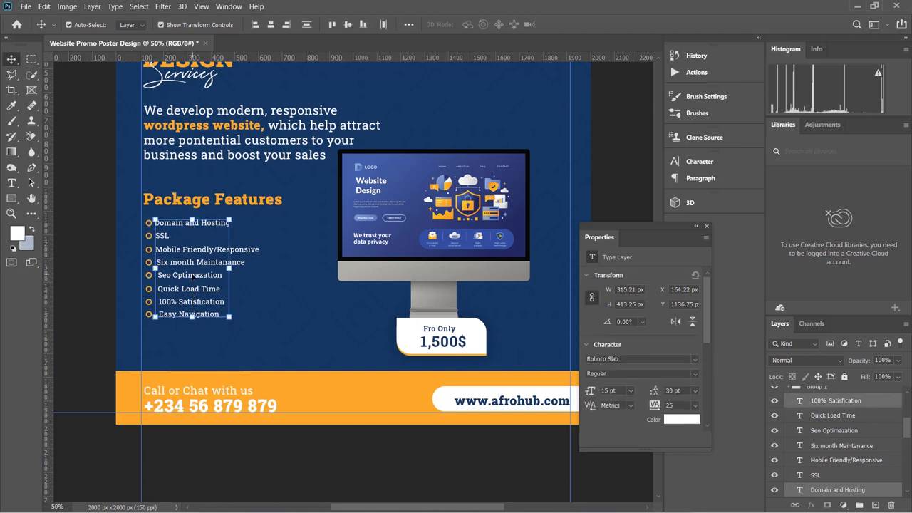
{"action": "left_click", "coordinate": [200, 264], "text": "shift"}
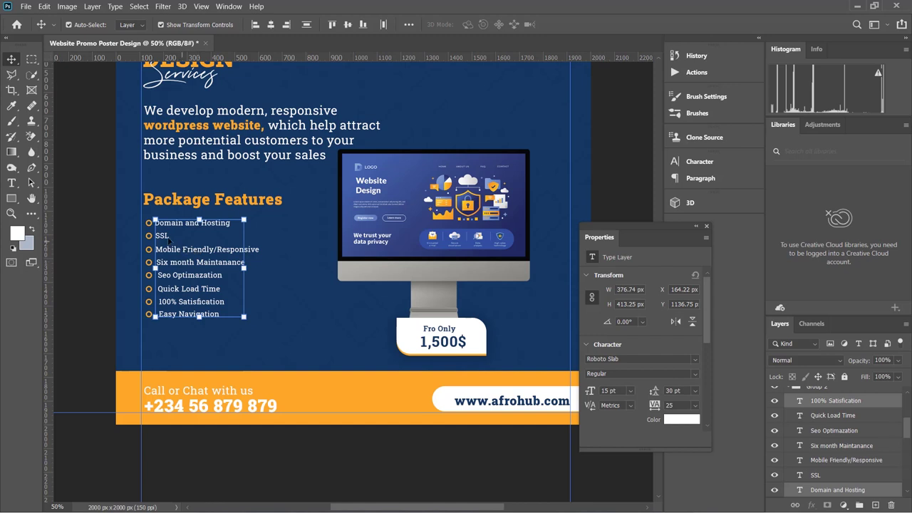
{"action": "left_click", "coordinate": [163, 237], "text": "shift"}
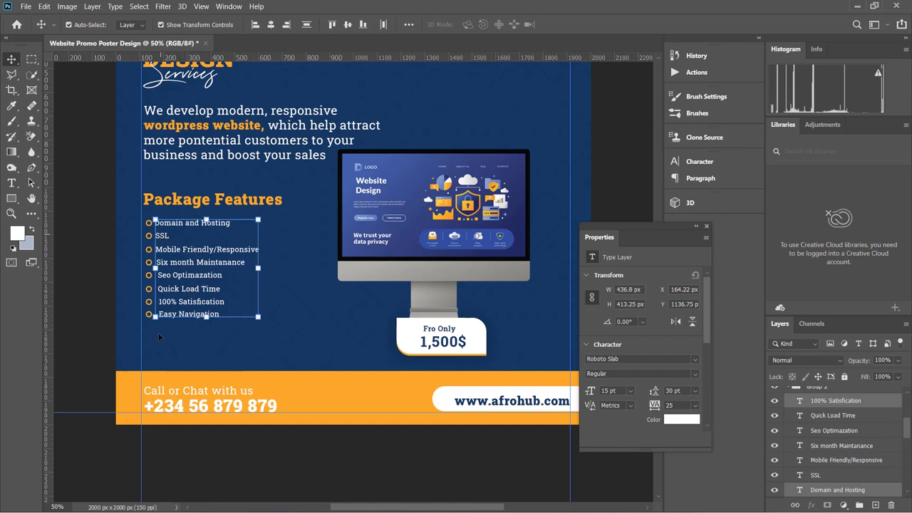
{"action": "left_click", "coordinate": [255, 25]}
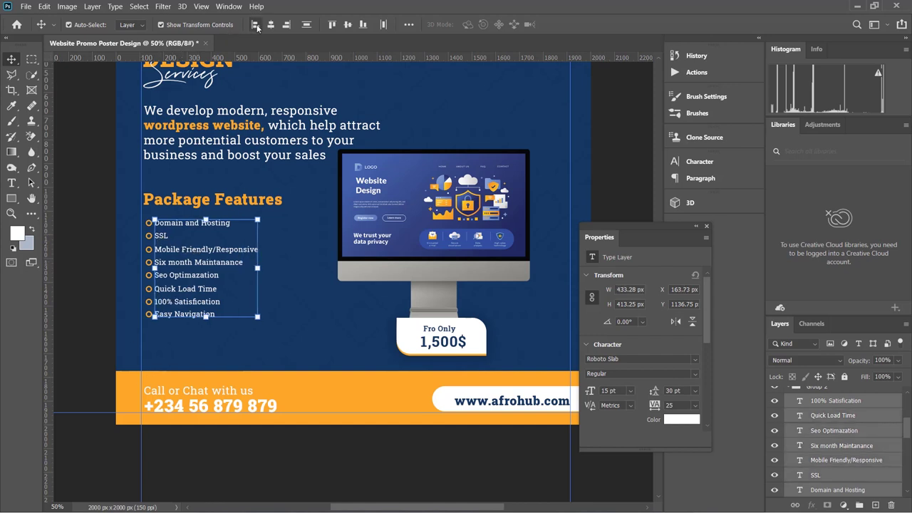
{"action": "key", "text": "Right"}
{"action": "key", "text": "Right"}
{"action": "key", "text": "Right"}
{"action": "key", "text": "Right"}
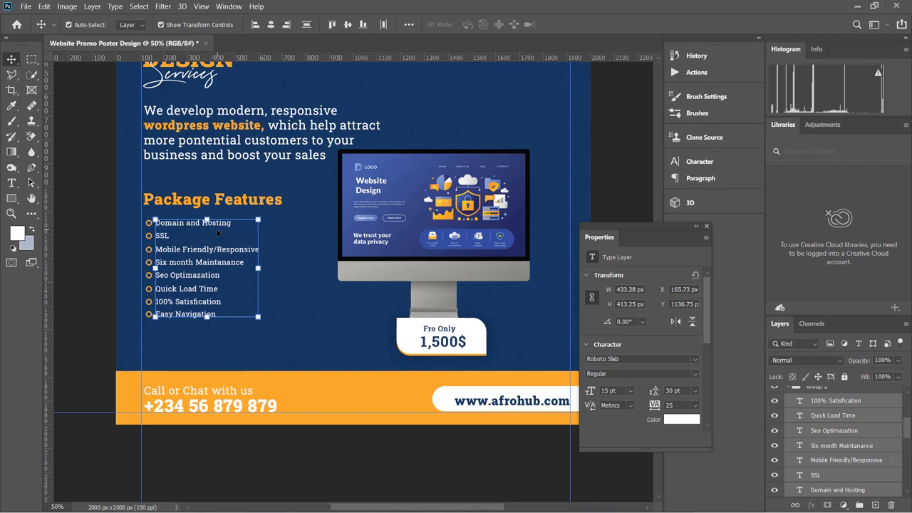
{"action": "scroll", "coordinate": [347, 460], "scroll_direction": "down", "scroll_amount": 1}
{"action": "left_click", "coordinate": [347, 460]}
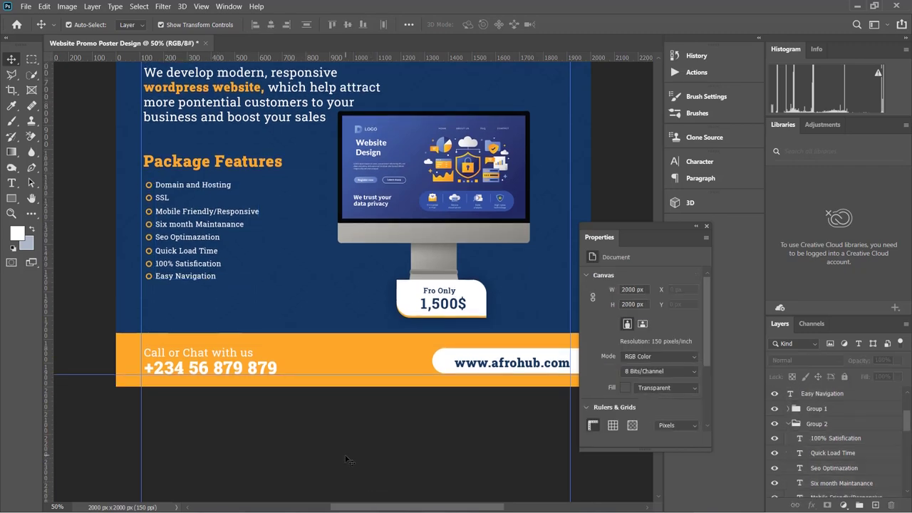
{"action": "scroll", "coordinate": [348, 460], "scroll_direction": "down", "scroll_amount": 1}
{"action": "key", "text": "ctrl+minus"}
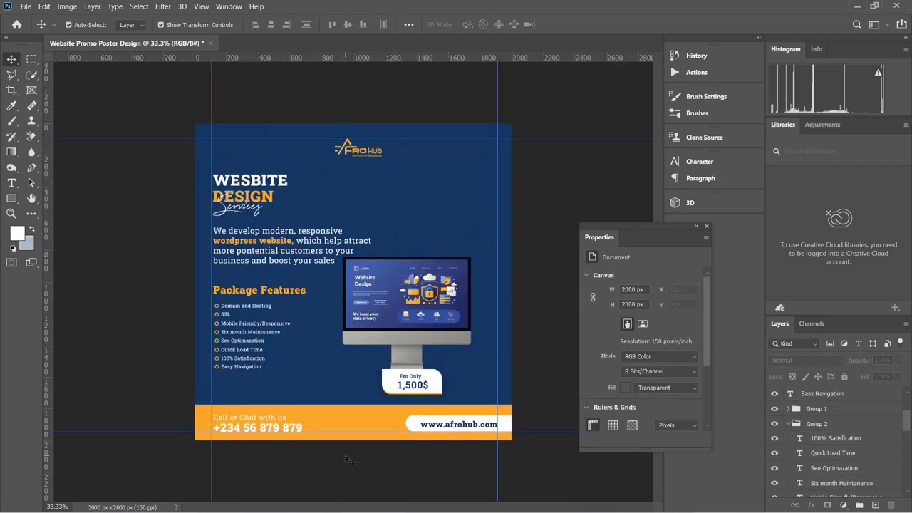
Move the Easy Navigation text layer into Group 2.
{"action": "left_click", "coordinate": [789, 424]}
{"action": "scroll", "coordinate": [855, 453], "scroll_direction": "up", "scroll_amount": 3}
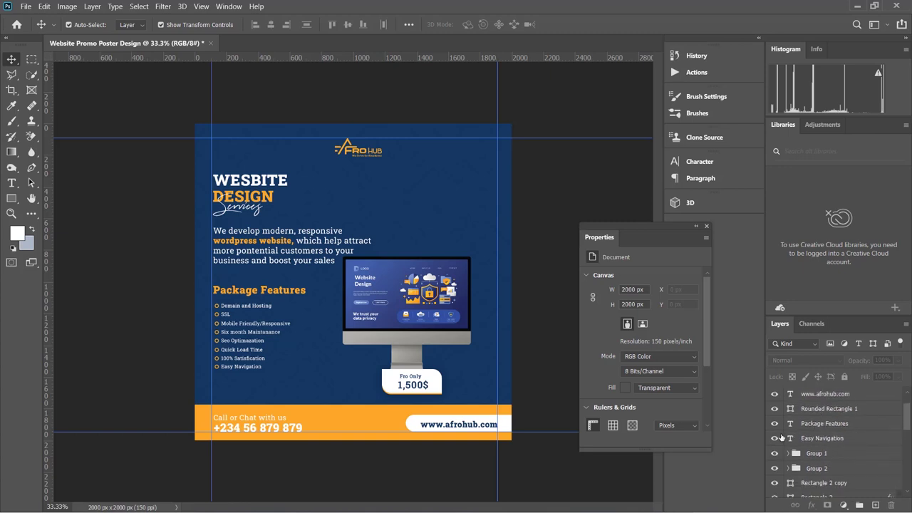
{"action": "left_click", "coordinate": [774, 470]}
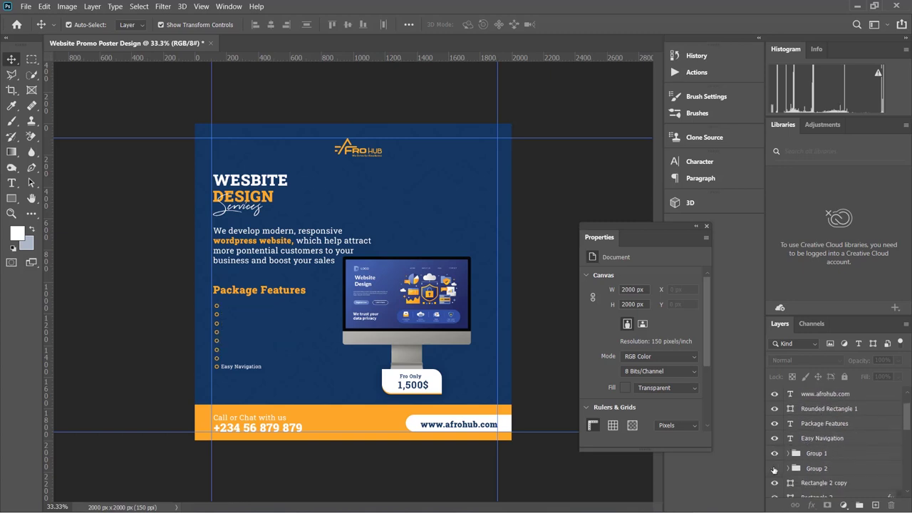
{"action": "left_click", "coordinate": [775, 470]}
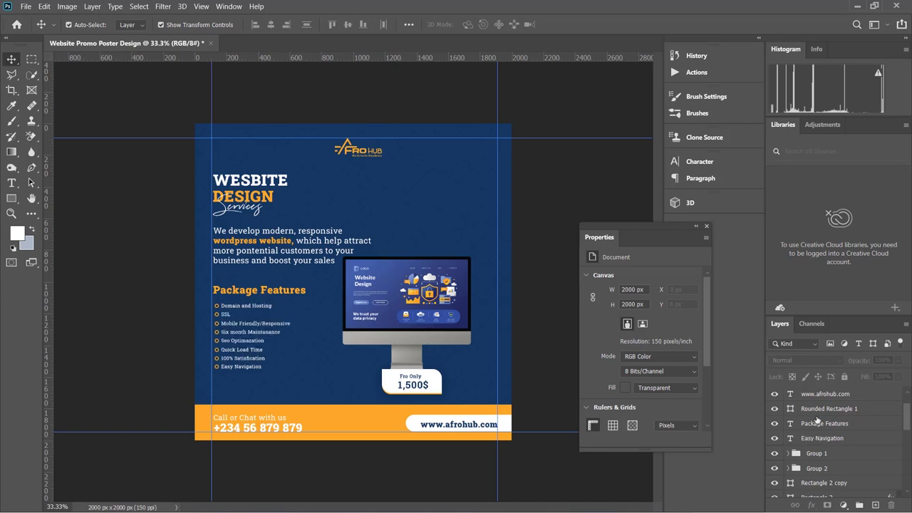
{"action": "left_click", "coordinate": [814, 438]}
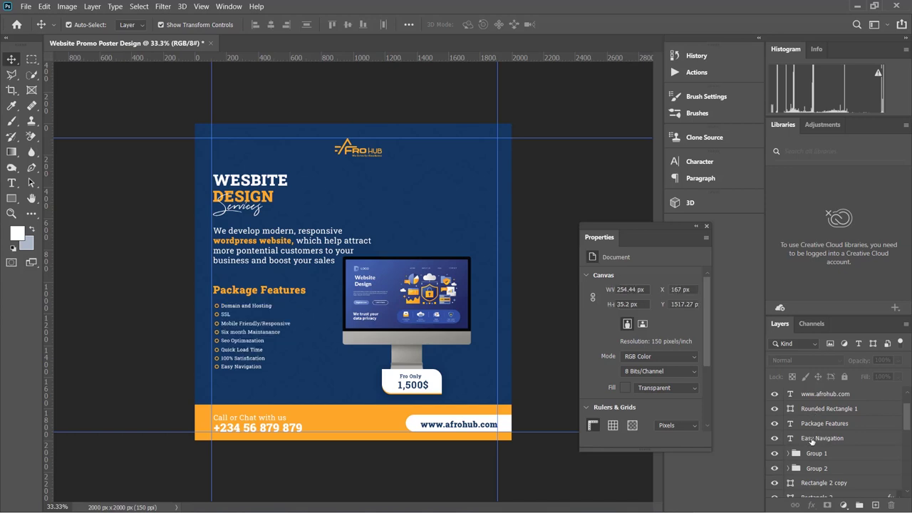
{"action": "left_click_drag", "start_coordinate": [813, 440], "coordinate": [817, 468]}
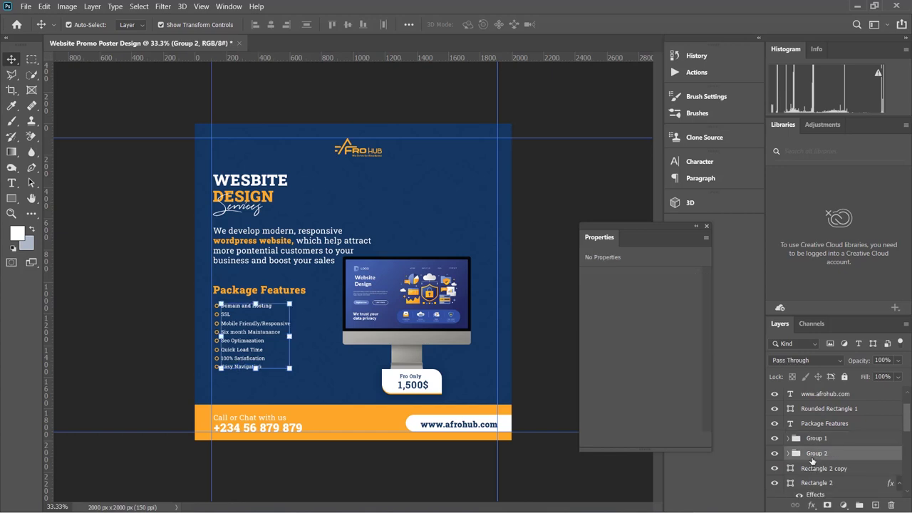
Select the 1,500$, Rectangle 2 copy and Rectangle 2 layers together, excluding Group 2.
{"action": "scroll", "coordinate": [817, 463], "scroll_direction": "down", "scroll_amount": 3}
{"action": "scroll", "coordinate": [822, 438], "scroll_direction": "down", "scroll_amount": 1}
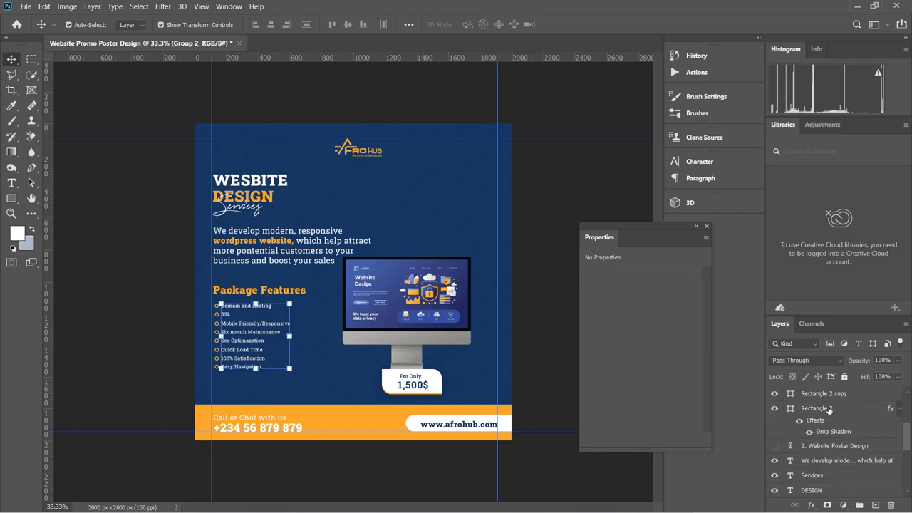
{"action": "scroll", "coordinate": [822, 437], "scroll_direction": "up", "scroll_amount": 2}
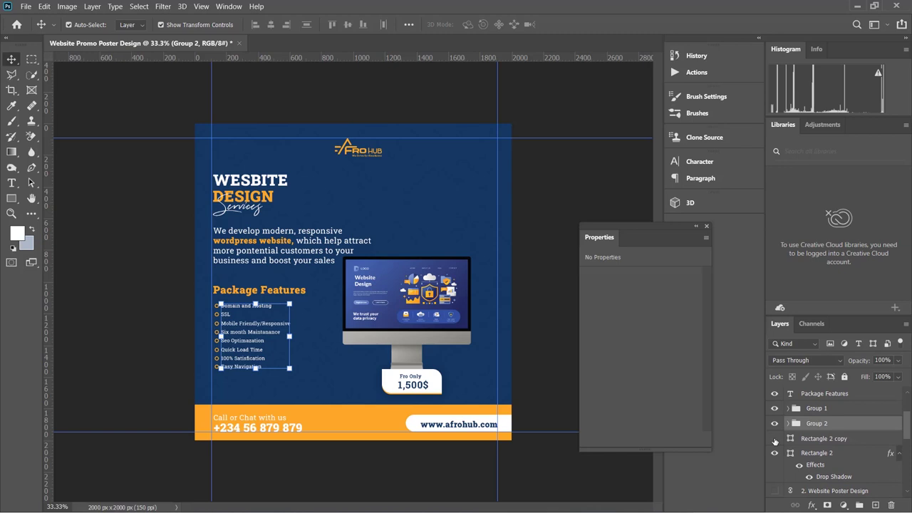
{"action": "scroll", "coordinate": [817, 452], "scroll_direction": "up", "scroll_amount": 3}
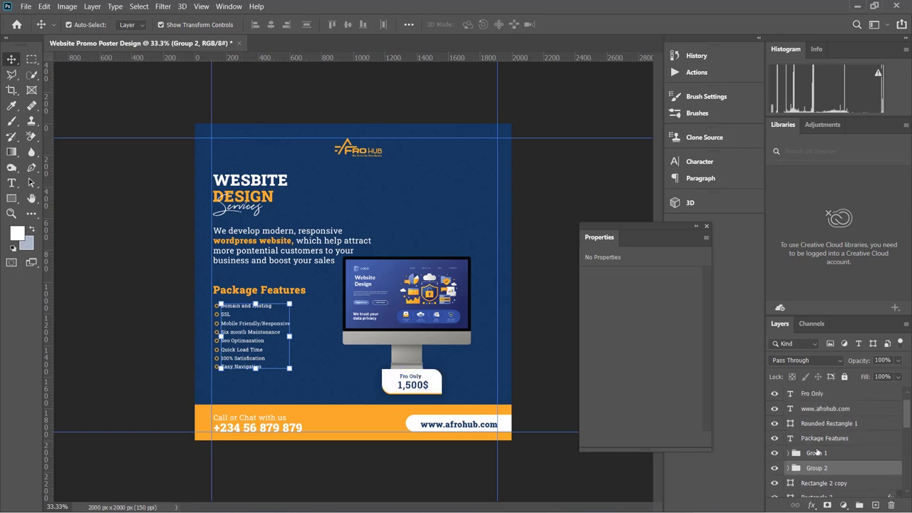
{"action": "scroll", "coordinate": [818, 452], "scroll_direction": "up", "scroll_amount": 1}
{"action": "left_click", "coordinate": [819, 395], "text": "ctrl"}
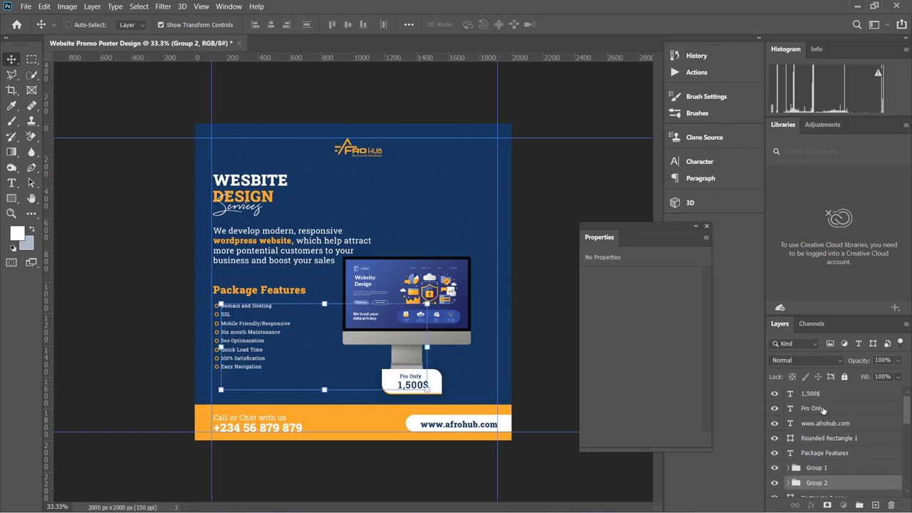
{"action": "scroll", "coordinate": [825, 420], "scroll_direction": "down", "scroll_amount": 3}
{"action": "scroll", "coordinate": [825, 427], "scroll_direction": "down", "scroll_amount": 1}
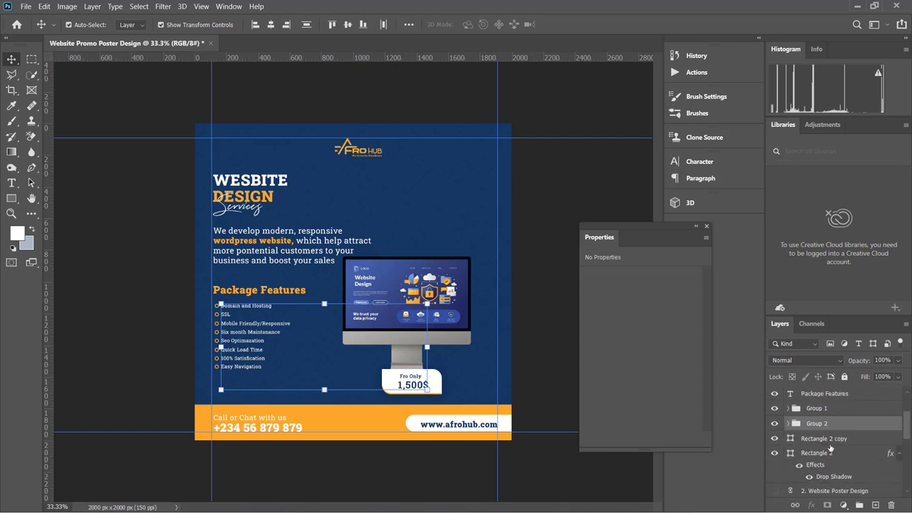
{"action": "left_click", "coordinate": [824, 440], "text": "ctrl"}
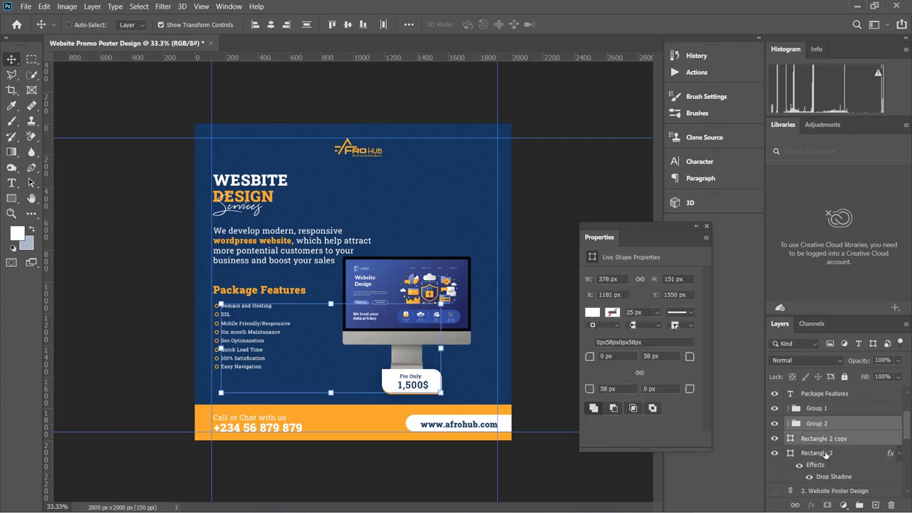
{"action": "left_click", "coordinate": [827, 456], "text": "ctrl"}
{"action": "left_click", "coordinate": [844, 428], "text": "ctrl"}
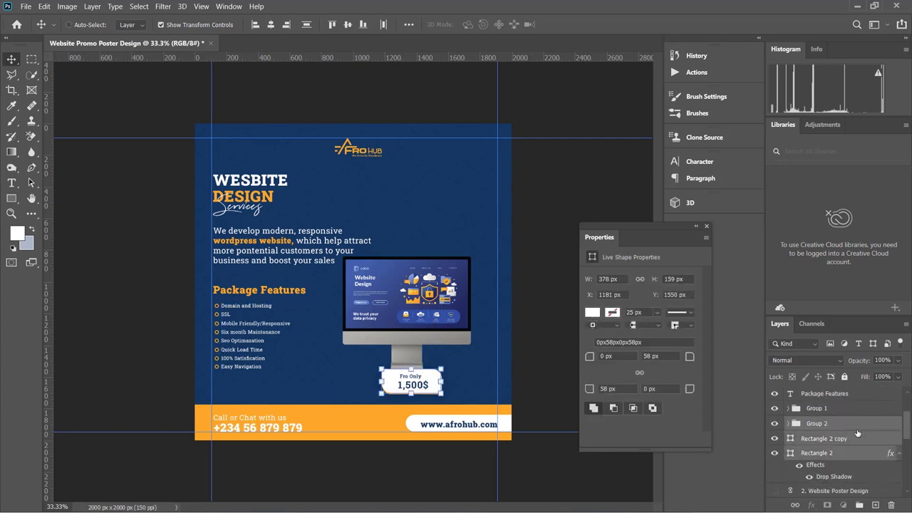
{"action": "scroll", "coordinate": [853, 433], "scroll_direction": "up", "scroll_amount": 4}
{"action": "scroll", "coordinate": [845, 424], "scroll_direction": "down", "scroll_amount": 4}
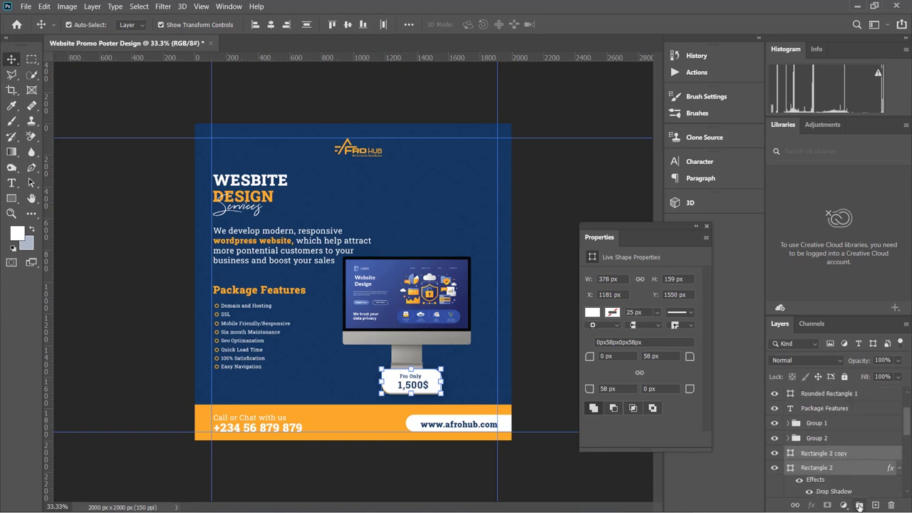
Group the selected price tag layers and name the group 'Price Tag'.
{"action": "key", "text": "ctrl+g"}
{"action": "double_click", "coordinate": [817, 394]}
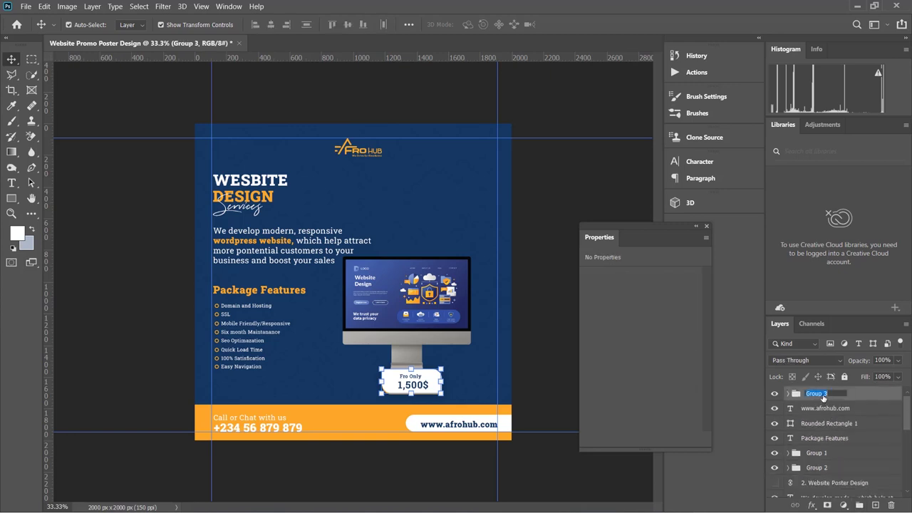
{"action": "type", "text": "Price Tag"}
{"action": "left_click", "coordinate": [832, 412]}
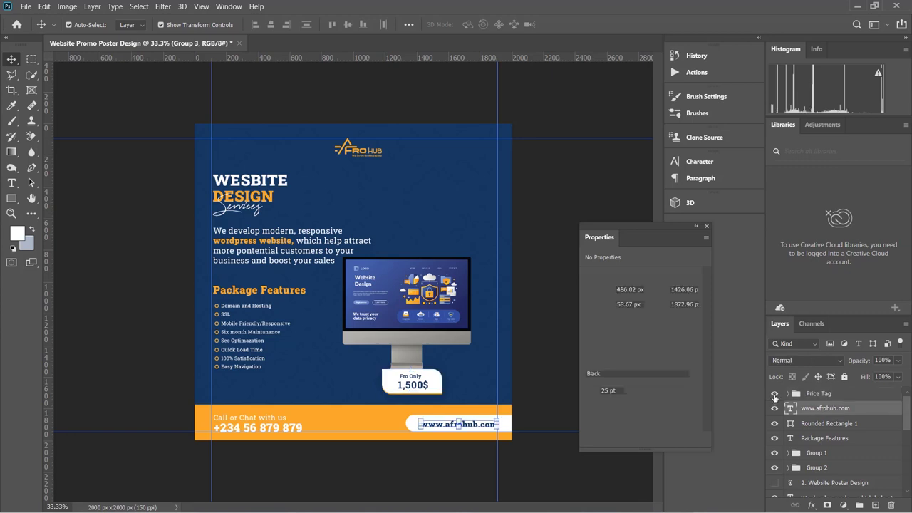
{"action": "left_click", "coordinate": [774, 394]}
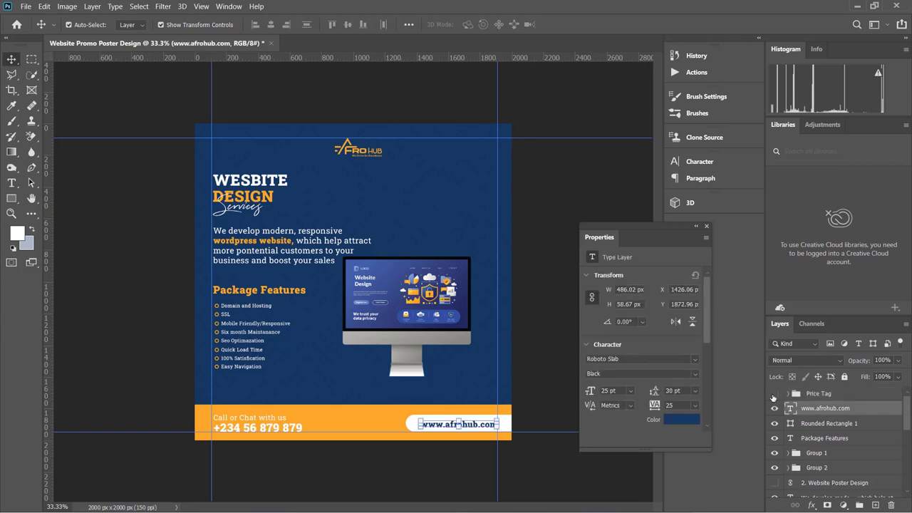
{"action": "left_click", "coordinate": [774, 394]}
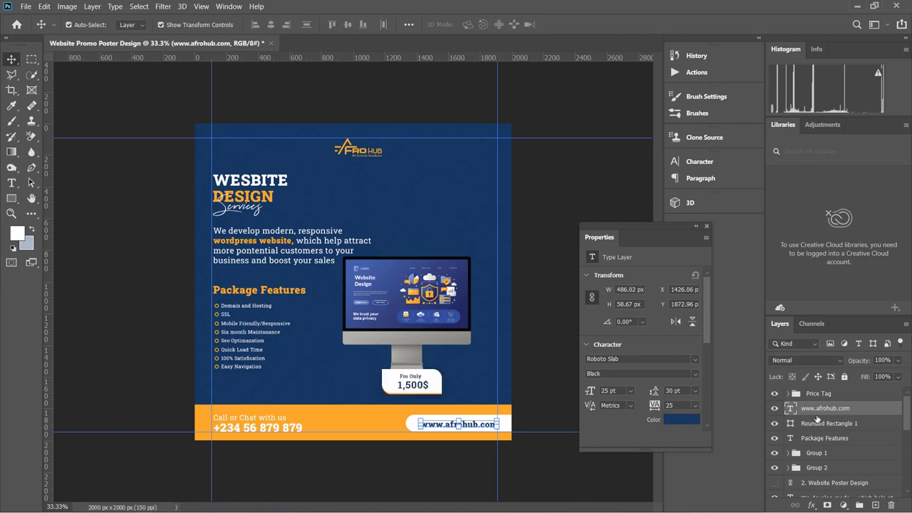
Toggle Group 1 and Rounded Rectangle 1 visibility to check them, then select the Package Features heading layer.
{"action": "scroll", "coordinate": [817, 419], "scroll_direction": "down", "scroll_amount": 1}
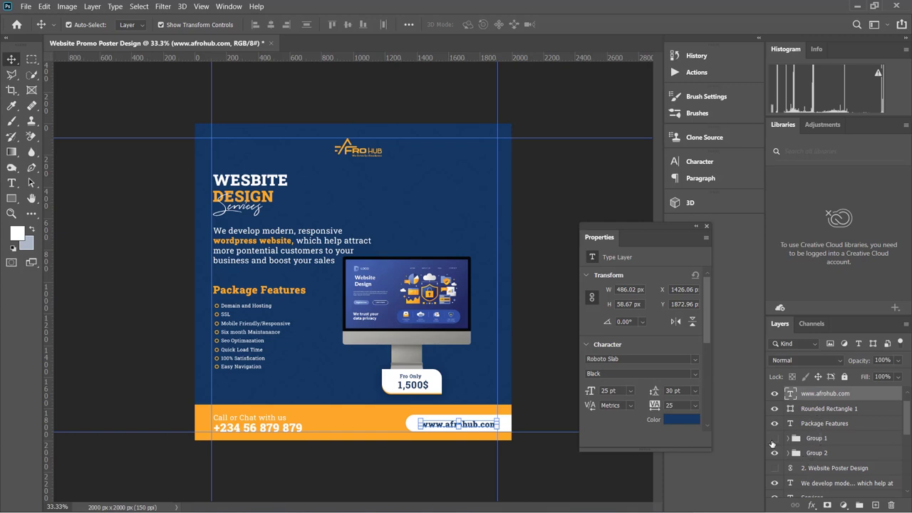
{"action": "left_click", "coordinate": [774, 440]}
{"action": "left_click", "coordinate": [774, 440]}
{"action": "left_click", "coordinate": [816, 455]}
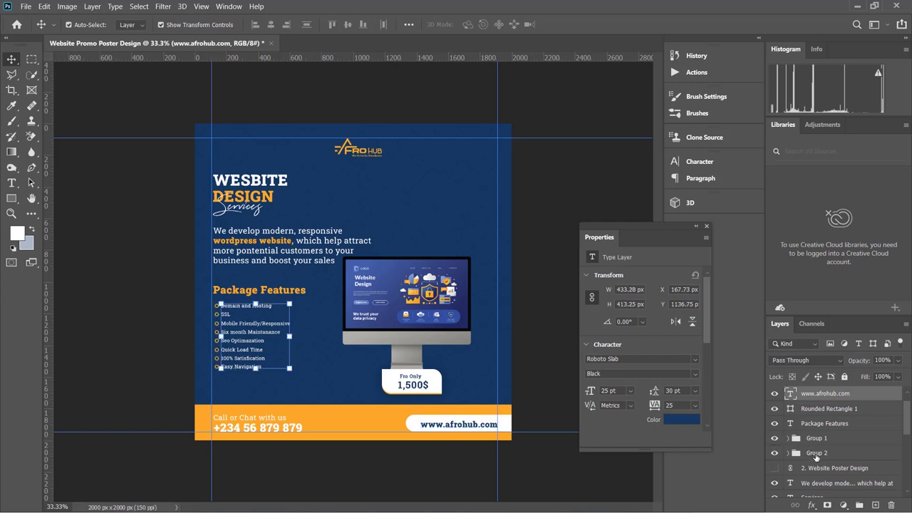
{"action": "left_click", "coordinate": [774, 409]}
{"action": "left_click", "coordinate": [774, 409]}
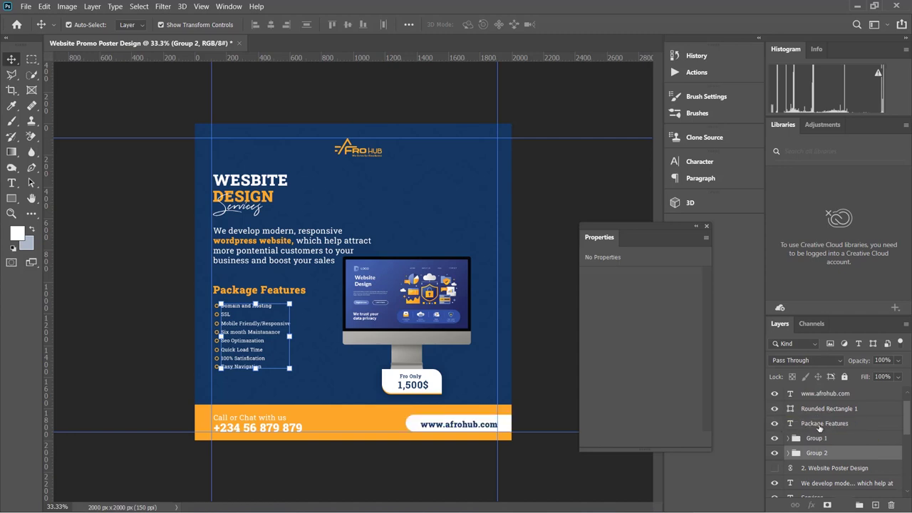
{"action": "left_click", "coordinate": [819, 425], "text": "shift"}
{"action": "left_click", "coordinate": [819, 456]}
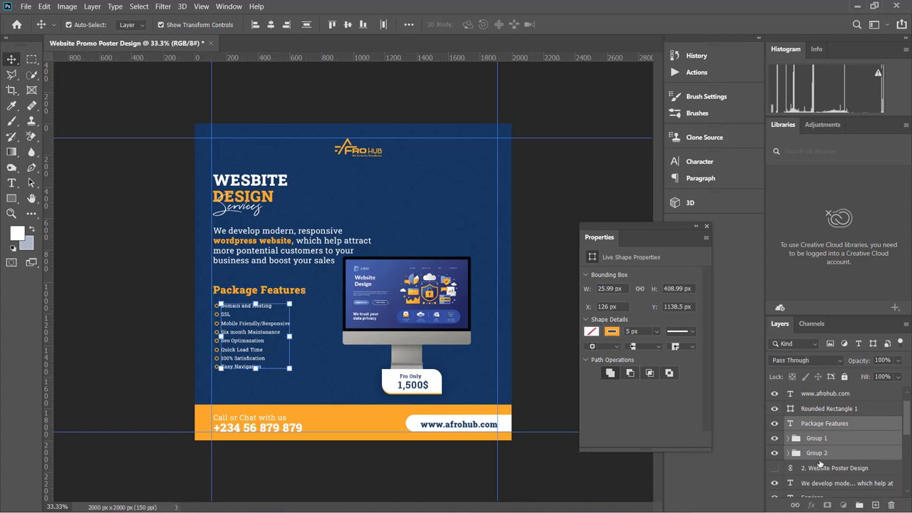
{"action": "left_click", "coordinate": [820, 426]}
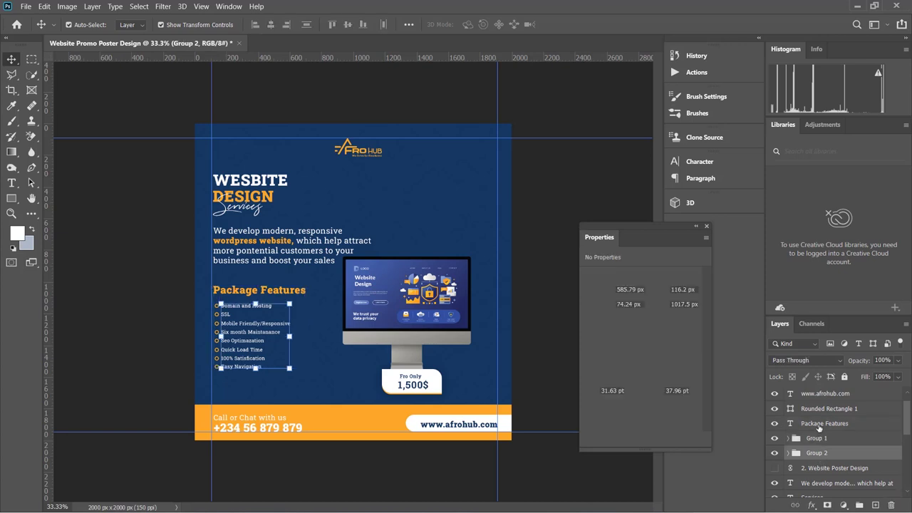
{"action": "scroll", "coordinate": [820, 442], "scroll_direction": "down", "scroll_amount": 1}
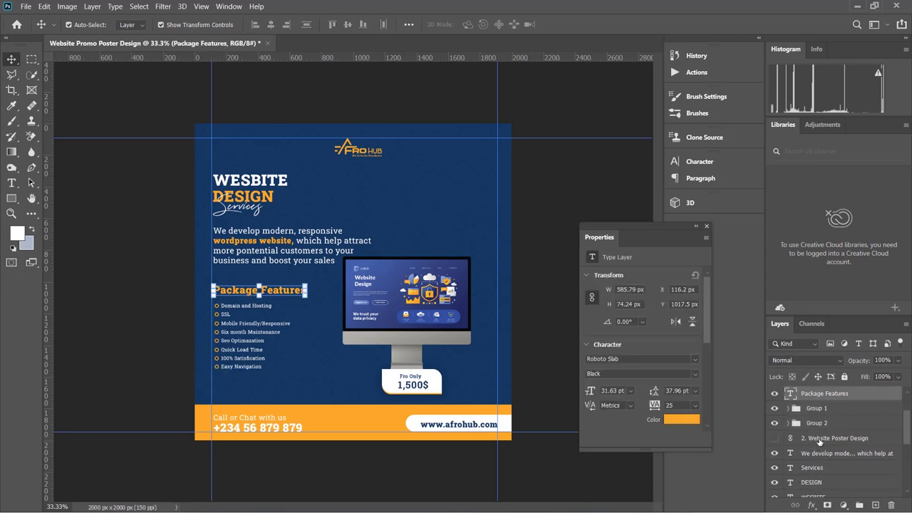
{"action": "scroll", "coordinate": [819, 441], "scroll_direction": "down", "scroll_amount": 1}
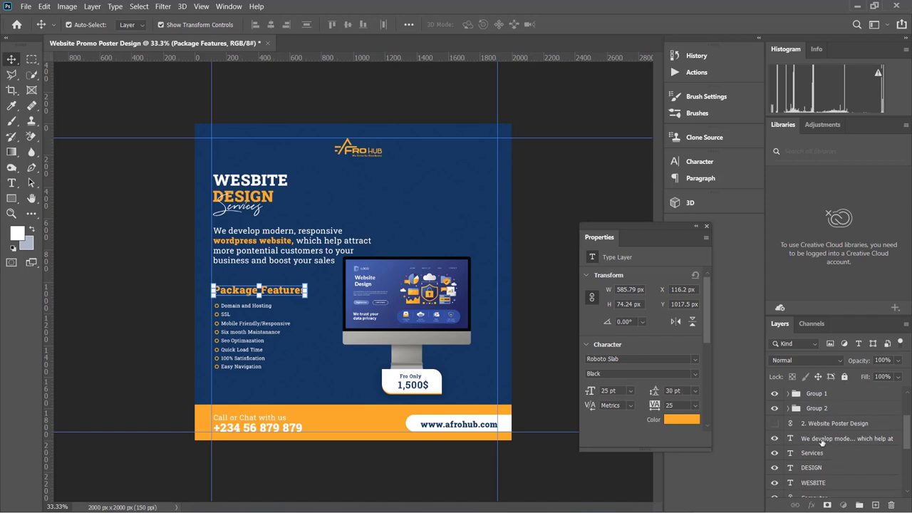
Group the WEBSITE headline through the We develop paragraph layers into a group named Main Texts.
{"action": "left_click", "coordinate": [822, 440]}
{"action": "scroll", "coordinate": [825, 444], "scroll_direction": "down", "scroll_amount": 1}
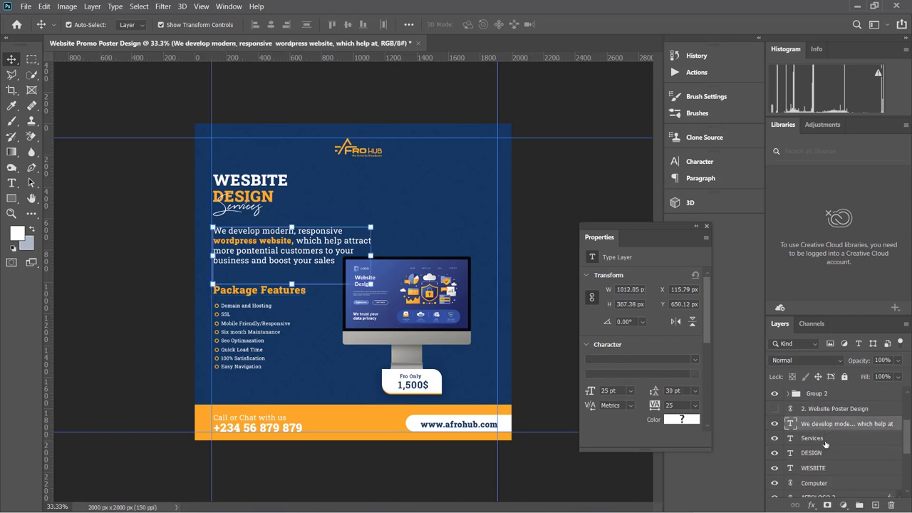
{"action": "scroll", "coordinate": [825, 444], "scroll_direction": "down", "scroll_amount": 2}
{"action": "left_click", "coordinate": [823, 444], "text": "shift"}
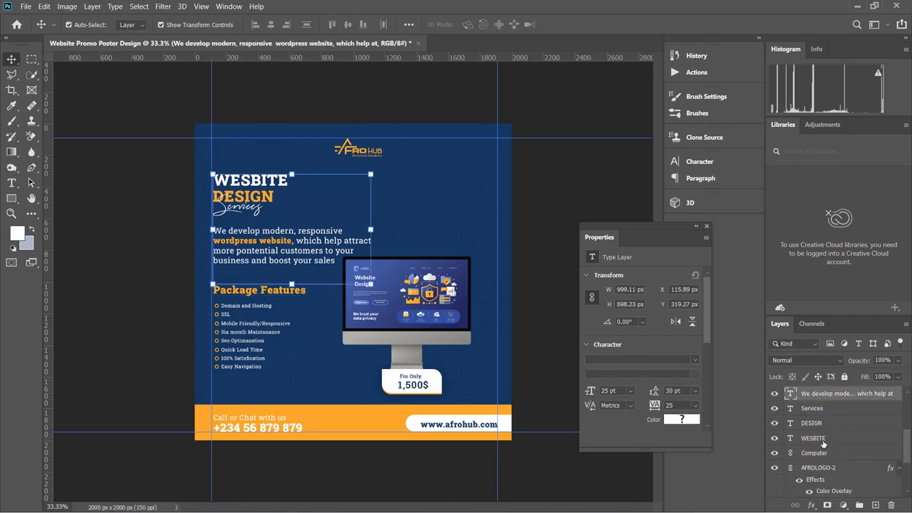
{"action": "key", "text": "ctrl+g"}
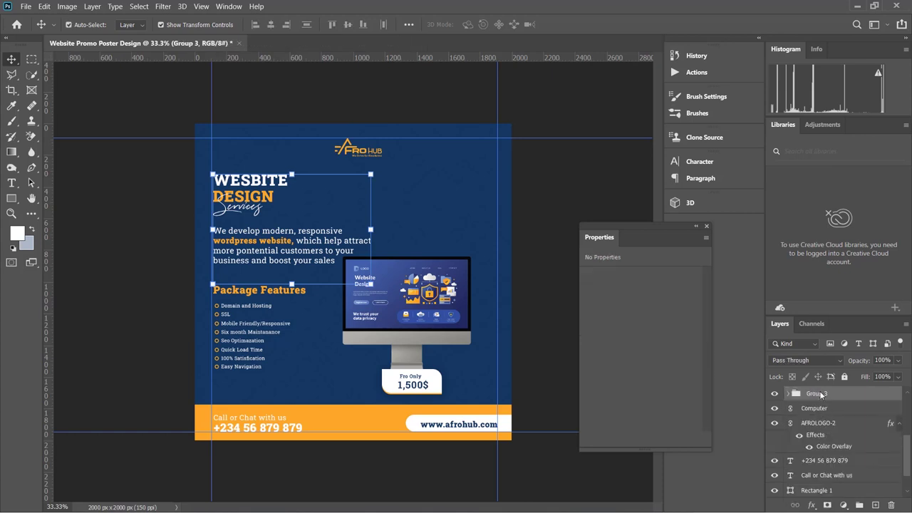
{"action": "double_click", "coordinate": [817, 394]}
{"action": "type", "text": "Main Texts"}
Rename the Computer layer to Image and the AFROLOGO-2 layer to Logo.
{"action": "left_click", "coordinate": [827, 411]}
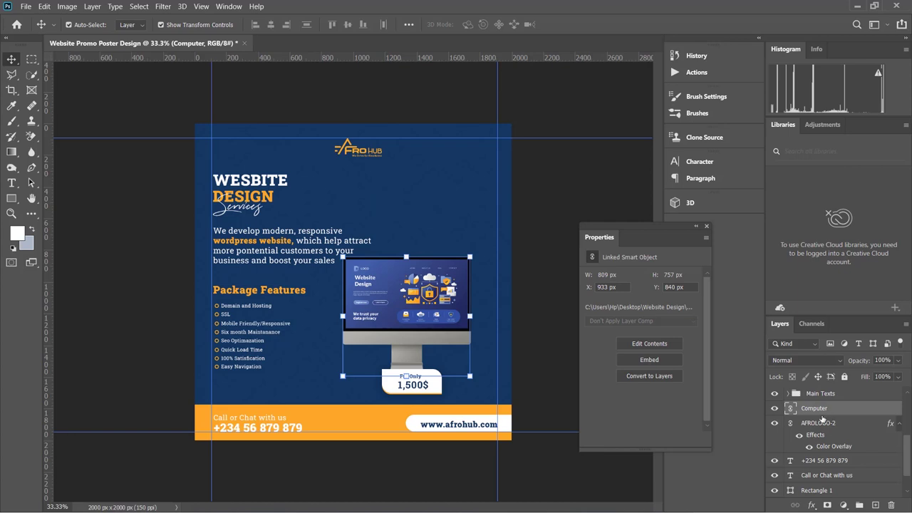
{"action": "double_click", "coordinate": [821, 412]}
{"action": "left_click", "coordinate": [824, 425]}
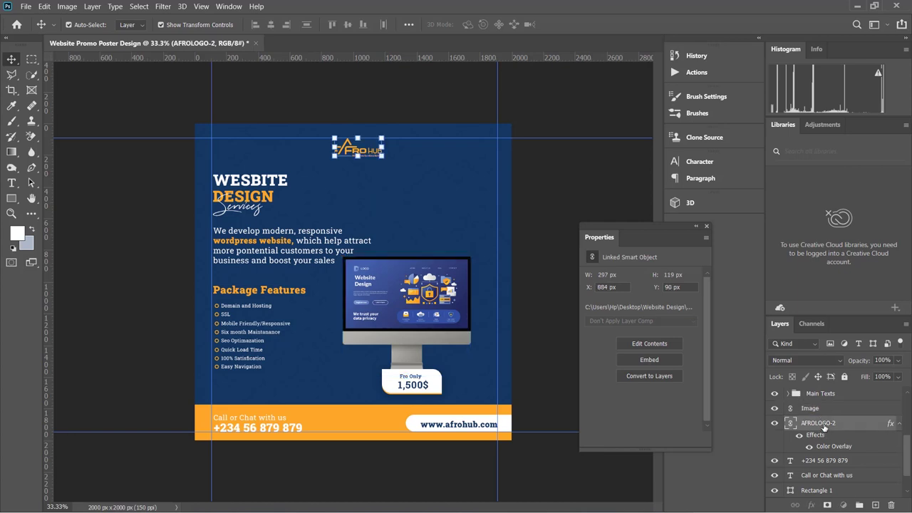
{"action": "double_click", "coordinate": [821, 423]}
{"action": "type", "text": "Logo"}
{"action": "key", "text": "Return"}
{"action": "scroll", "coordinate": [836, 442], "scroll_direction": "down", "scroll_amount": 1}
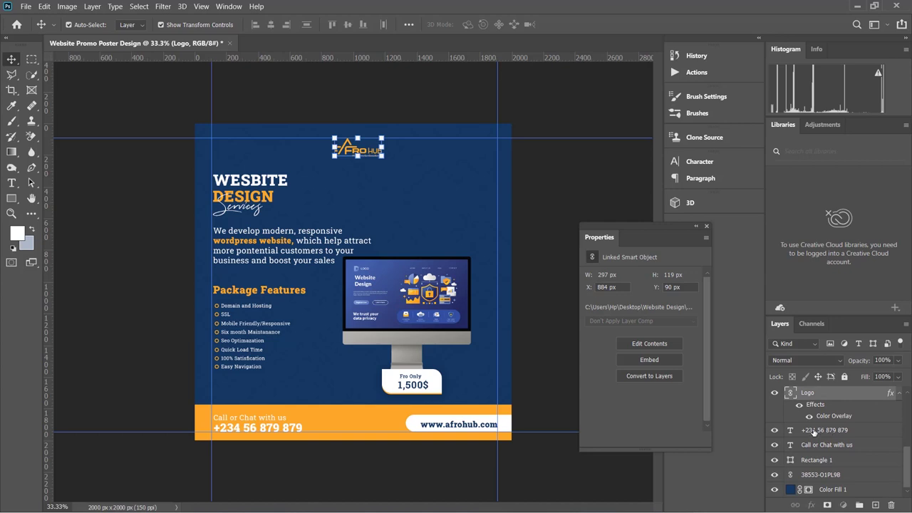
Rename the orange bottom bar layer Rectangle 1 to Footer.
{"action": "left_click", "coordinate": [814, 433]}
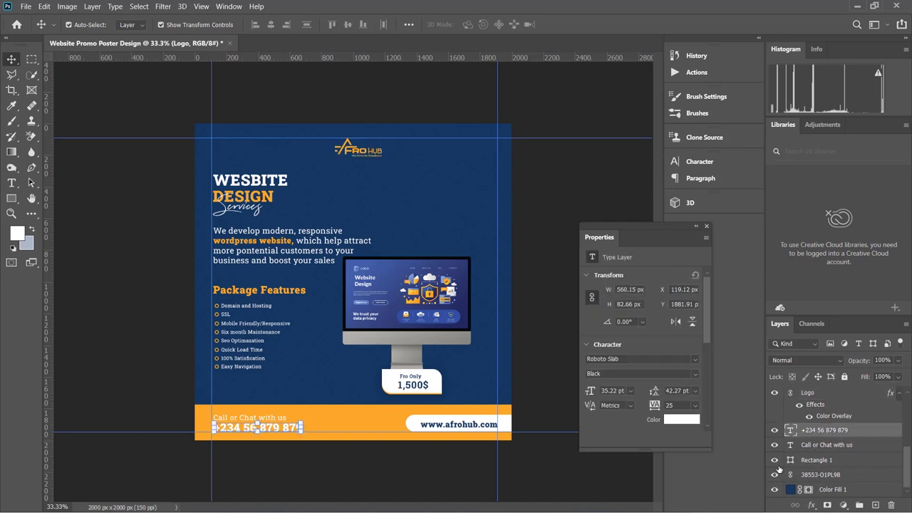
{"action": "left_click", "coordinate": [774, 461]}
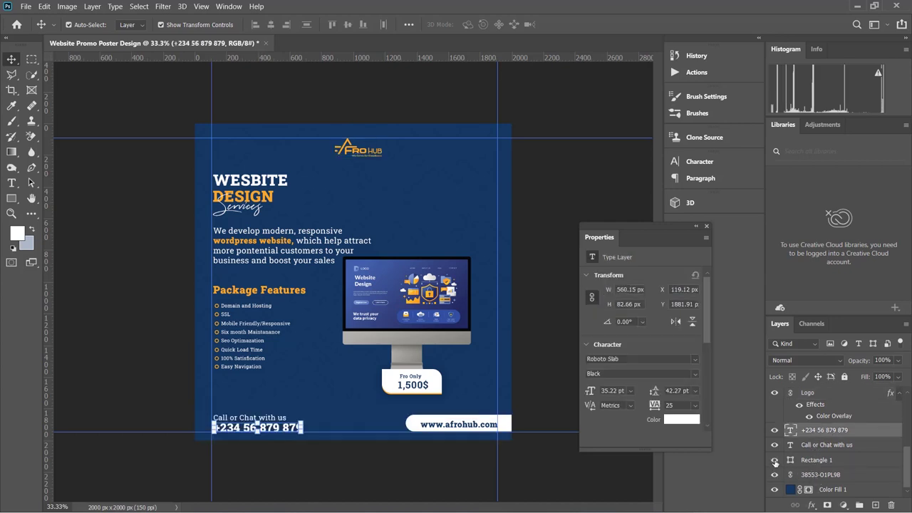
{"action": "left_click", "coordinate": [774, 460]}
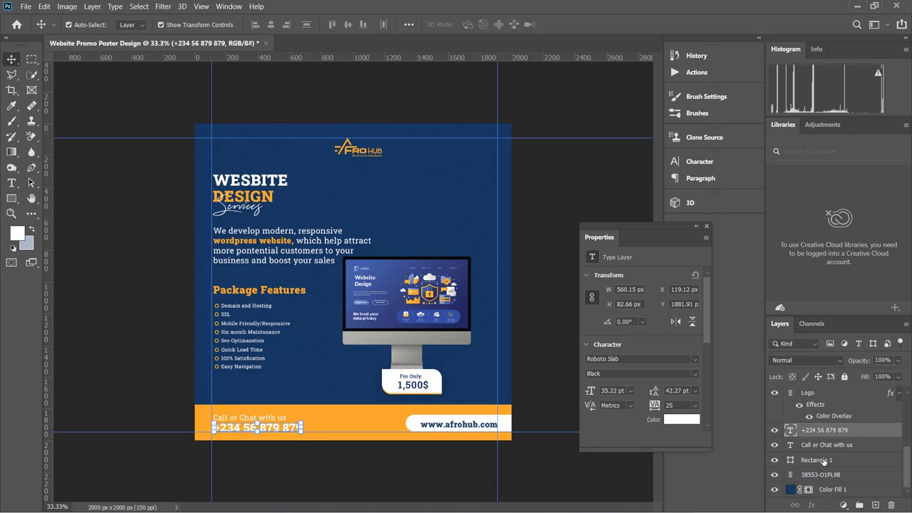
{"action": "left_click", "coordinate": [827, 459]}
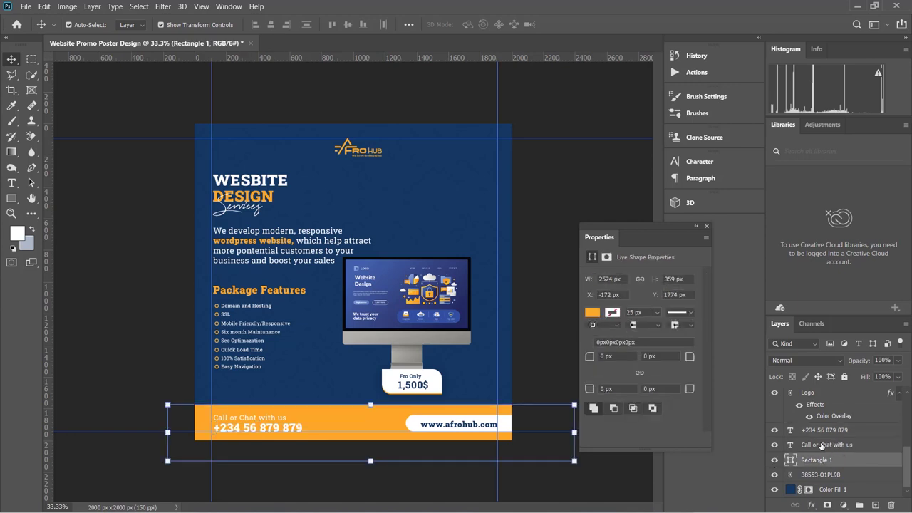
{"action": "double_click", "coordinate": [818, 461]}
{"action": "type", "text": "Footer"}
Rename the 38553-O1PL9B pattern layer to bg and Color Fill 1 to Background.
{"action": "left_click", "coordinate": [862, 474]}
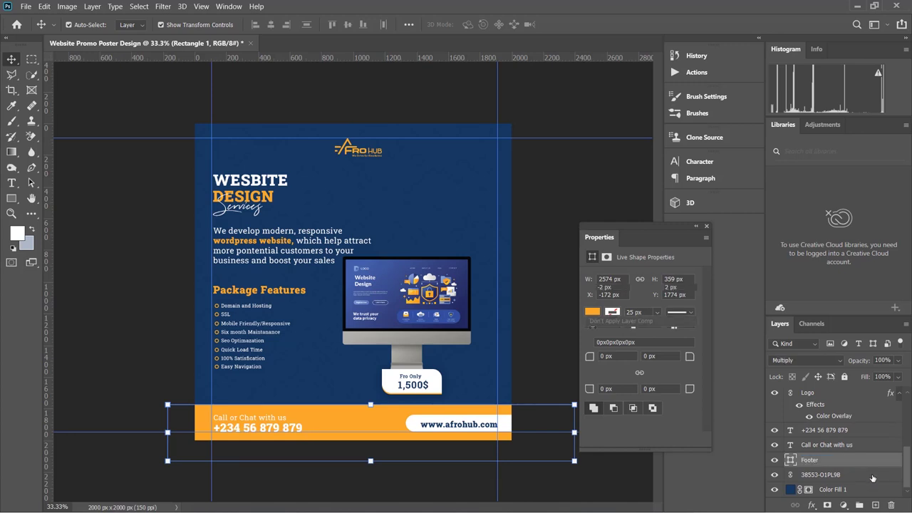
{"action": "left_click", "coordinate": [813, 460]}
{"action": "left_click", "coordinate": [827, 475]}
{"action": "key", "text": "shift+alt+m"}
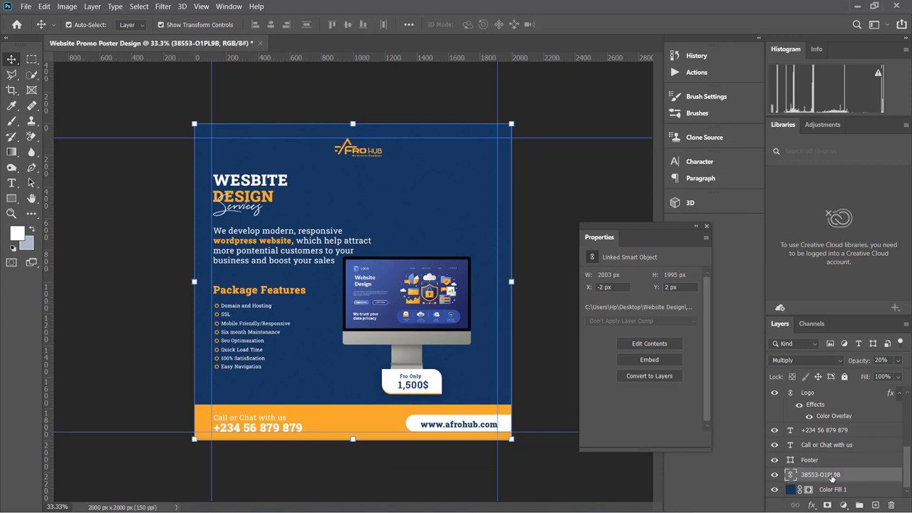
{"action": "double_click", "coordinate": [832, 475]}
{"action": "type", "text": "bg"}
{"action": "key", "text": "Return"}
{"action": "double_click", "coordinate": [832, 490]}
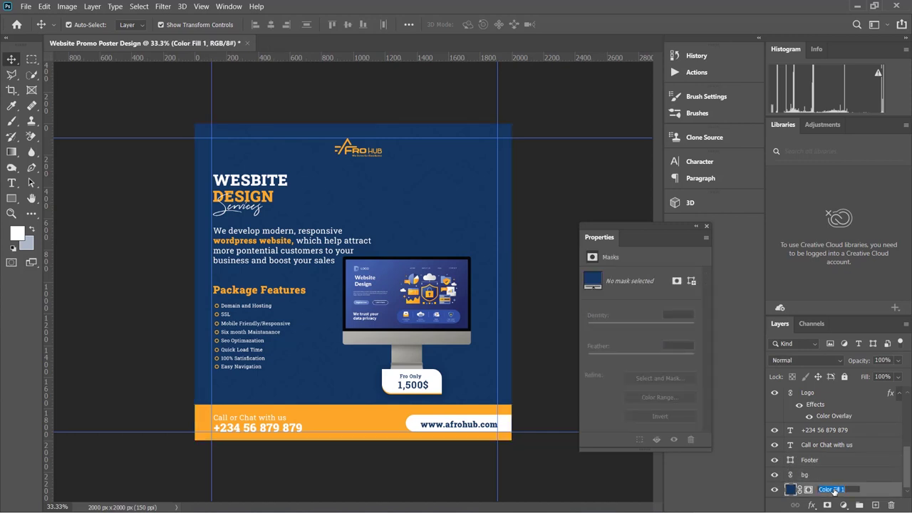
{"action": "type", "text": "Background"}
{"action": "key", "text": "Return"}
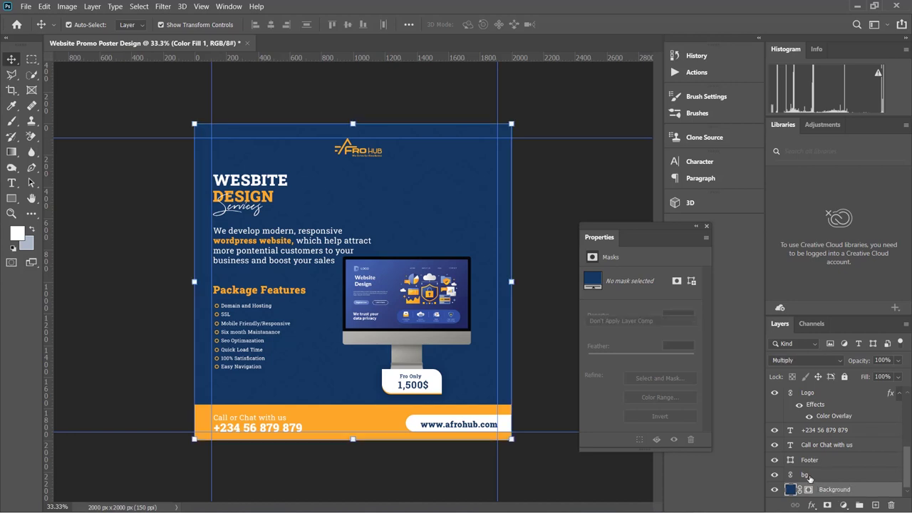
Rename the bg layer to Pattern and group it with the Background layer.
{"action": "double_click", "coordinate": [806, 474]}
{"action": "type", "text": "Patte"}
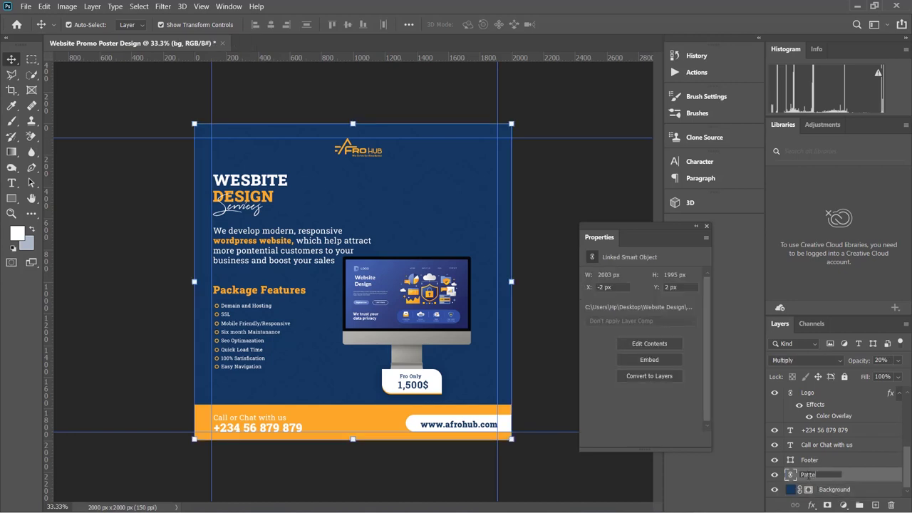
{"action": "type", "text": "rn"}
{"action": "key", "text": "Return"}
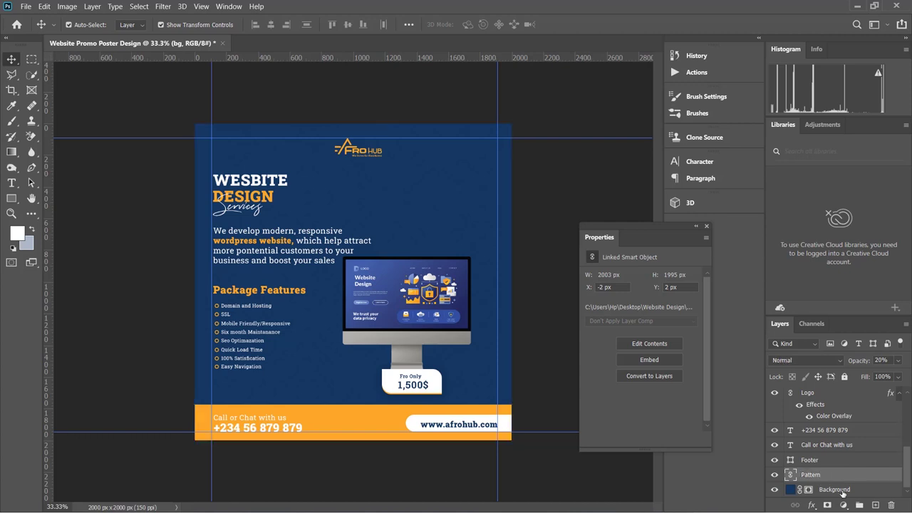
{"action": "left_click", "coordinate": [842, 491]}
{"action": "left_click", "coordinate": [835, 478], "text": "shift"}
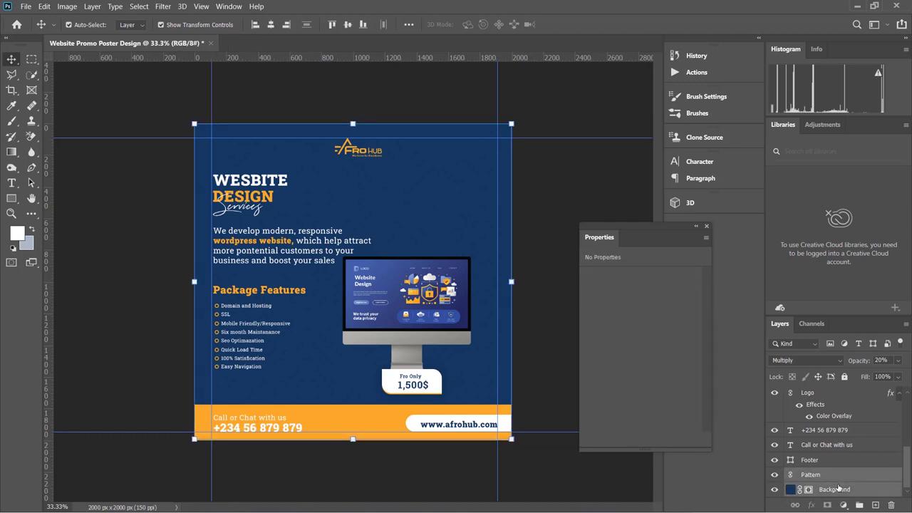
{"action": "key", "text": "ctrl+g"}
Name the new background group Bg.
{"action": "double_click", "coordinate": [827, 491]}
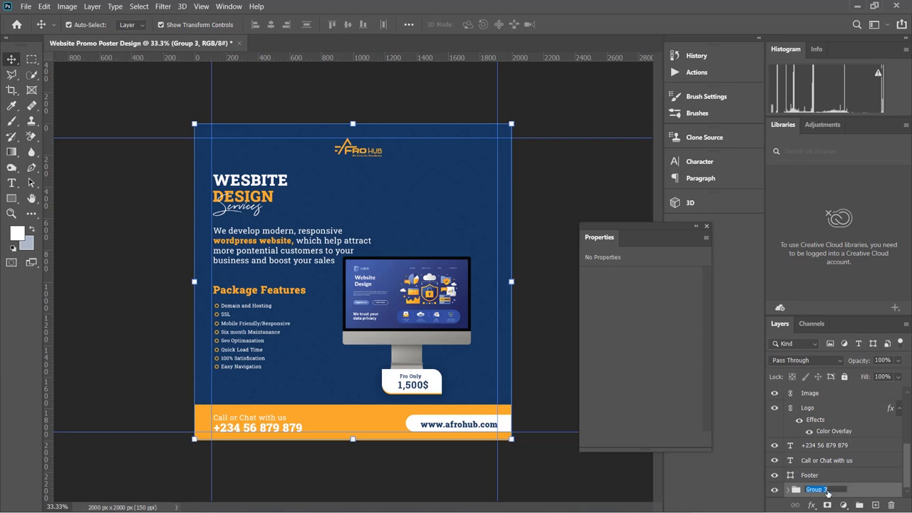
{"action": "type", "text": "Bg"}
{"action": "key", "text": "Return"}
Group the Call or Chat with us and phone number text layers as Contact.
{"action": "left_click", "coordinate": [843, 476]}
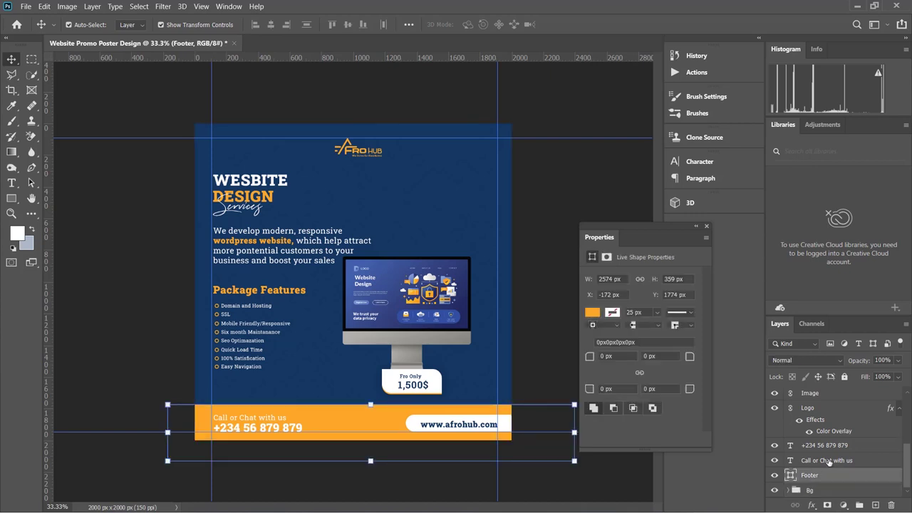
{"action": "left_click", "coordinate": [824, 460]}
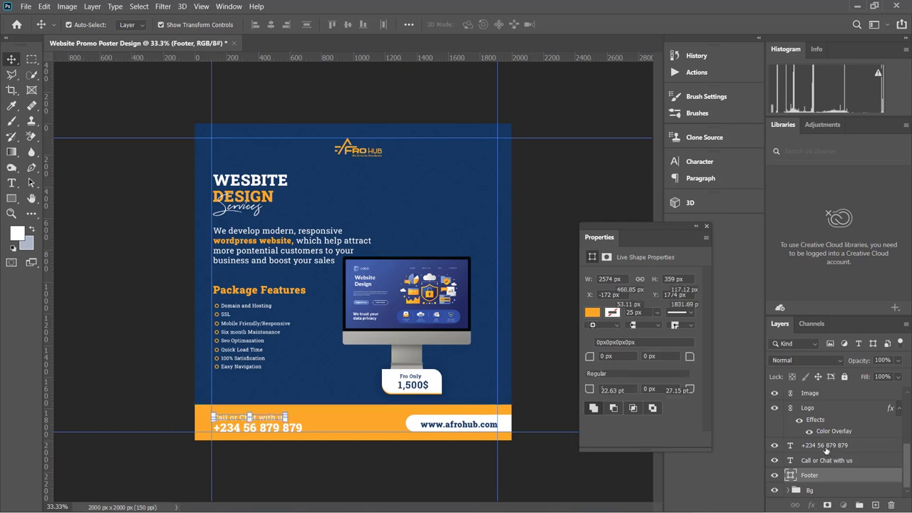
{"action": "left_click", "coordinate": [829, 446], "text": "shift"}
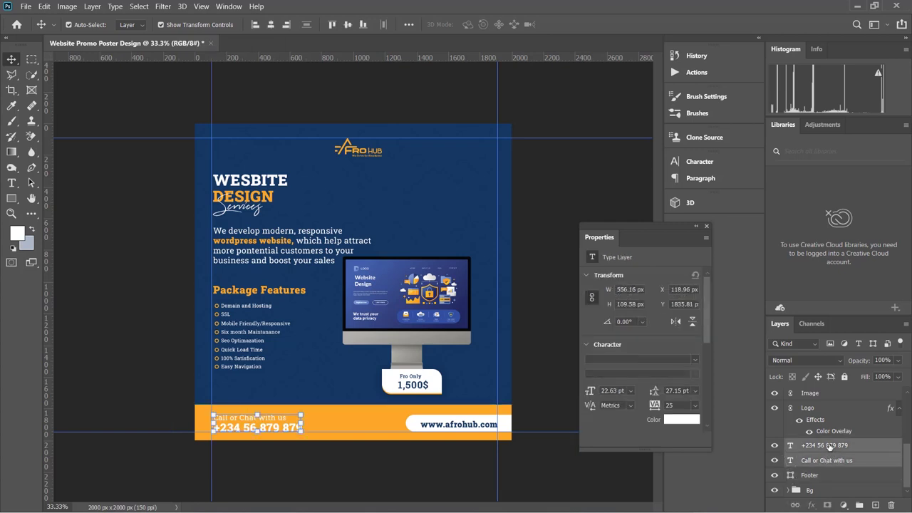
{"action": "key", "text": "ctrl+g"}
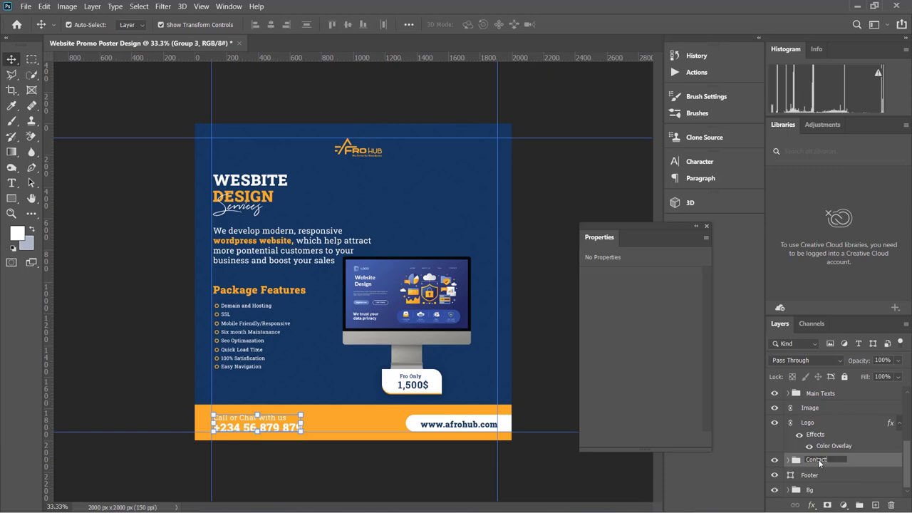
{"action": "key", "text": "Return"}
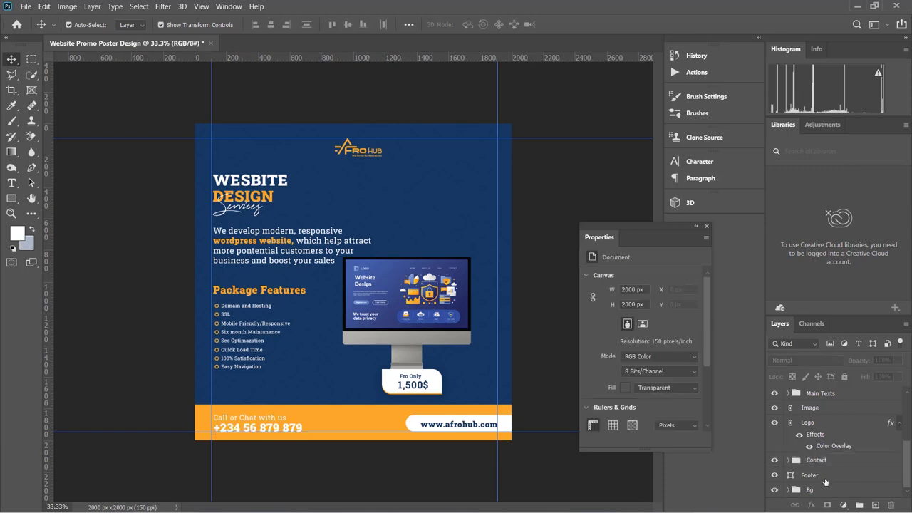
{"action": "left_click", "coordinate": [826, 477]}
{"action": "scroll", "coordinate": [827, 477], "scroll_direction": "up", "scroll_amount": 2}
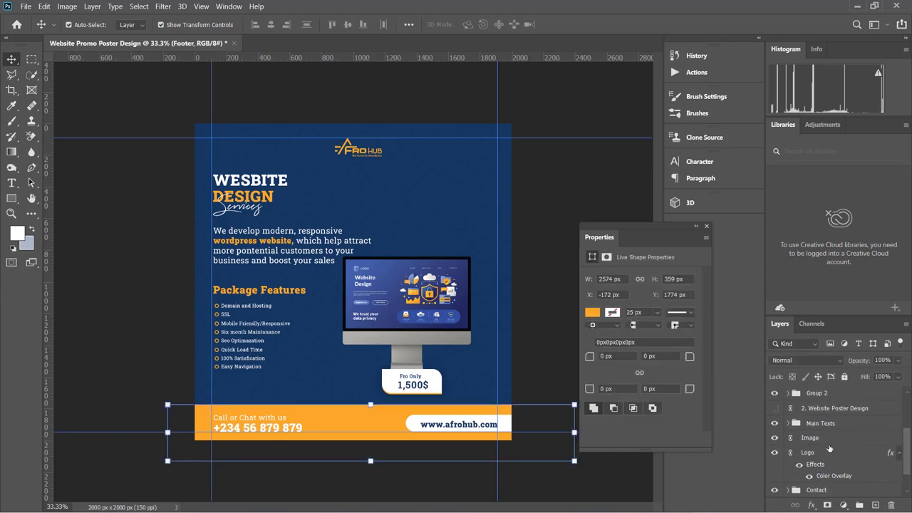
{"action": "scroll", "coordinate": [820, 445], "scroll_direction": "up", "scroll_amount": 5}
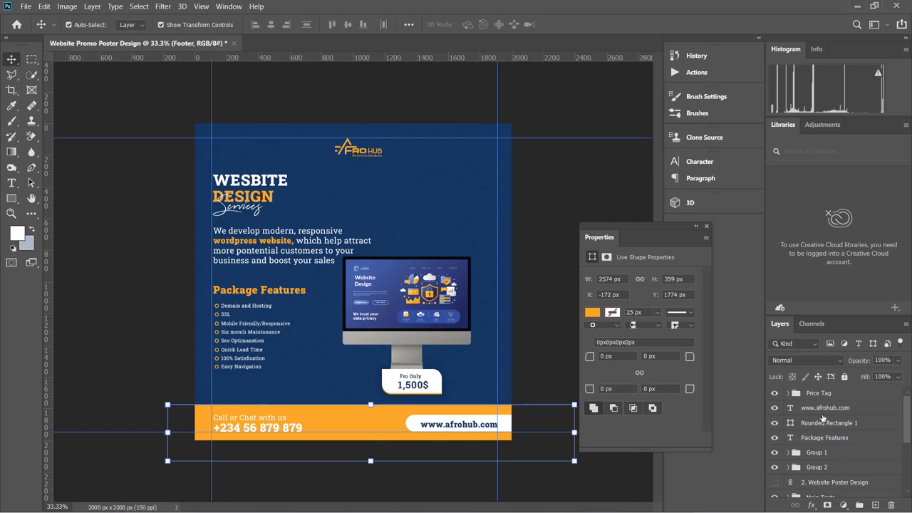
{"action": "left_click", "coordinate": [823, 423]}
{"action": "key", "text": "alt+bracketright"}
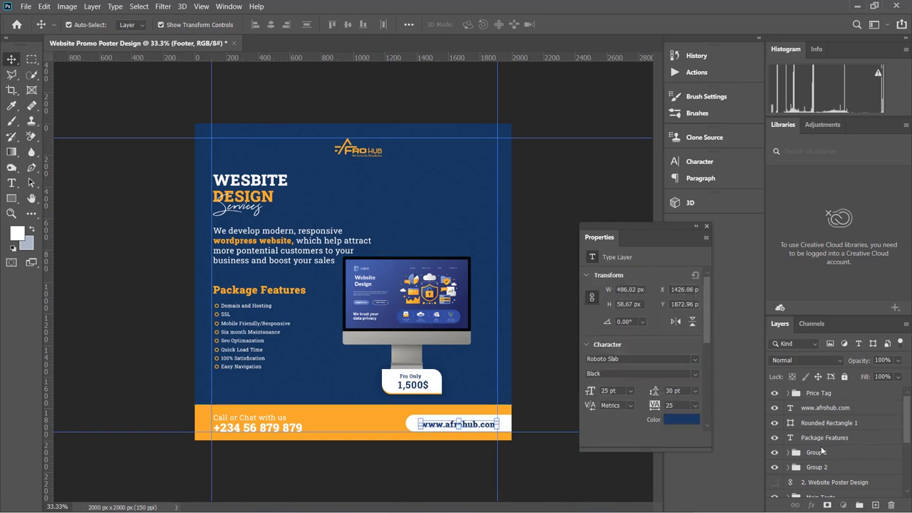
{"action": "left_click", "coordinate": [823, 424], "text": "shift"}
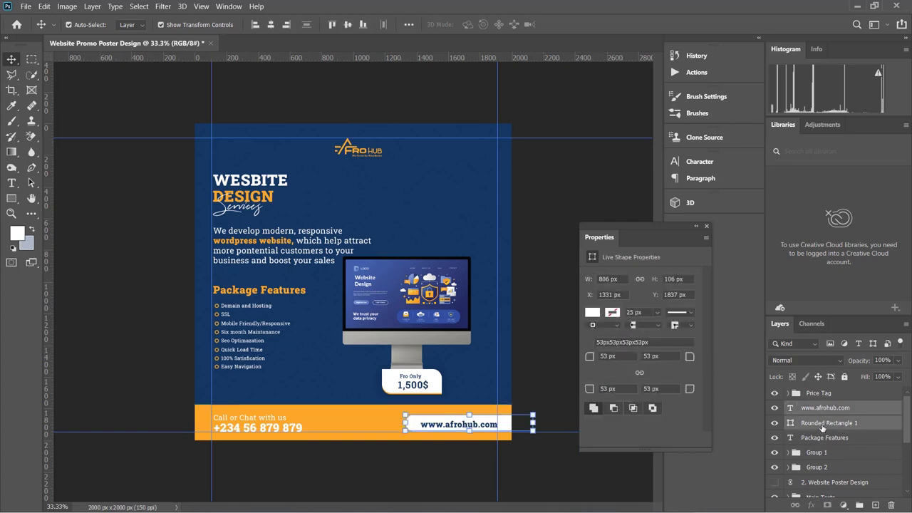
{"action": "key", "text": "ctrl+g"}
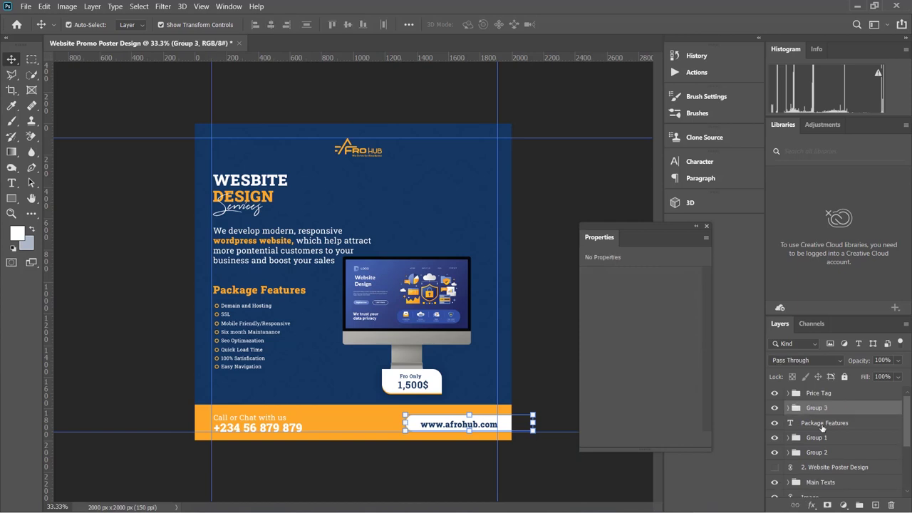
{"action": "double_click", "coordinate": [824, 410]}
{"action": "type", "text": "Website"}
{"action": "left_click", "coordinate": [824, 424]}
Move the floating settings window aside and select the monitor image on the poster.
{"action": "scroll", "coordinate": [837, 441], "scroll_direction": "down", "scroll_amount": 3}
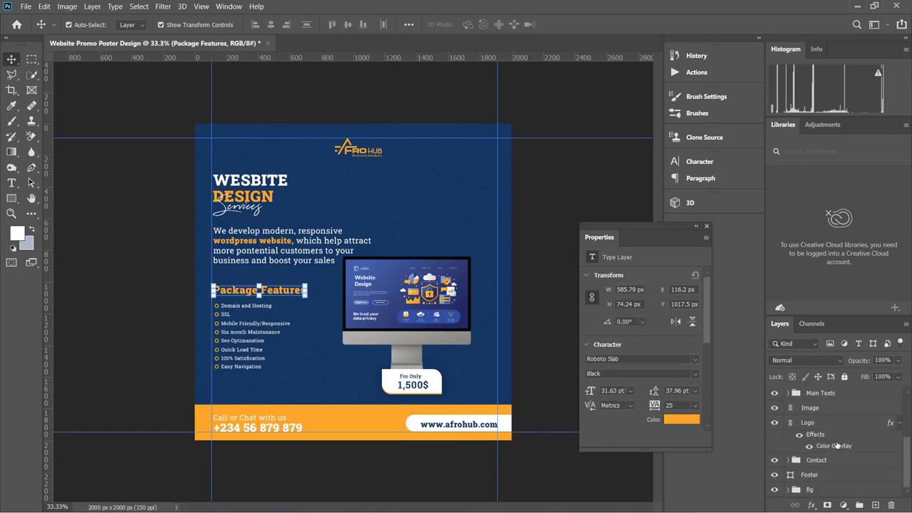
{"action": "scroll", "coordinate": [837, 445], "scroll_direction": "up", "scroll_amount": 3}
{"action": "scroll", "coordinate": [827, 449], "scroll_direction": "down", "scroll_amount": 3}
{"action": "scroll", "coordinate": [816, 456], "scroll_direction": "up", "scroll_amount": 3}
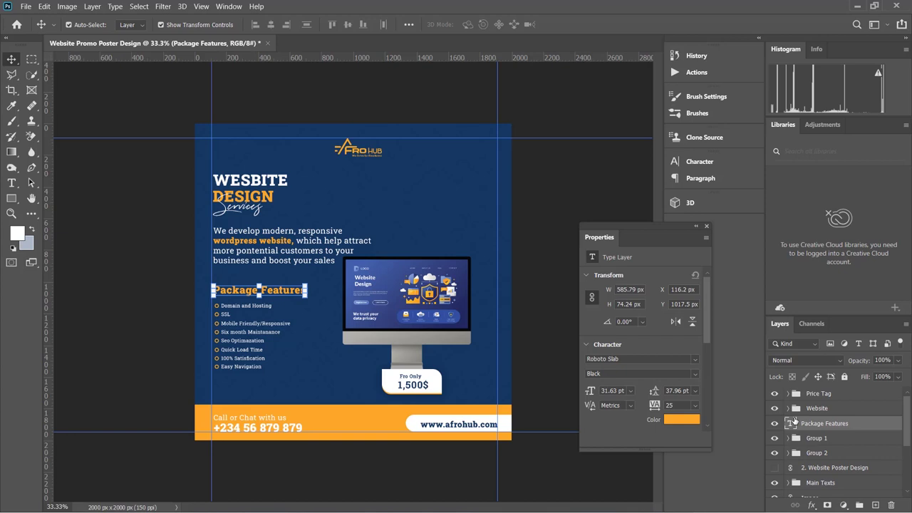
{"action": "left_click", "coordinate": [553, 265]}
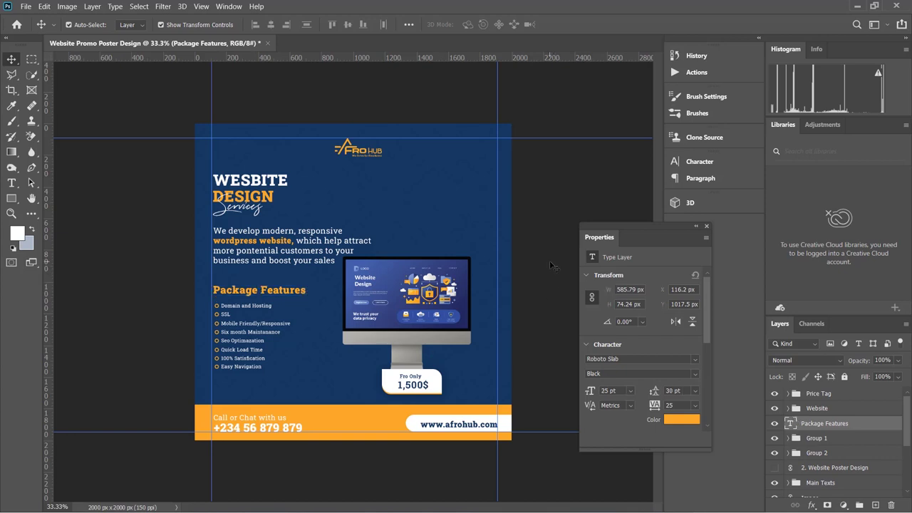
{"action": "left_click_drag", "start_coordinate": [606, 228], "coordinate": [662, 220]}
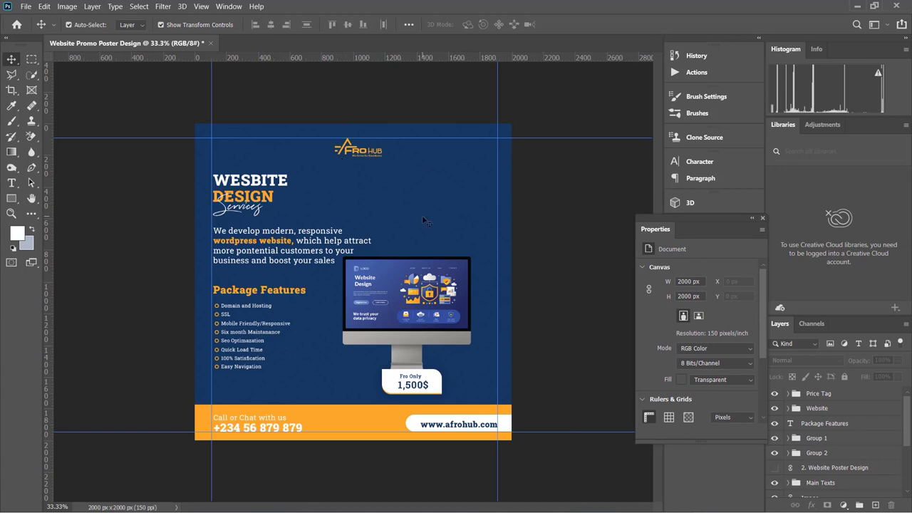
{"action": "left_click", "coordinate": [414, 279]}
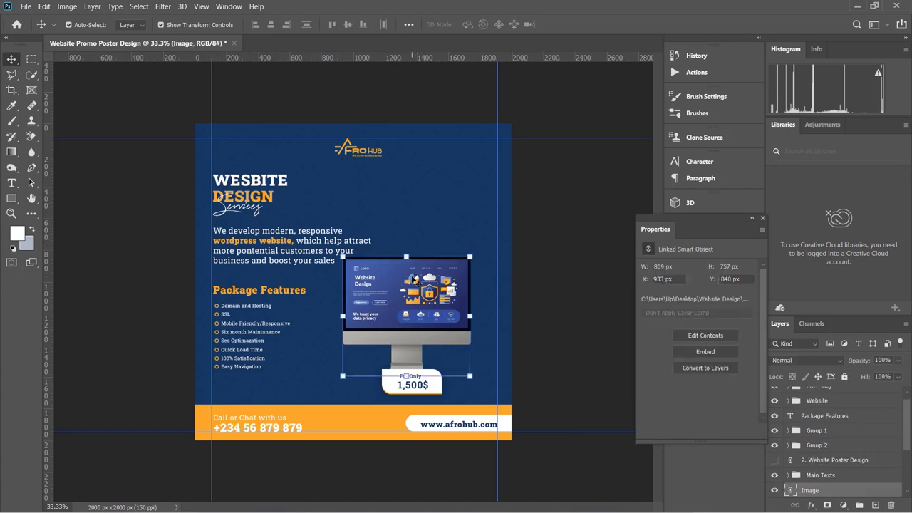
Bring up File > Export > Export As, set to a 2000 × 2000 px JPG at 100% quality.
{"action": "left_click", "coordinate": [25, 7]}
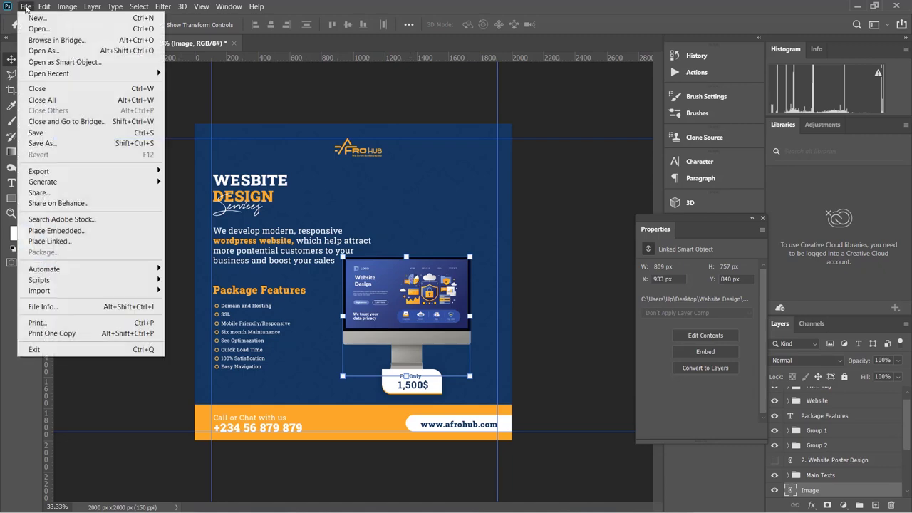
{"action": "mouse_move", "coordinate": [65, 171]}
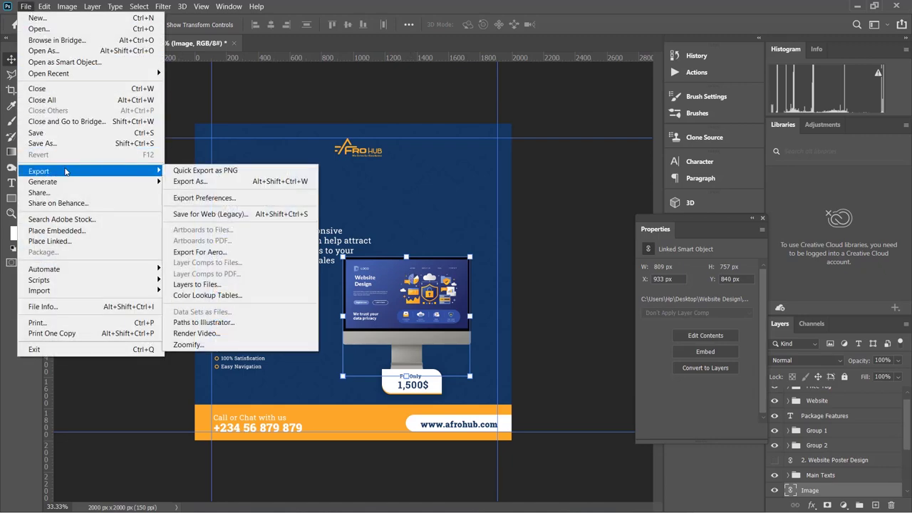
{"action": "left_click", "coordinate": [194, 183]}
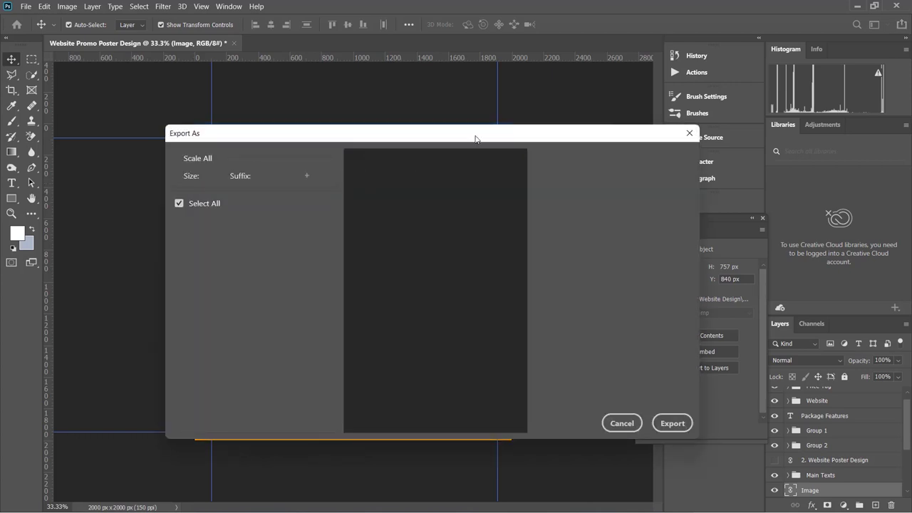
{"action": "left_click_drag", "start_coordinate": [477, 138], "coordinate": [430, 109]}
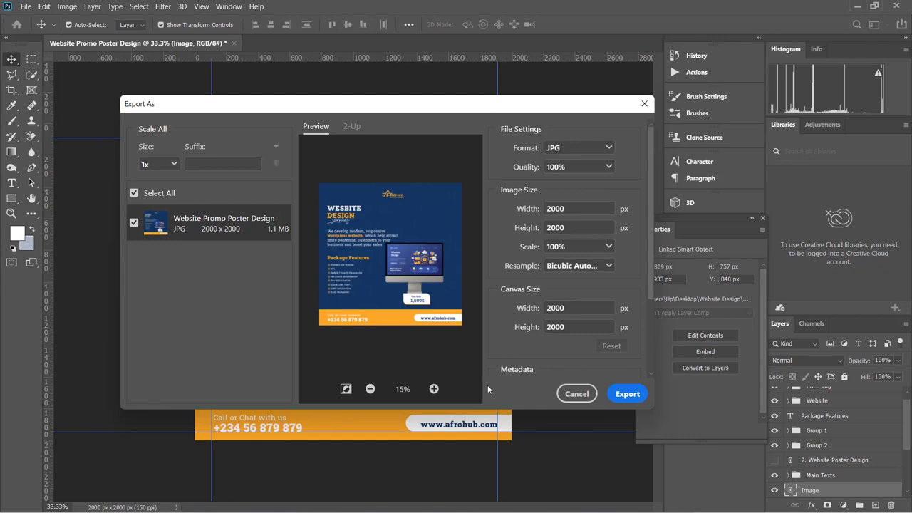
Save the JPG as 'Website Promo Poster Design' in Desktop > Website Design > Web design.
{"action": "left_click", "coordinate": [626, 396]}
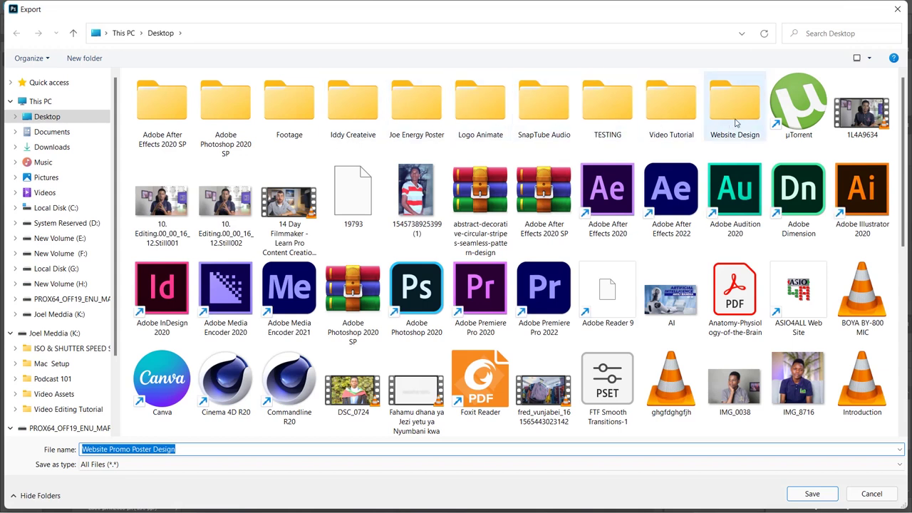
{"action": "double_click", "coordinate": [736, 122]}
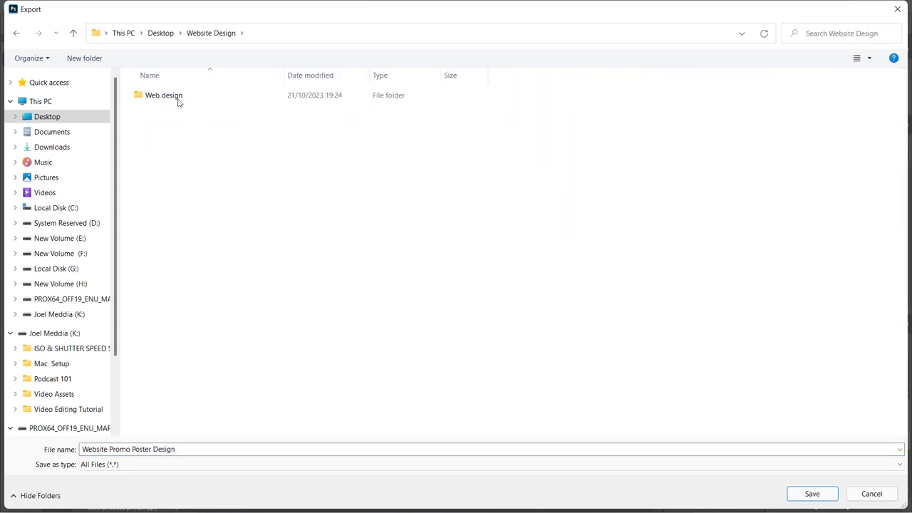
{"action": "double_click", "coordinate": [178, 102]}
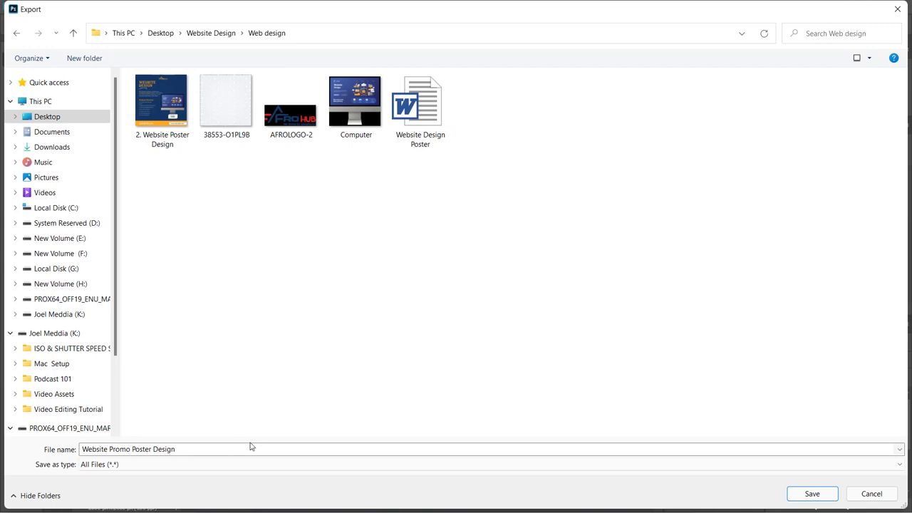
{"action": "left_click", "coordinate": [812, 494]}
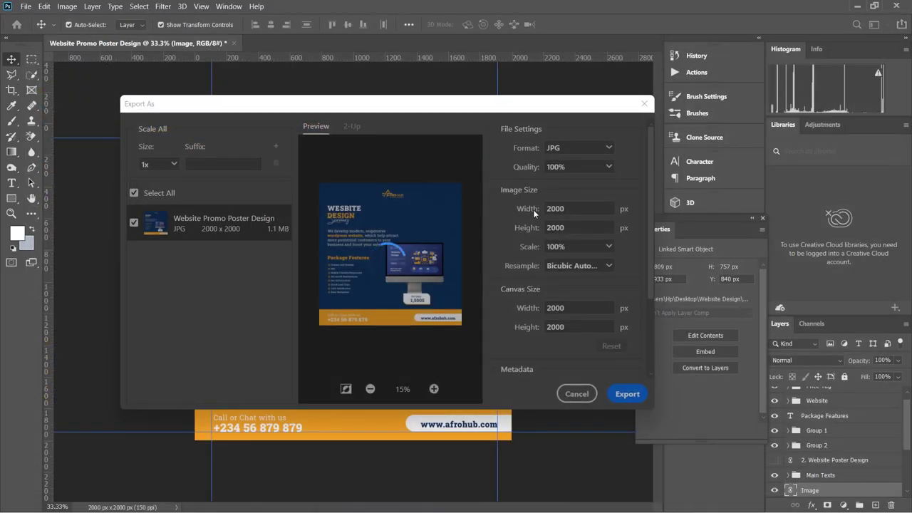